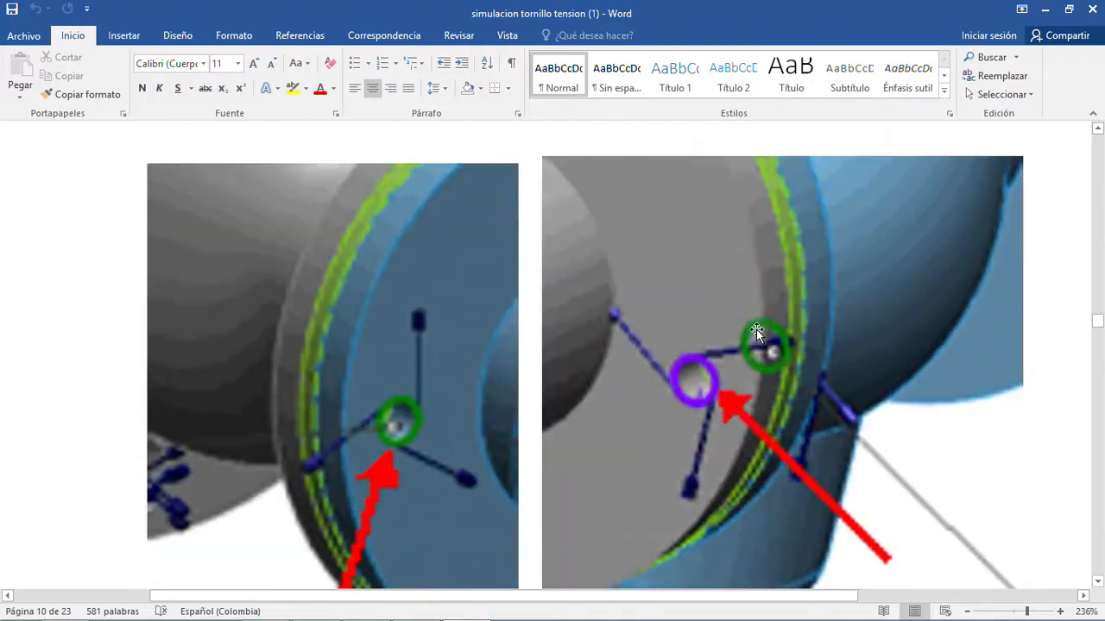
- Review the Word guide's bolt connector instructions covering material, strength data, thread count, advanced bolt series options and bolt strength
scroll(695, 332, "down", 3)
scroll(650, 328, "down", 5)
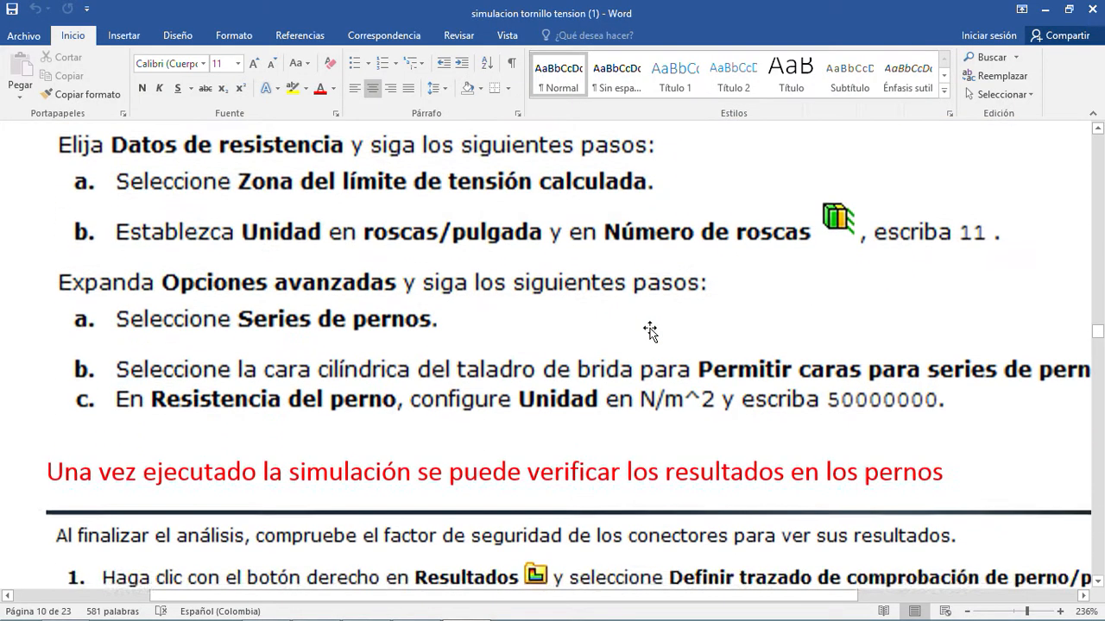
scroll(650, 328, "down", 6)
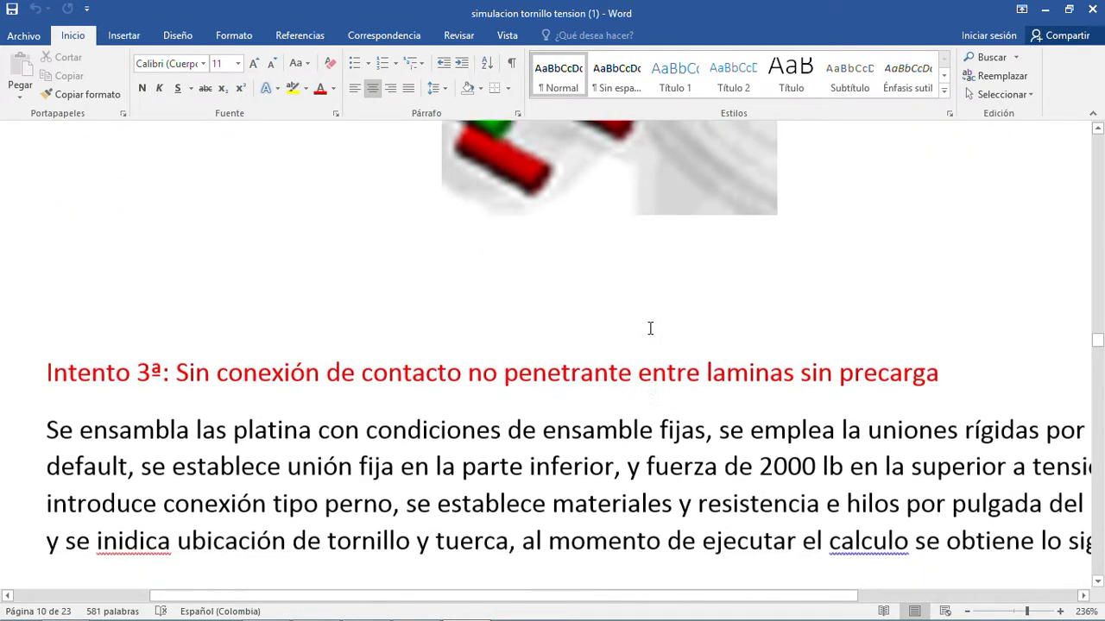
scroll(650, 328, "down", 2)
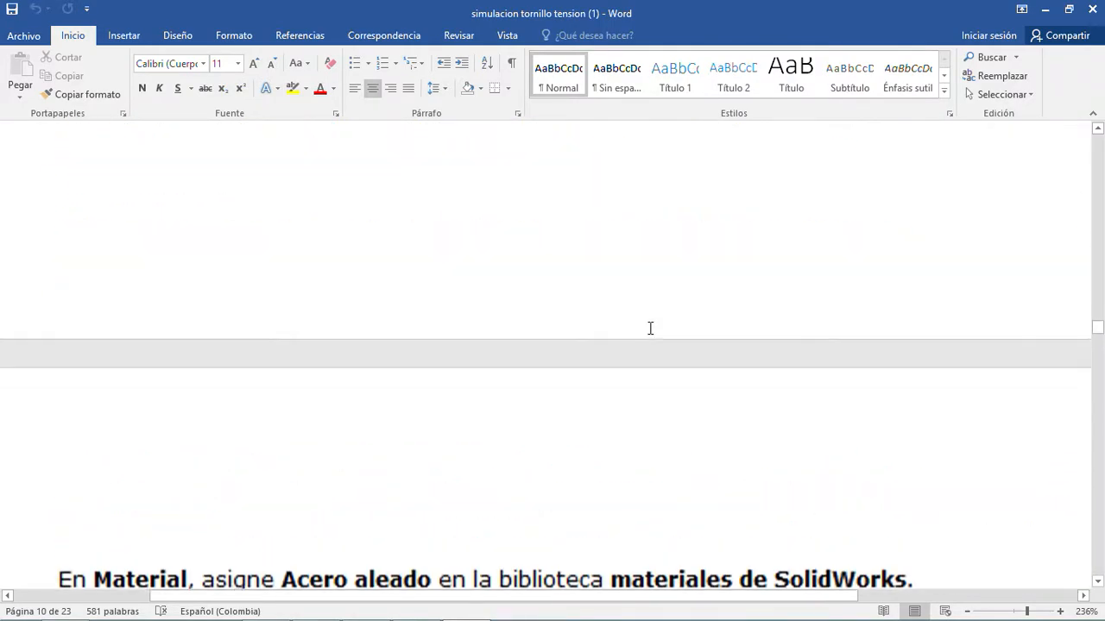
scroll(650, 328, "down", 4)
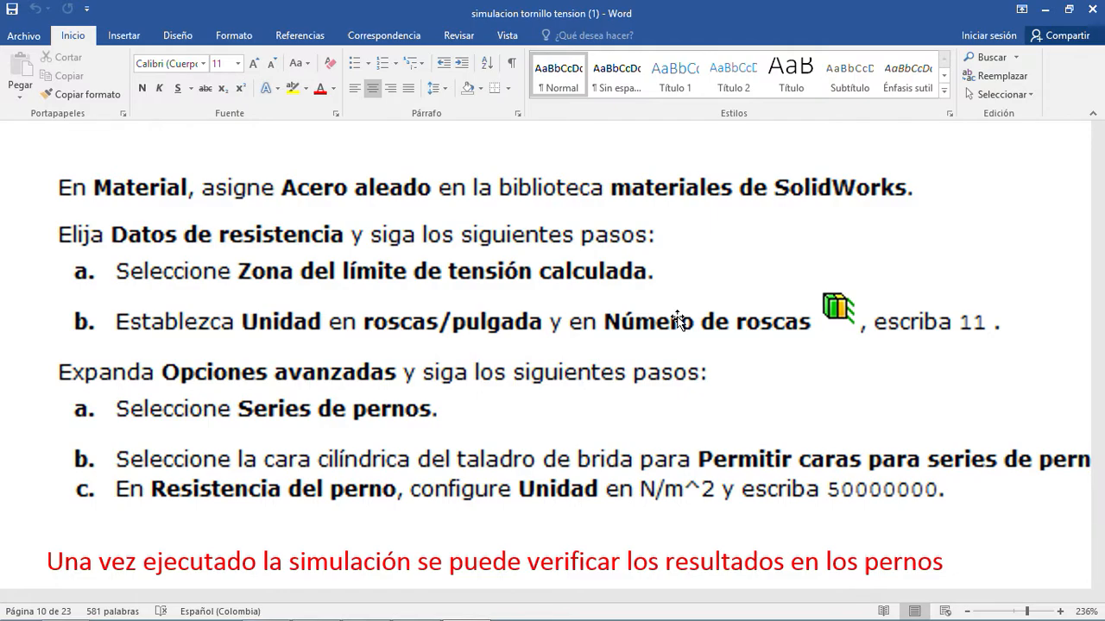
scroll(678, 320, "down", 15)
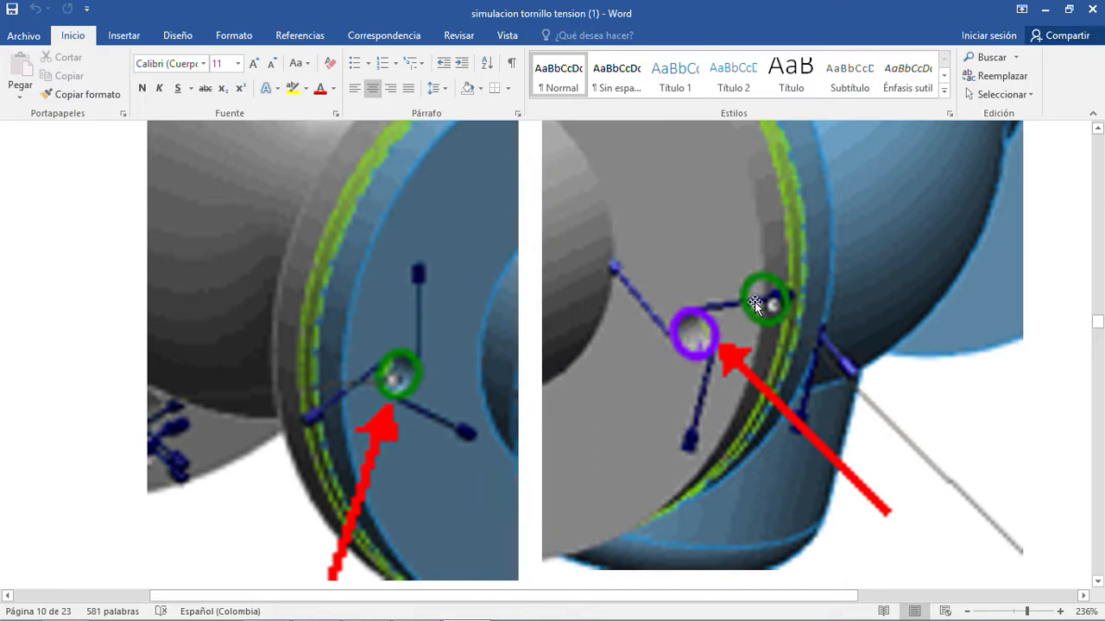
scroll(755, 304, "down", 10)
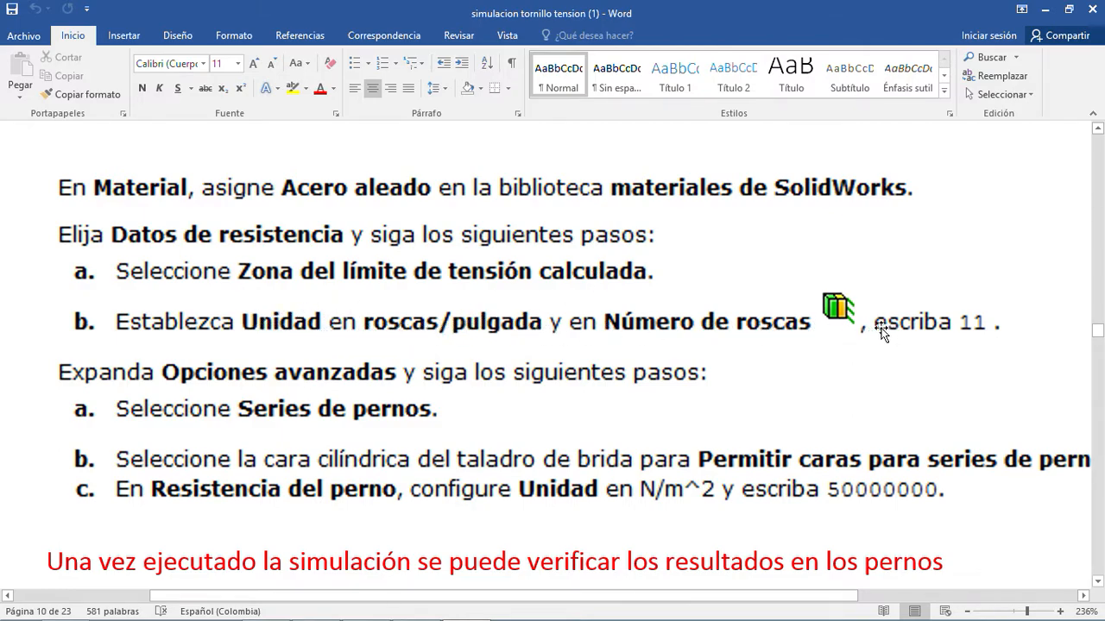
scroll(870, 336, "down", 2)
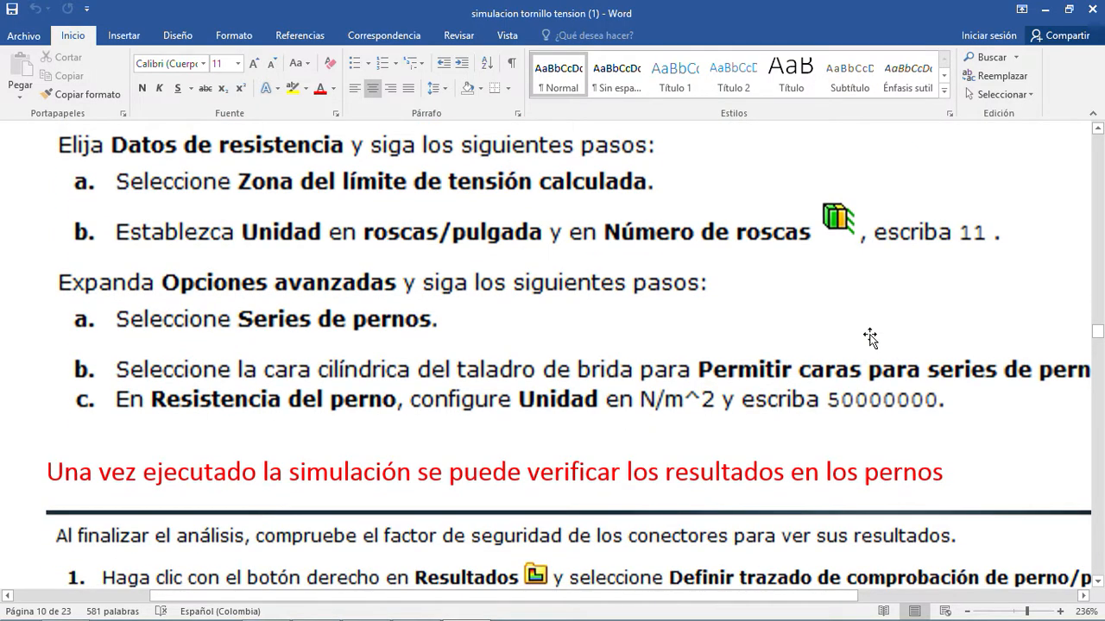
scroll(870, 336, "down", 2)
scroll(870, 336, "down", 6)
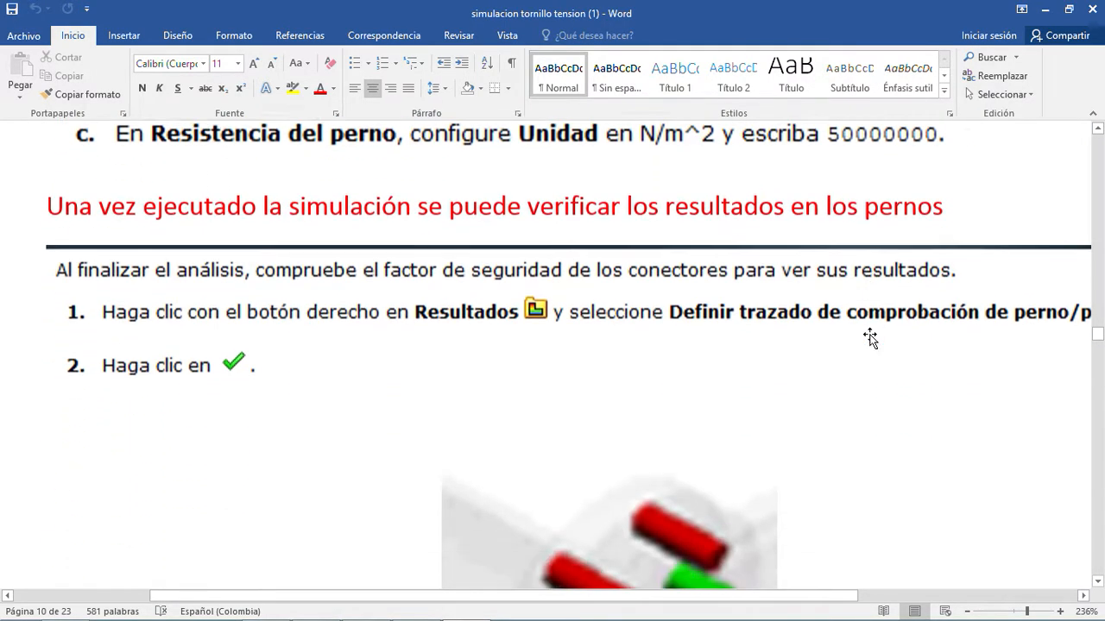
scroll(868, 333, "up", 8)
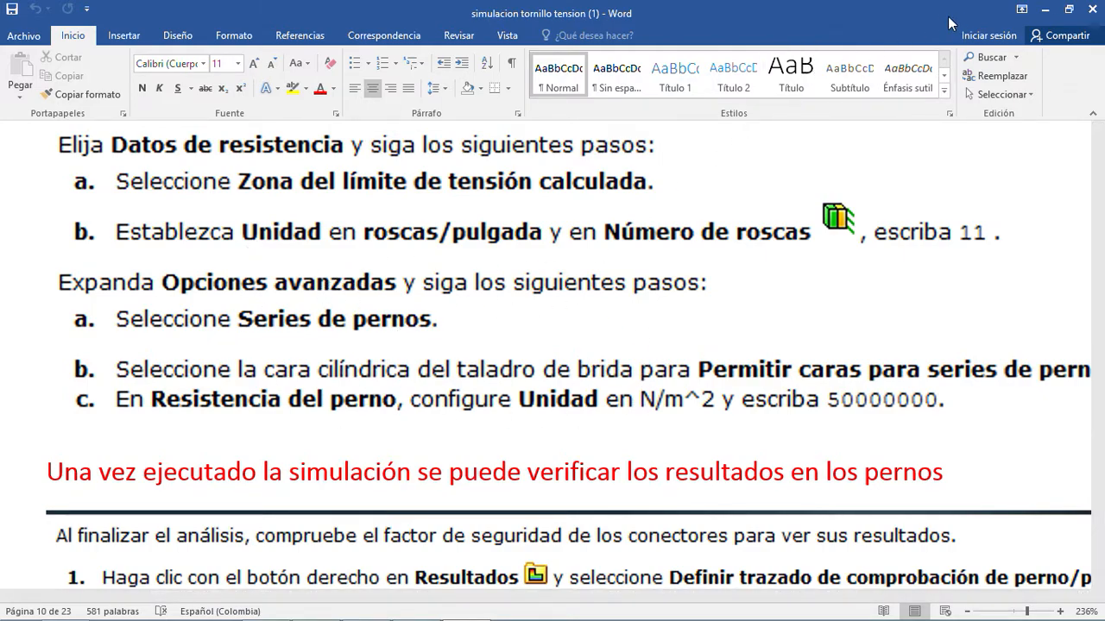
- Examine the bolt check illustration and the Estudio 3 von Mises stress plot further down in the Word guide
scroll(807, 166, "down", 12)
scroll(803, 156, "down", 5)
scroll(799, 158, "up", 15)
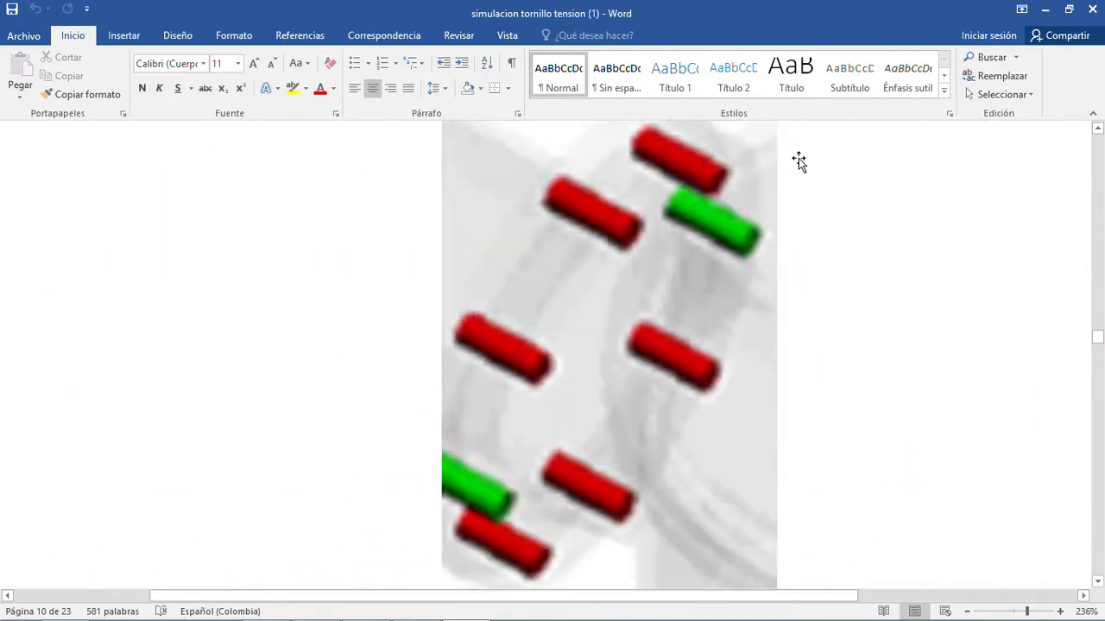
double_click(917, 26)
left_click(879, 68)
scroll(770, 296, "down", 15)
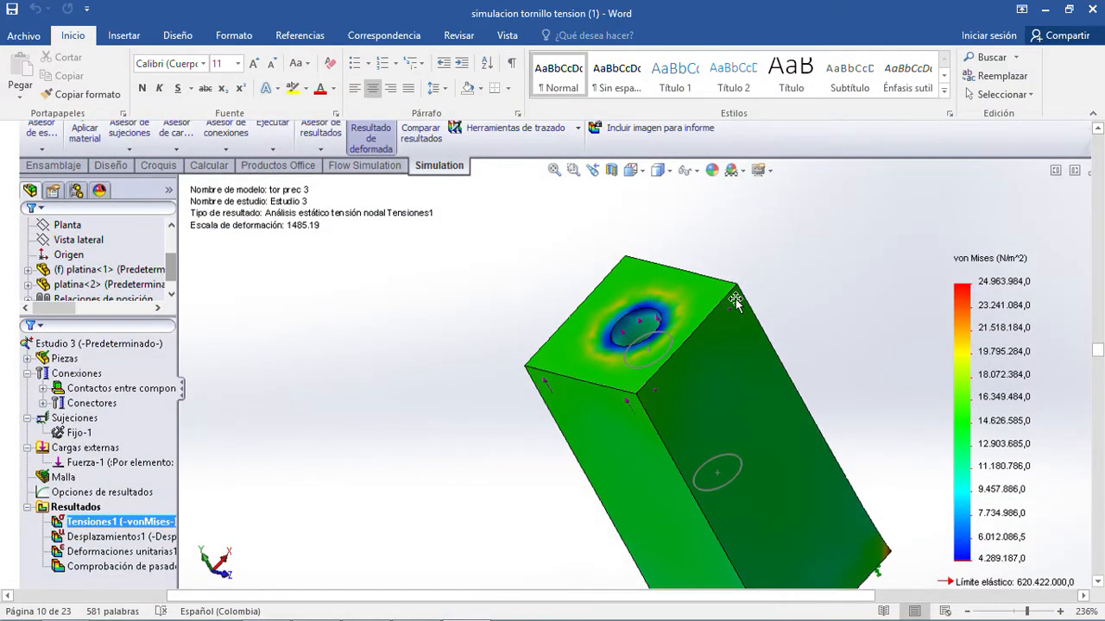
scroll(735, 298, "down", 5)
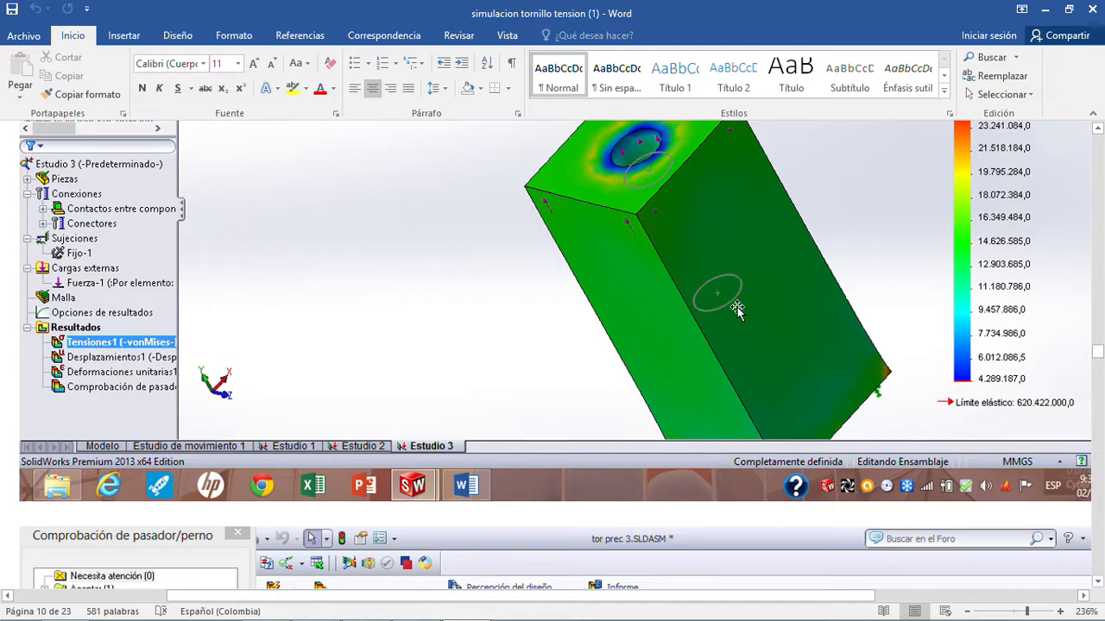
scroll(735, 306, "up", 7)
scroll(736, 311, "down", 5)
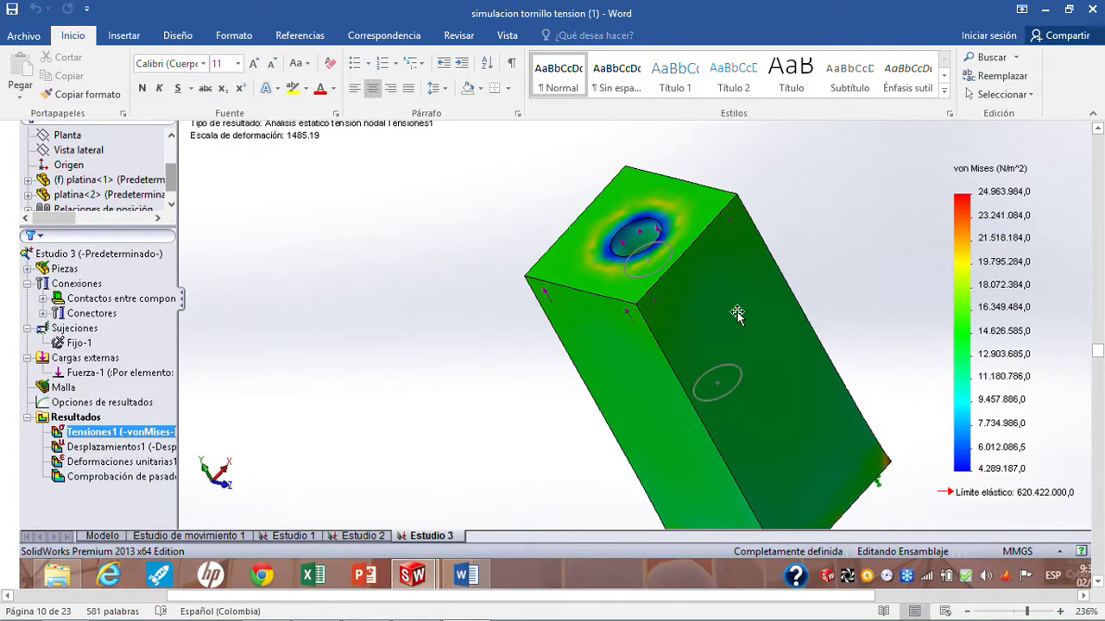
- Minimize the Word document, the pres folder window and SOLIDWORKS to expose the desktop
left_click_drag(882, 19, 932, 57)
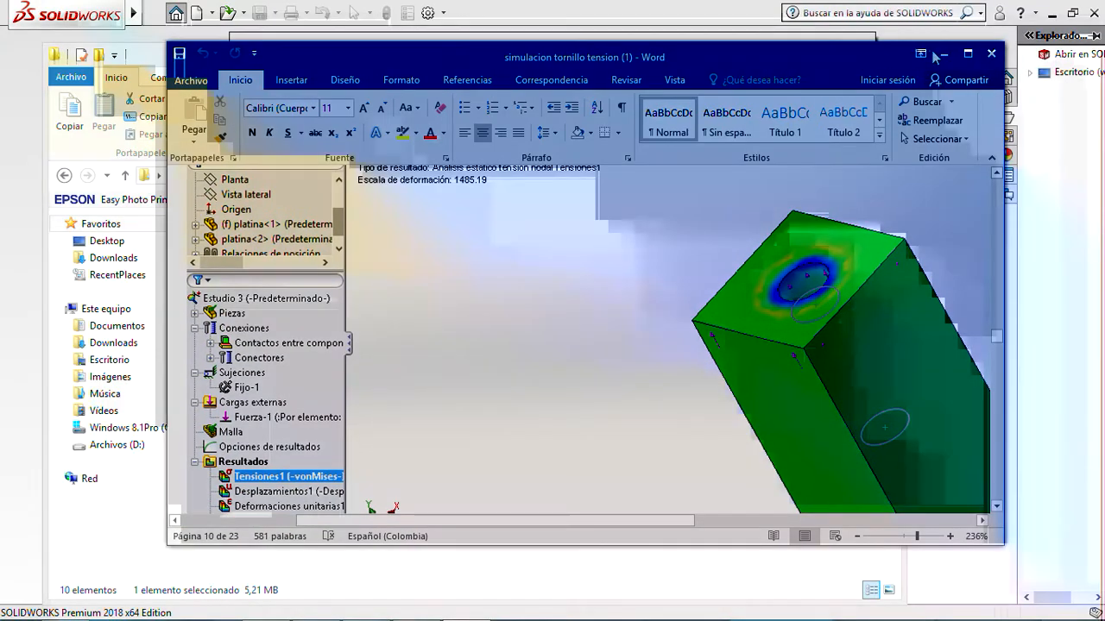
left_click(945, 54)
left_click(833, 52)
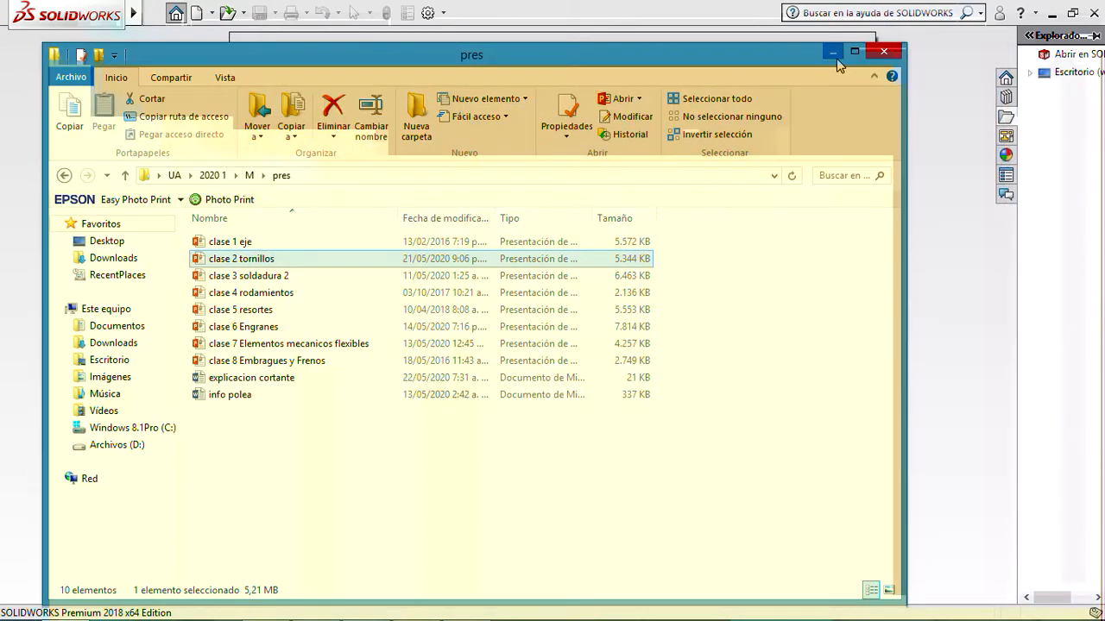
left_click_drag(750, 19, 630, 62)
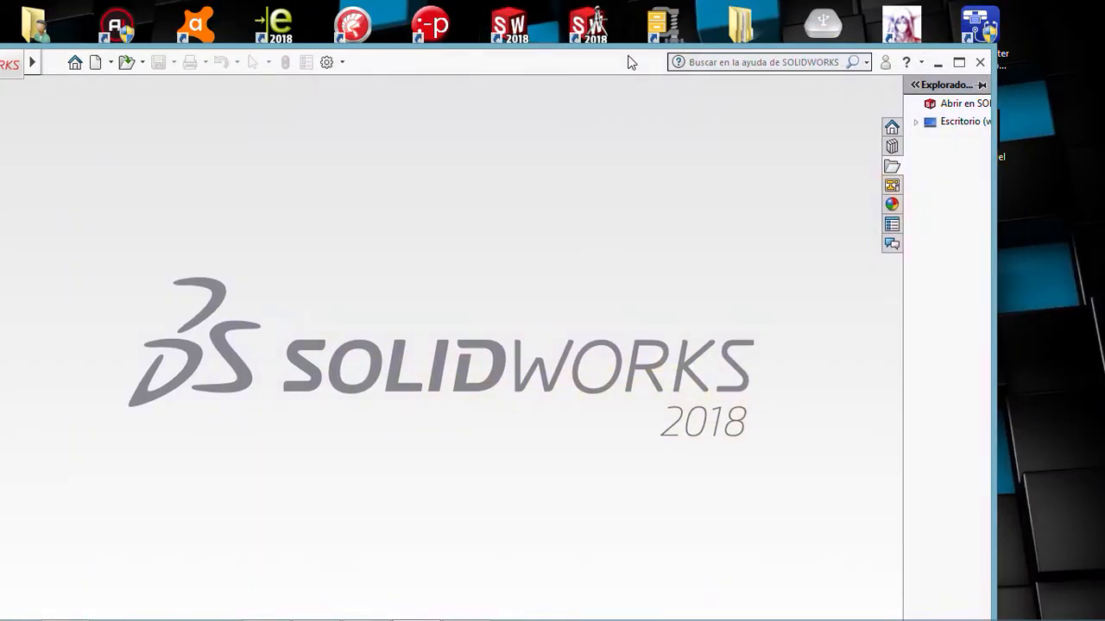
left_click(958, 62)
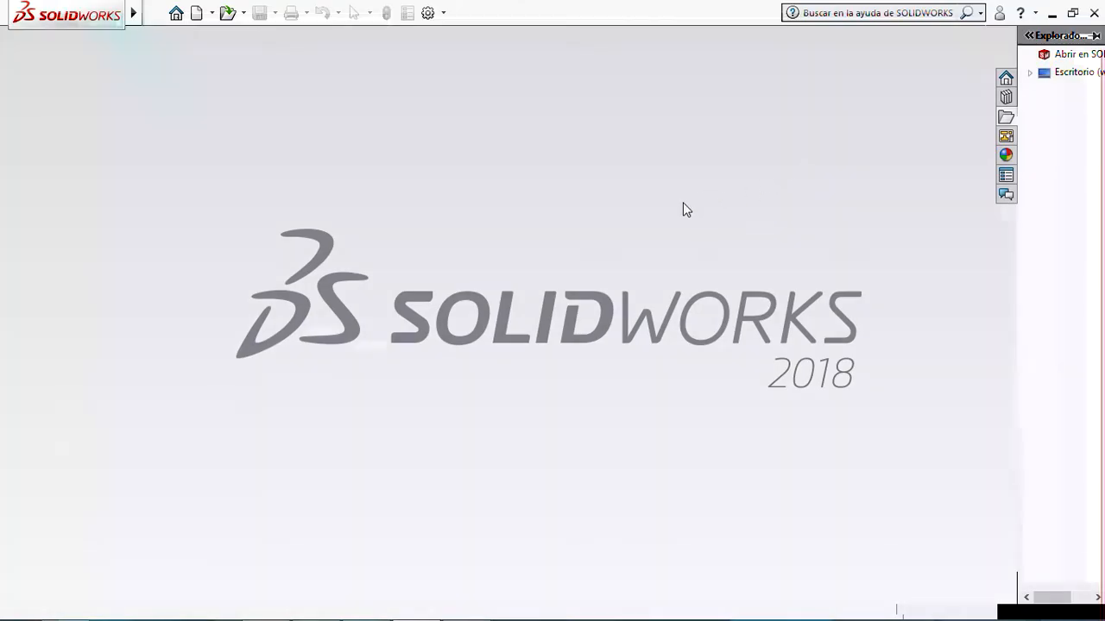
left_click(198, 13)
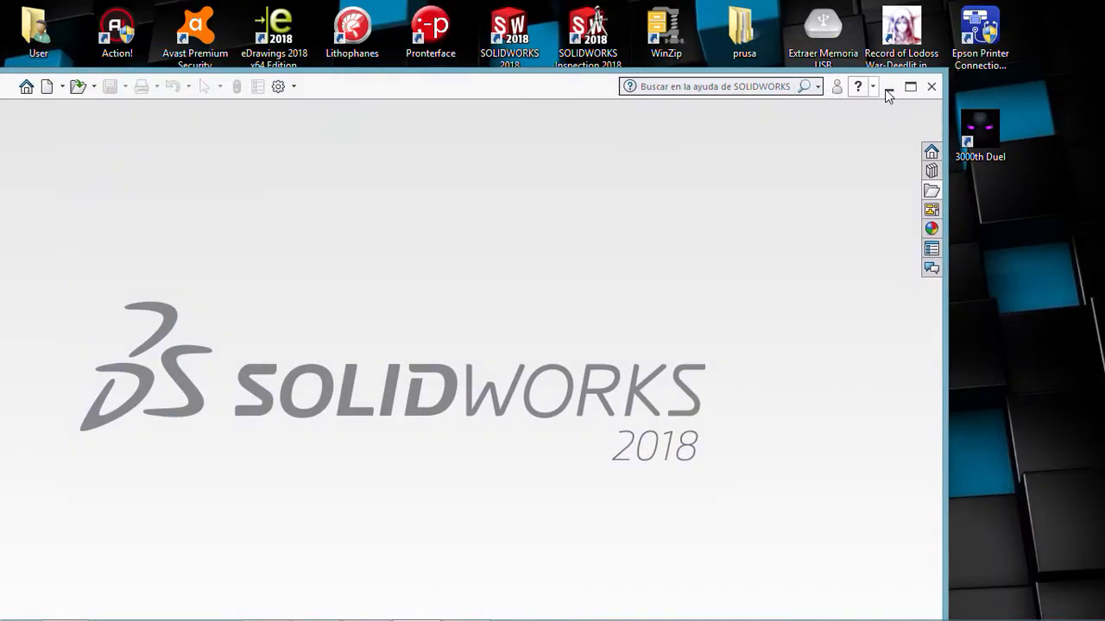
left_click(888, 87)
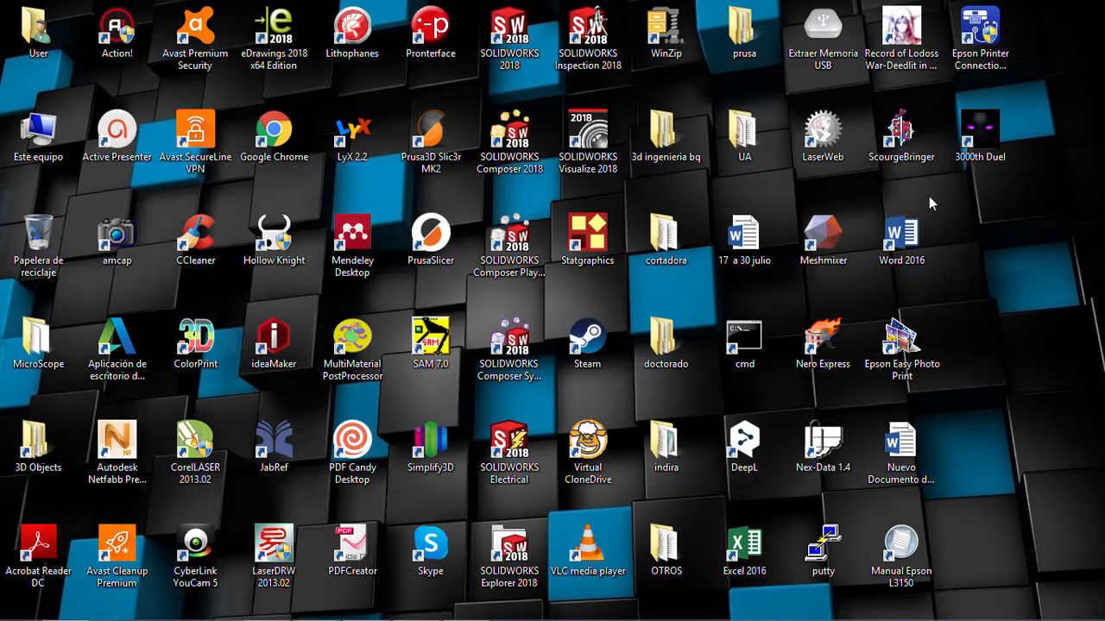
- Create a new folder named "perno" on the desktop
right_click(979, 313)
mouse_move(981, 488)
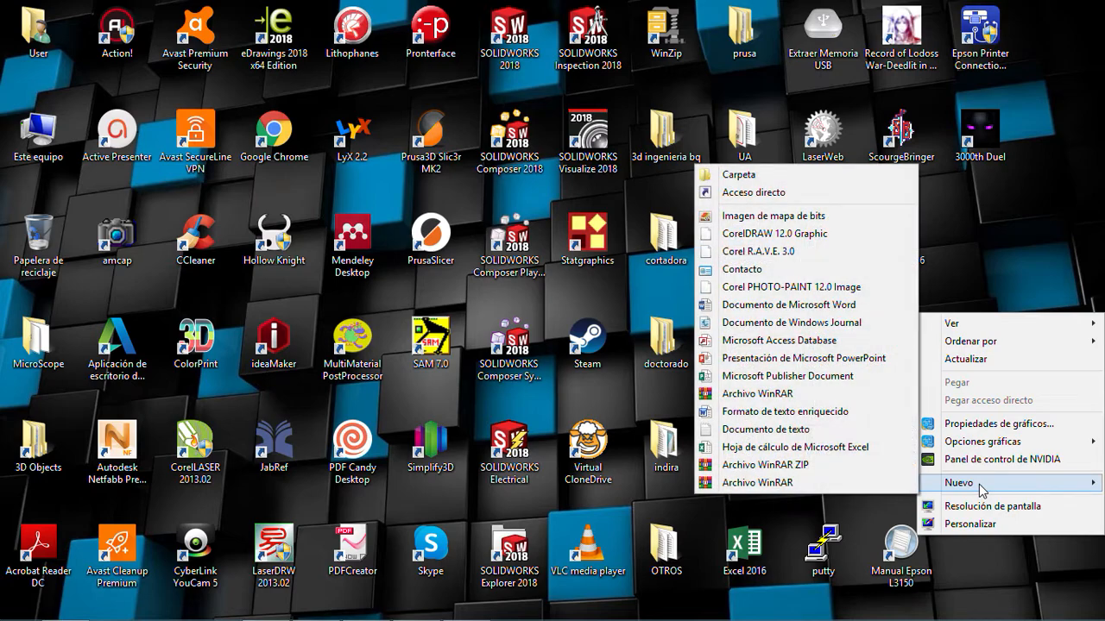
left_click(787, 175)
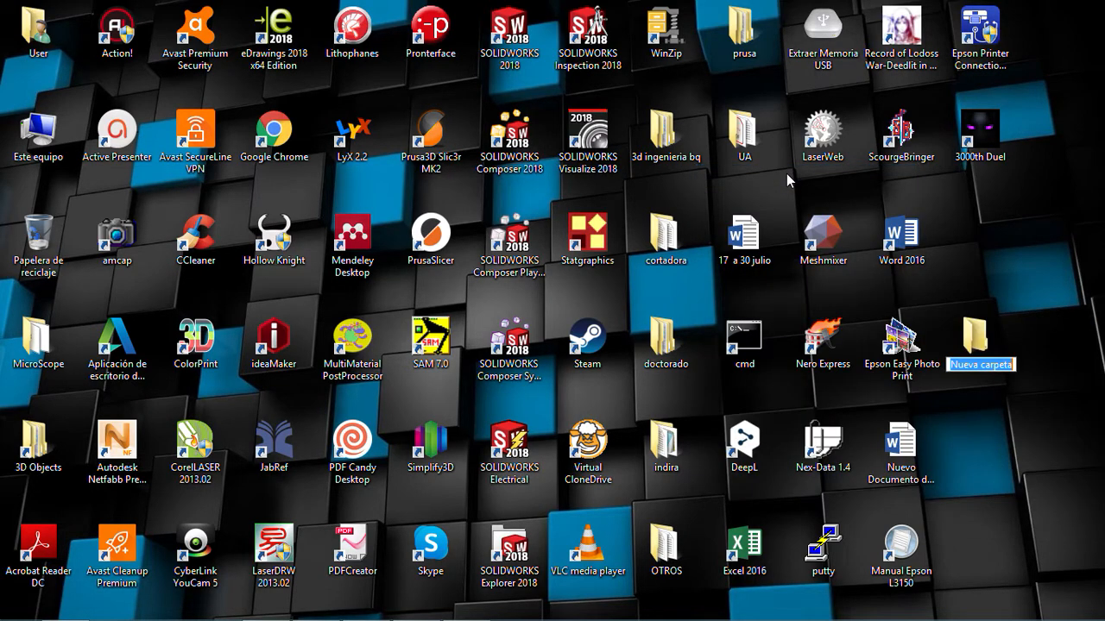
type("perno")
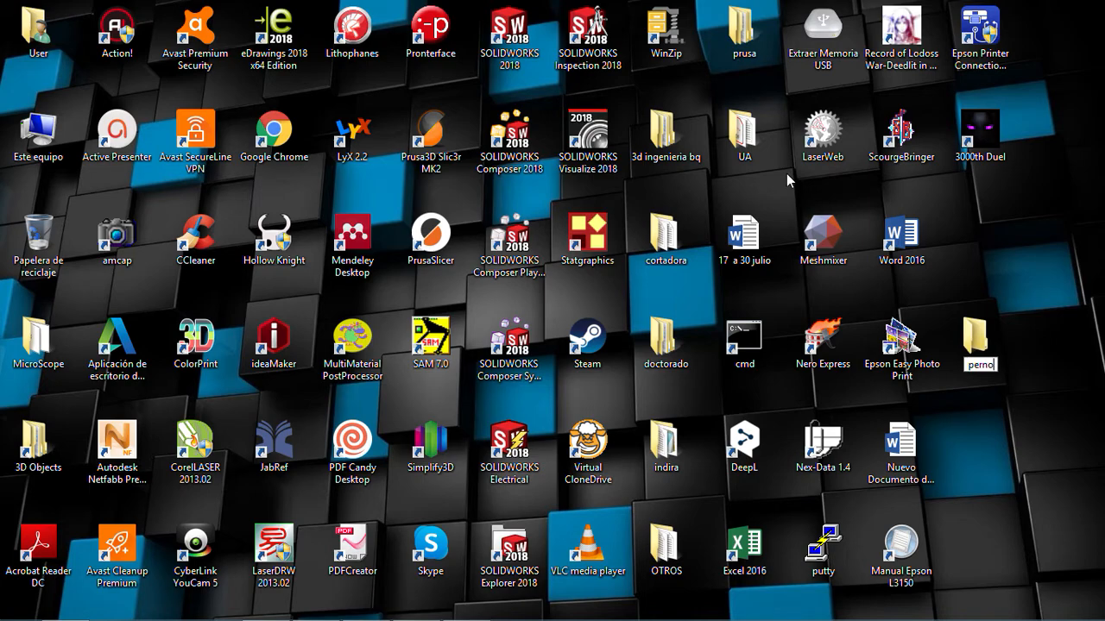
key("Return")
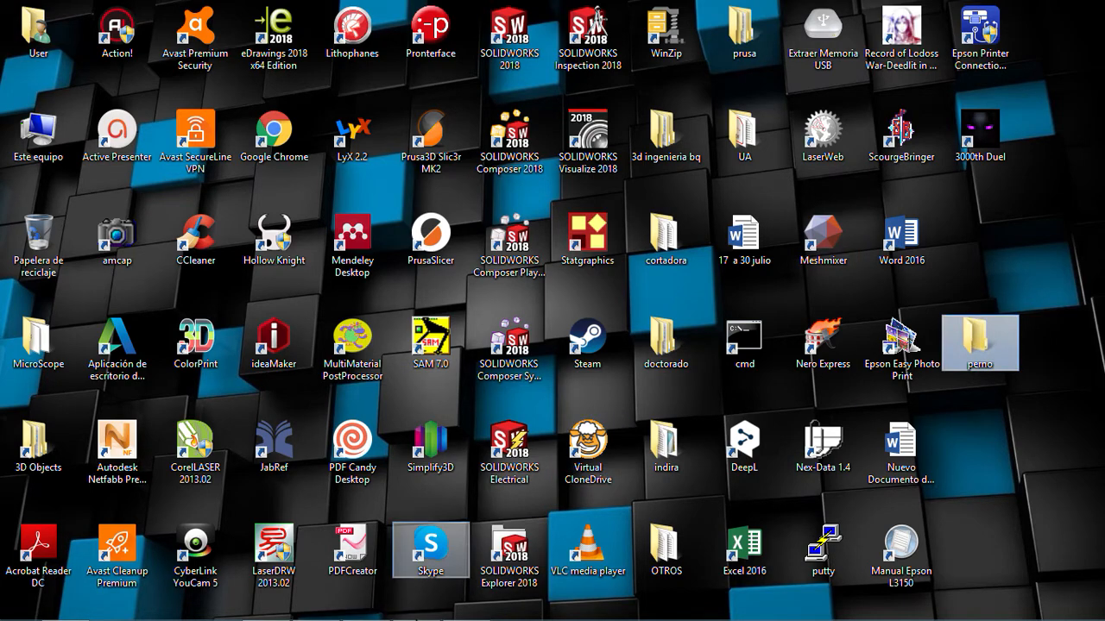
- Switch to SOLIDWORKS and create a new part (Pieza) document
left_click(416, 605)
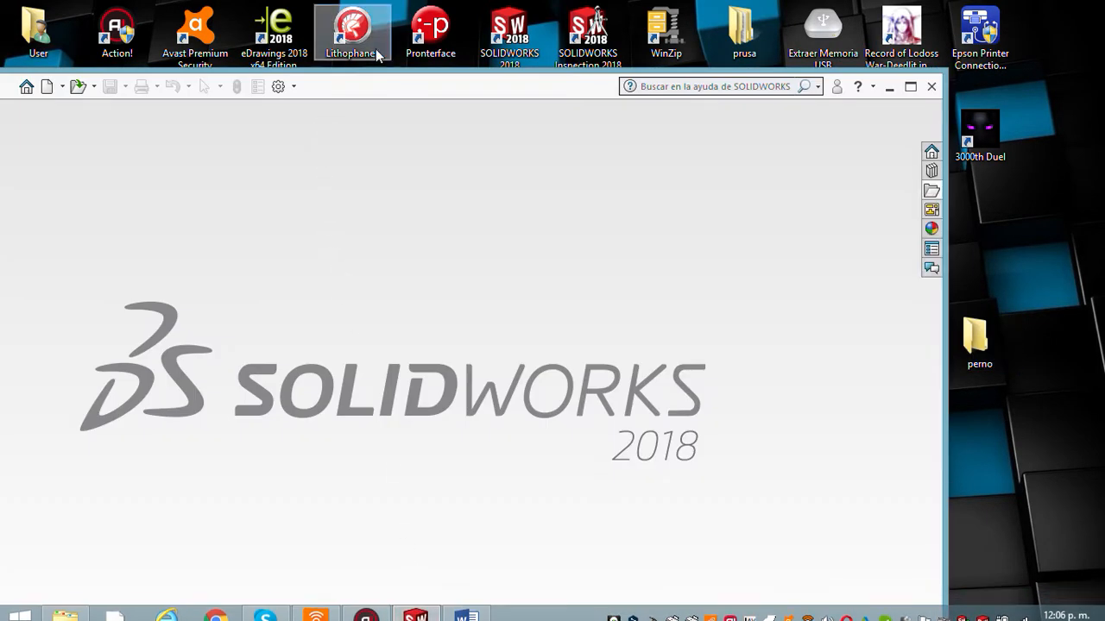
left_click_drag(412, 91, 666, 59)
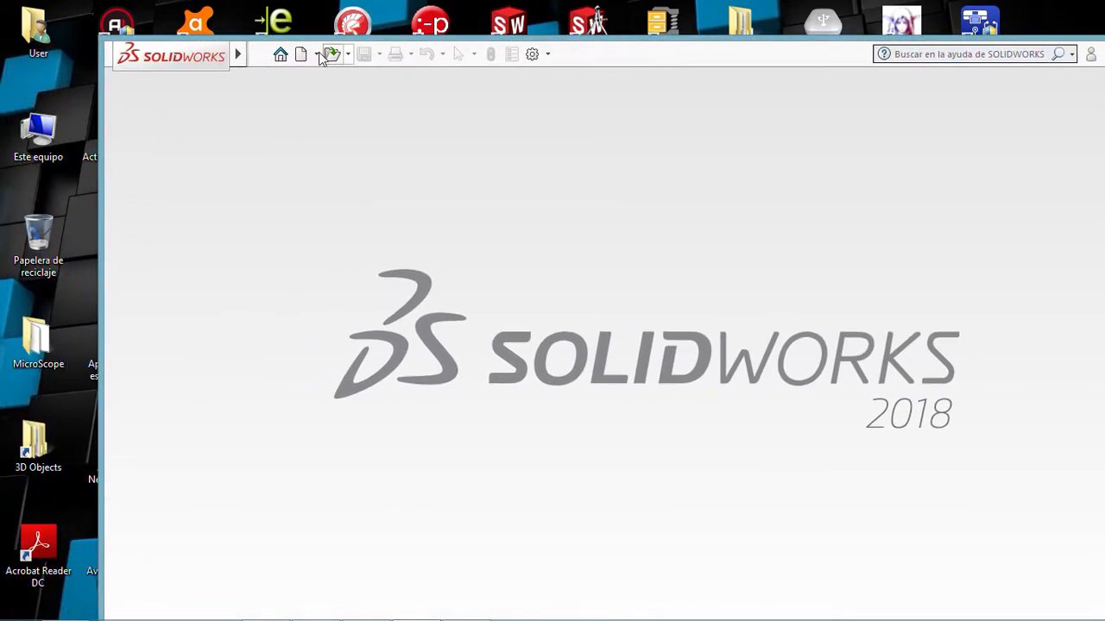
left_click(299, 53)
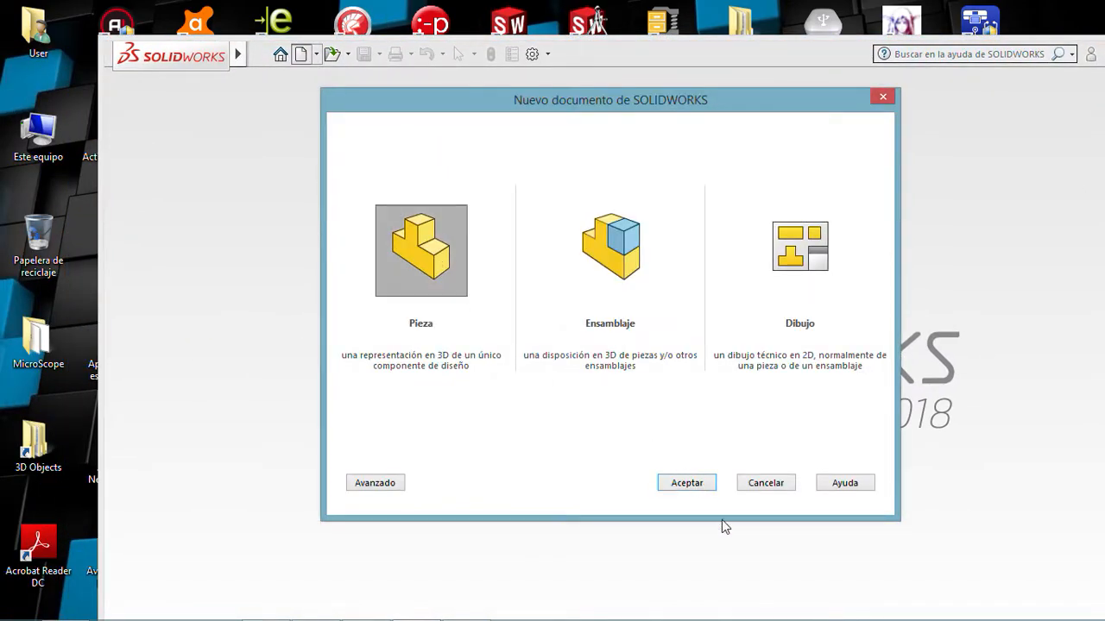
left_click(687, 484)
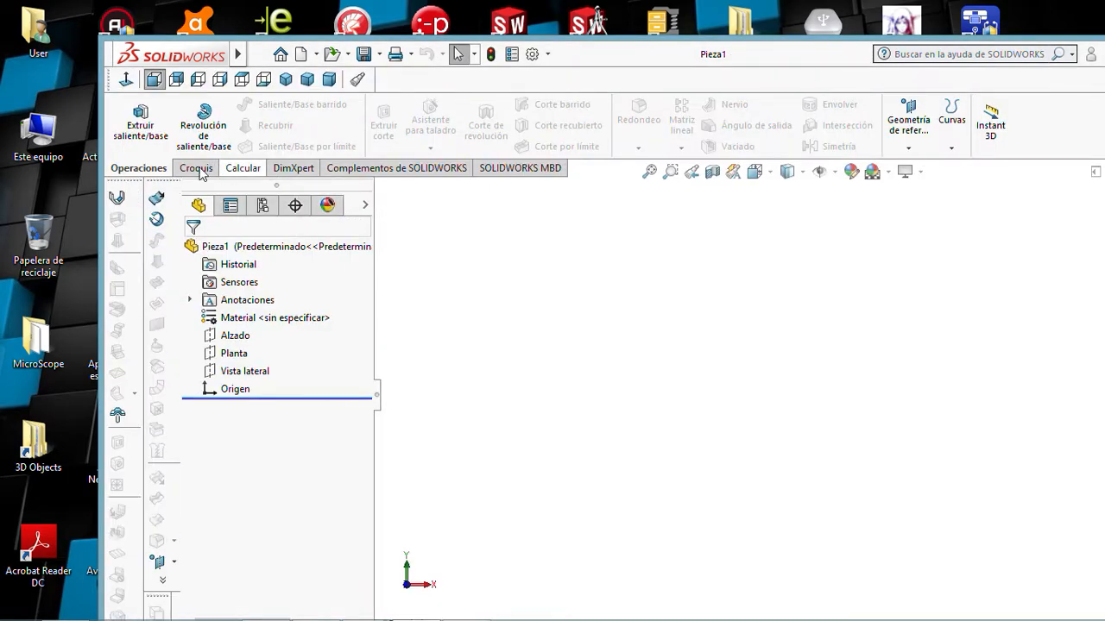
- Start a sketch on the Alzado (front) plane of the new part
left_click(198, 169)
left_click(129, 114)
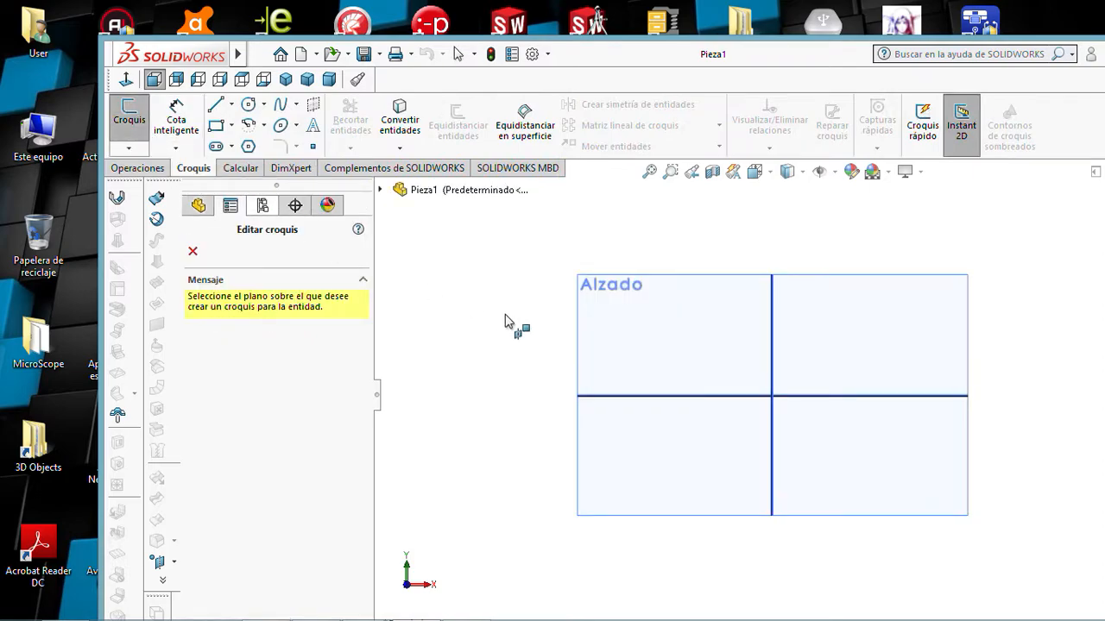
left_click(661, 339)
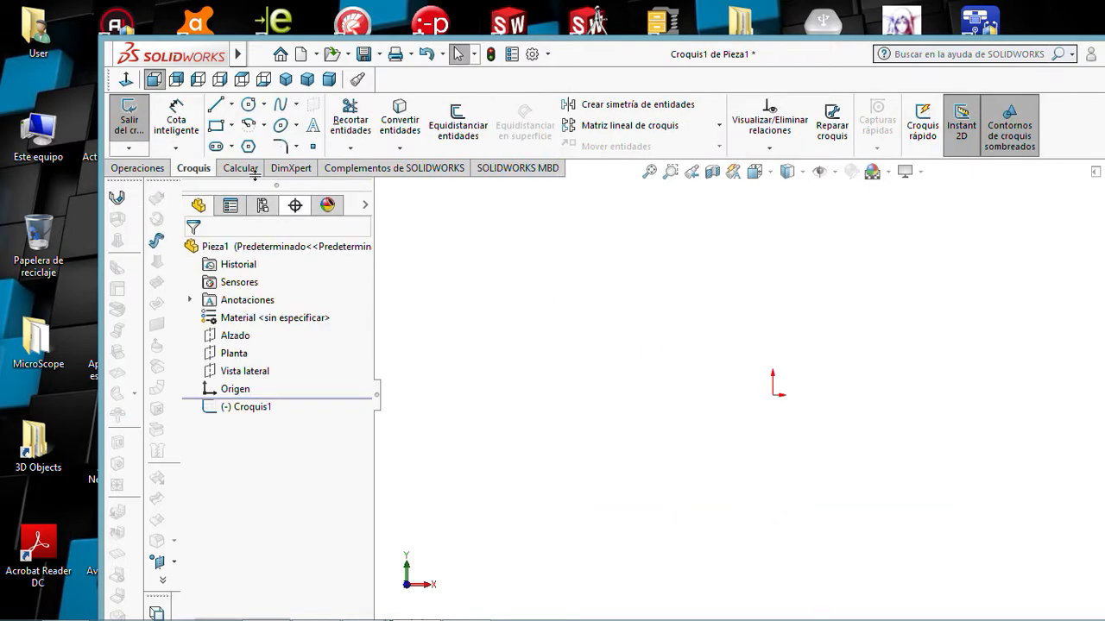
left_click(221, 127)
left_click(772, 396)
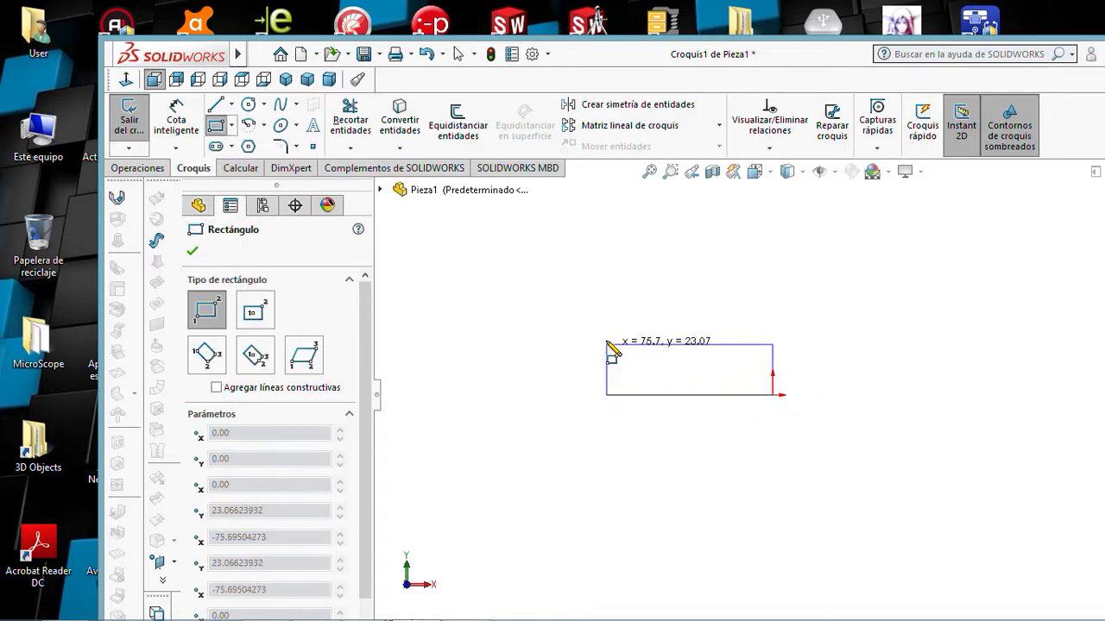
key("Escape")
key("Escape")
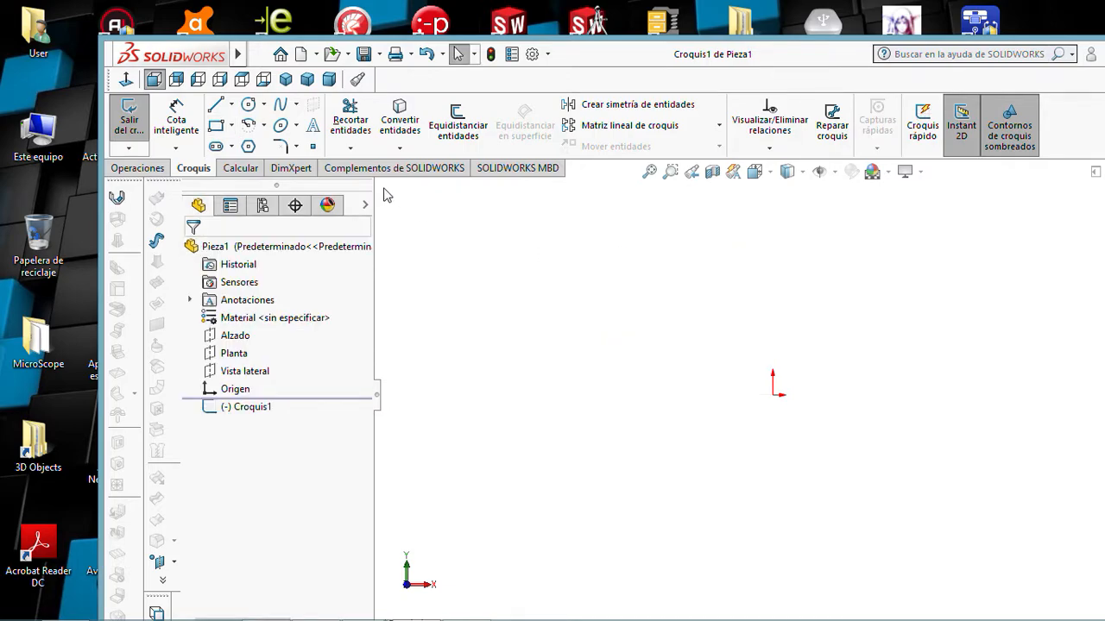
- Sketch a center rectangle about 139 by 70 centred on the origin, with construction diagonals from the corners
left_click(232, 127)
left_click(278, 165)
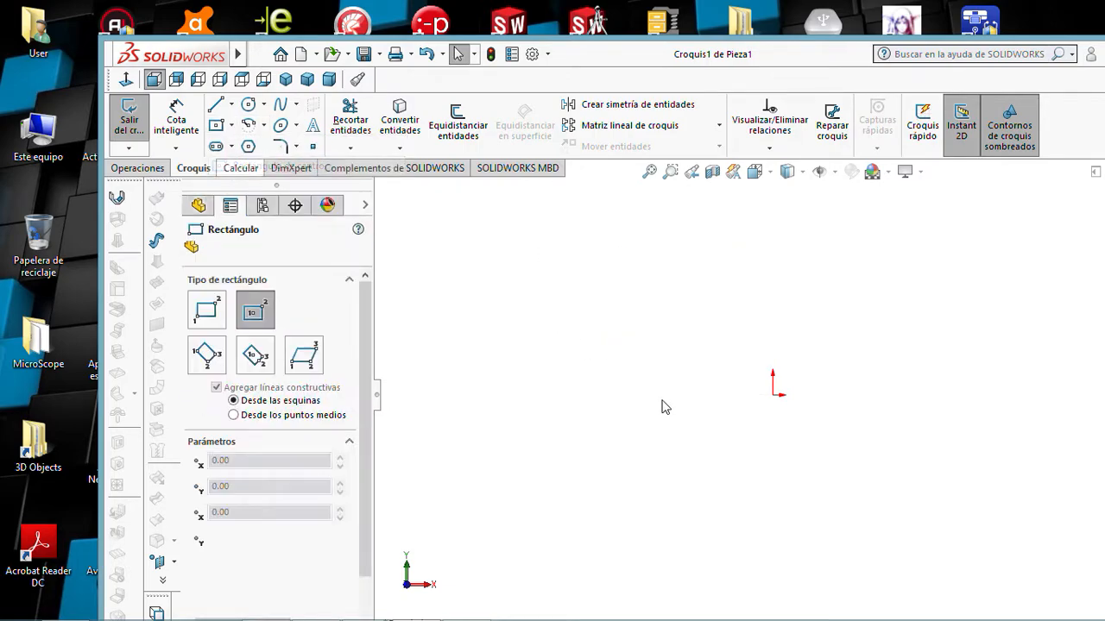
left_click(772, 395)
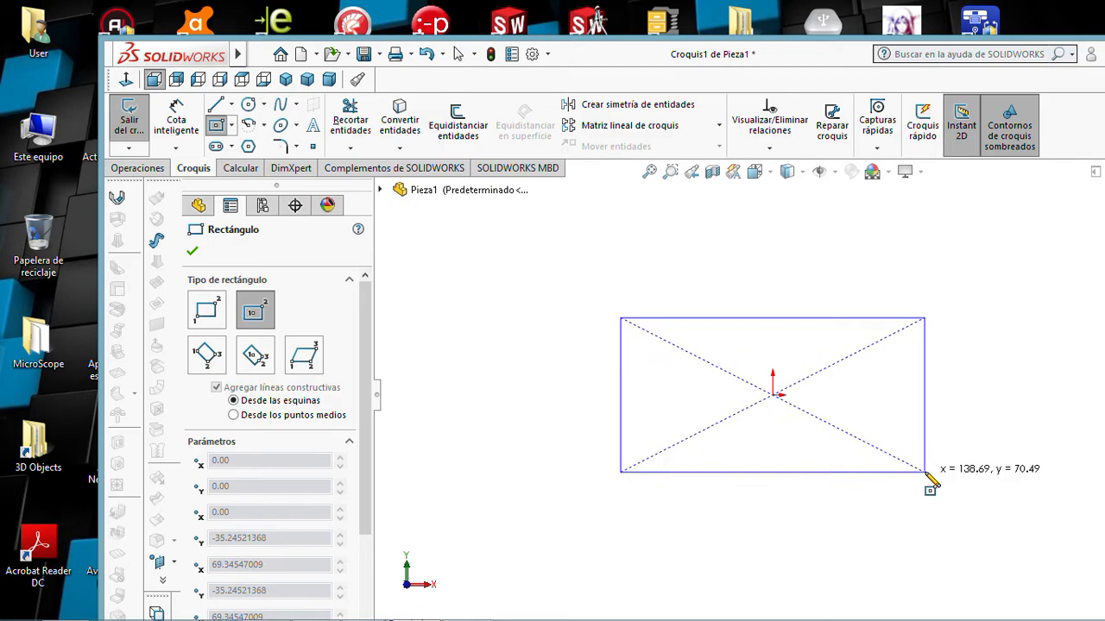
left_click(925, 472)
key("Escape")
- Dimension the rectangle's vertical side and set its height to 1 inch (pulgadas)
left_click(176, 119)
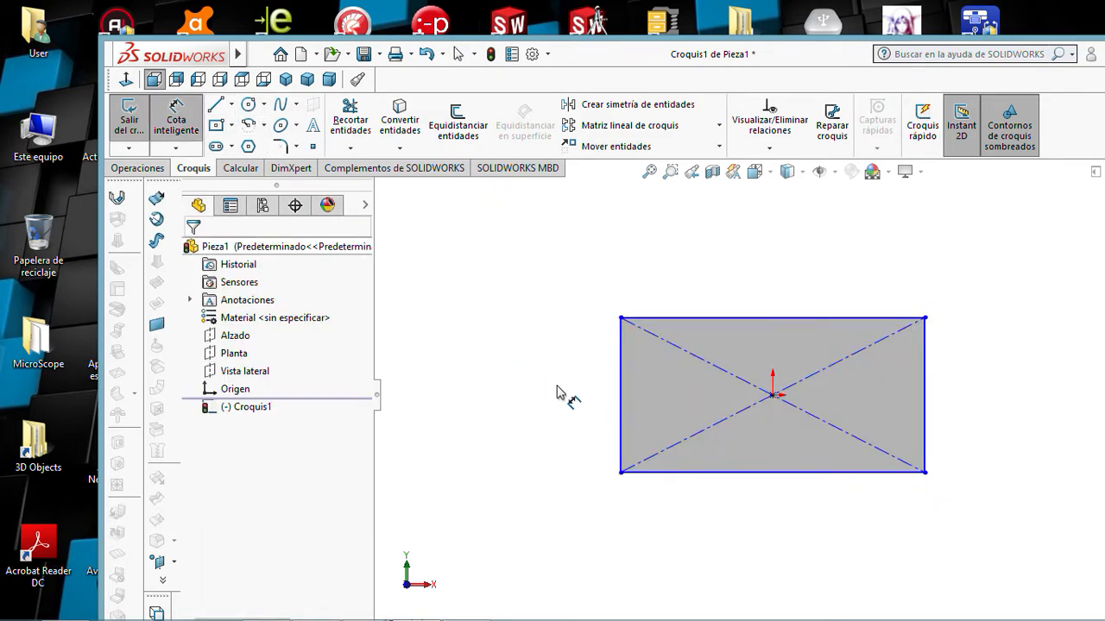
left_click(620, 403)
left_click(562, 403)
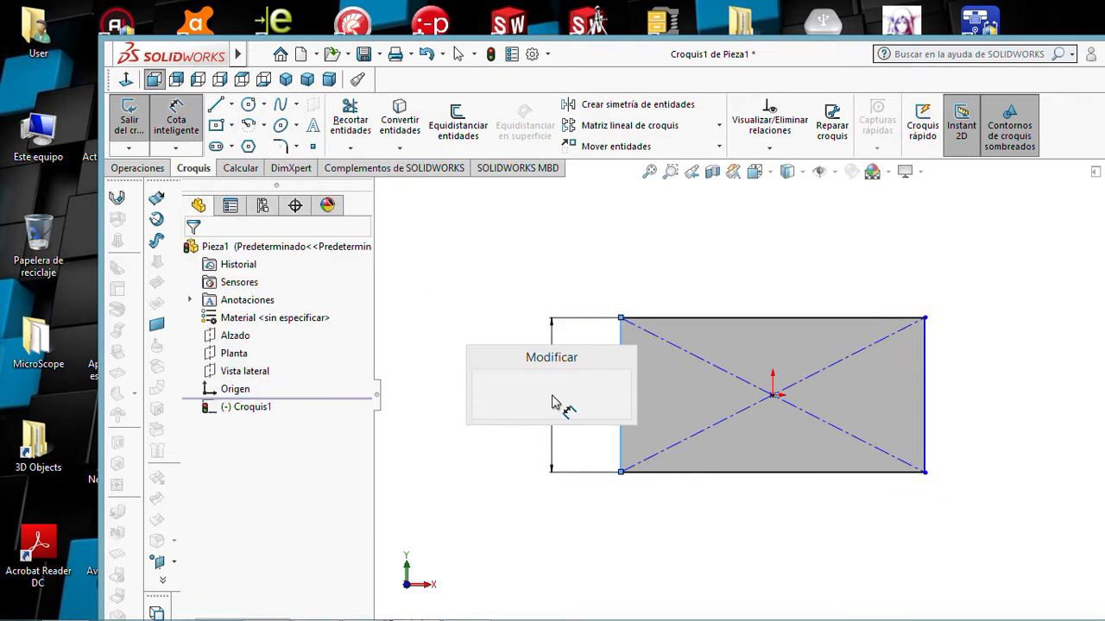
type("1")
mouse_move(595, 458)
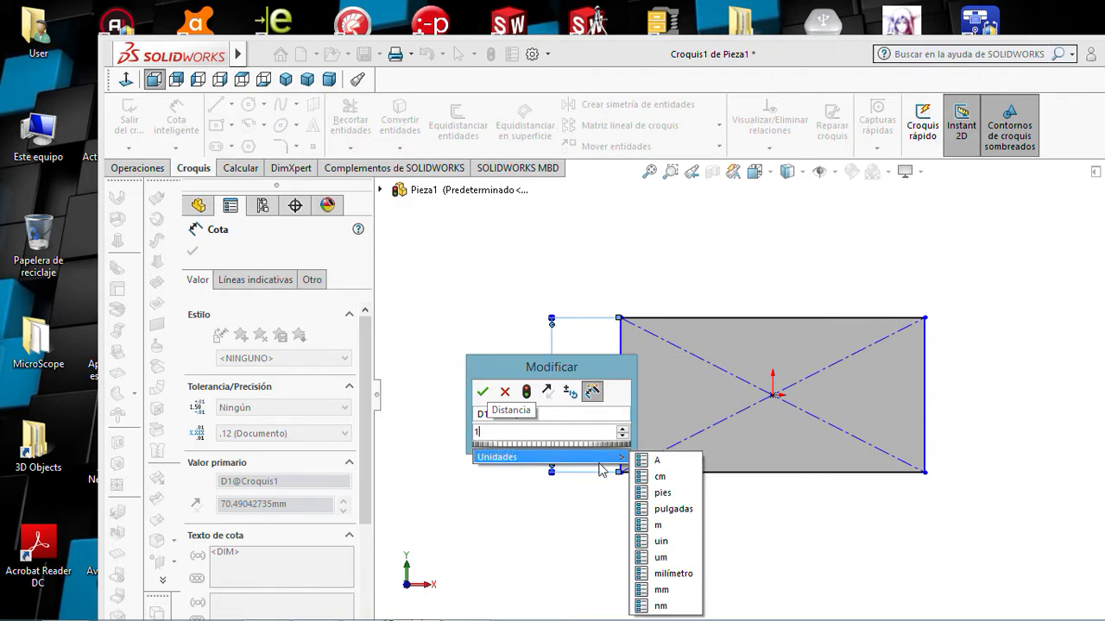
left_click(674, 509)
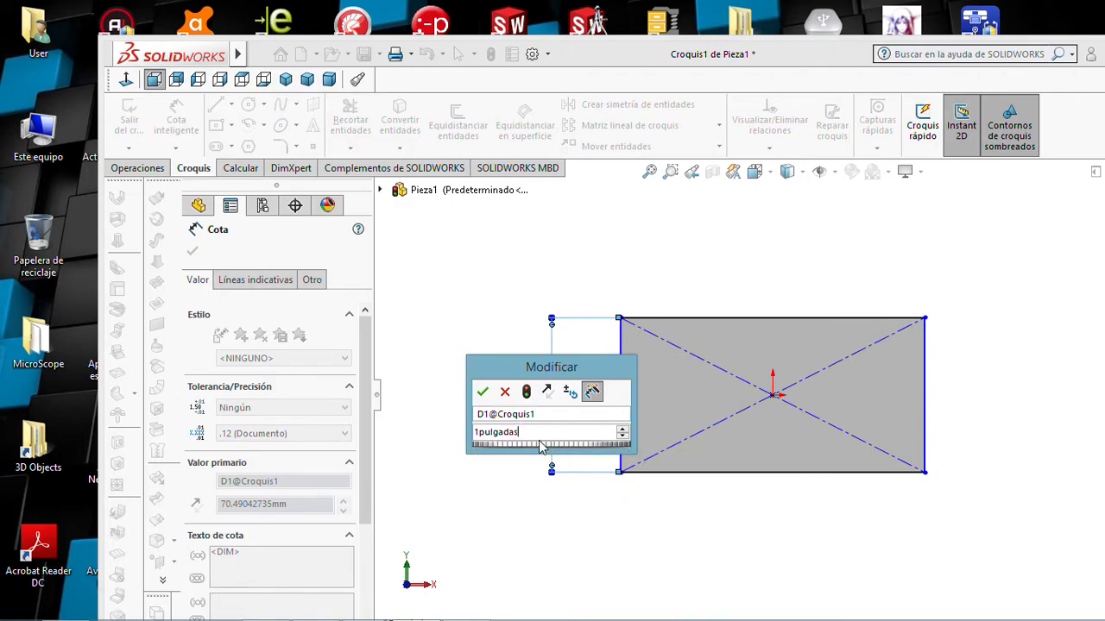
left_click(482, 391)
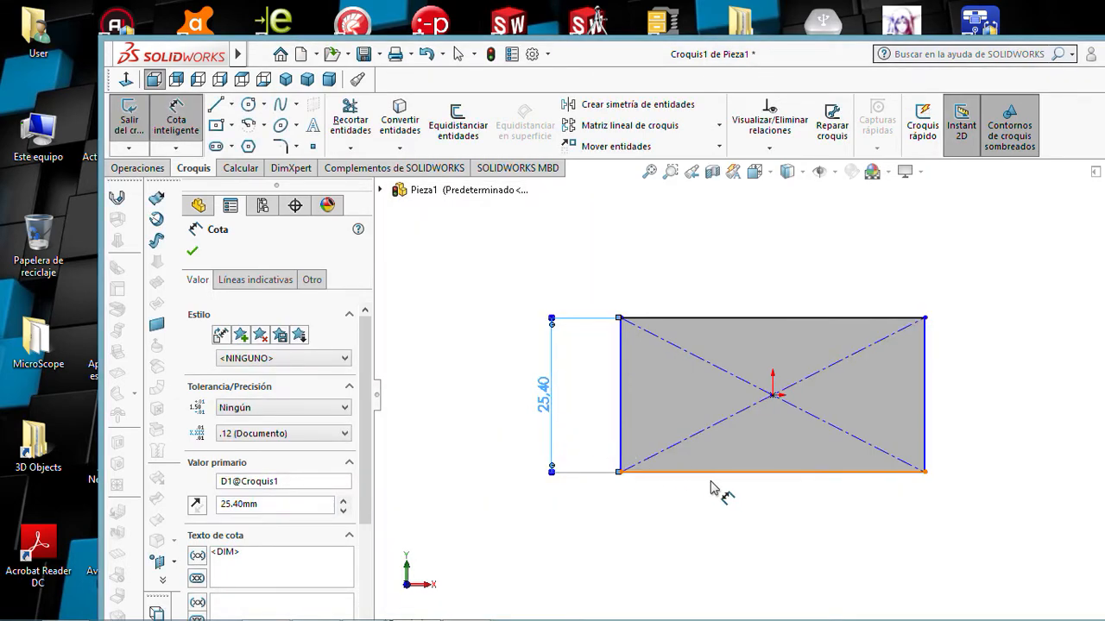
- Dimension the rectangle's bottom edge and set its width to 1 inch (pulgadas)
left_click(713, 473)
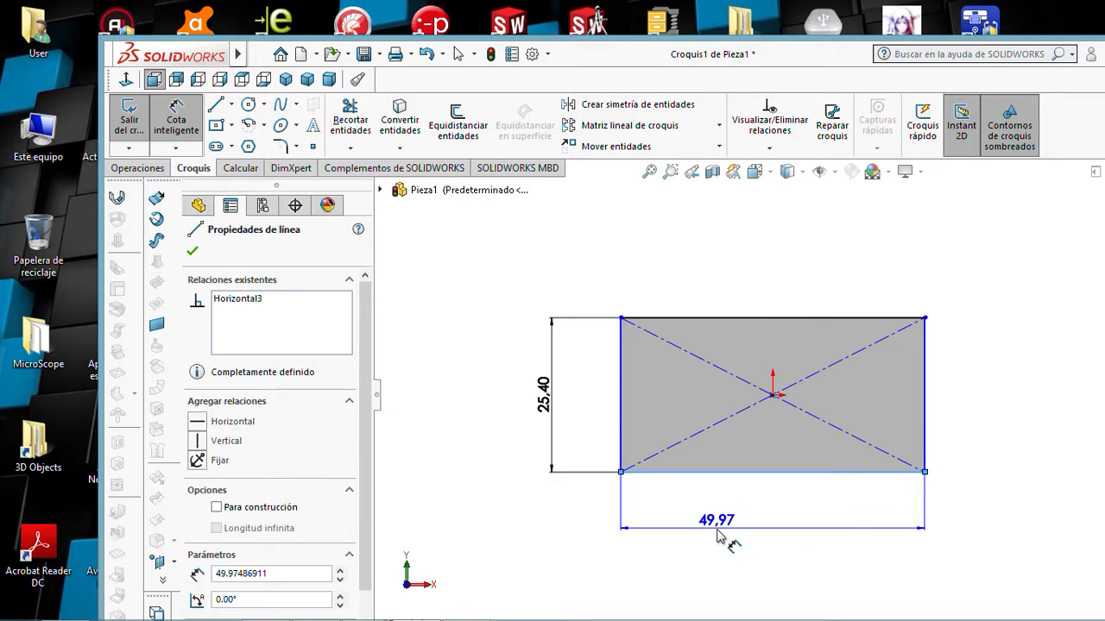
left_click(717, 532)
type("1")
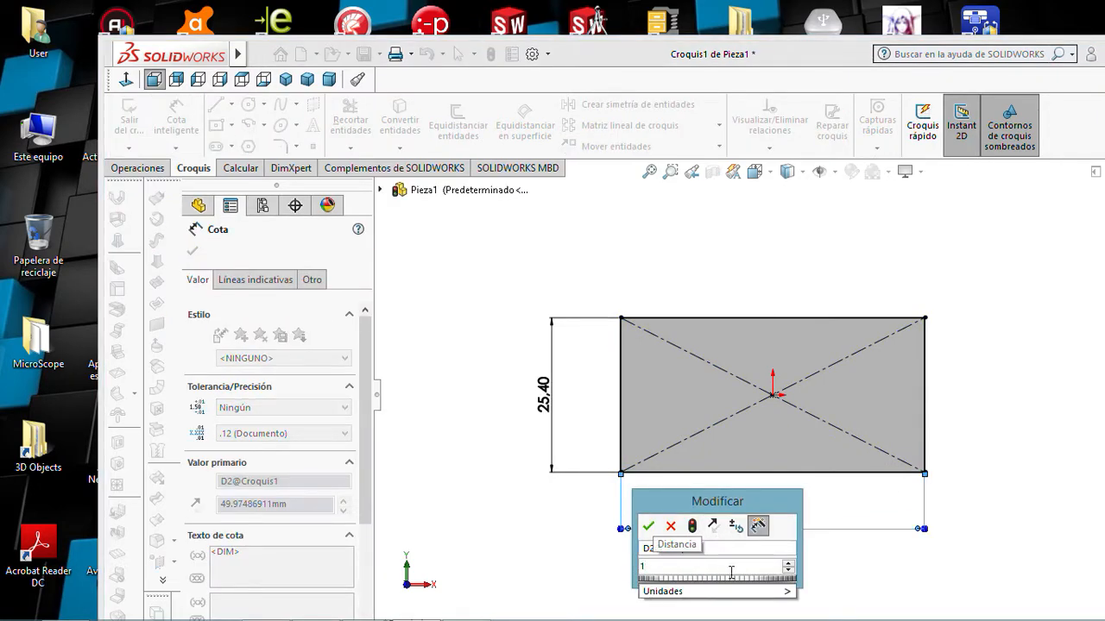
mouse_move(748, 595)
left_click(833, 515)
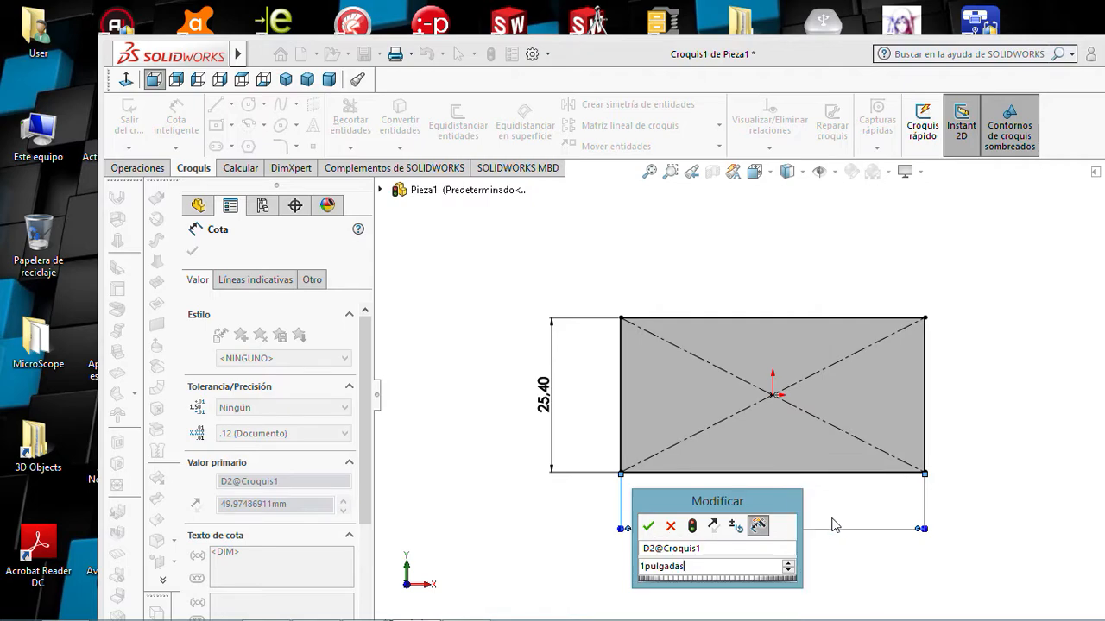
left_click(649, 526)
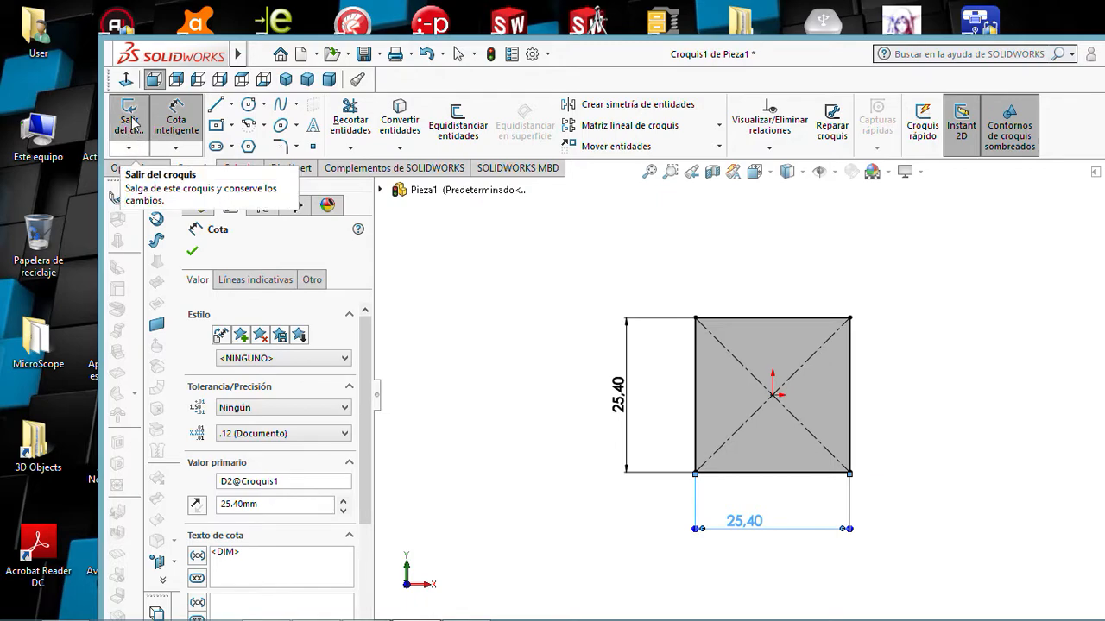
- Finish the sketch and extrude the square profile to a blind depth of 1 inch (pulgadas)
left_click(129, 121)
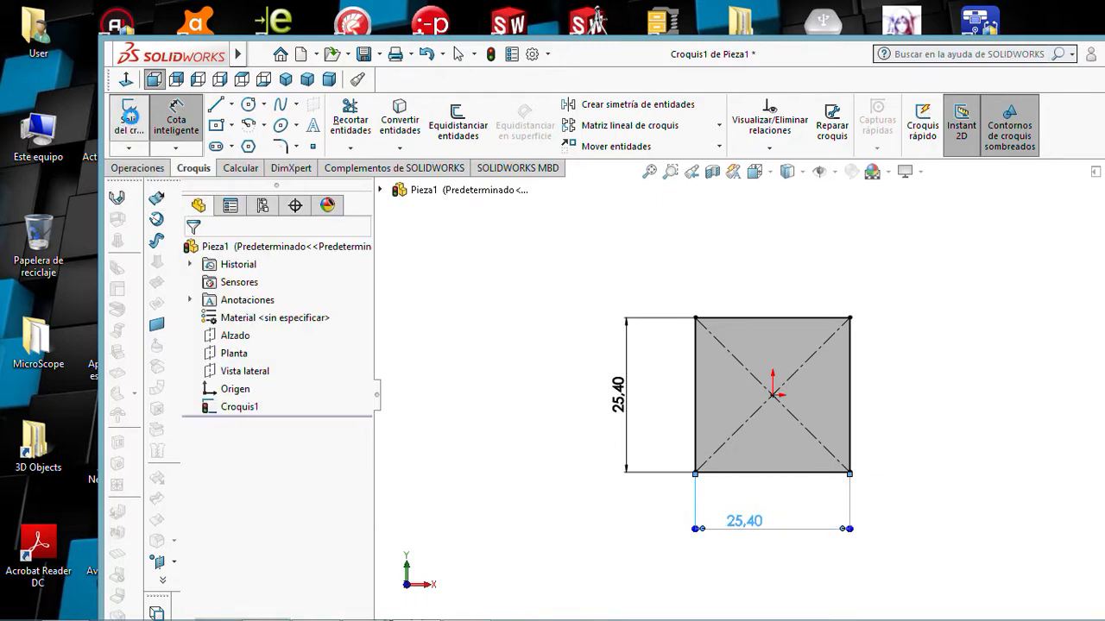
left_click(138, 123)
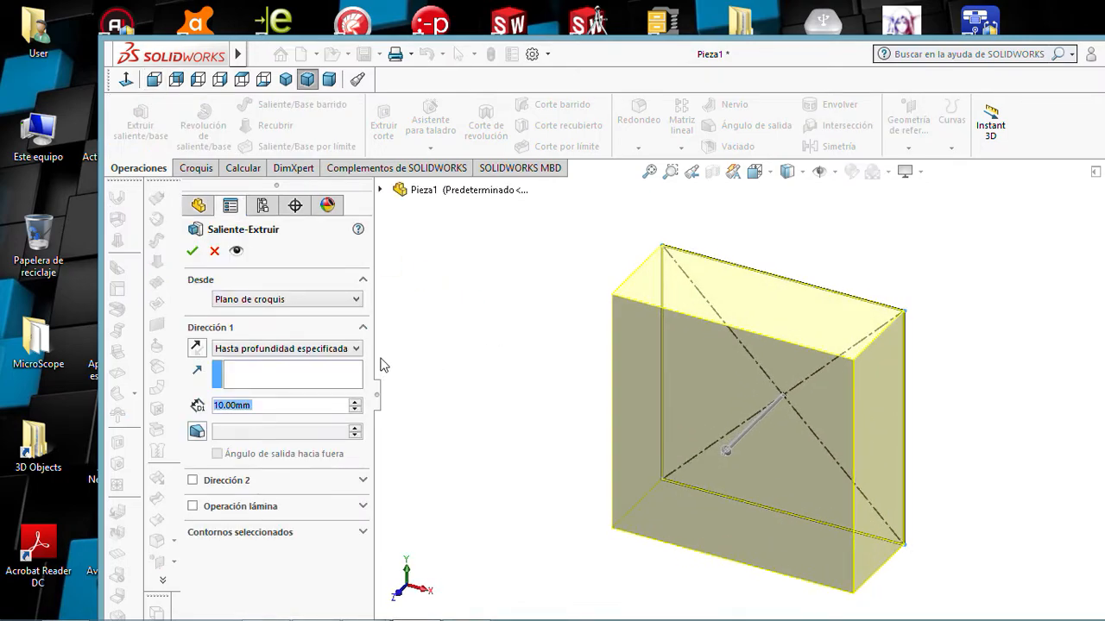
type("1")
mouse_move(316, 447)
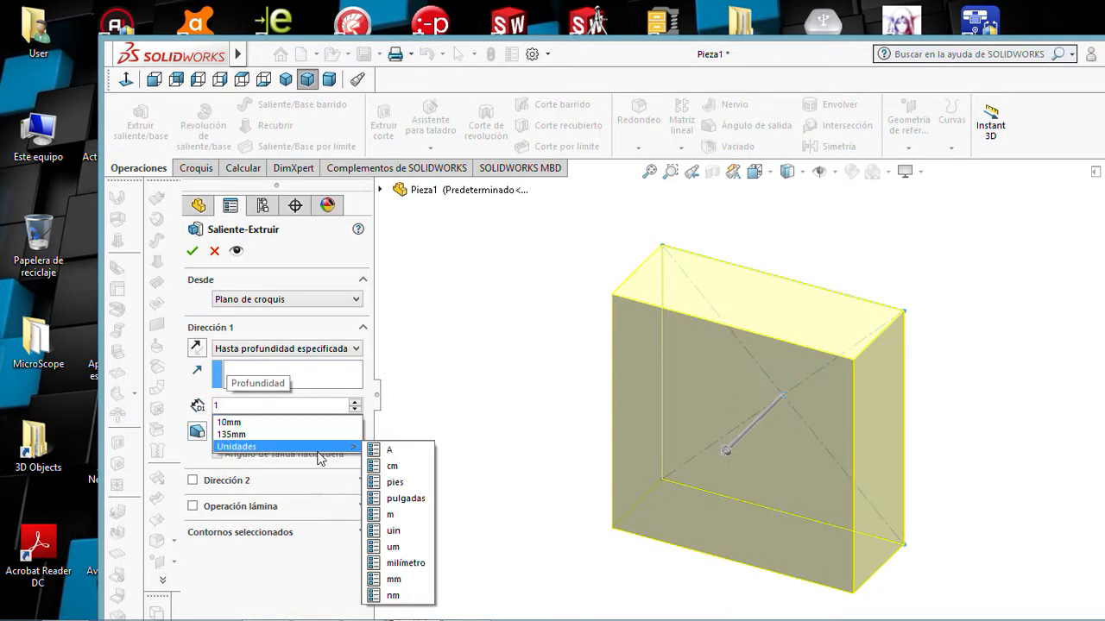
left_click(406, 498)
left_click(194, 250)
scroll(613, 384, "down", 2)
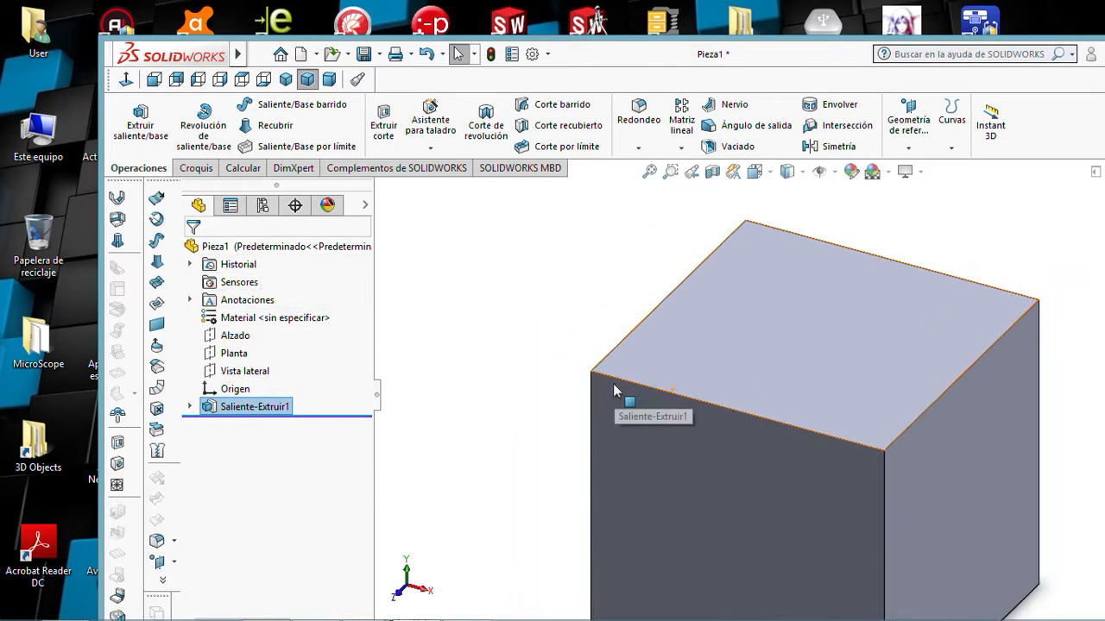
key("f")
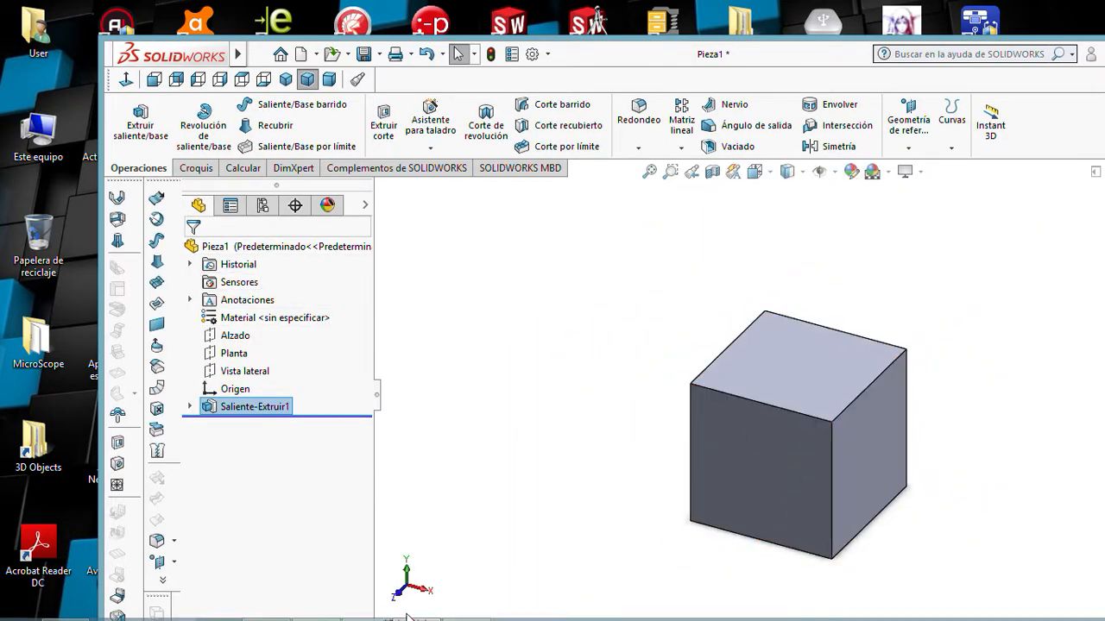
- Switch to the Word guide and go back to the problem statement and joint figure on its first page
left_click(477, 606)
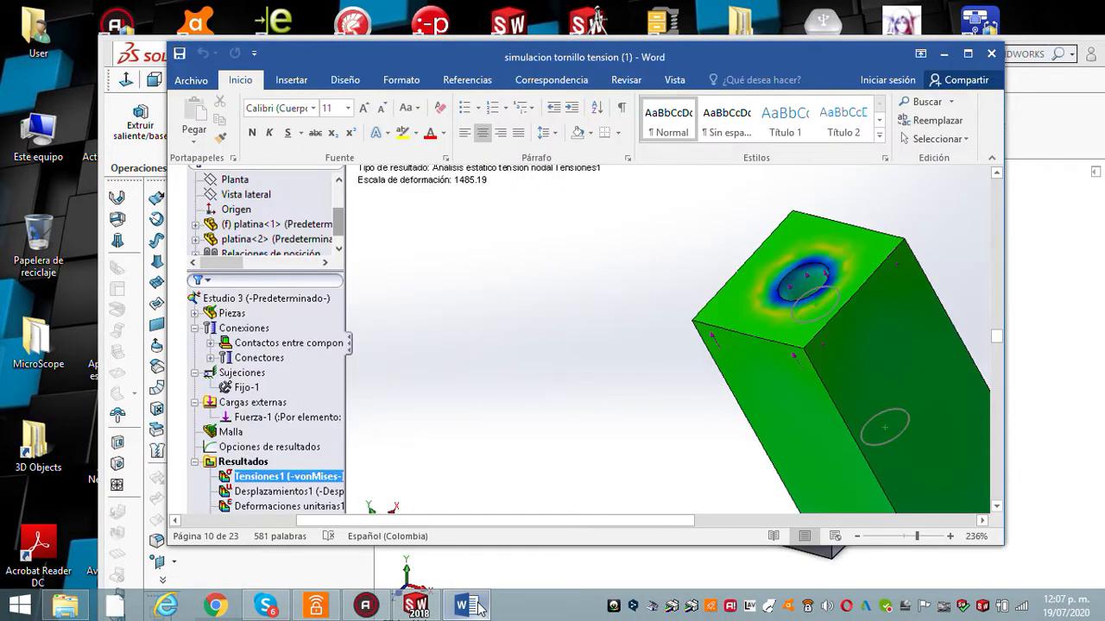
left_click(478, 606)
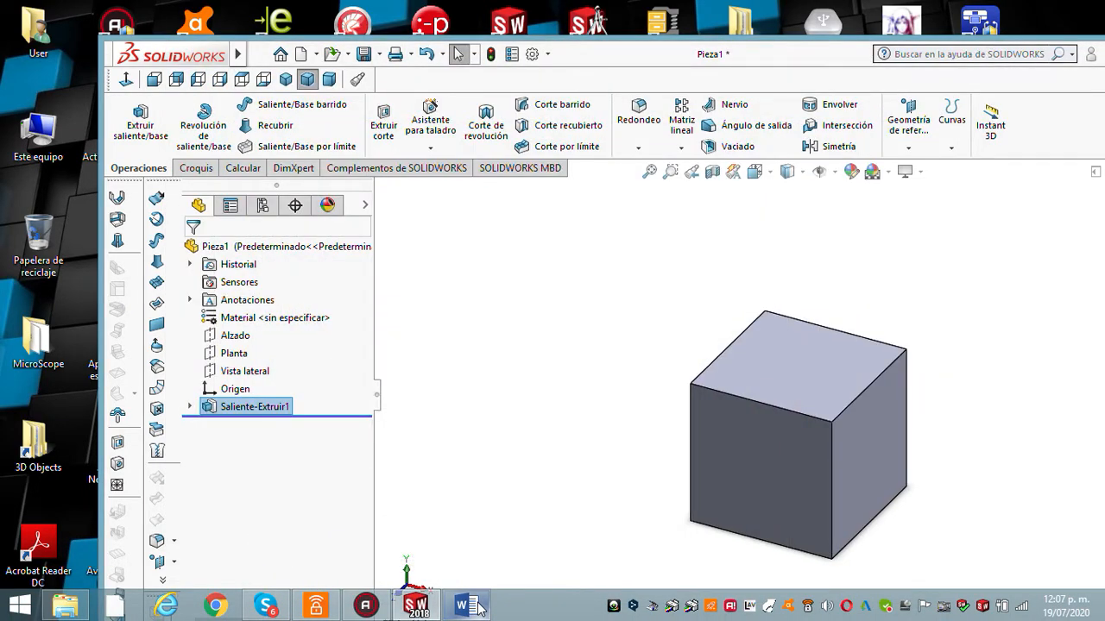
left_click(480, 609)
scroll(686, 315, "up", 15)
scroll(692, 304, "up", 15)
scroll(692, 304, "up", 15)
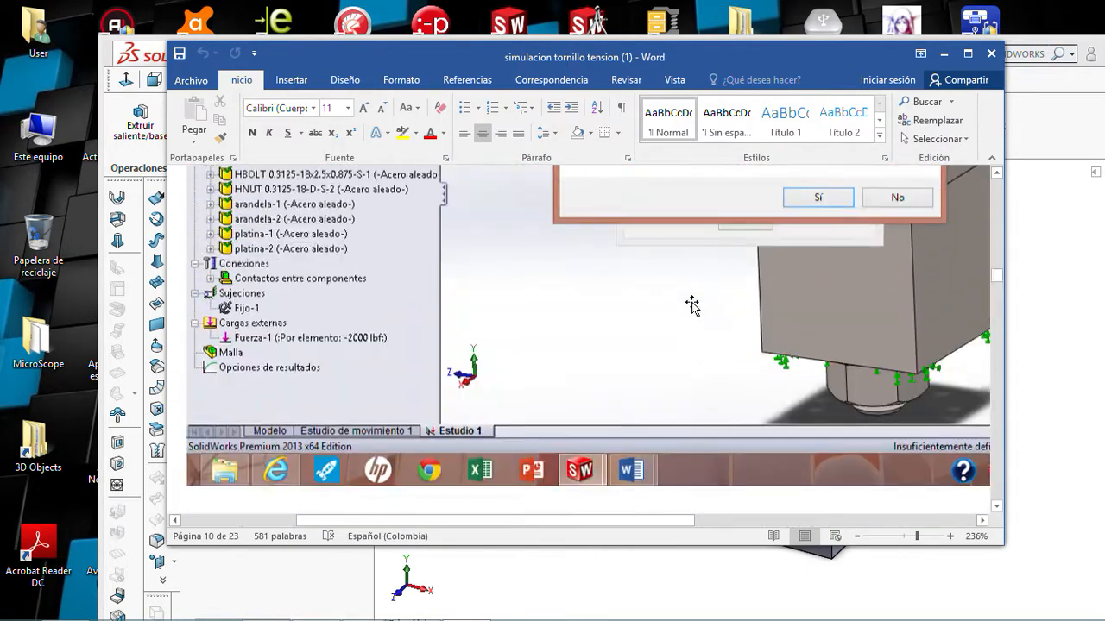
scroll(691, 304, "up", 15)
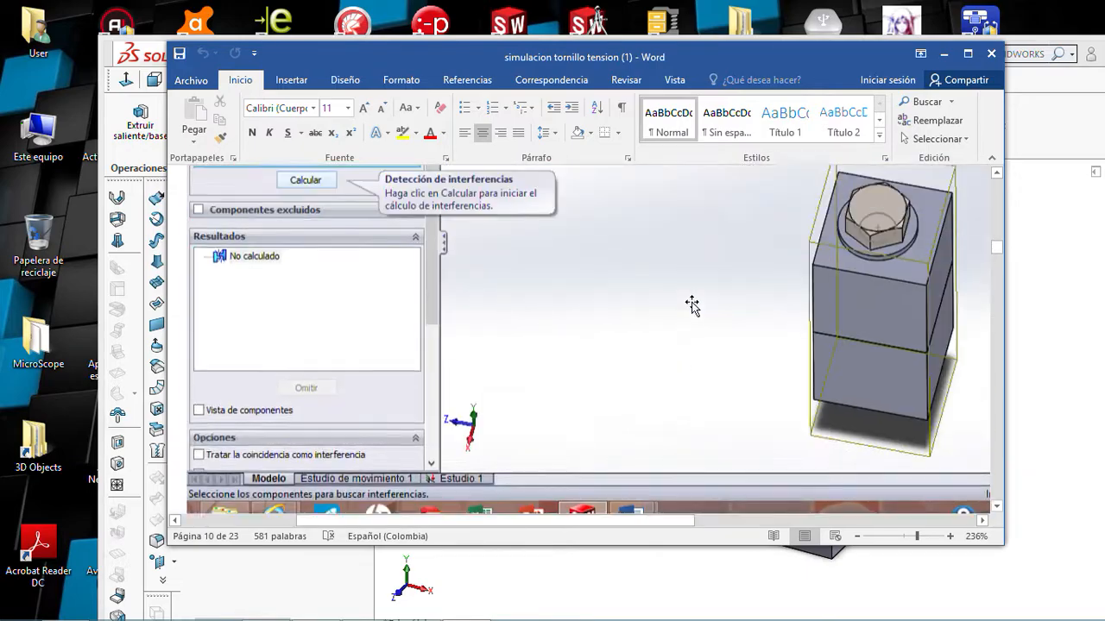
scroll(691, 304, "up", 15)
scroll(694, 302, "up", 15)
scroll(691, 304, "up", 15)
scroll(691, 304, "down", 5)
scroll(692, 306, "up", 3)
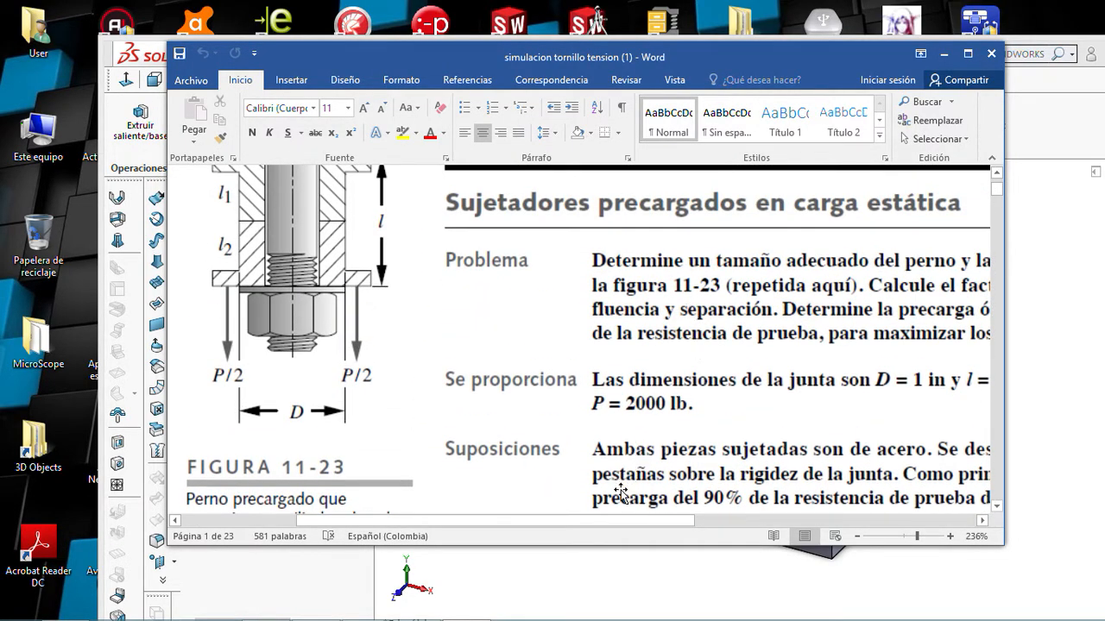
- Check the joint dimensions, load and chosen bolt size in the problem text, and return to SOLIDWORKS
left_click_drag(606, 521, 774, 523)
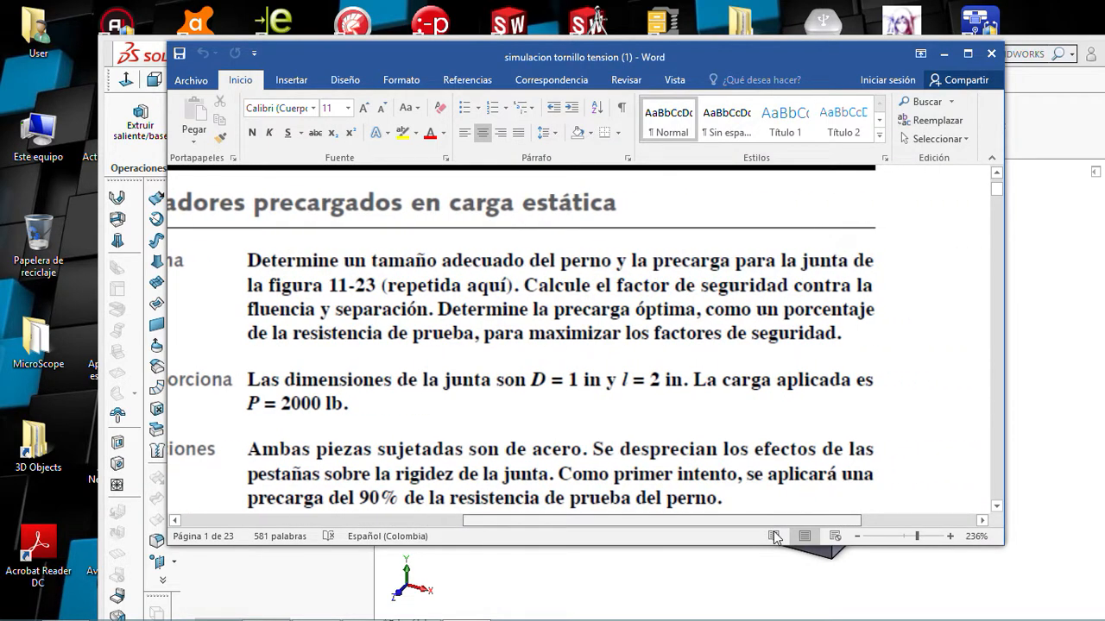
scroll(712, 442, "down", 3)
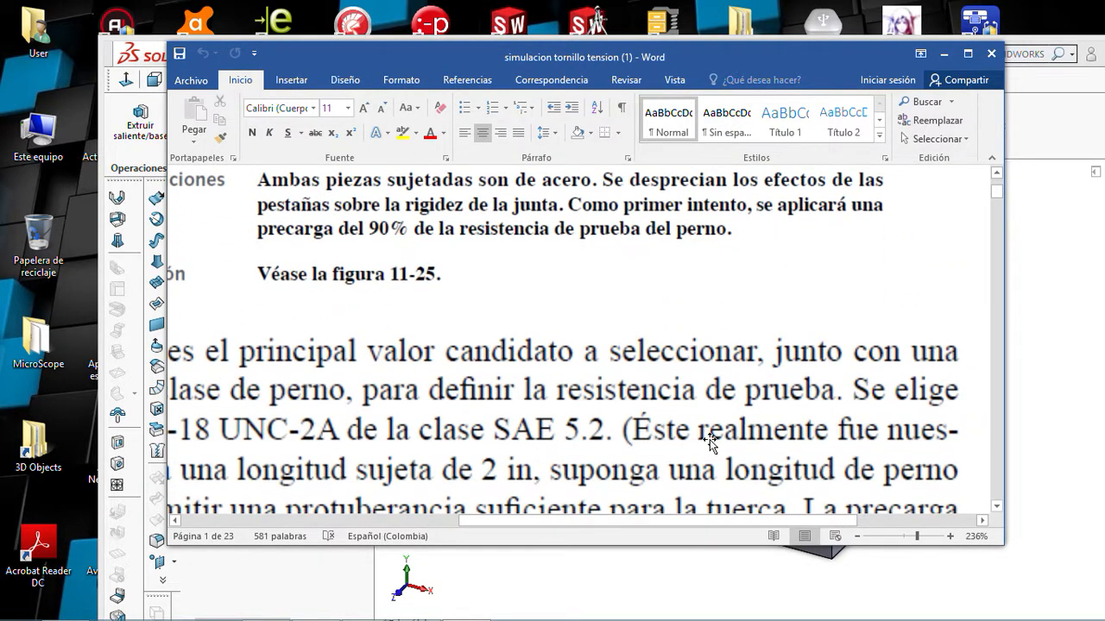
left_click_drag(669, 522, 552, 523)
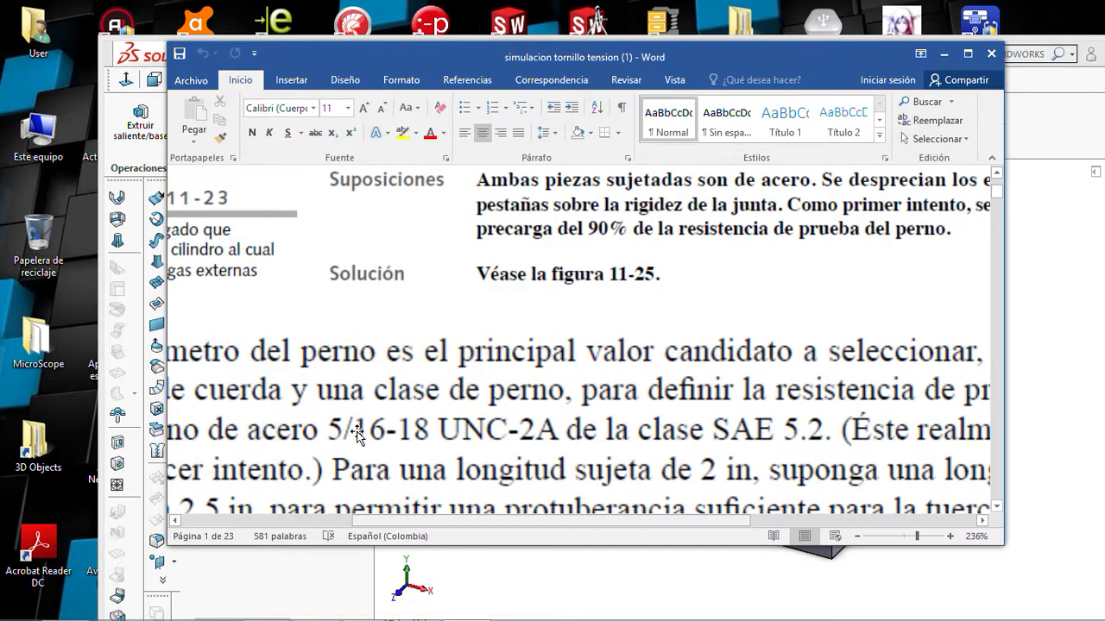
left_click(943, 54)
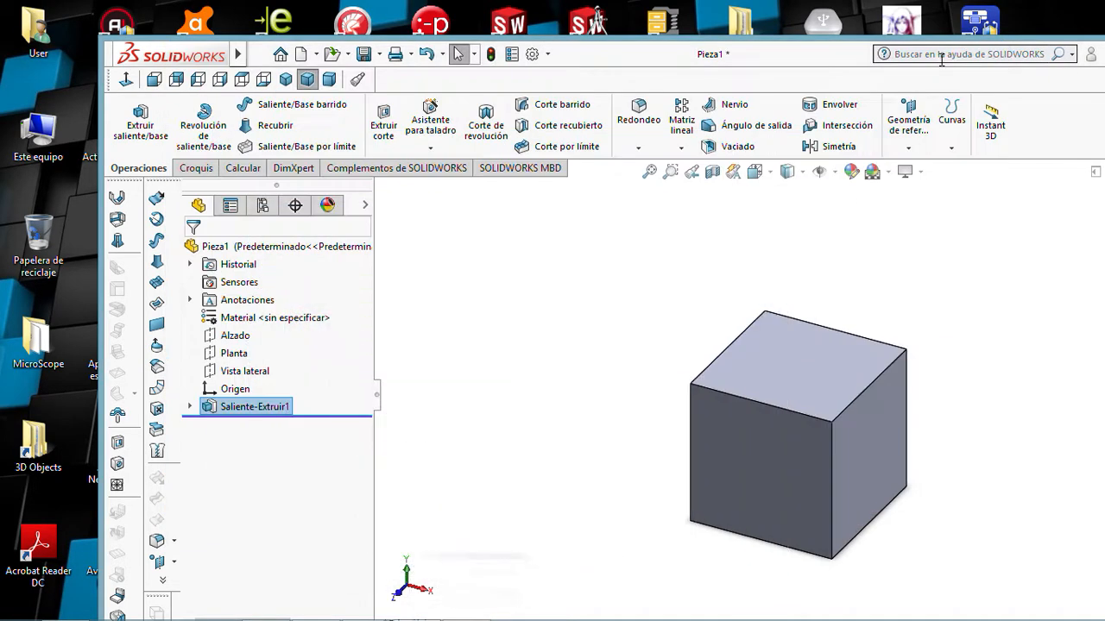
left_click_drag(821, 54, 749, 78)
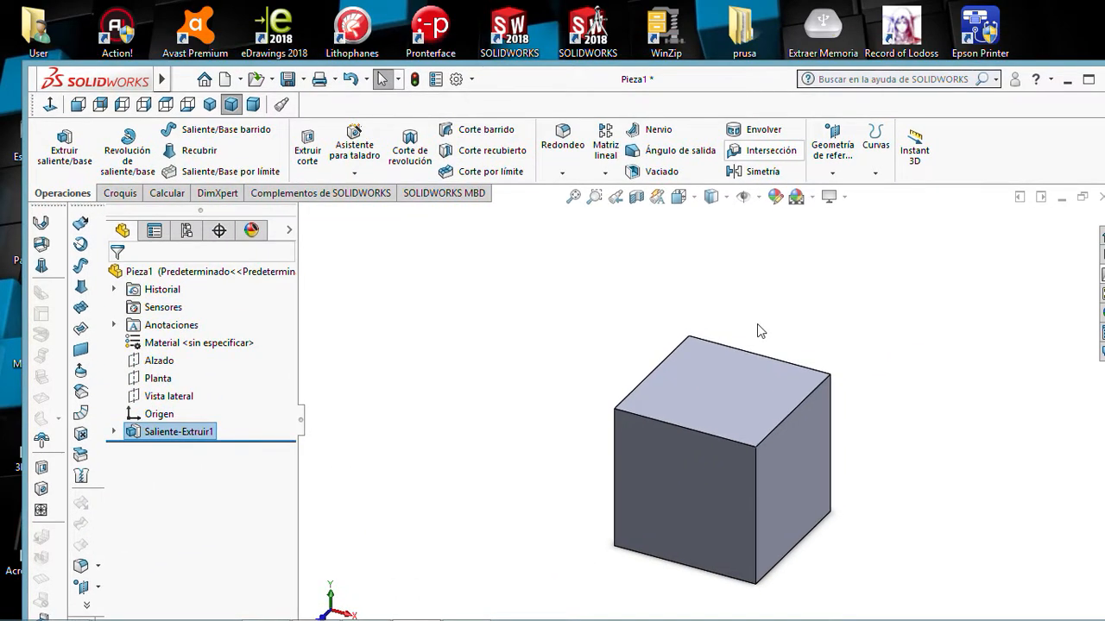
left_click(120, 194)
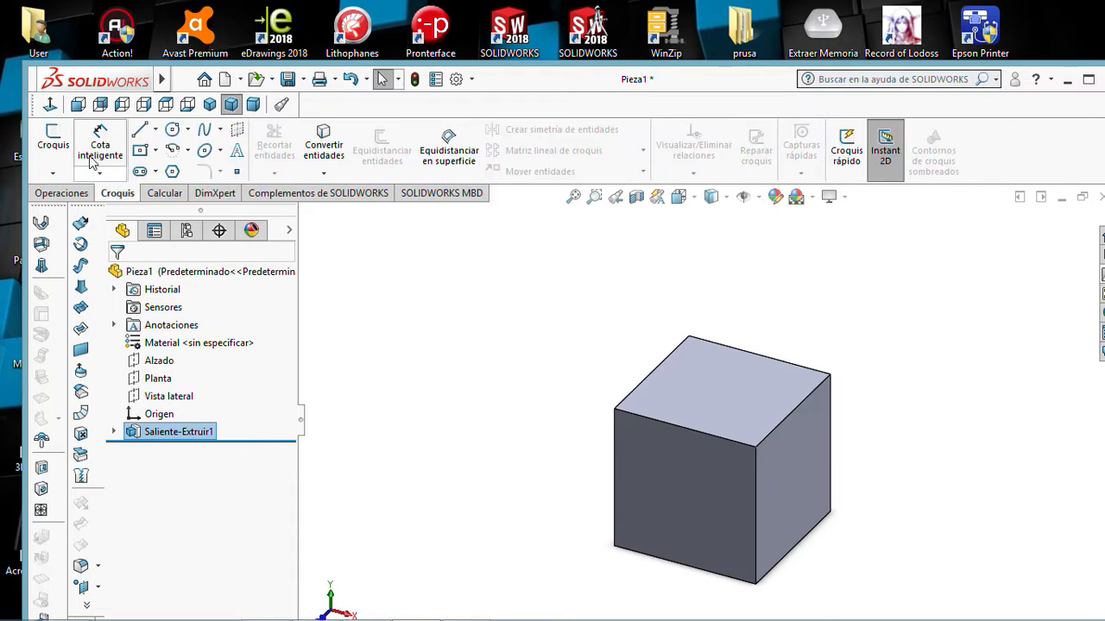
left_click(62, 143)
left_click(702, 389)
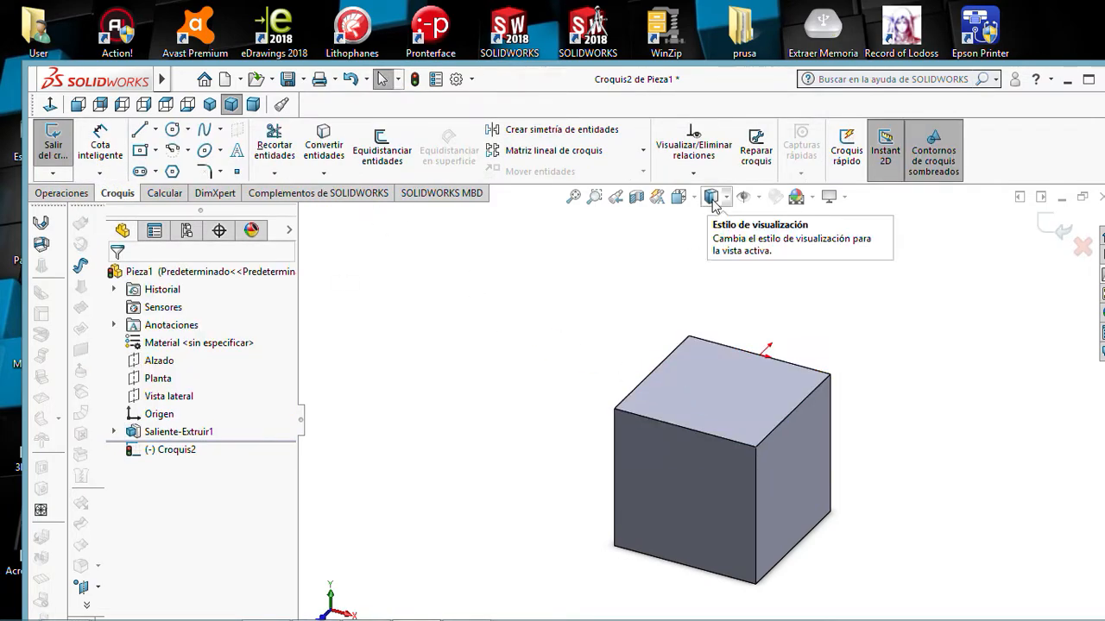
left_click(679, 197)
left_click(578, 404)
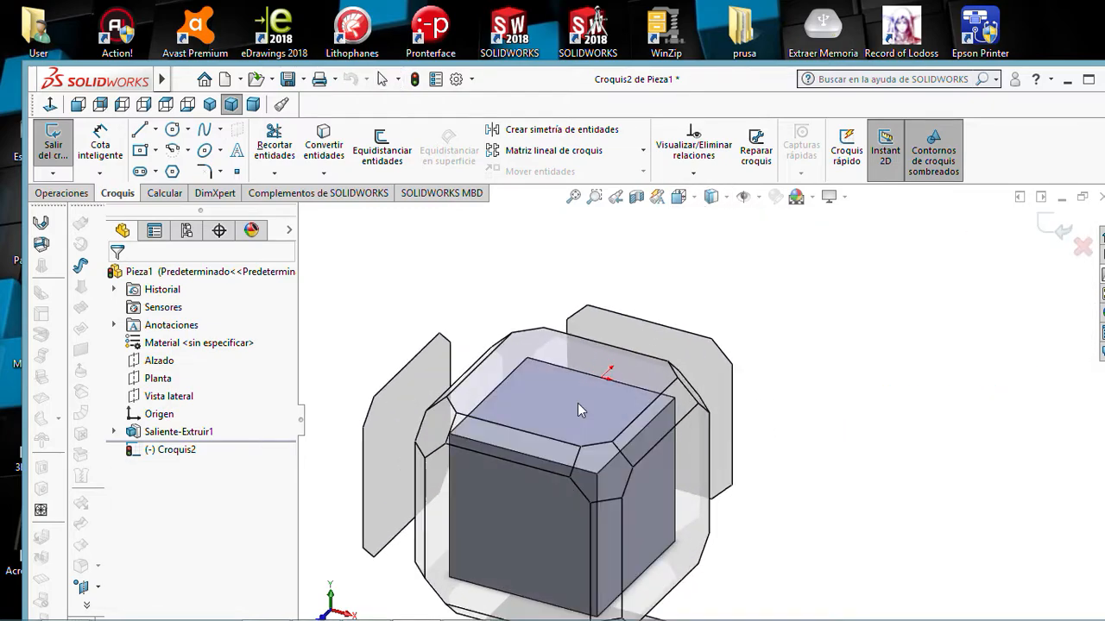
left_click(173, 131)
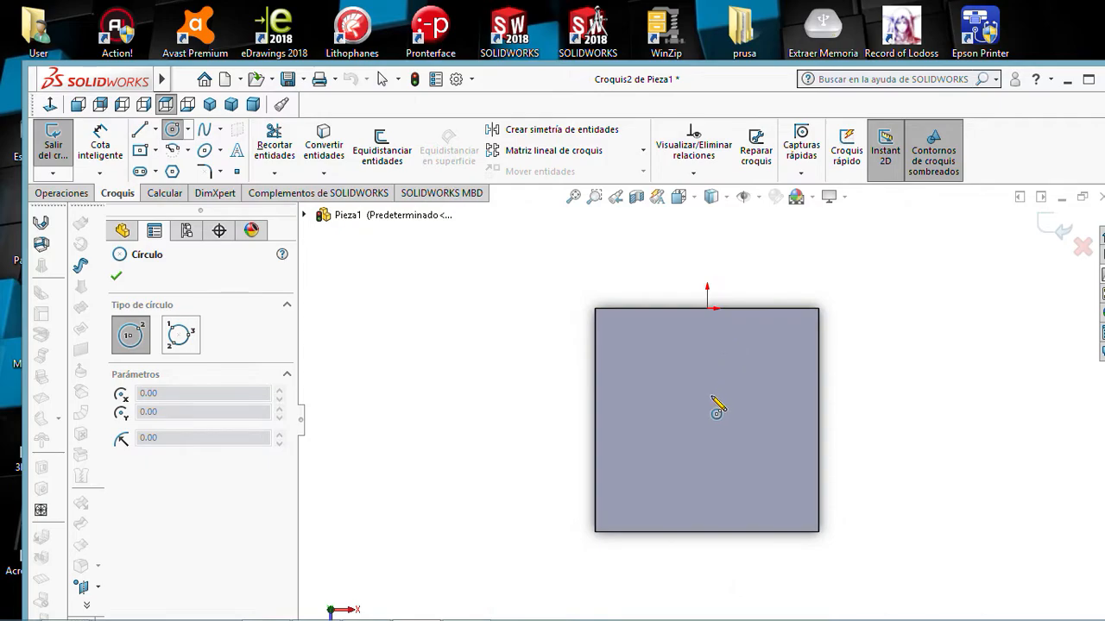
scroll(713, 395, "up", 1)
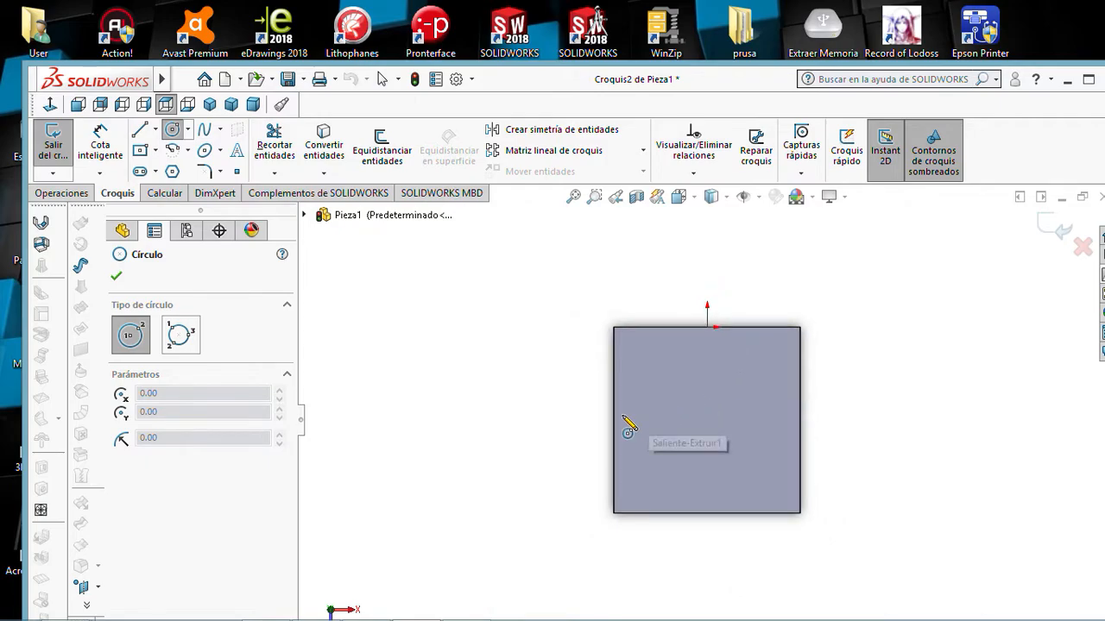
left_click(707, 421)
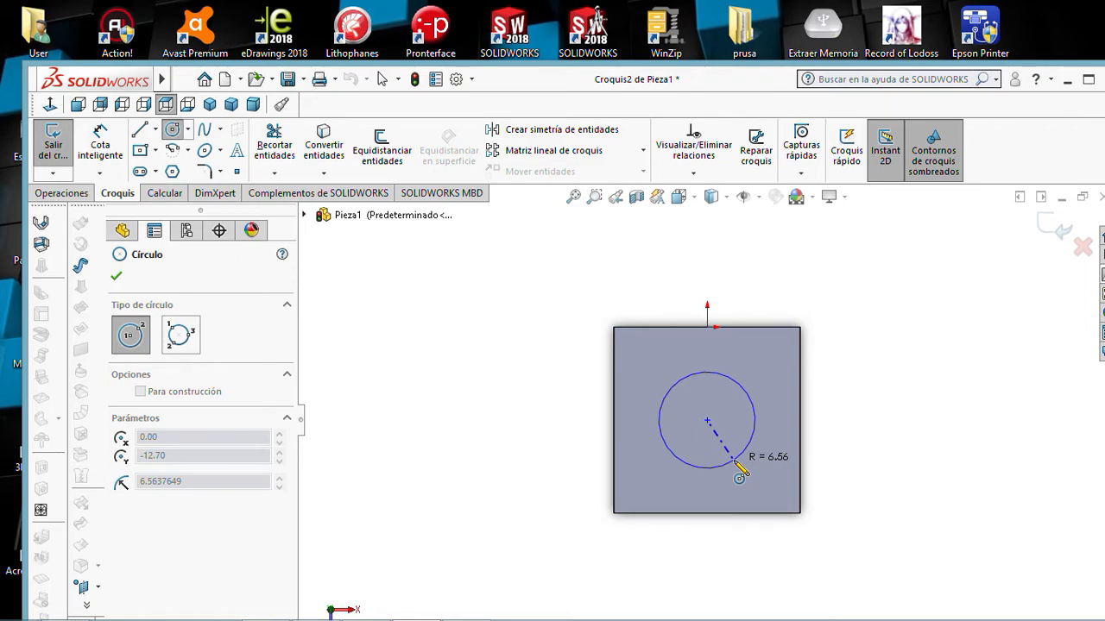
key("Escape")
middle_click_drag(700, 454, 515, 421)
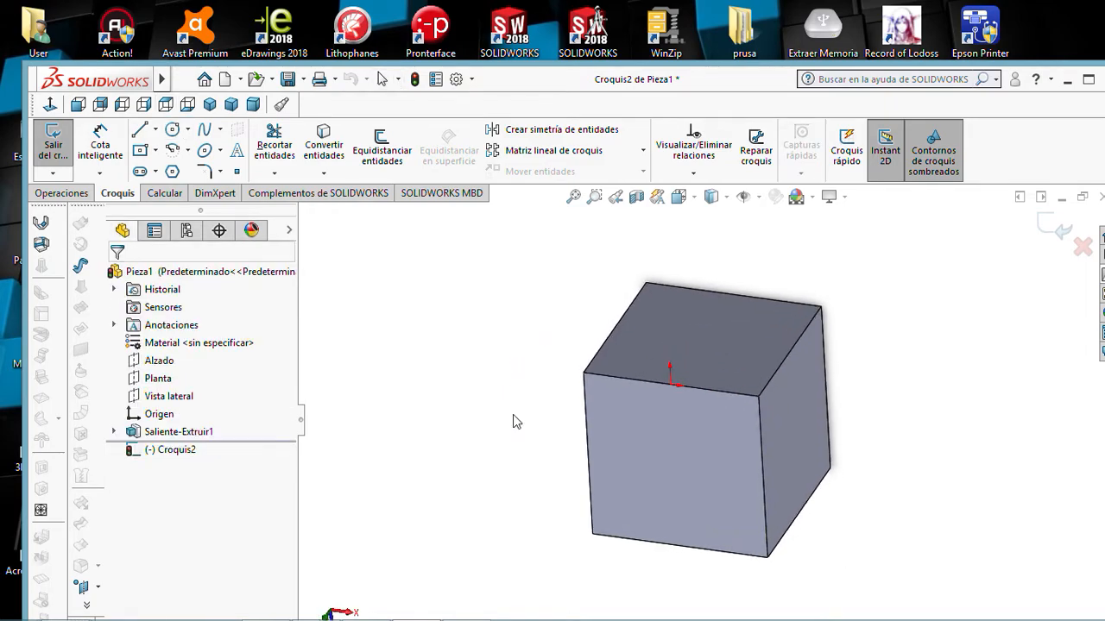
left_click(52, 142)
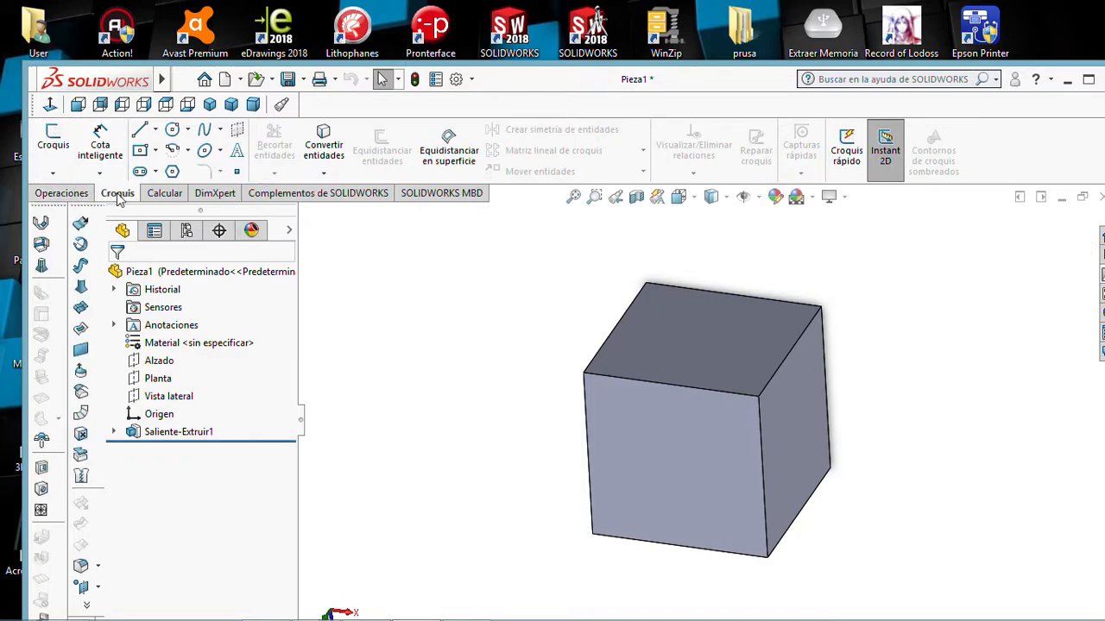
- Start a new sketch on the cube's back face, the one containing the origin
left_click(52, 138)
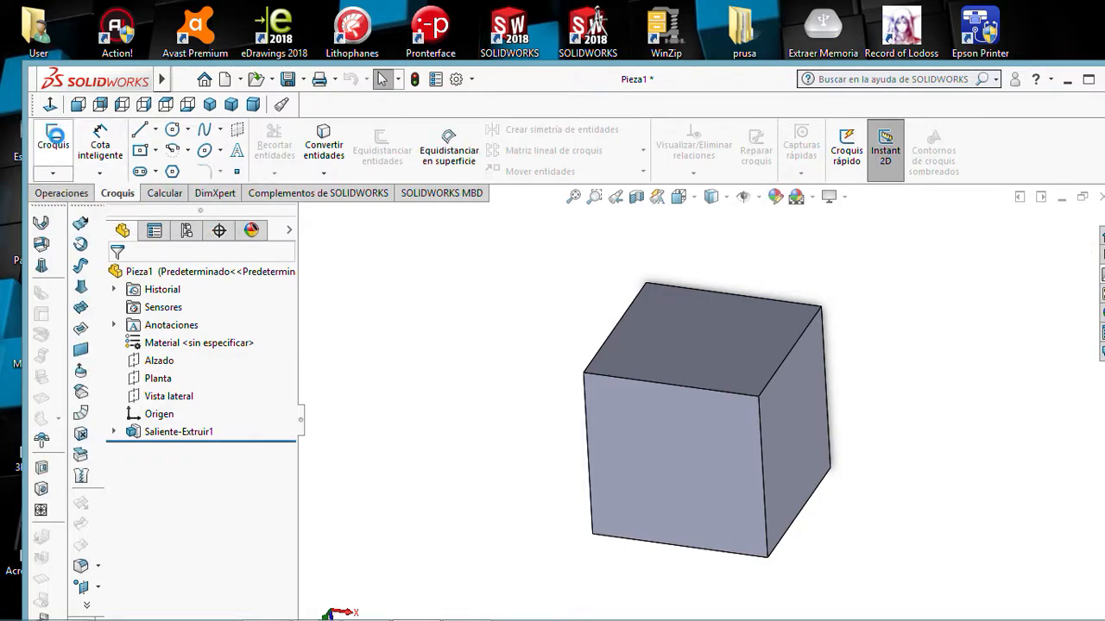
left_click(732, 333)
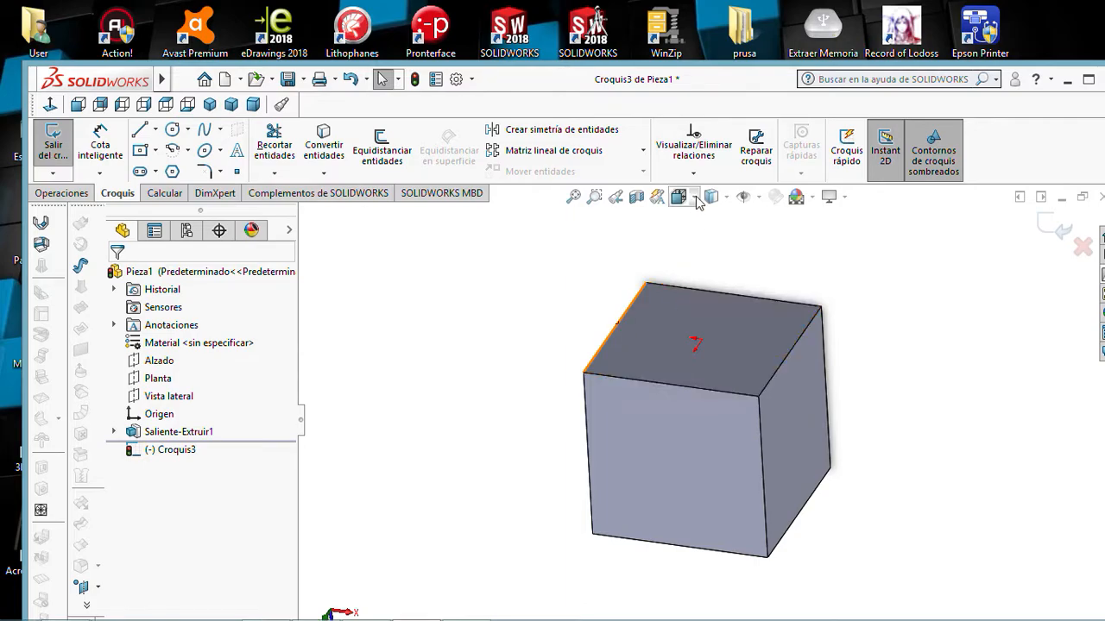
left_click(696, 199)
left_click(590, 388)
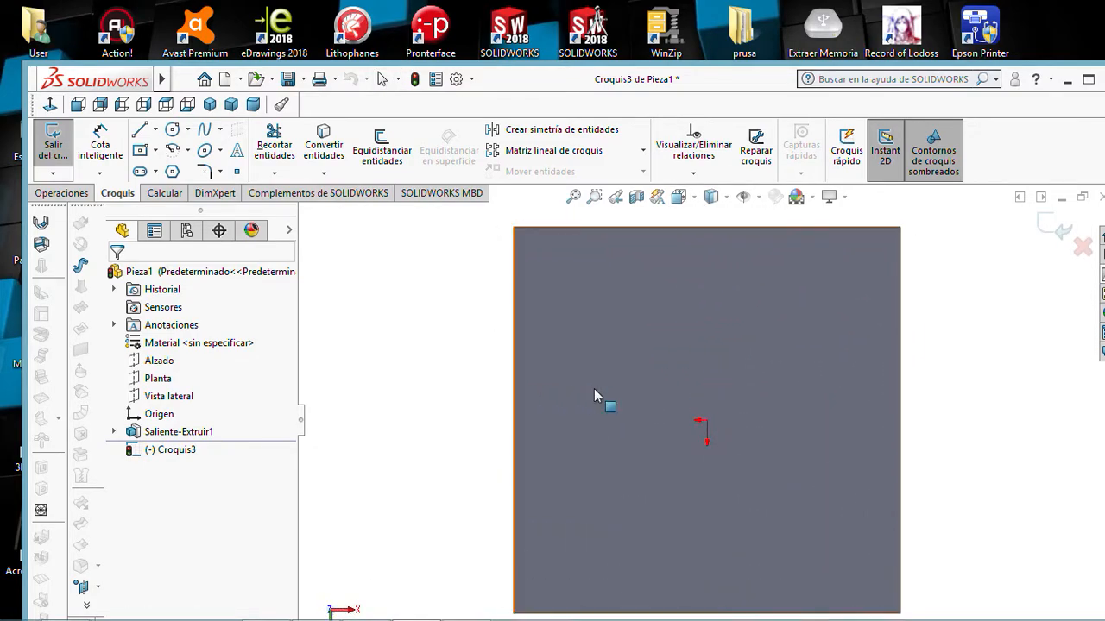
- Sketch a circle about 13.8 mm in diameter centred on the origin of the cube's back face
left_click(172, 129)
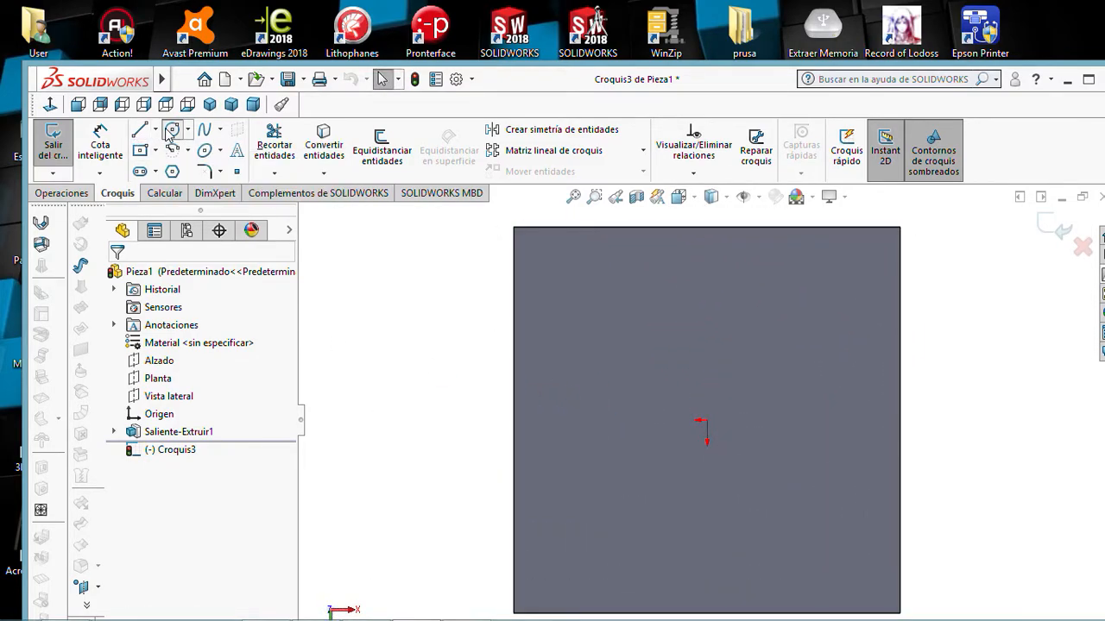
left_click(707, 421)
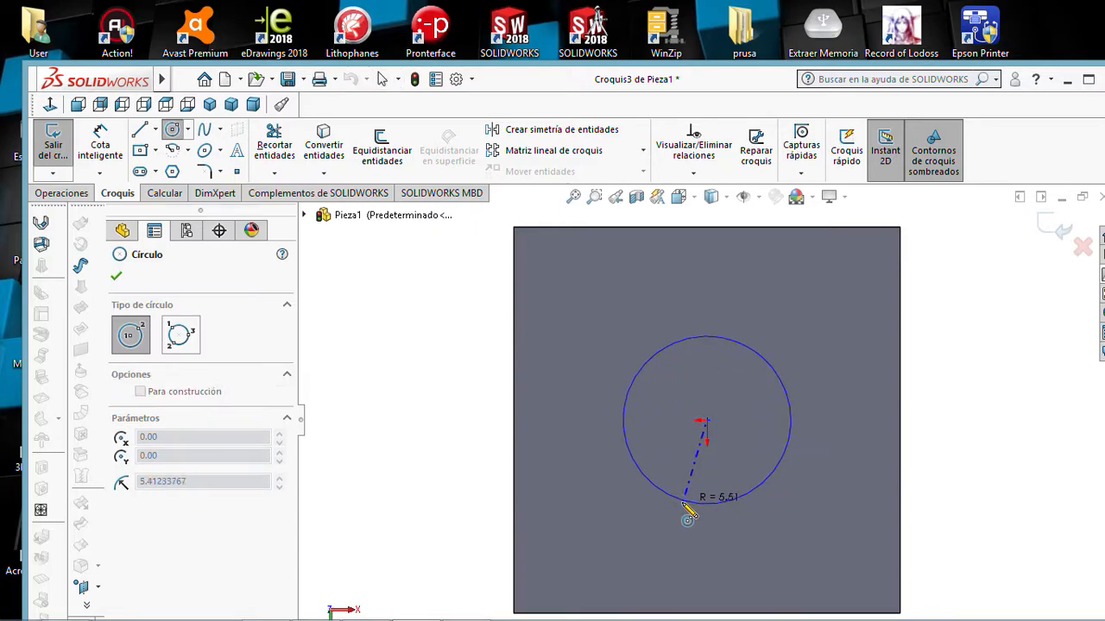
left_click(713, 524)
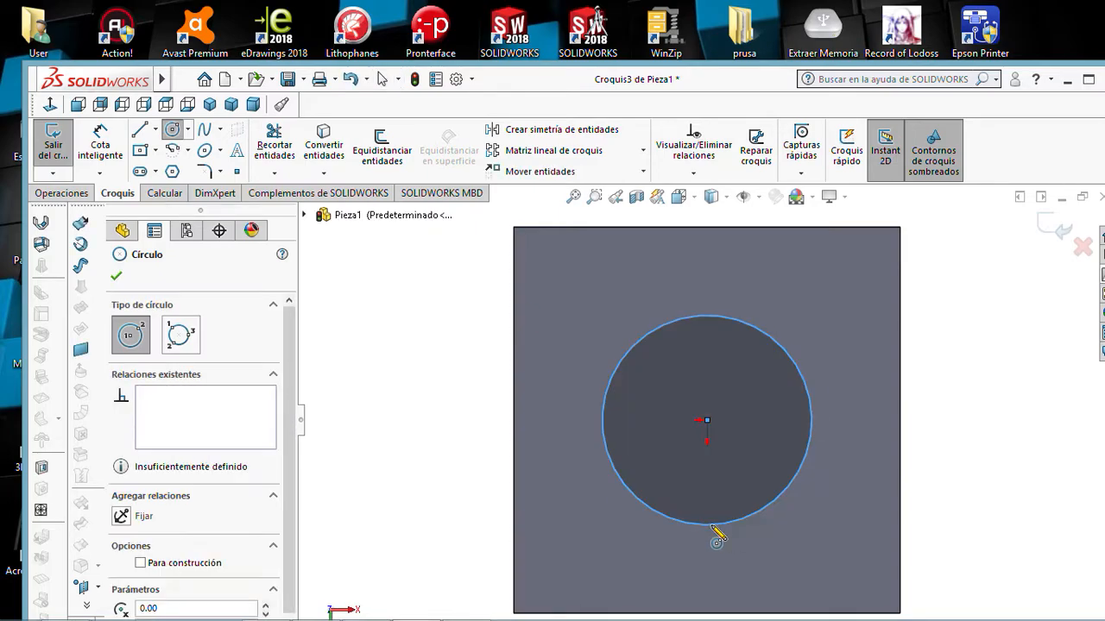
key("Escape")
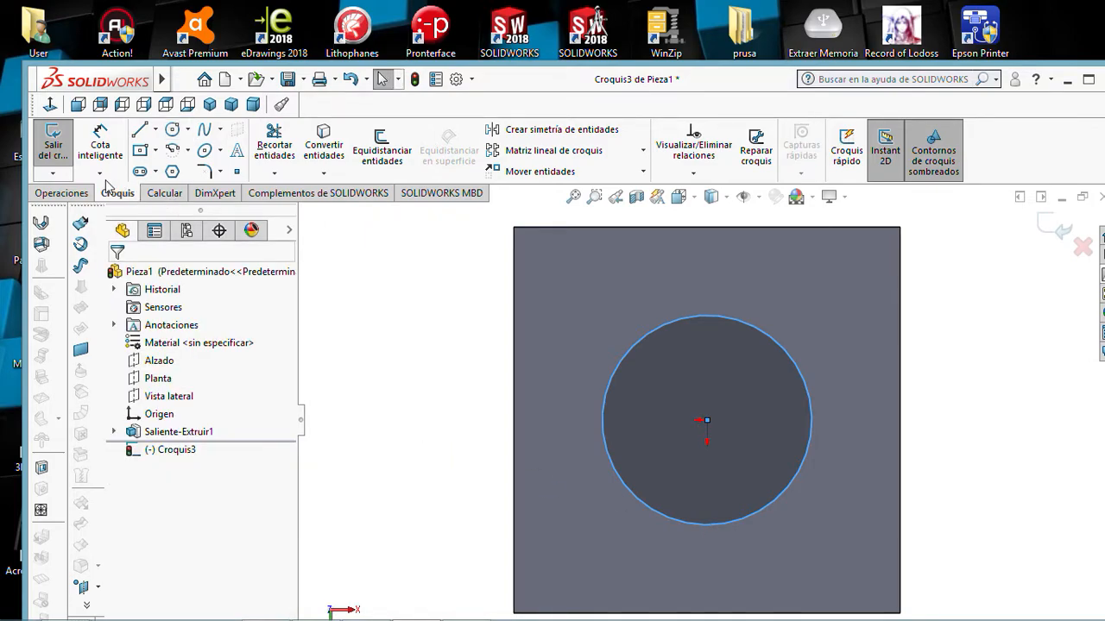
- Dimension the circle's diameter as 5/16 inch (pulgadas) and exit the sketch
left_click(100, 134)
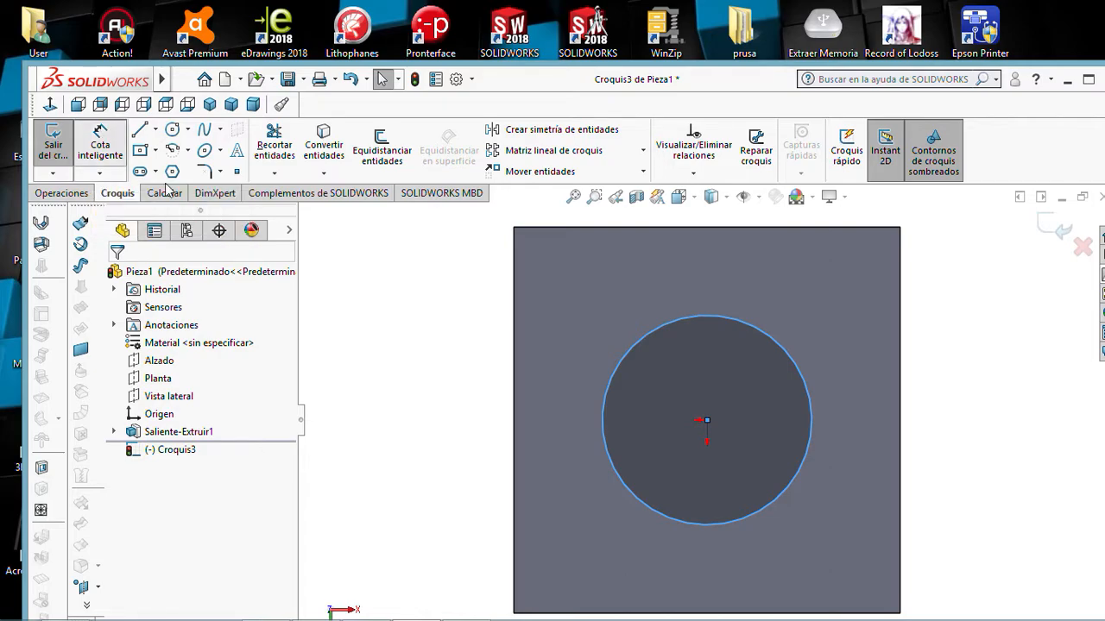
left_click(616, 367)
left_click(561, 413)
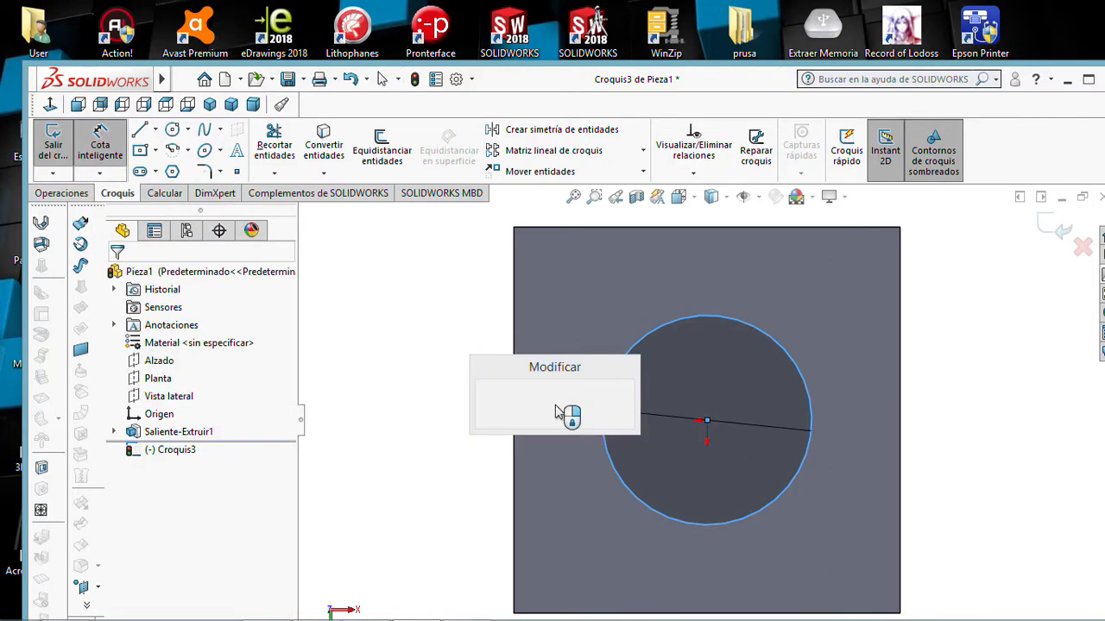
type("5/16")
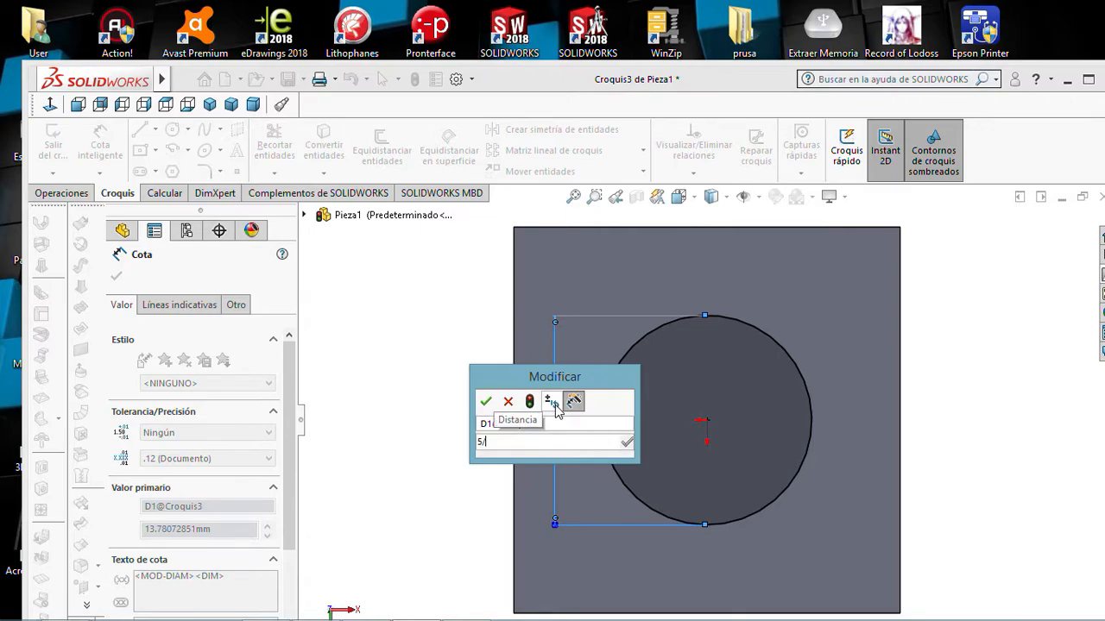
mouse_move(560, 467)
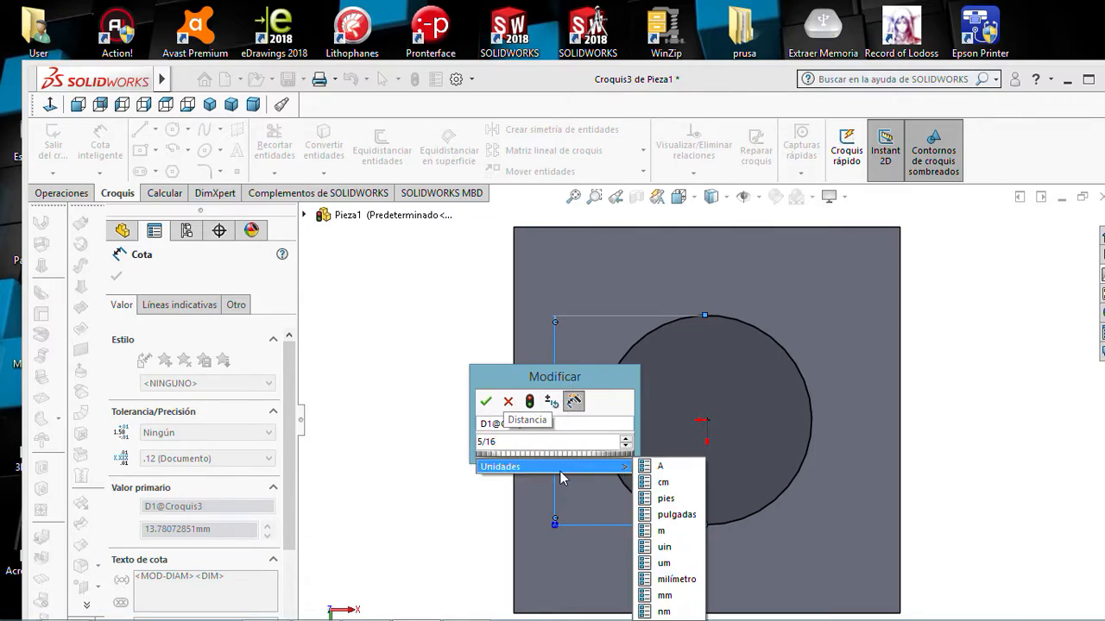
left_click(666, 518)
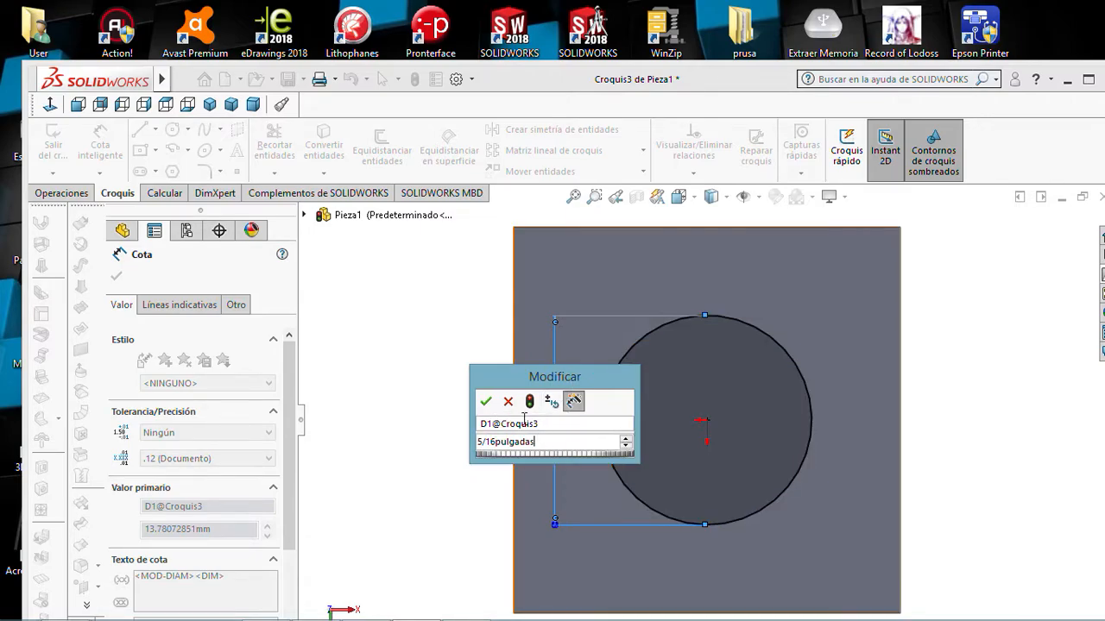
left_click(485, 402)
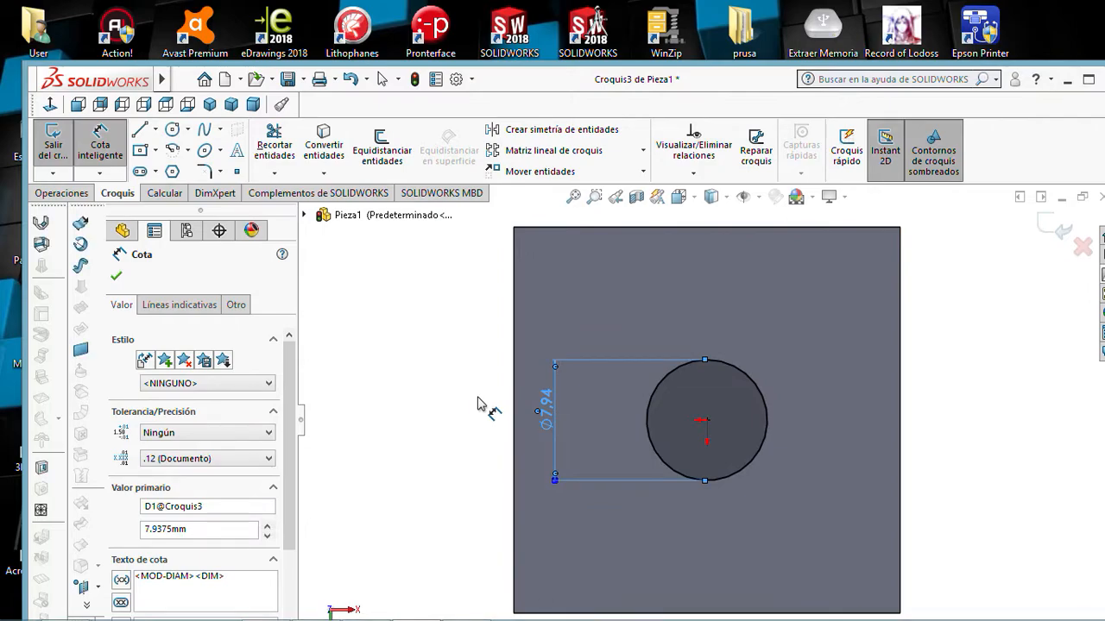
left_click(48, 146)
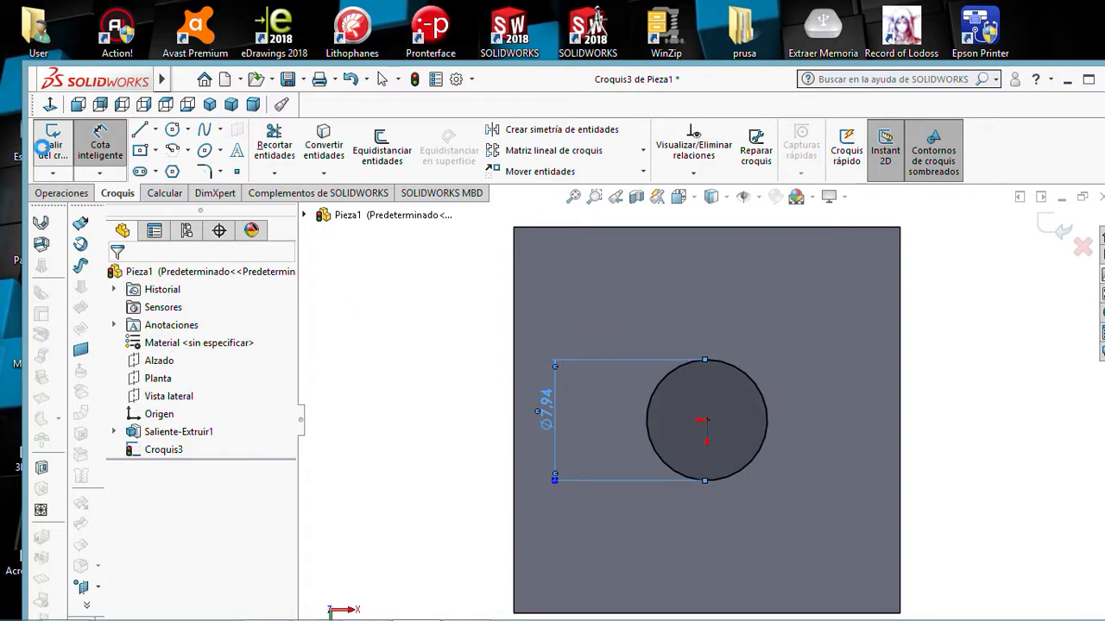
- Make an extruded cut of the circle from the sketch plane up to surface (Hasta la superficie), ending at the cube's opposite face
left_click(76, 193)
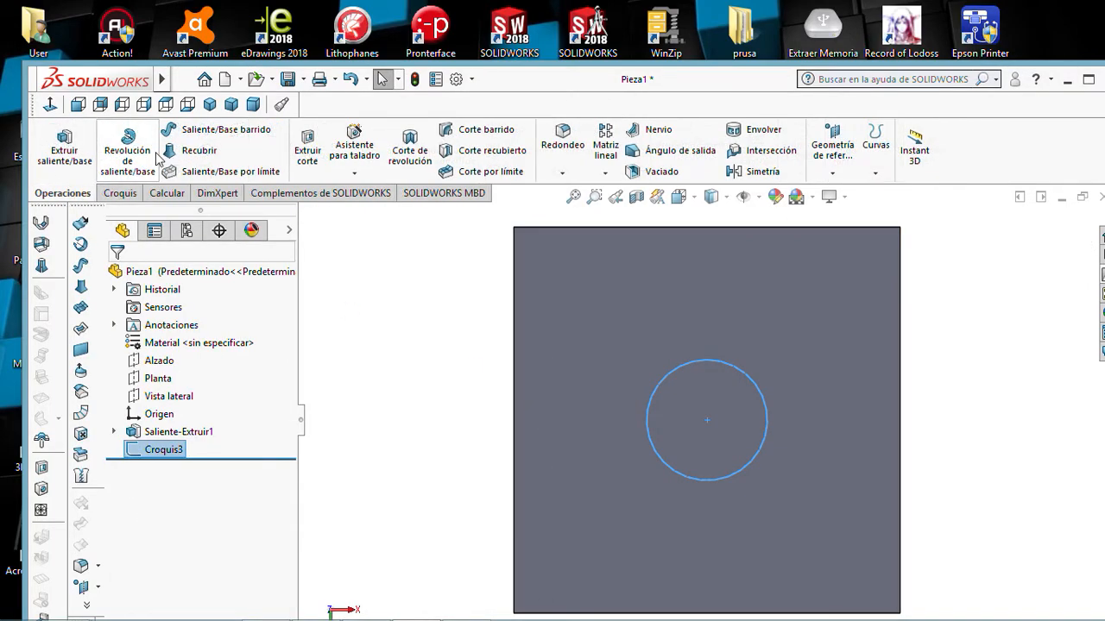
left_click(307, 152)
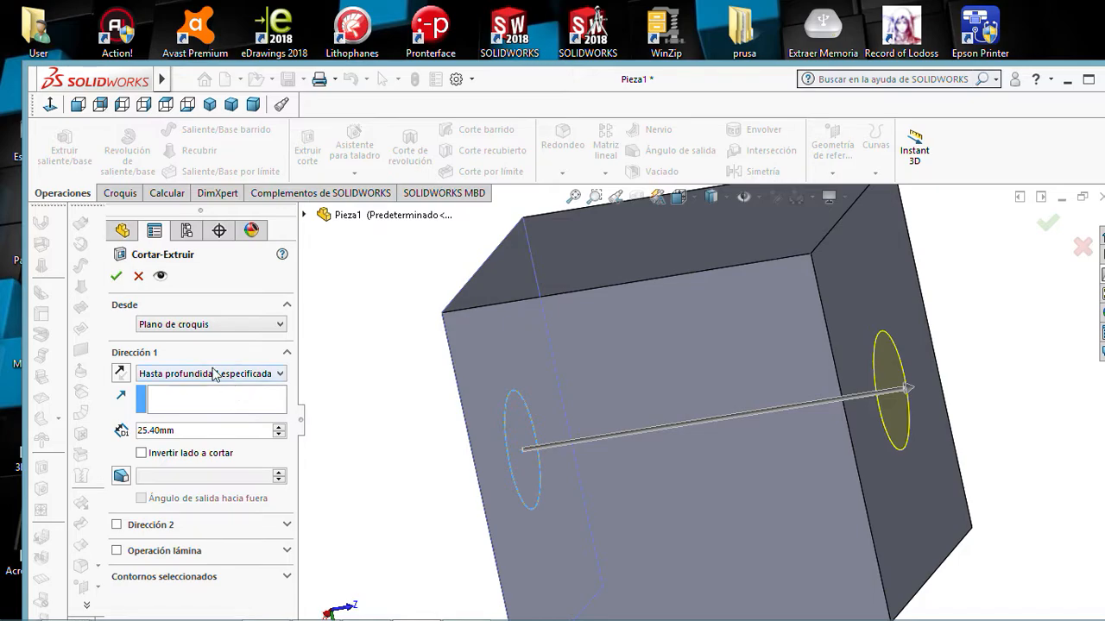
left_click(250, 325)
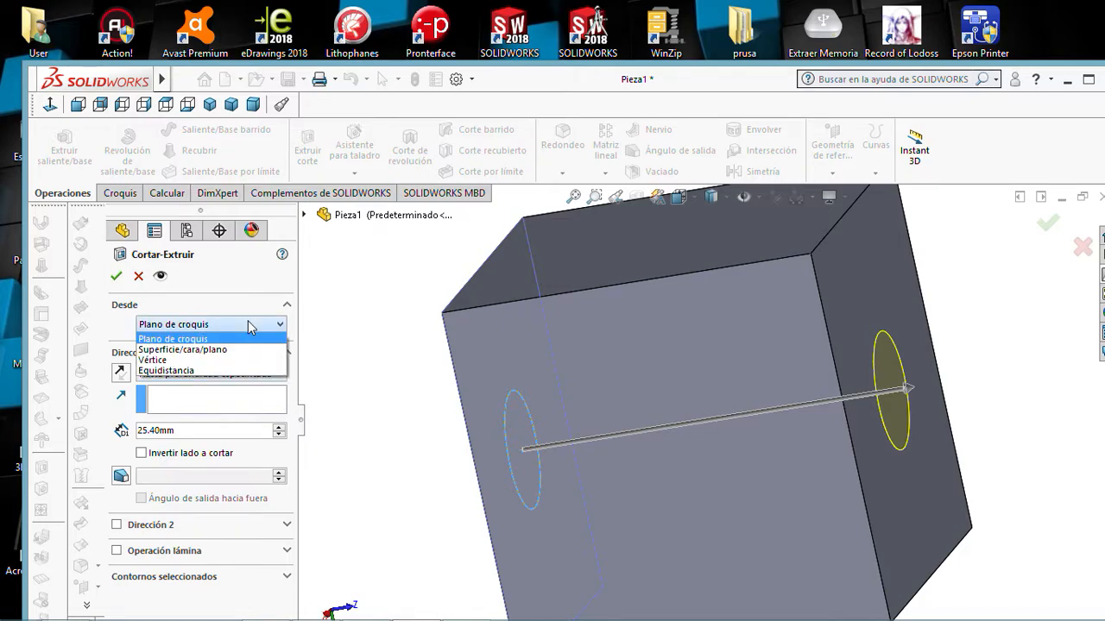
left_click(247, 324)
left_click(269, 374)
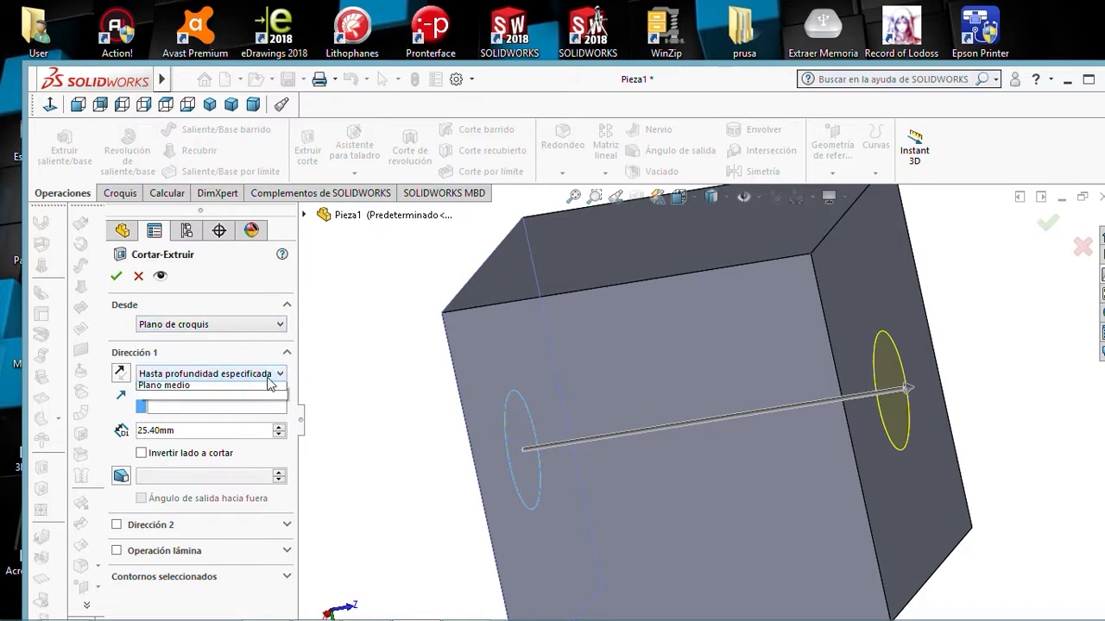
left_click(202, 438)
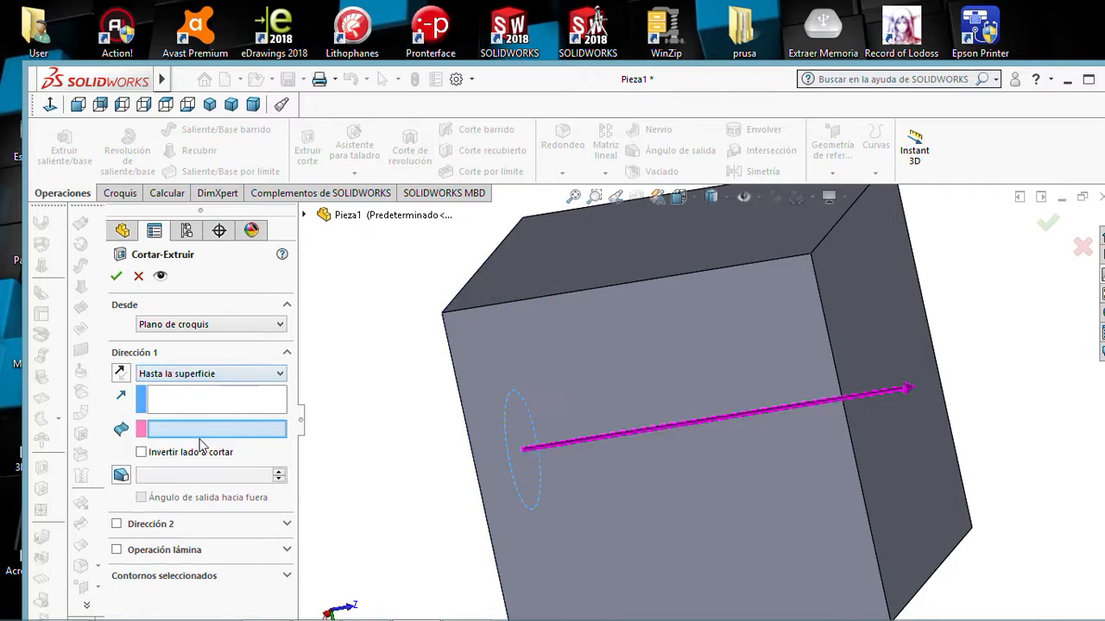
left_click(852, 339)
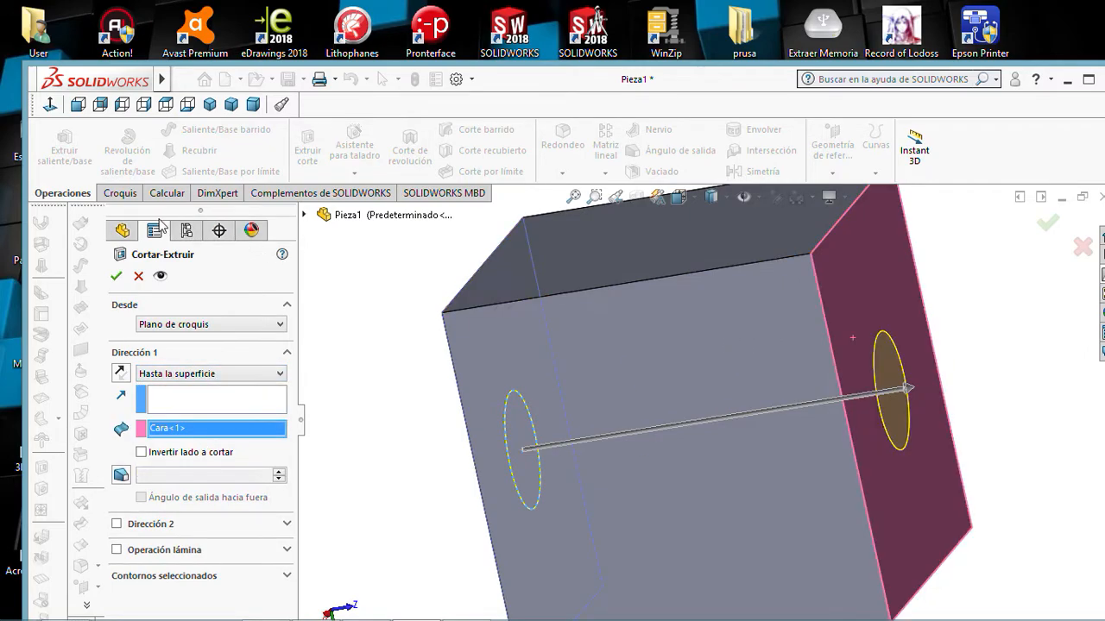
left_click(117, 276)
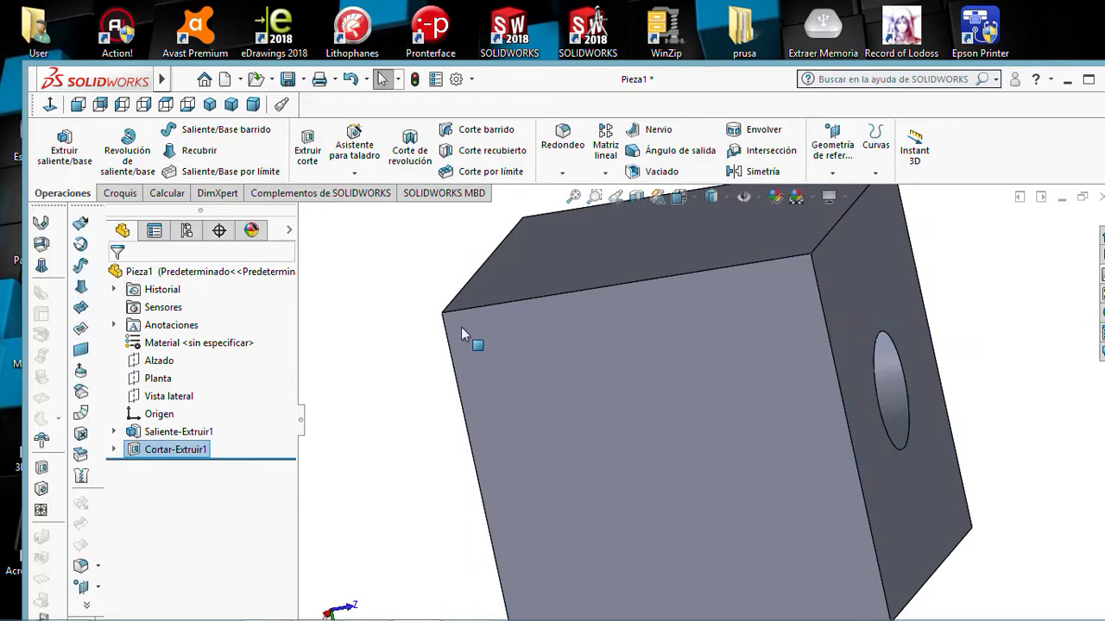
- Save the part as placa in the perno folder on the desktop
middle_click_drag(480, 345, 587, 284)
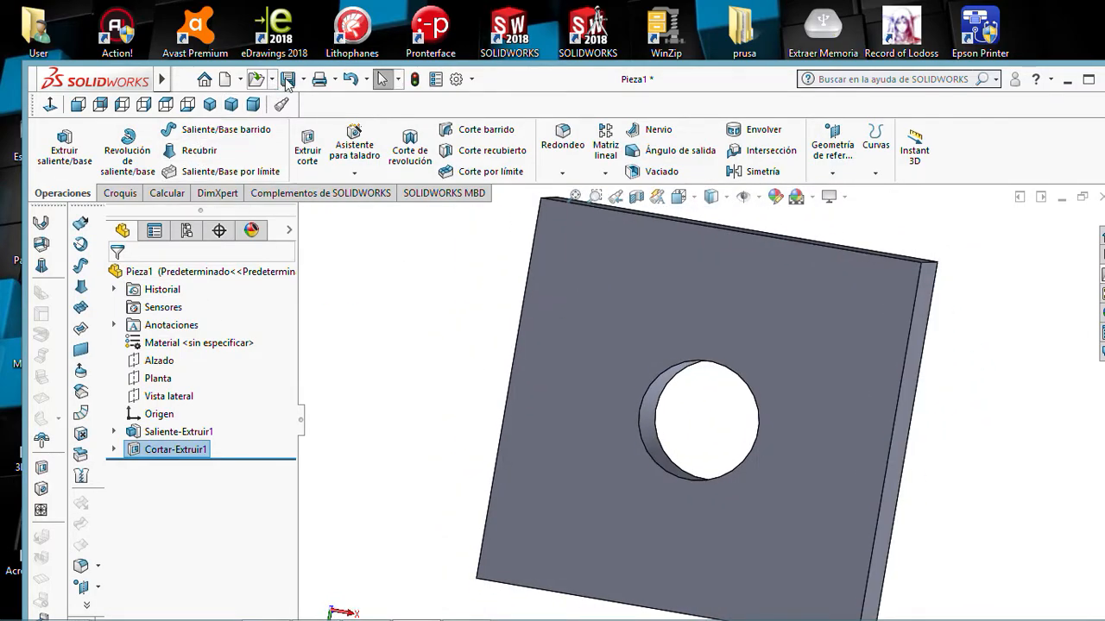
left_click(289, 81)
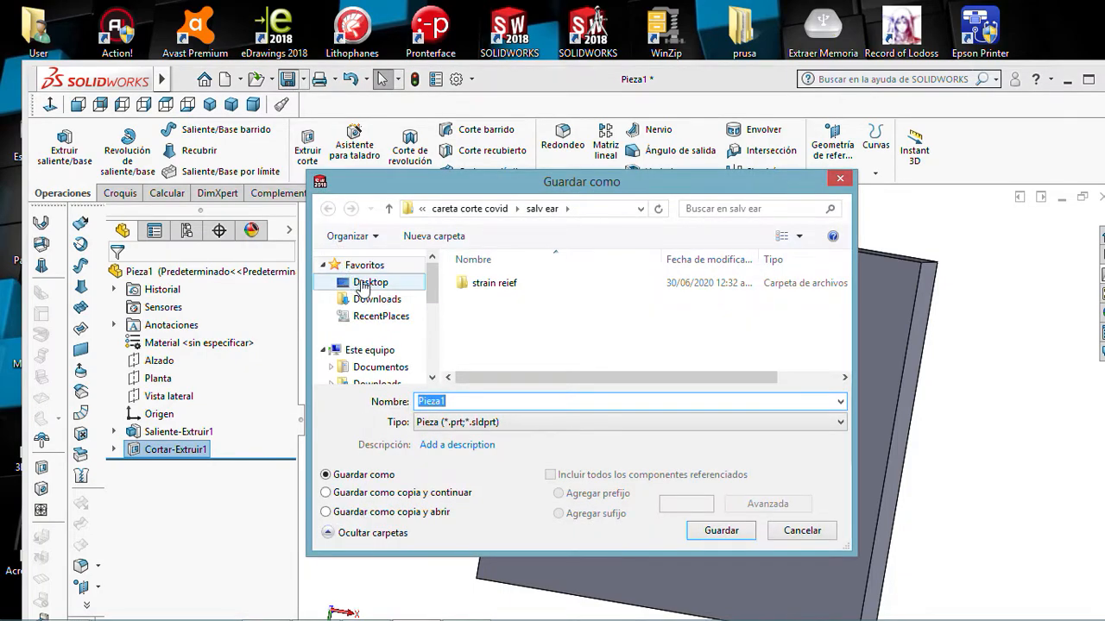
left_click(363, 286)
left_click_drag(844, 274, 844, 336)
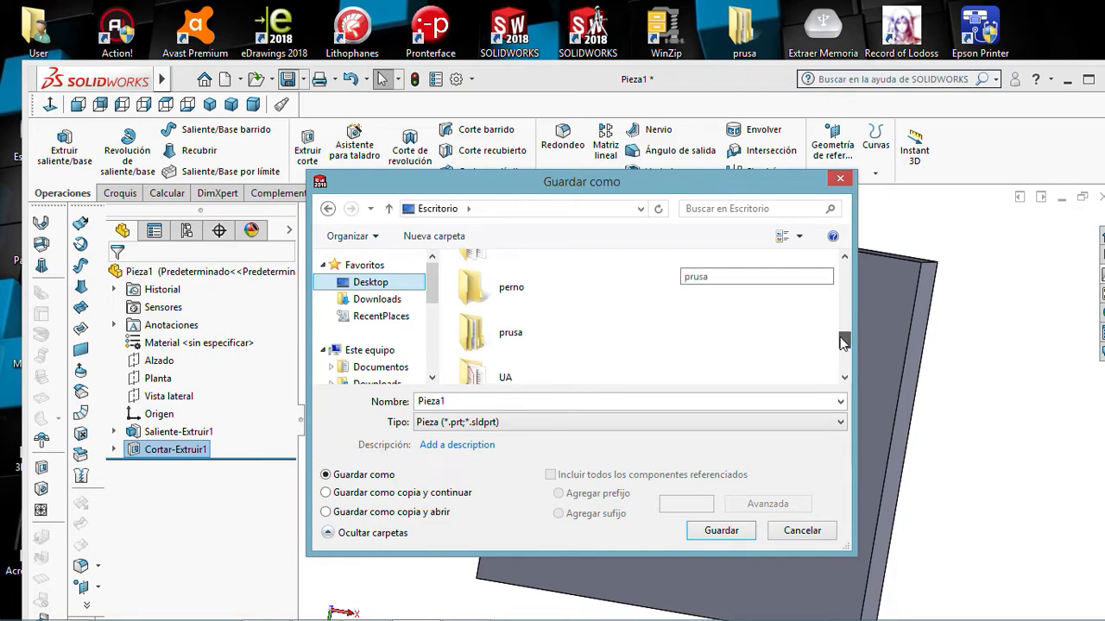
double_click(509, 283)
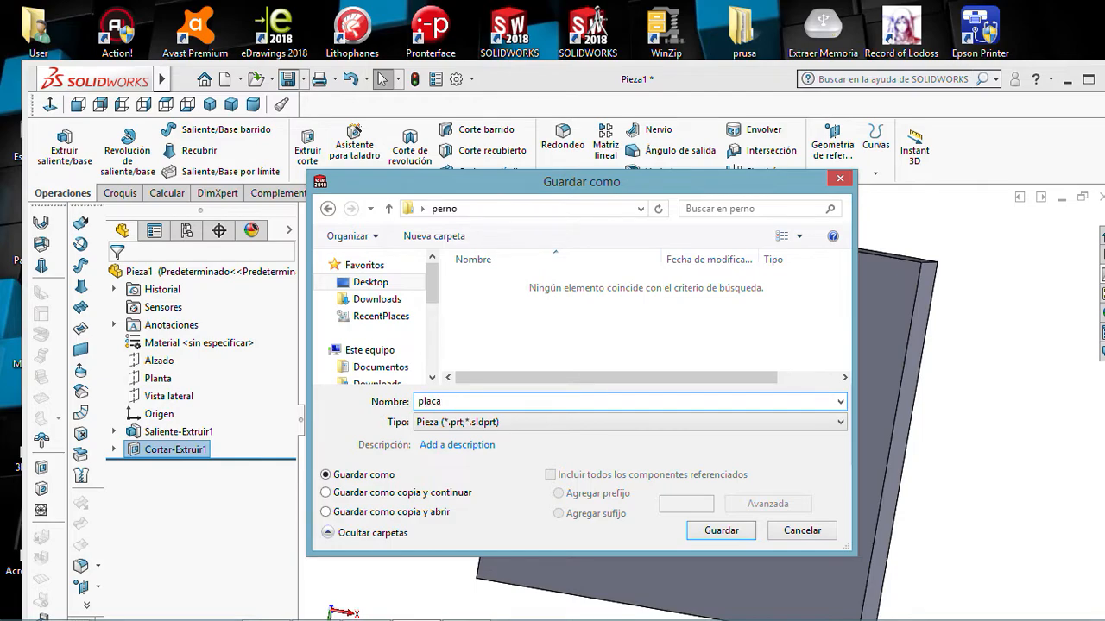
left_click(706, 533)
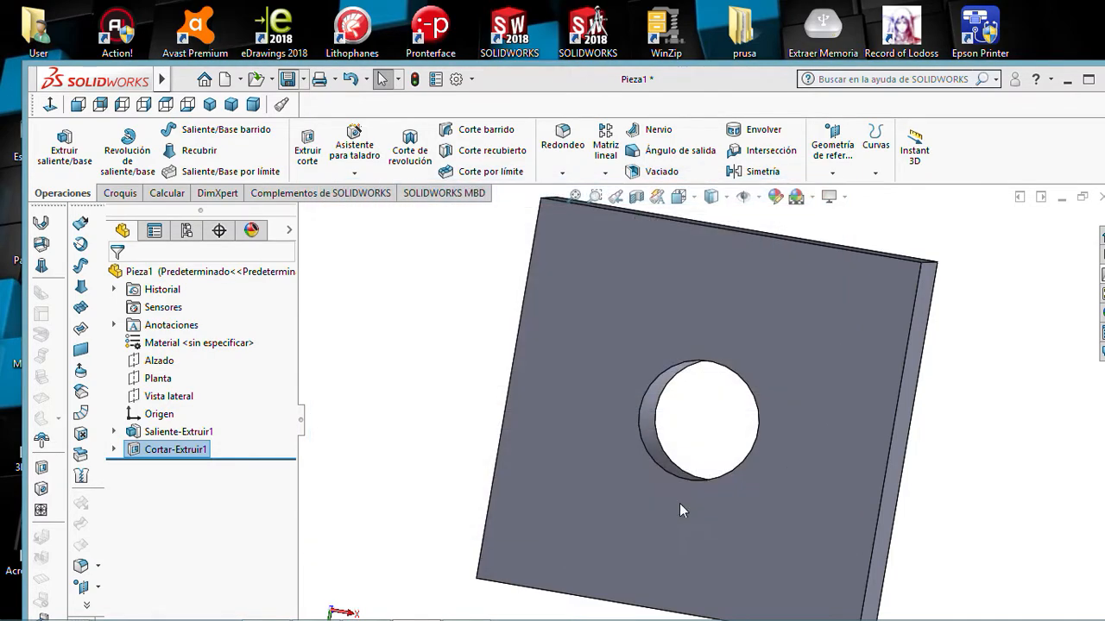
- Close the plate part and create a new assembly (Ensamblaje) document
scroll(654, 457, "up", 5)
scroll(654, 457, "down", 8)
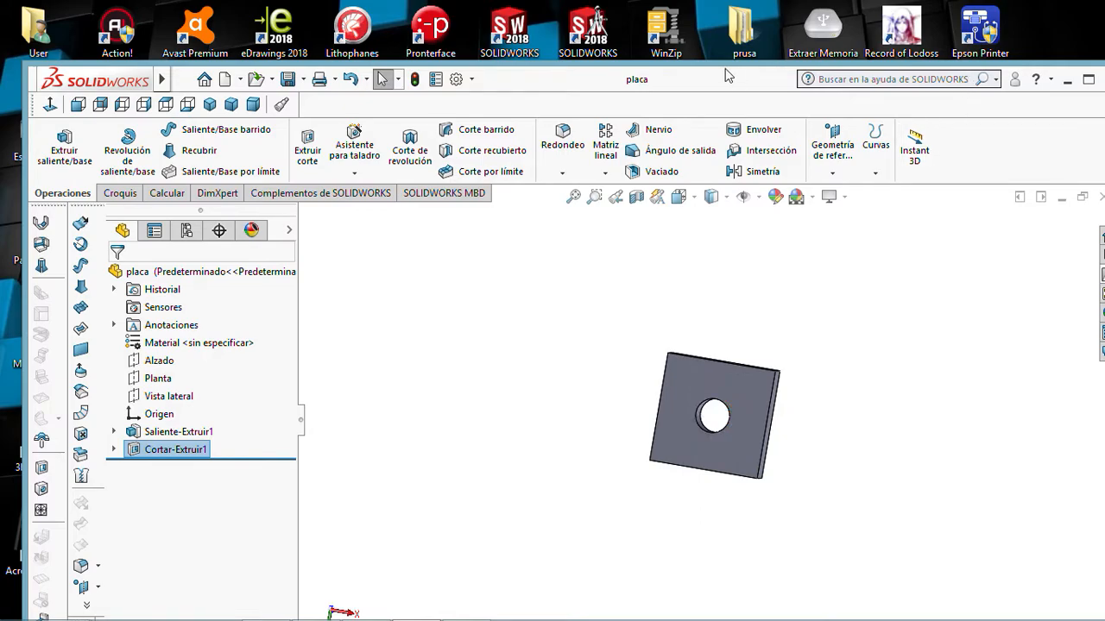
left_click_drag(725, 76, 661, 70)
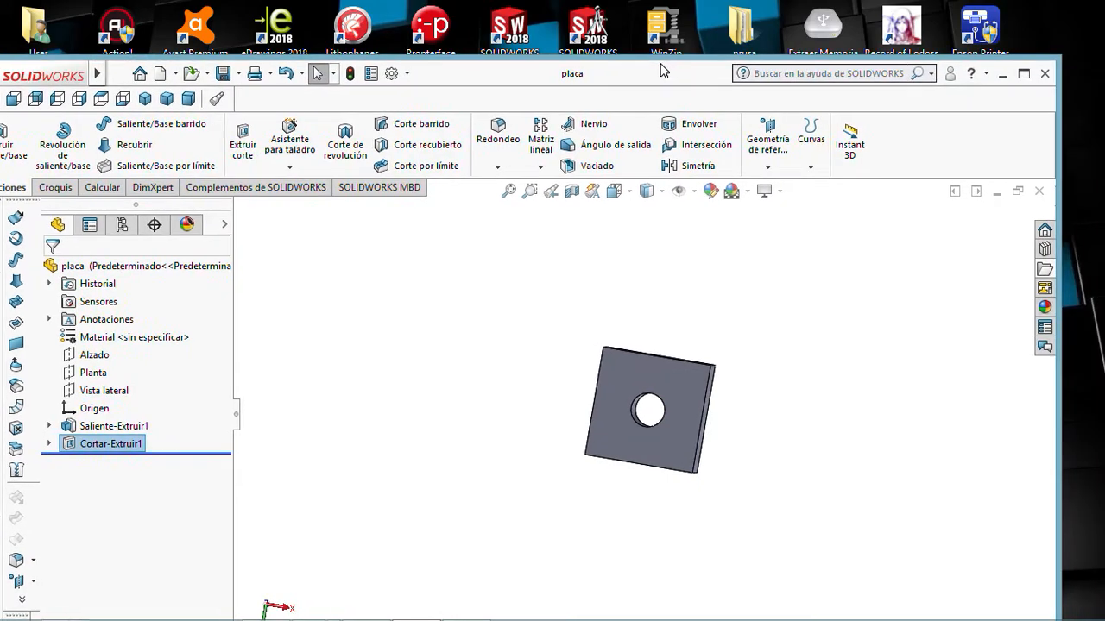
left_click(1040, 191)
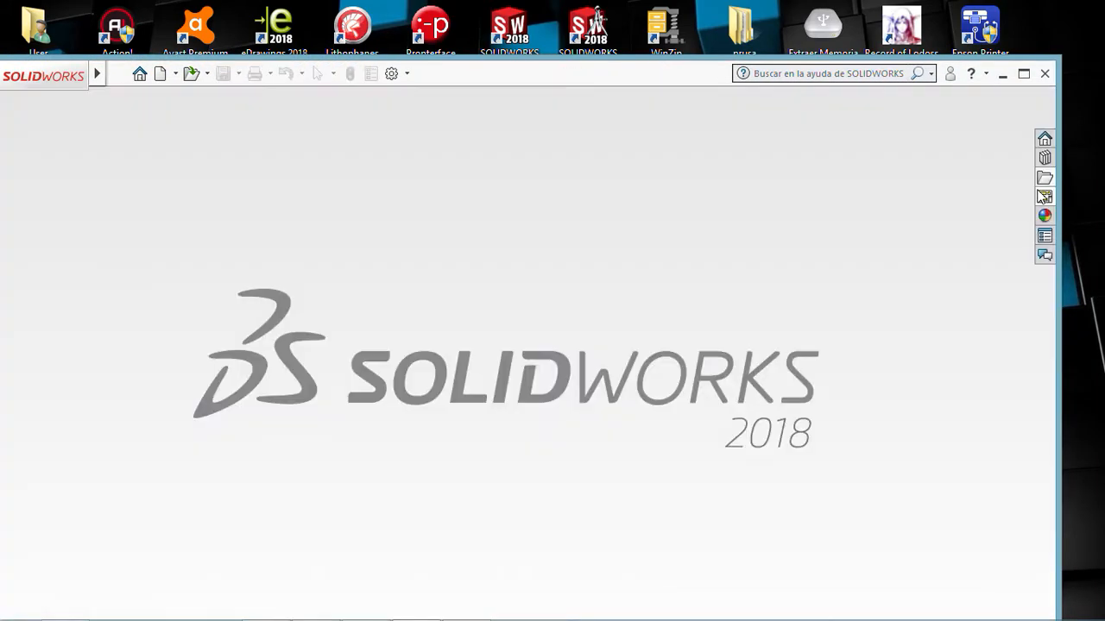
left_click(206, 76)
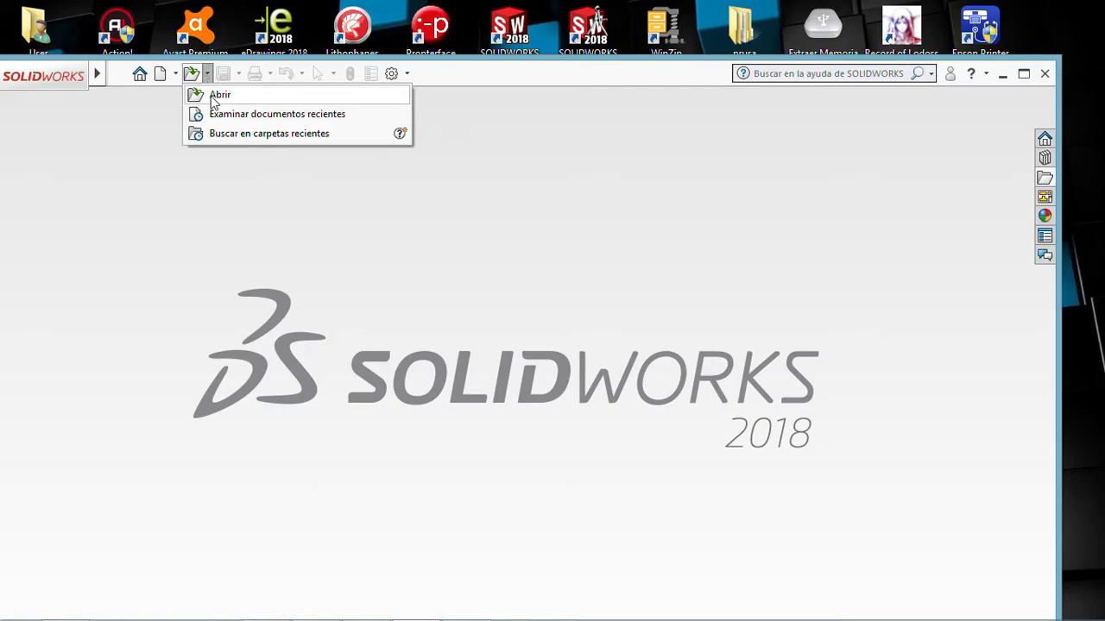
left_click(160, 74)
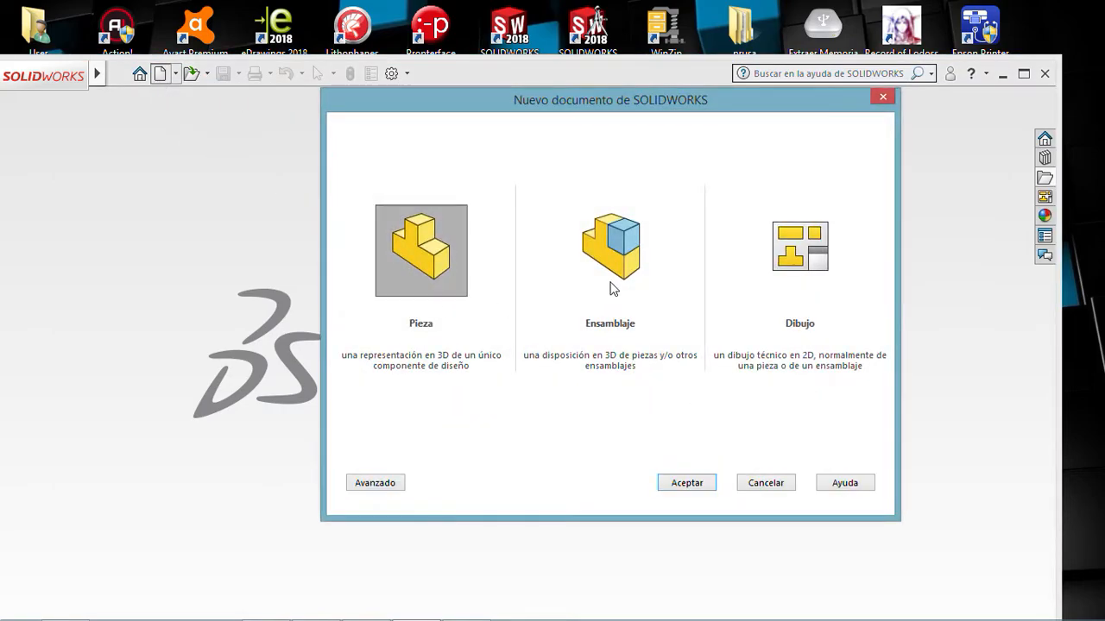
left_click(613, 288)
left_click(691, 482)
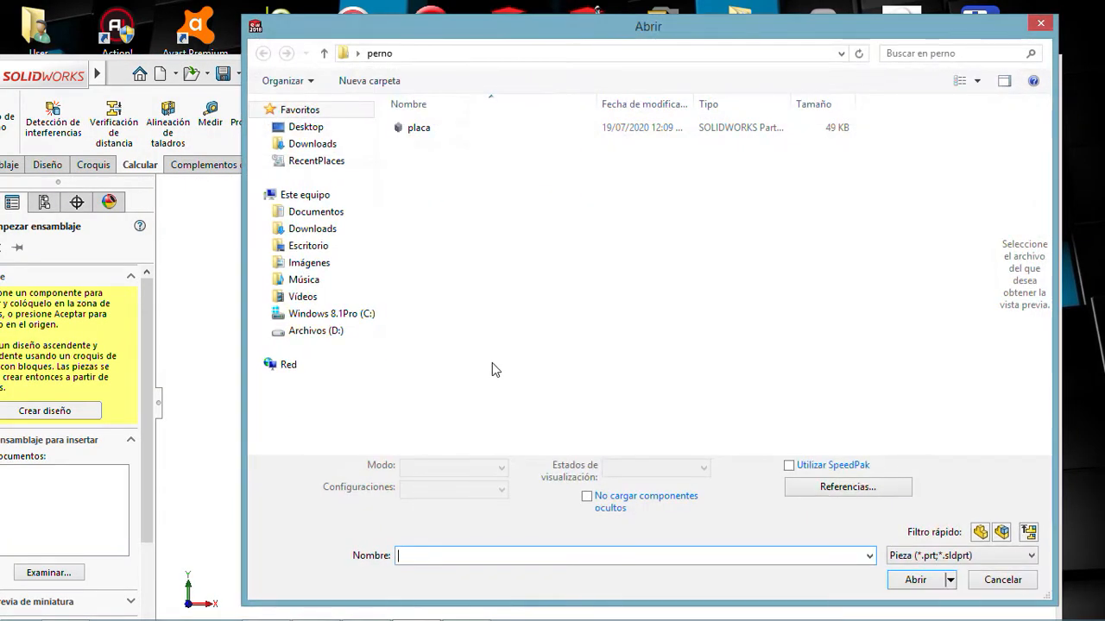
- Insert the placa part from the perno folder as the first component of the assembly
left_click(420, 128)
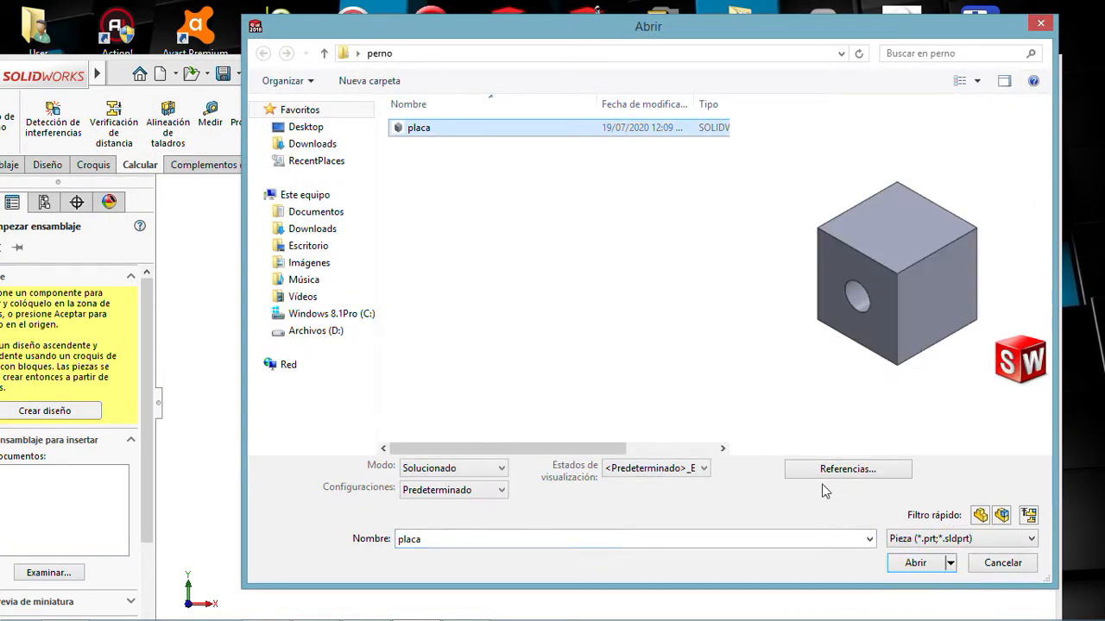
left_click(916, 563)
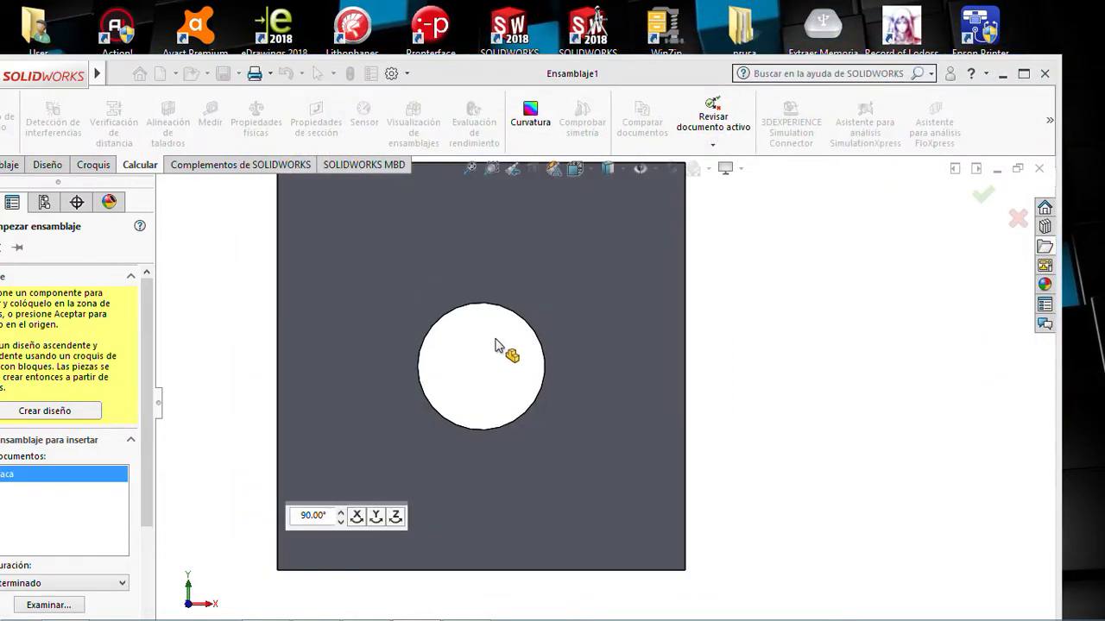
left_click(518, 402)
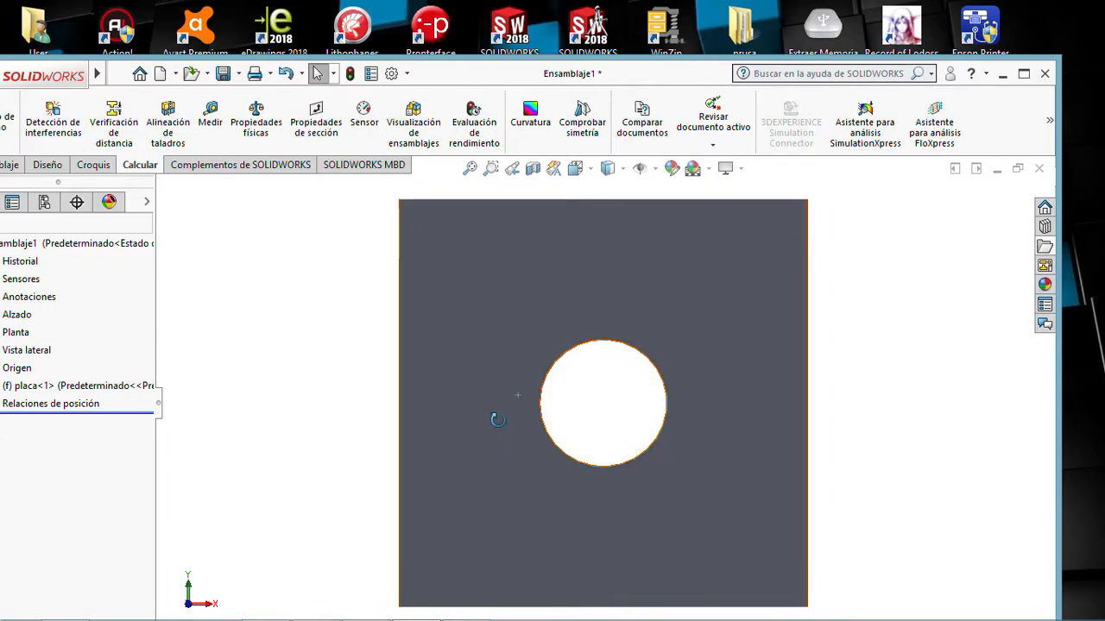
- Maximize the assembly window and insert a second copy of the placa part from the perno folder beside the first one
middle_click_drag(500, 424, 475, 303)
scroll(484, 305, "down", 4)
scroll(492, 307, "up", 10)
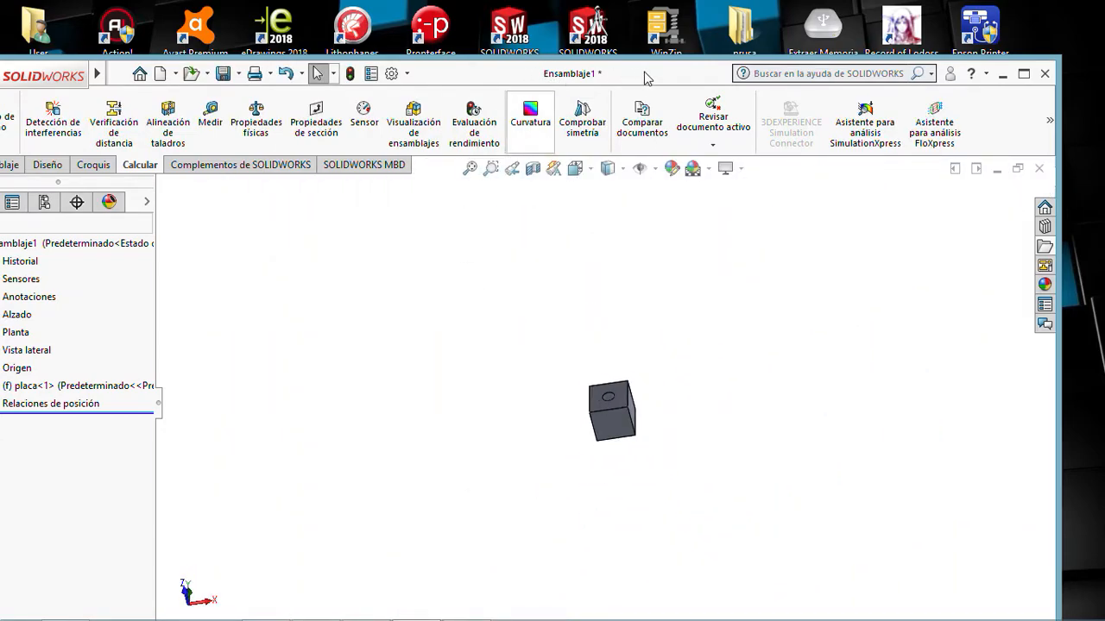
left_click(1024, 74)
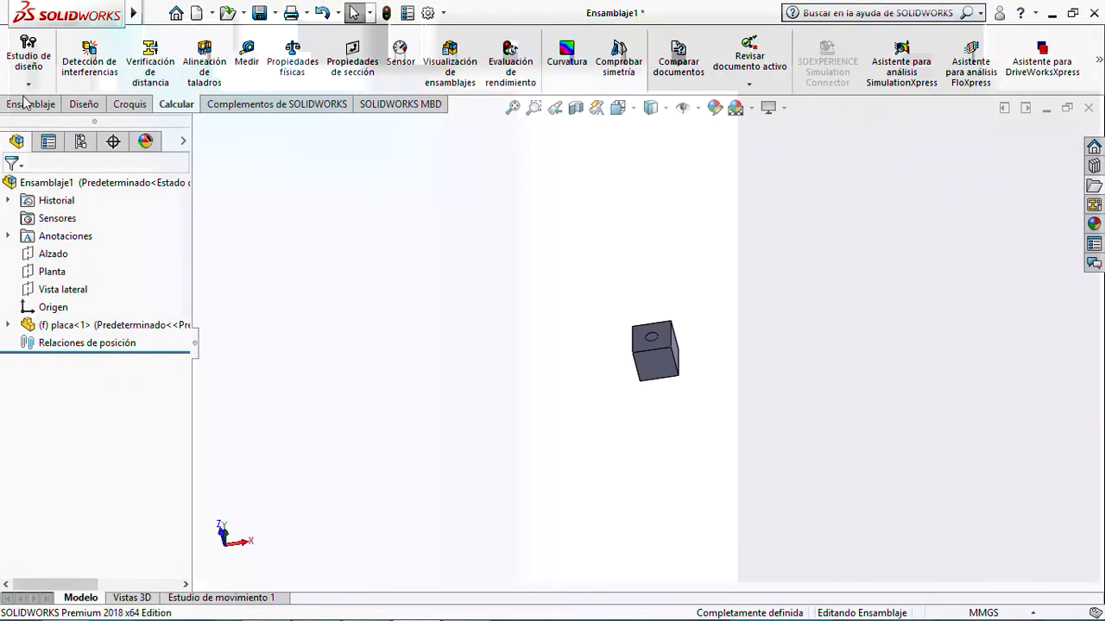
left_click(29, 103)
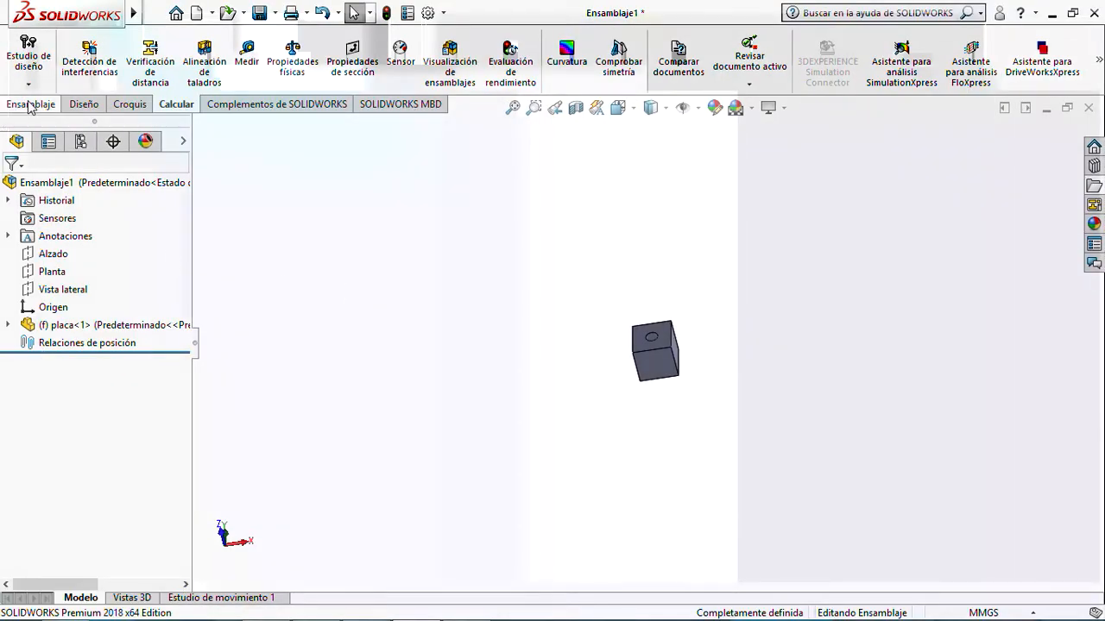
left_click(94, 57)
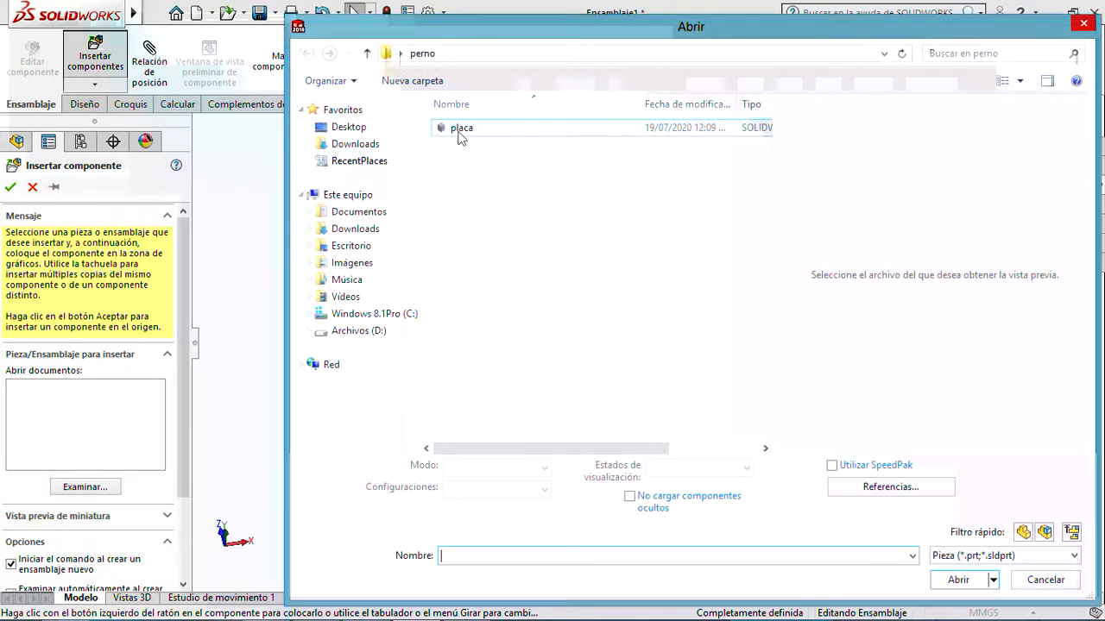
left_click(462, 129)
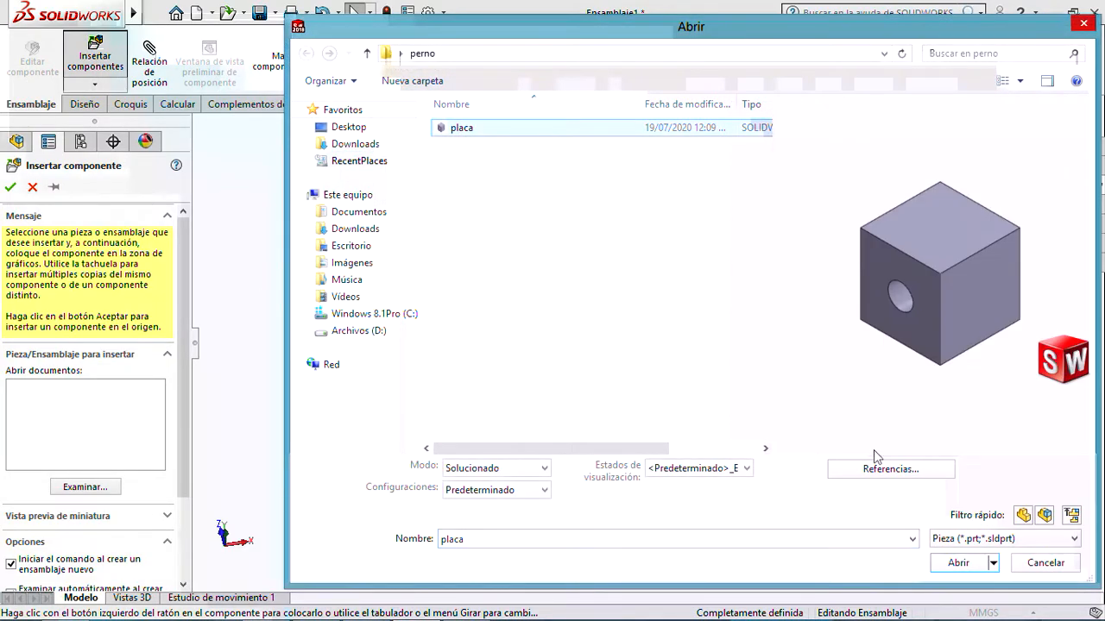
left_click(957, 562)
left_click(691, 358)
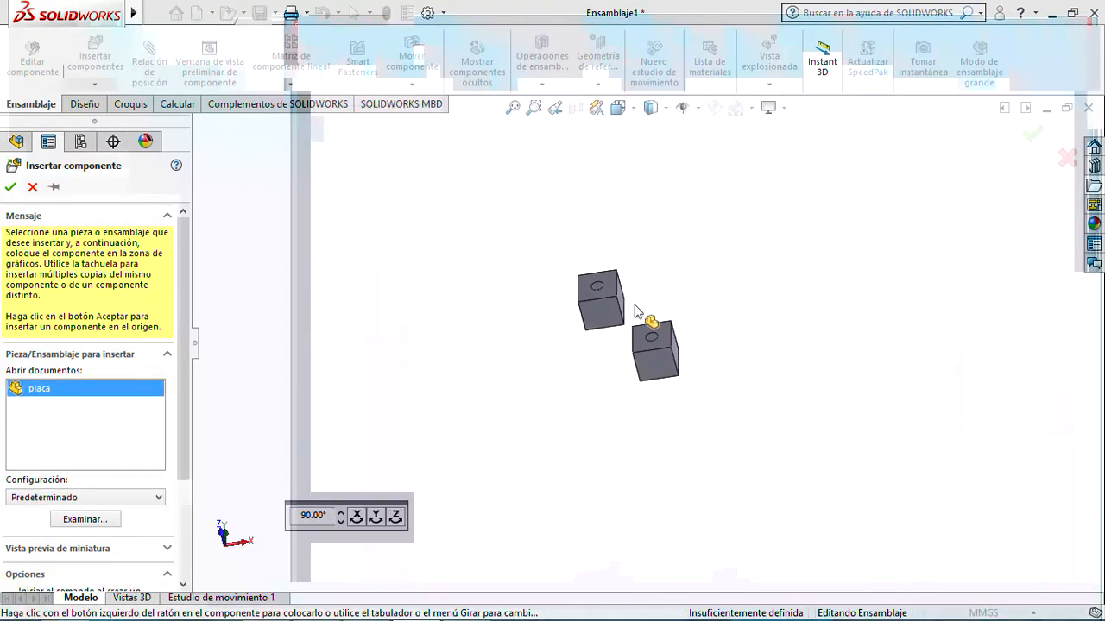
left_click(636, 306)
- Move the second plate clear of the fixed plate so their facing sides are accessible
scroll(675, 329, "up", 2)
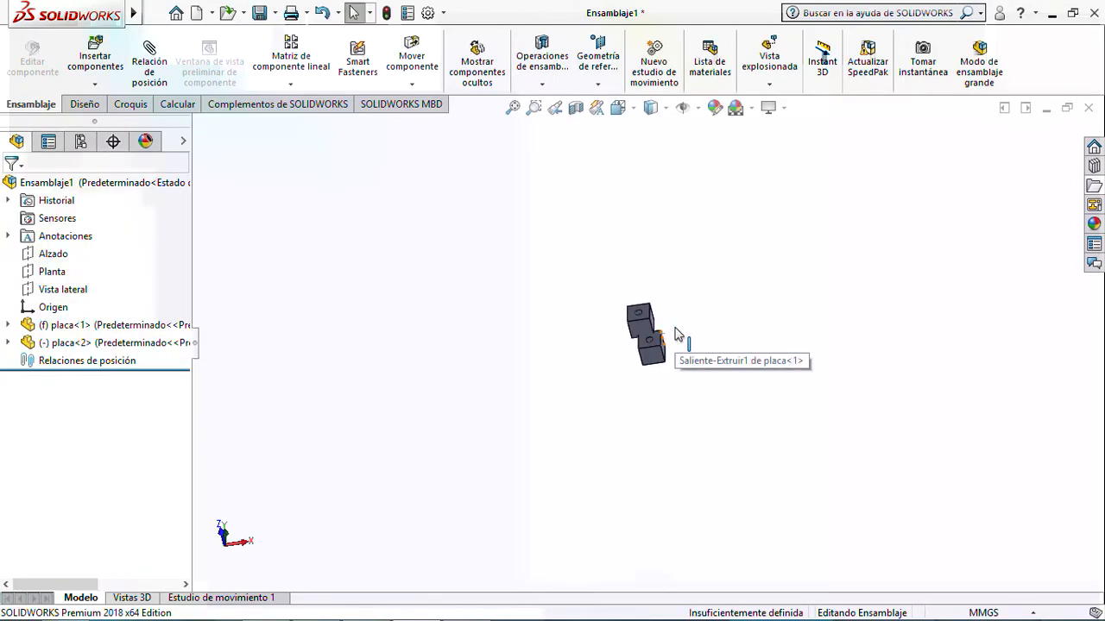
scroll(675, 335, "down", 5)
middle_click_drag(606, 337, 587, 287)
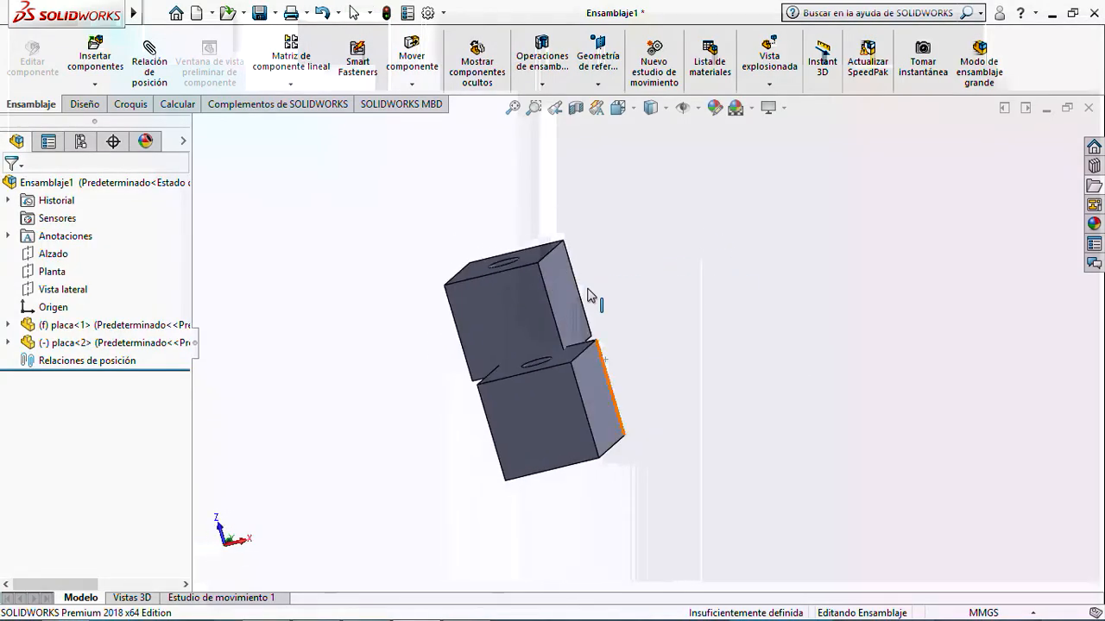
left_click_drag(522, 288, 442, 257)
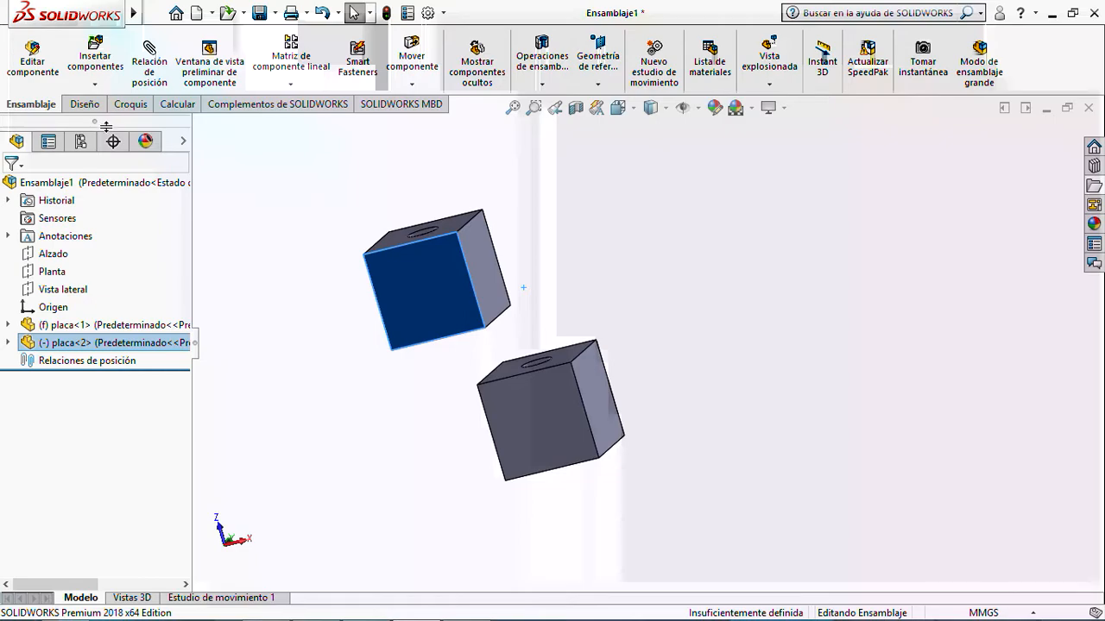
left_click(52, 361)
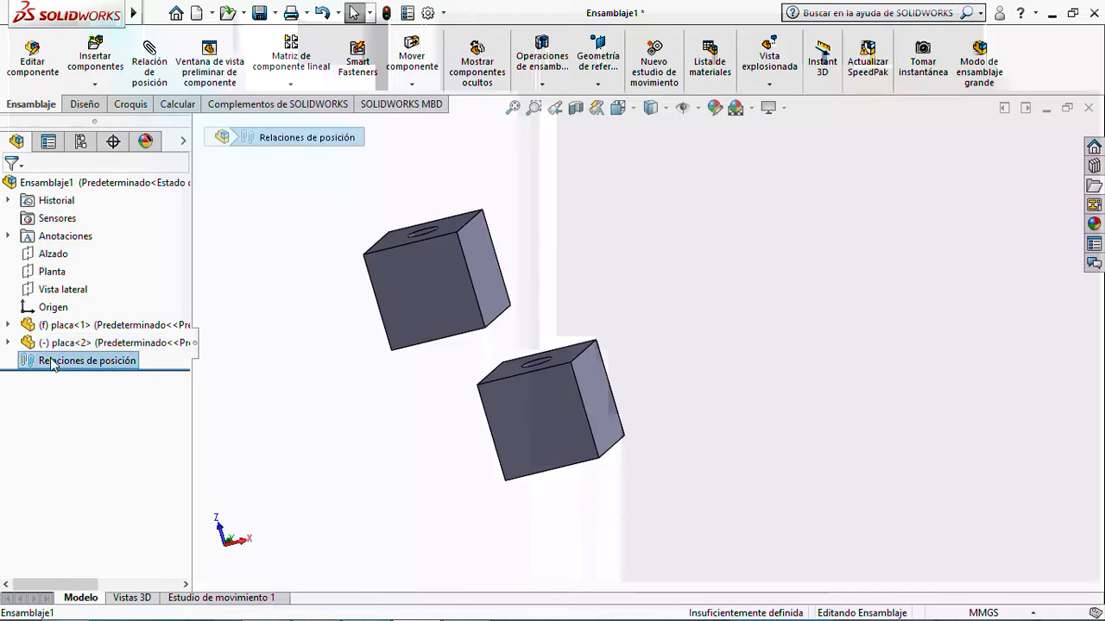
left_click(85, 104)
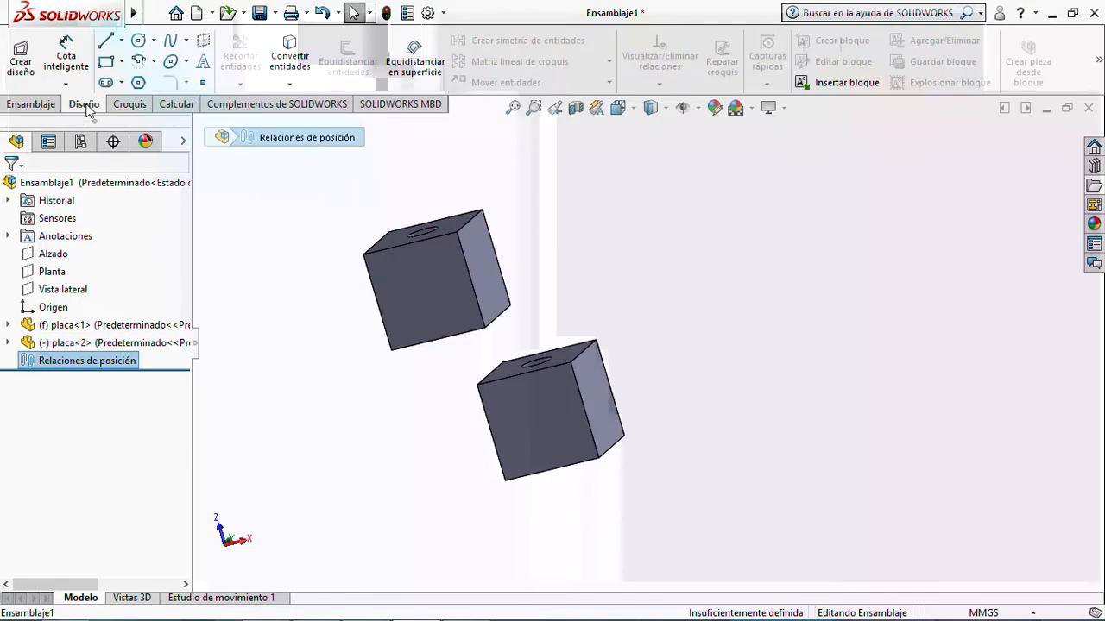
left_click(39, 105)
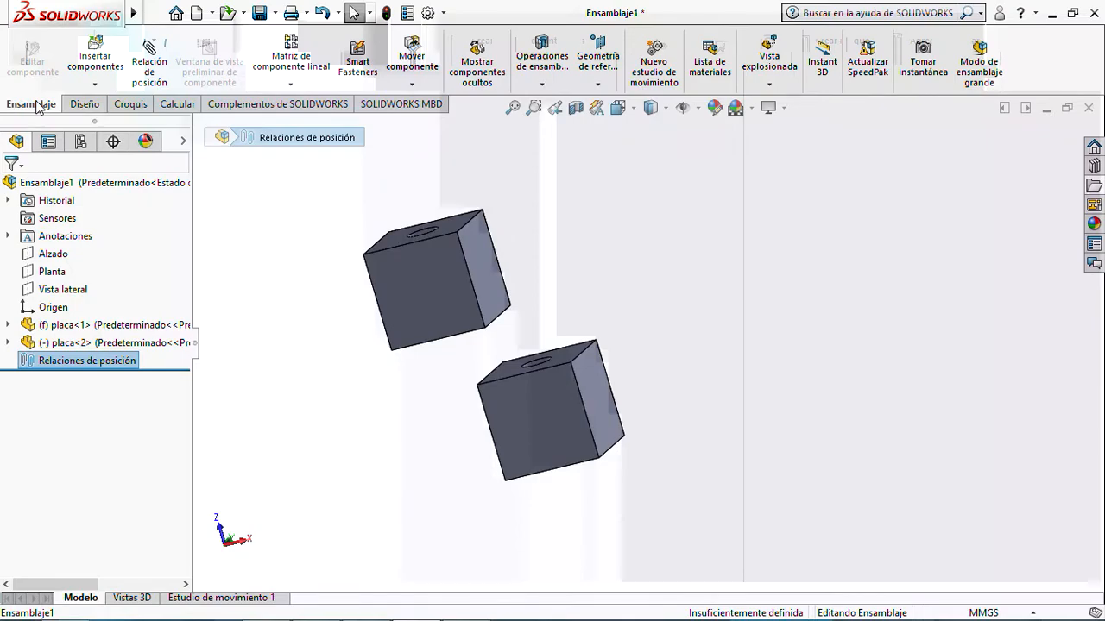
- Add a coincident mate between the second plate's lower hole face and the fixed plate's upper hole face
left_click(150, 73)
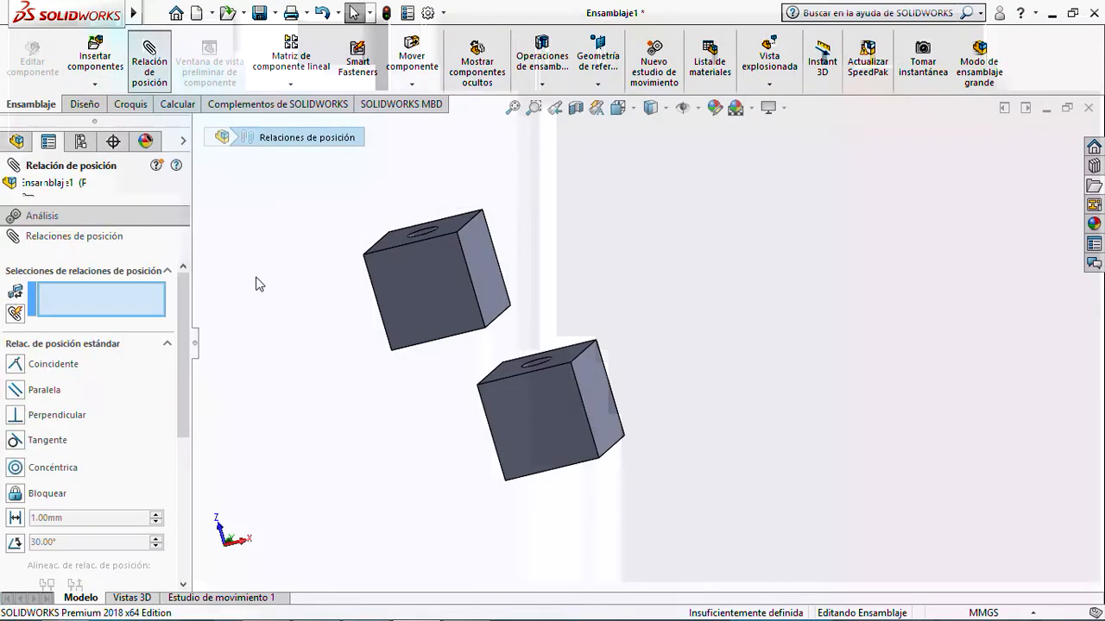
middle_click_drag(272, 284, 240, 338)
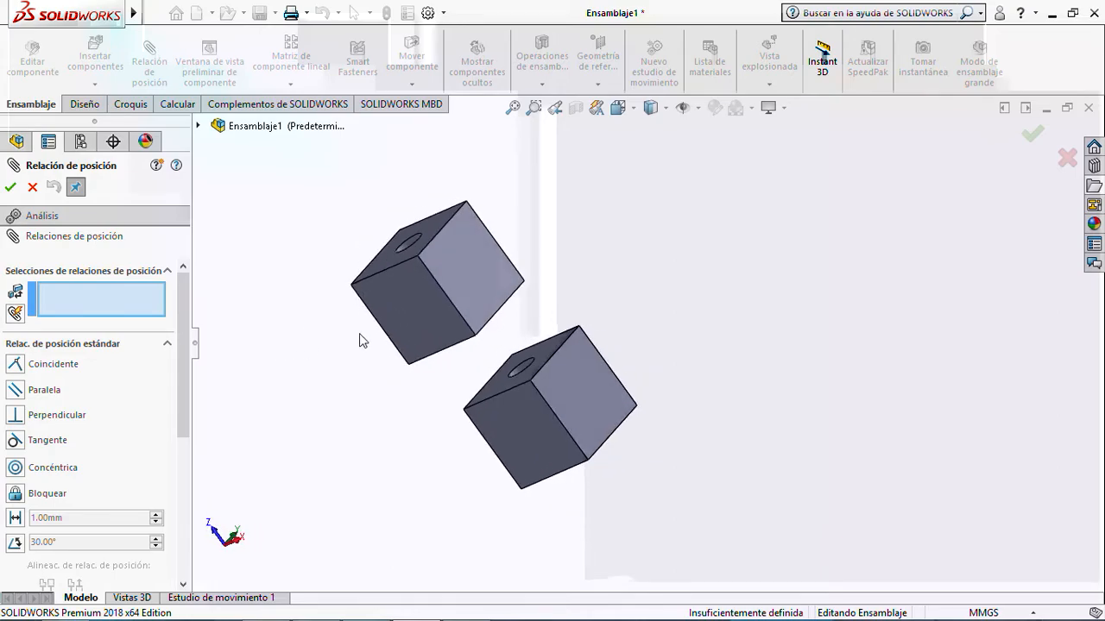
scroll(526, 327, "down", 1)
scroll(542, 325, "up", 1)
scroll(542, 325, "down", 1)
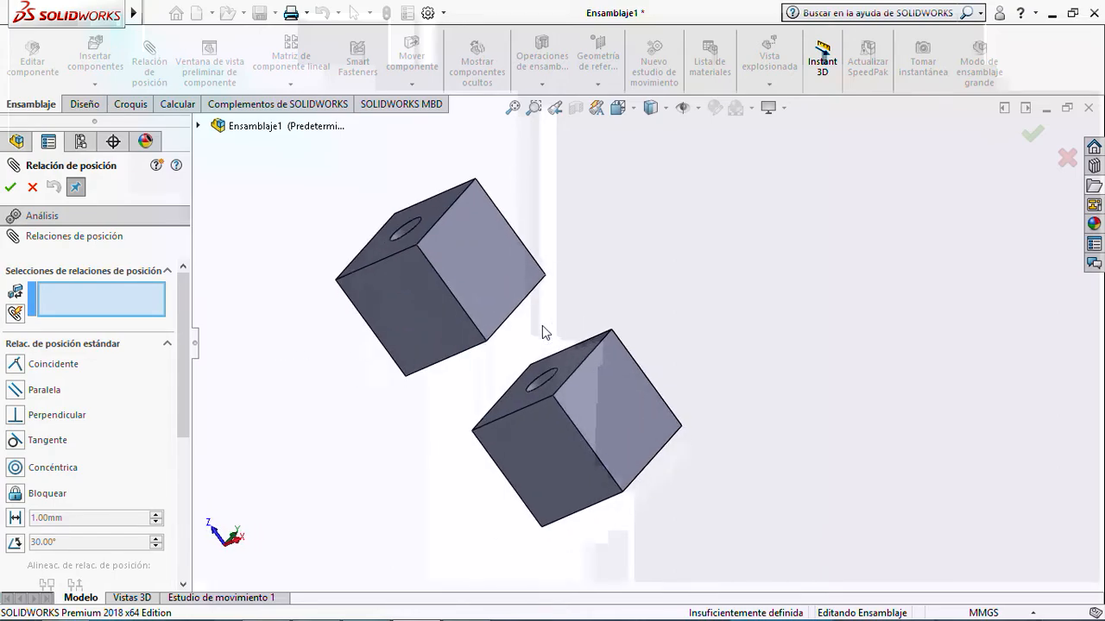
scroll(542, 325, "up", 1)
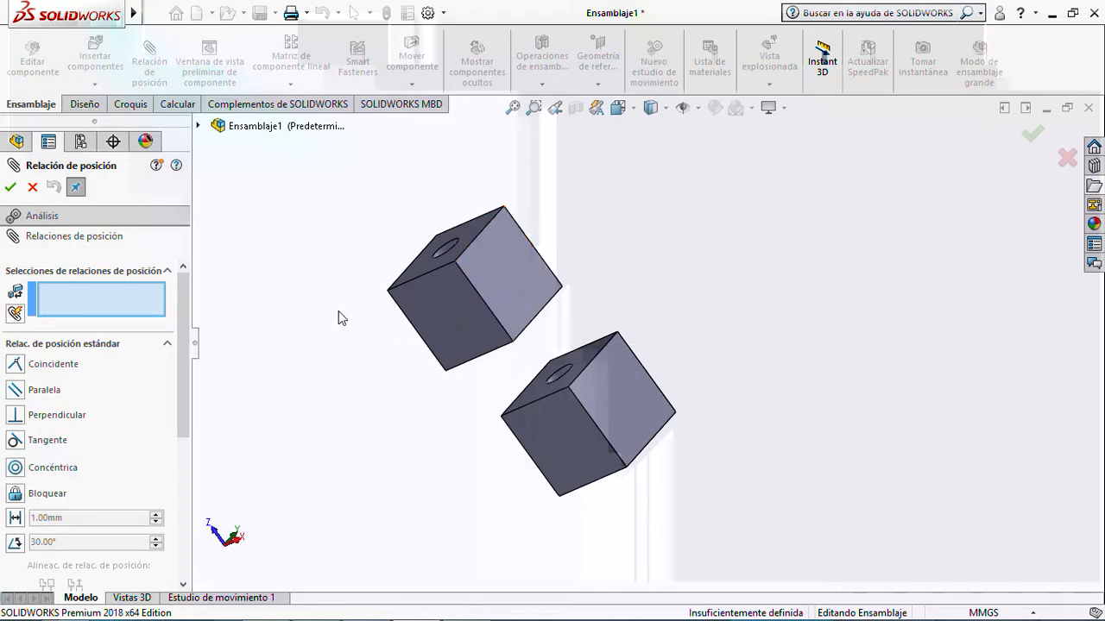
middle_click_drag(402, 410, 355, 397)
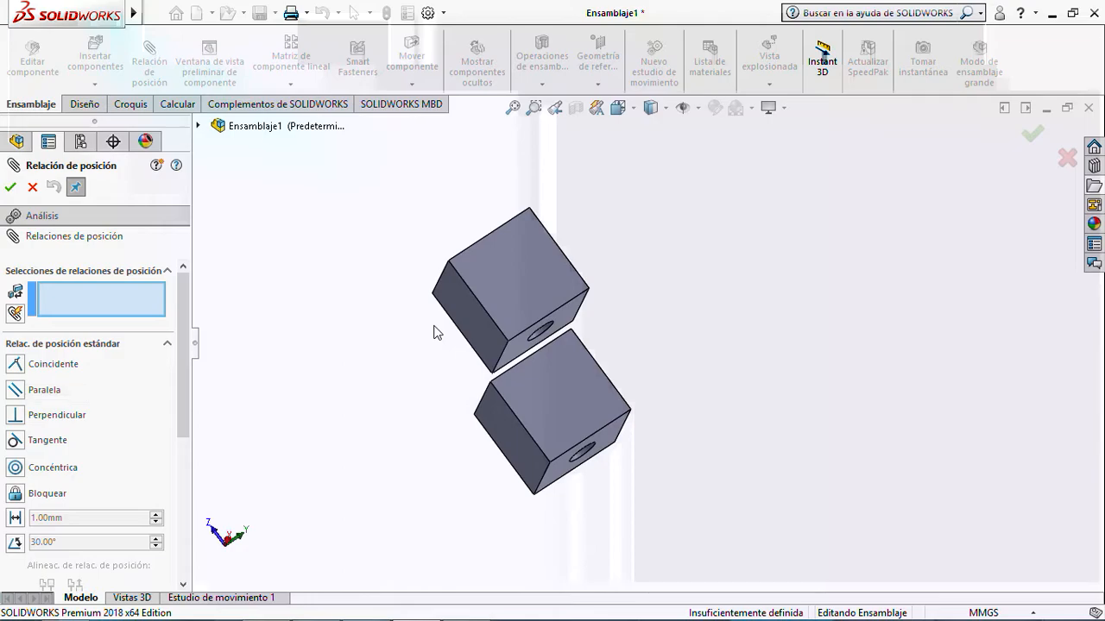
middle_click_drag(394, 389, 343, 382)
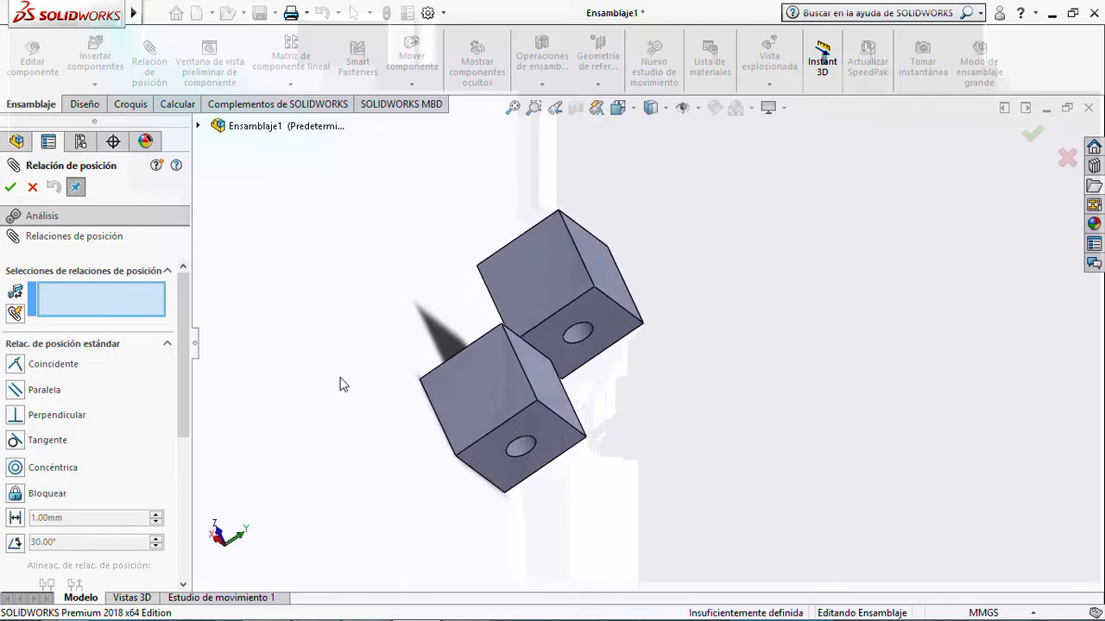
left_click(601, 334)
middle_click_drag(387, 291, 493, 353)
left_click(527, 396)
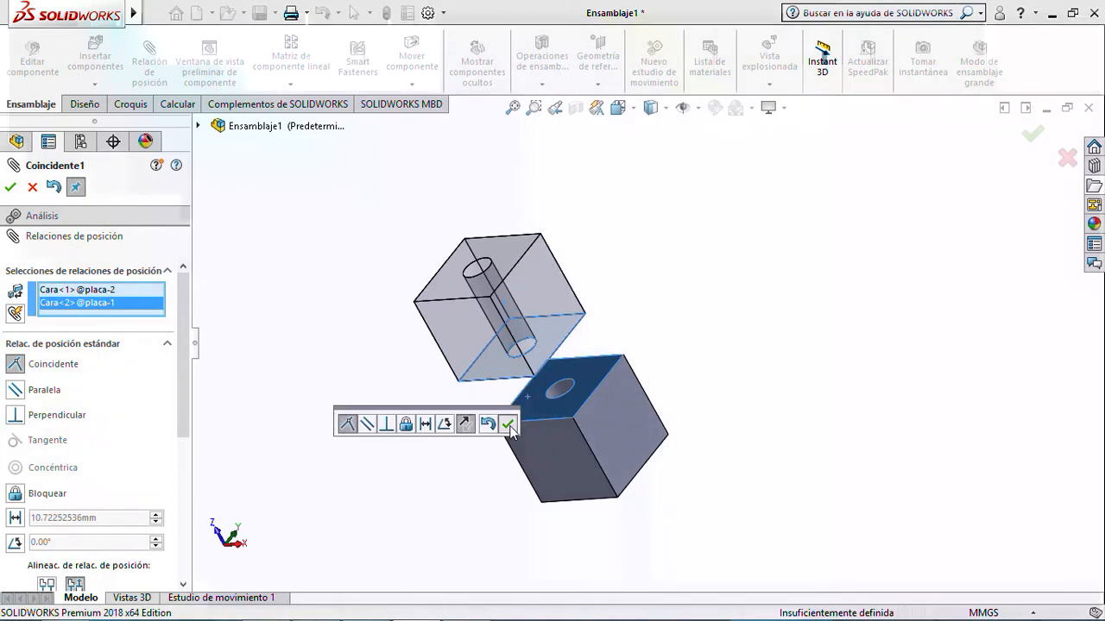
left_click(507, 423)
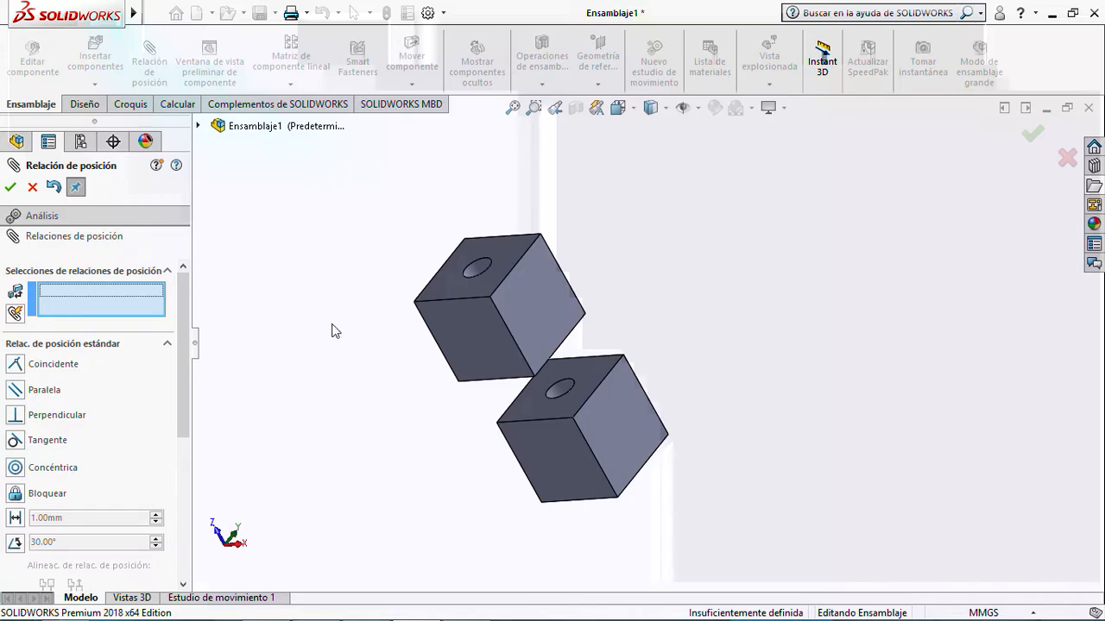
- Make the matching right side faces of the two plates coincident
mouse_move(331, 330)
middle_mouse_down()
mouse_move(308, 315)
mouse_move(338, 338)
middle_mouse_up()
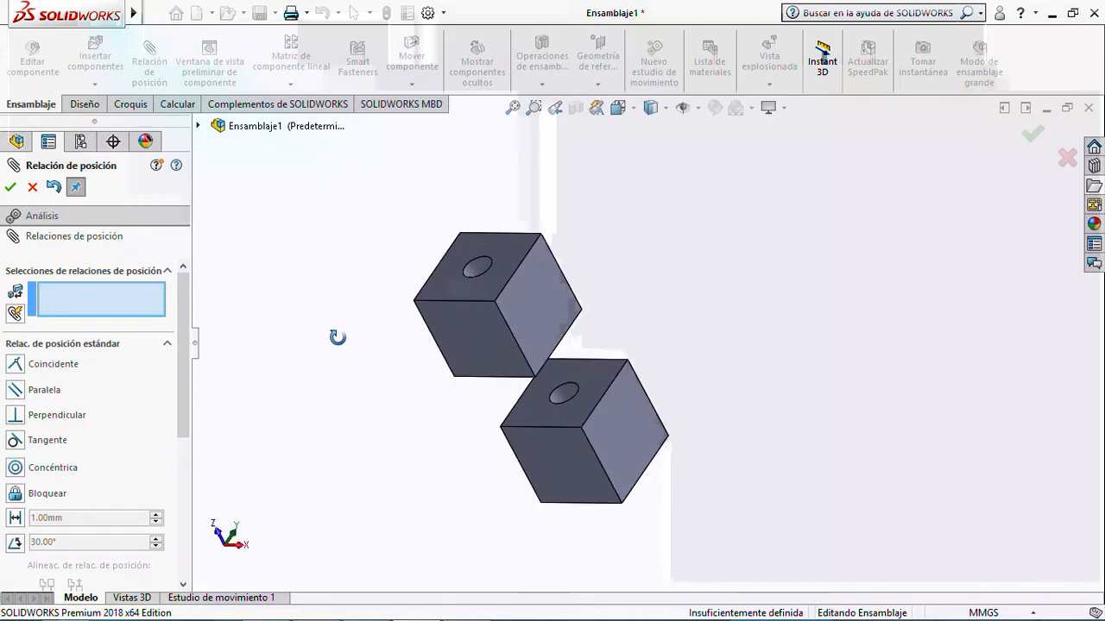
left_click(544, 314)
left_click(621, 401)
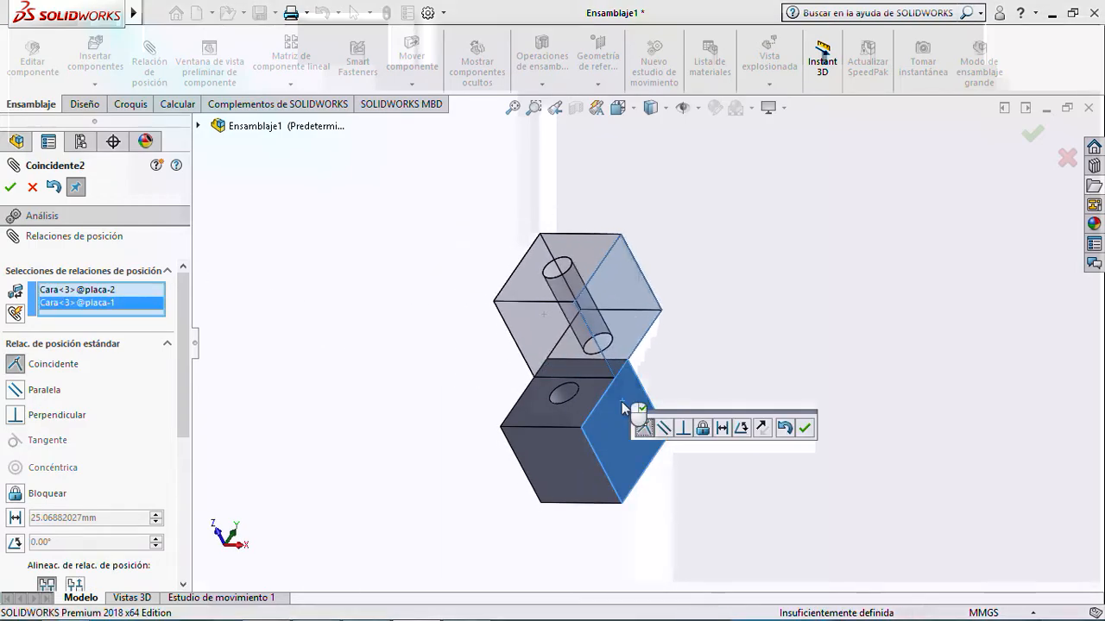
left_click(804, 428)
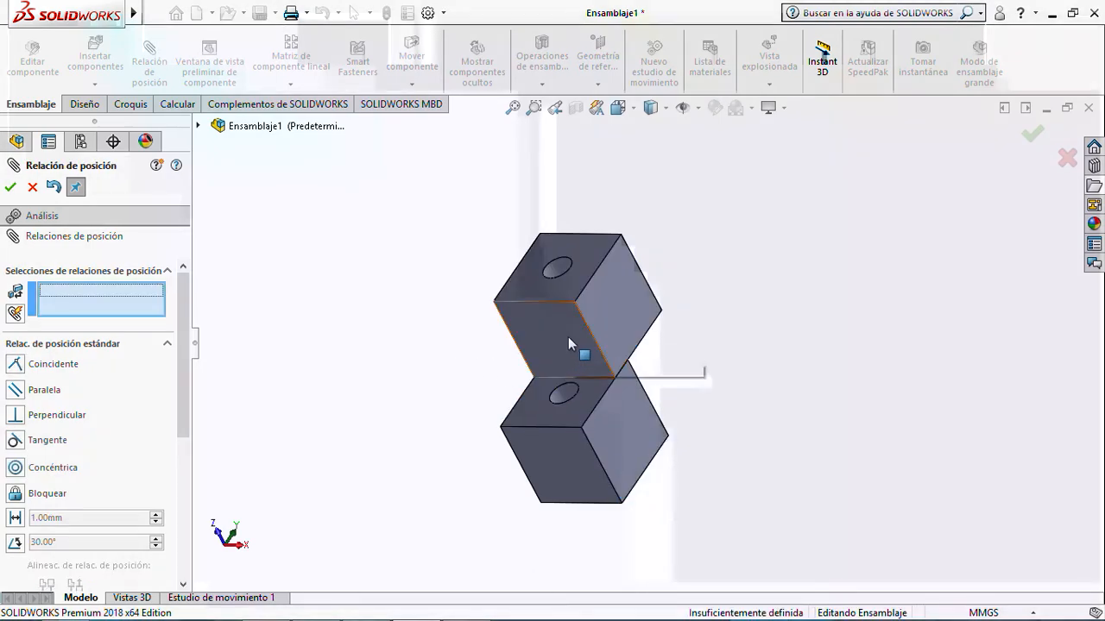
- Make the front faces of the two plates coincident, check the hole alignment, and finish the mate command
left_click(568, 338)
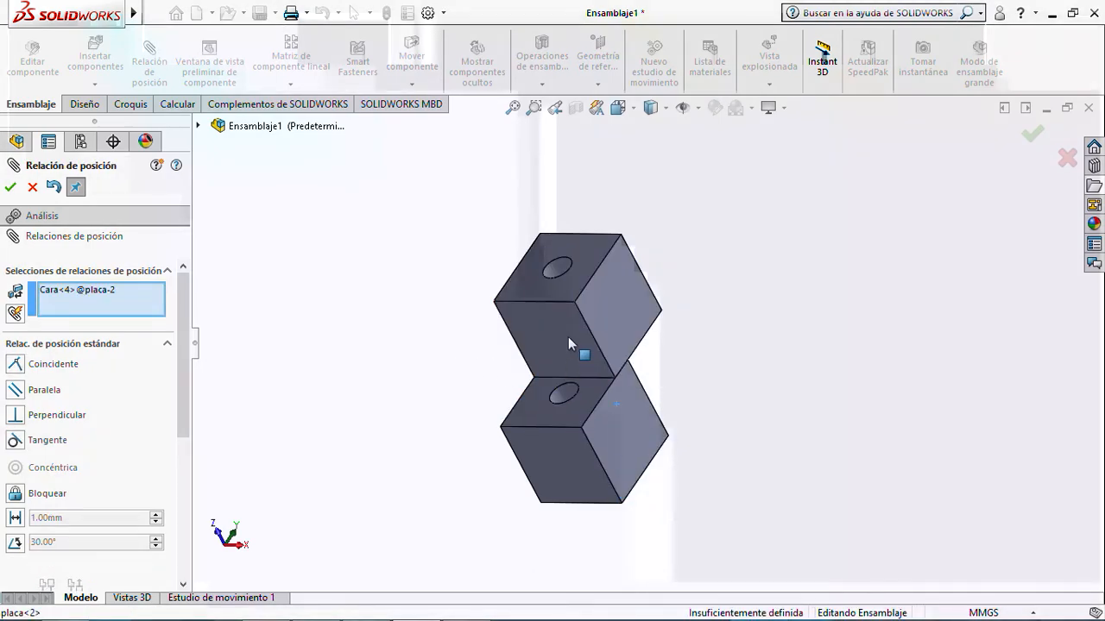
left_click(565, 461)
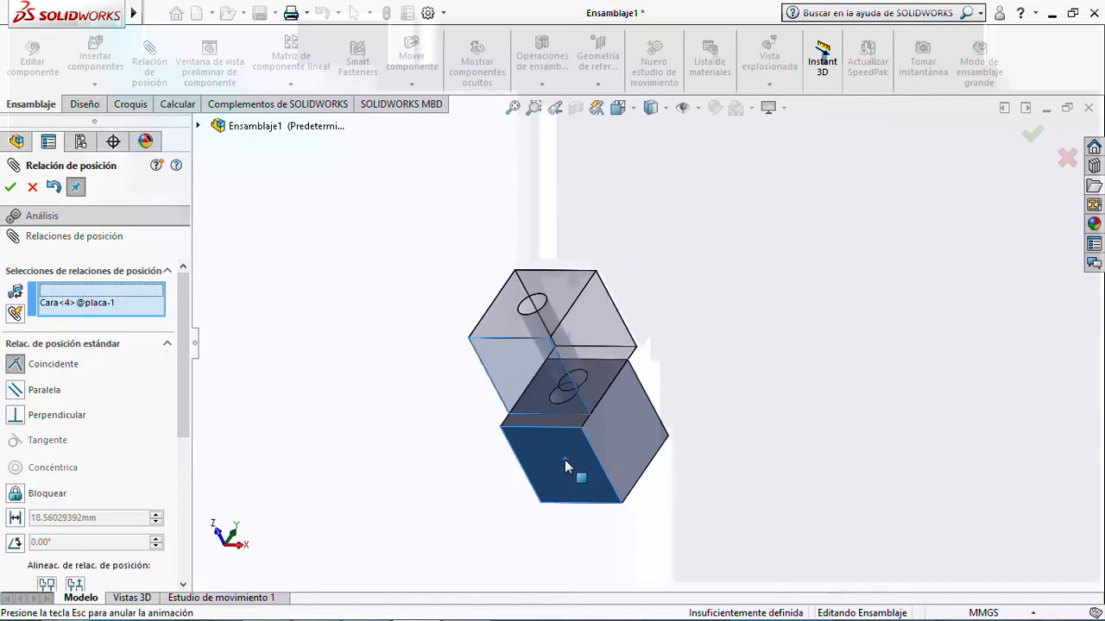
left_click(745, 485)
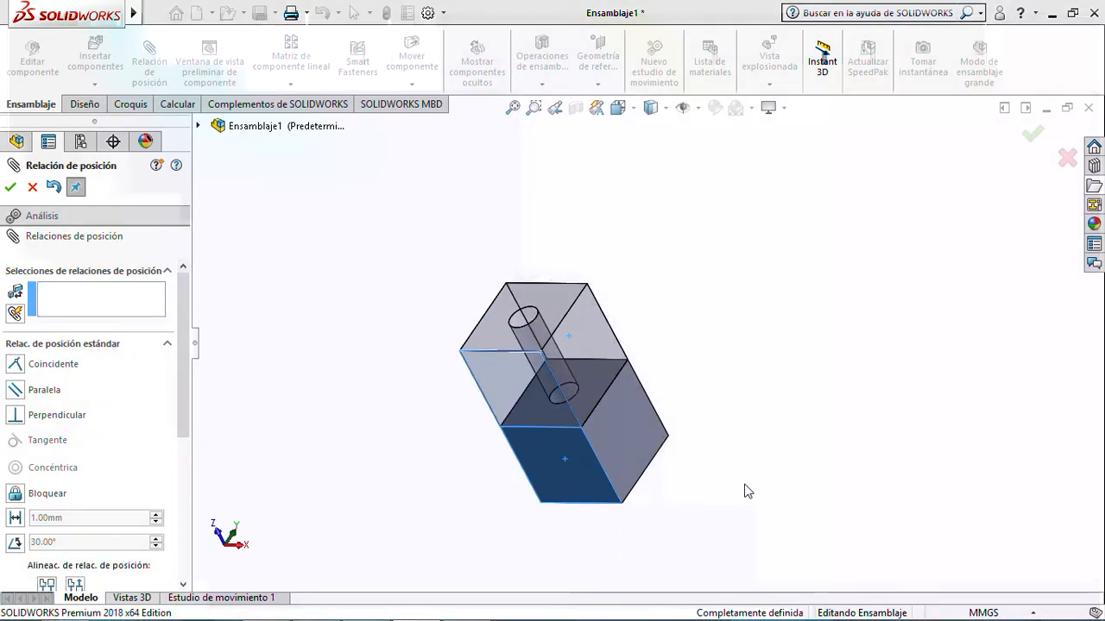
middle_click_drag(340, 409, 387, 521)
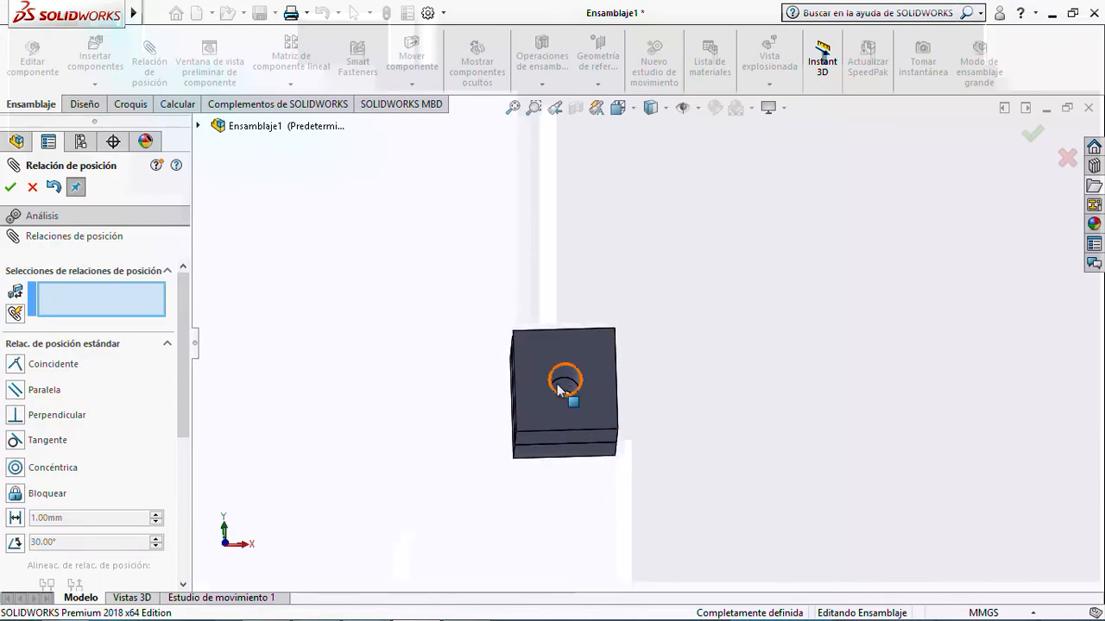
middle_click_drag(452, 388, 406, 239)
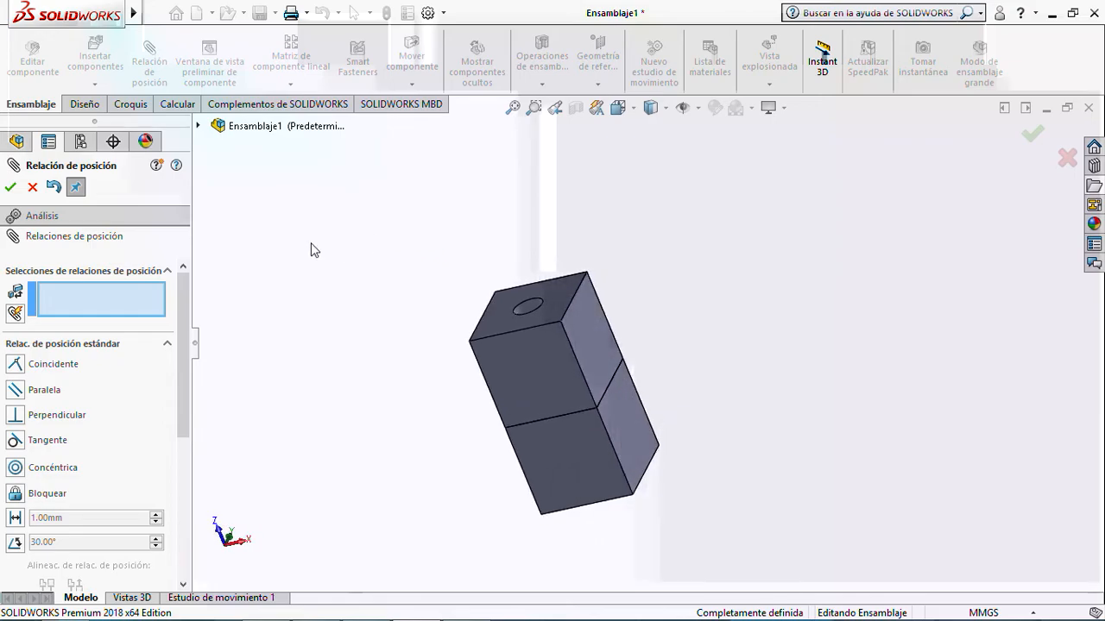
left_click(10, 187)
- Try to move the second plate to test whether it is fully constrained
left_click_drag(524, 380, 625, 343)
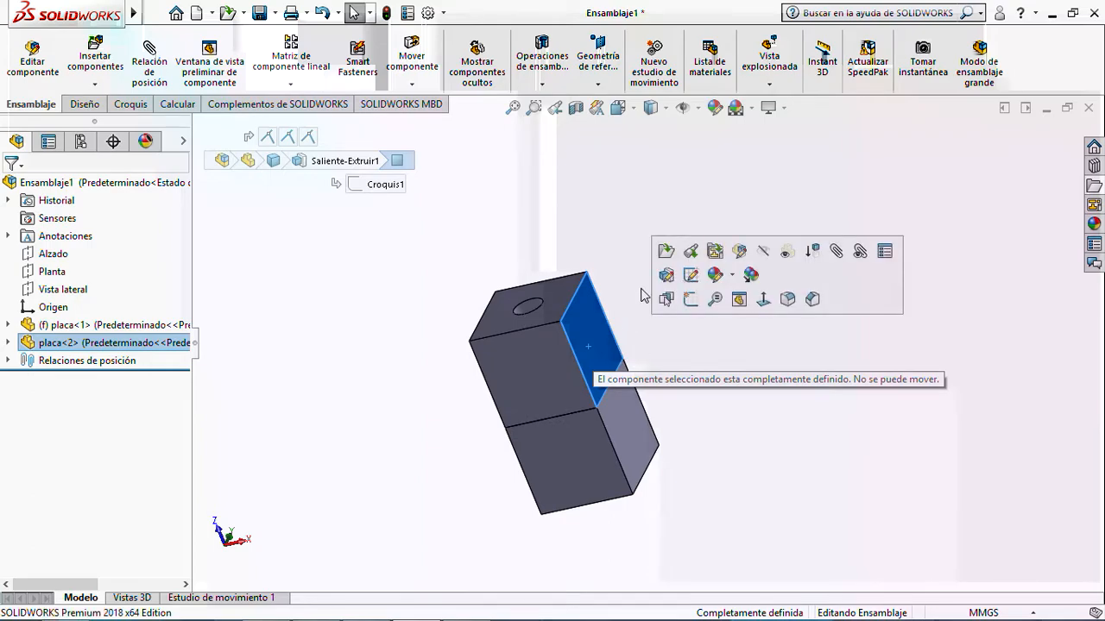
left_click(402, 322)
middle_click_drag(402, 322, 447, 294)
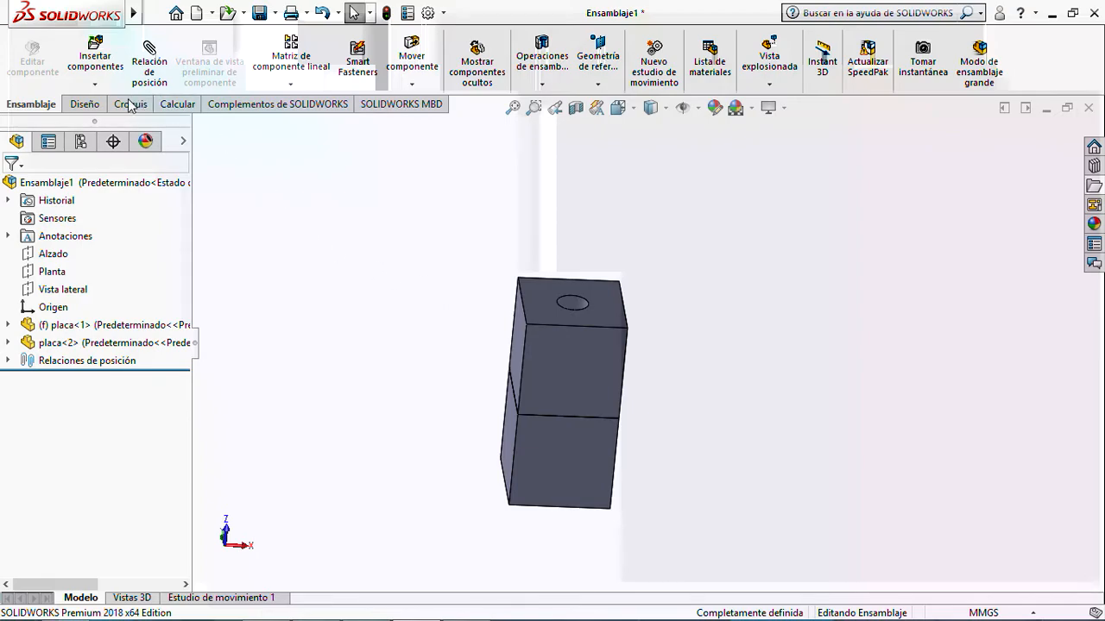
- Run interference detection on the whole two-plate assembly and close the check
left_click(168, 104)
left_click(82, 69)
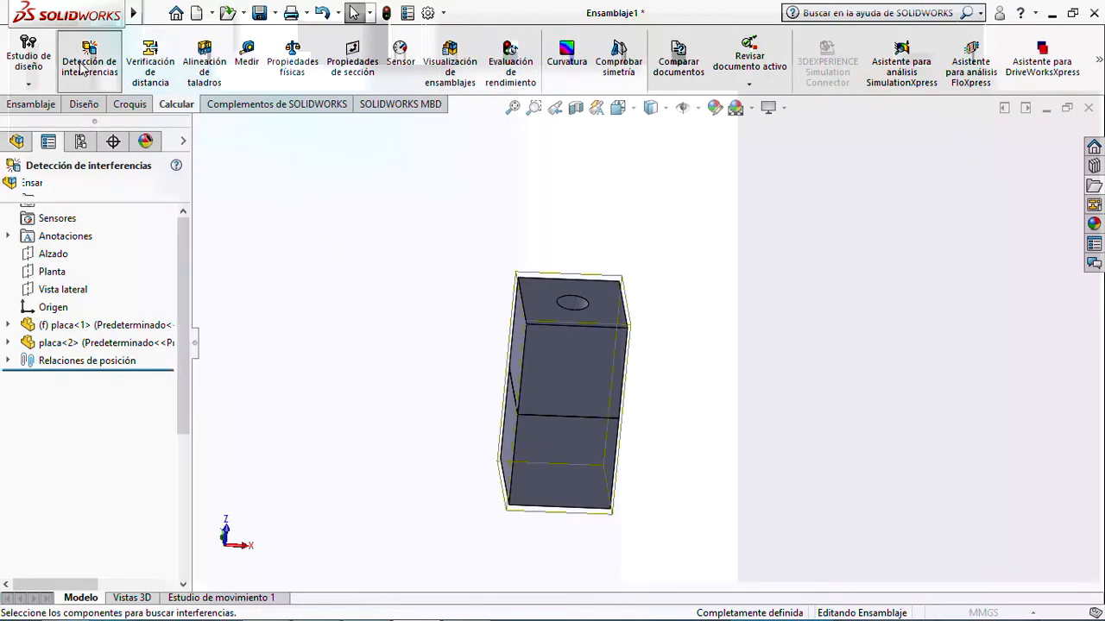
left_click(87, 272)
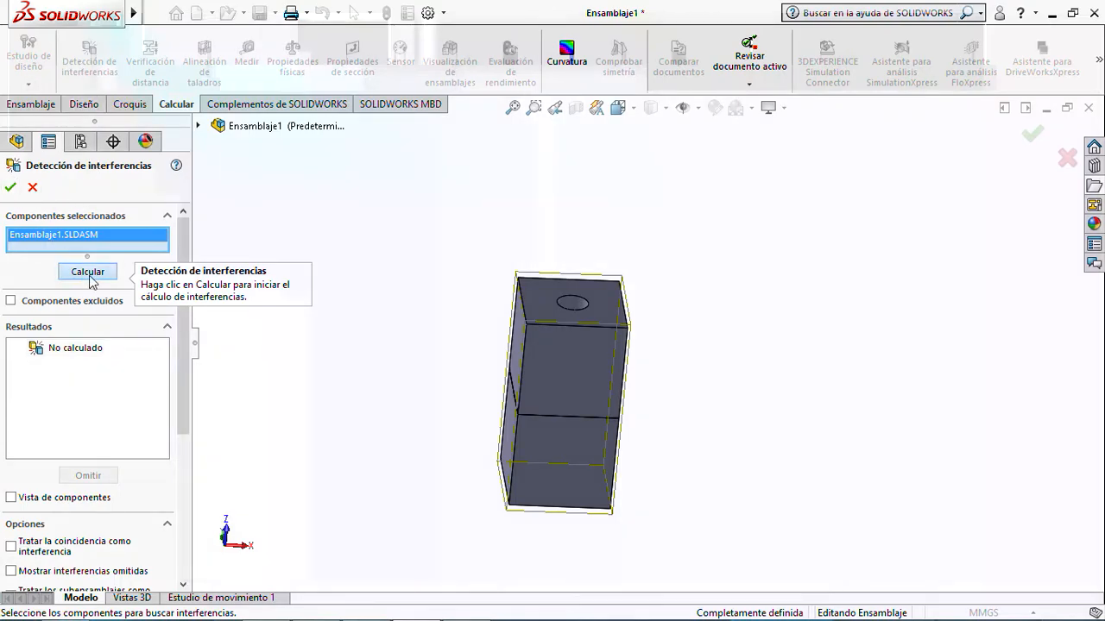
left_click(11, 188)
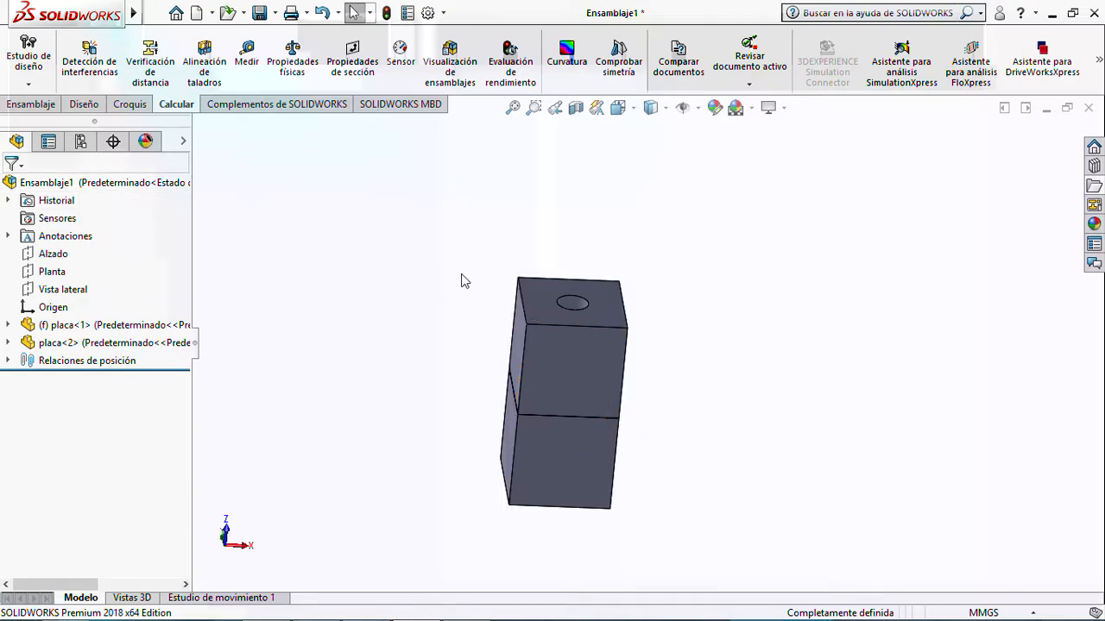
scroll(565, 309, "down", 5)
scroll(594, 315, "up", 6)
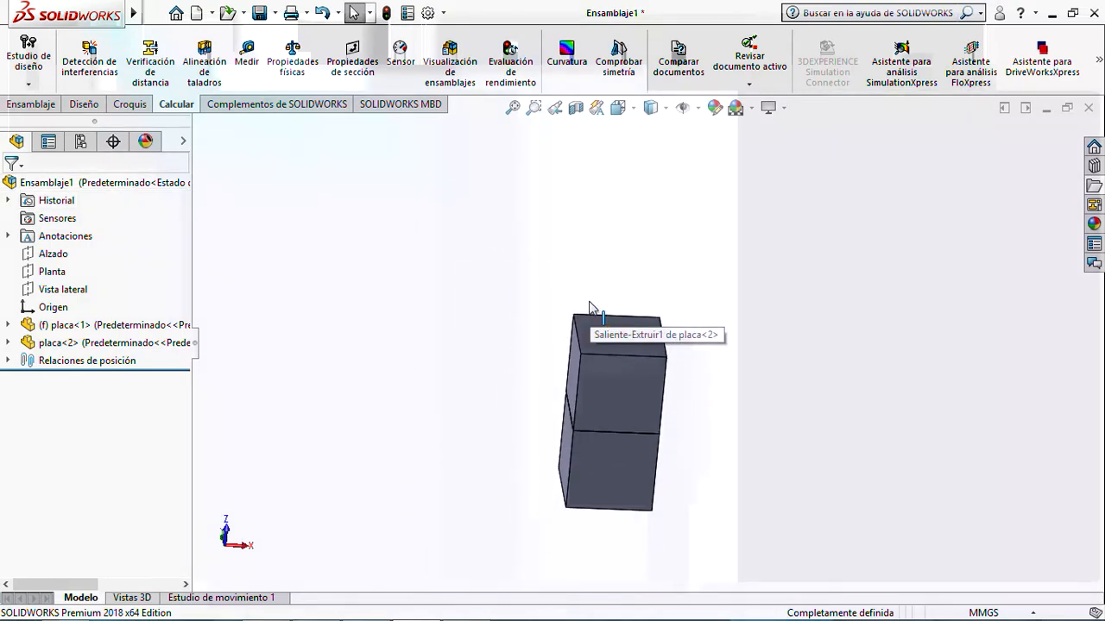
scroll(650, 380, "down", 3)
mouse_move(740, 371)
middle_mouse_down()
mouse_move(662, 321)
mouse_move(760, 311)
mouse_move(764, 348)
mouse_move(740, 365)
mouse_move(749, 373)
middle_mouse_up()
scroll(747, 372, "down", 3)
scroll(747, 372, "up", 4)
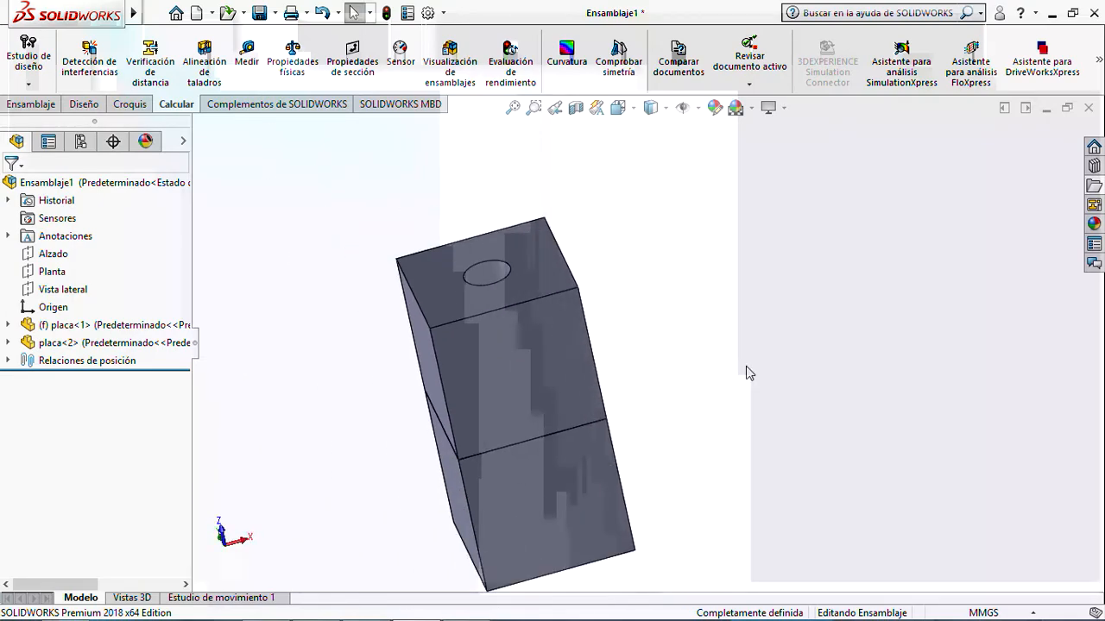
- Save the two-plate assembly in the perno folder under the name placas
middle_click_drag(424, 403, 466, 388)
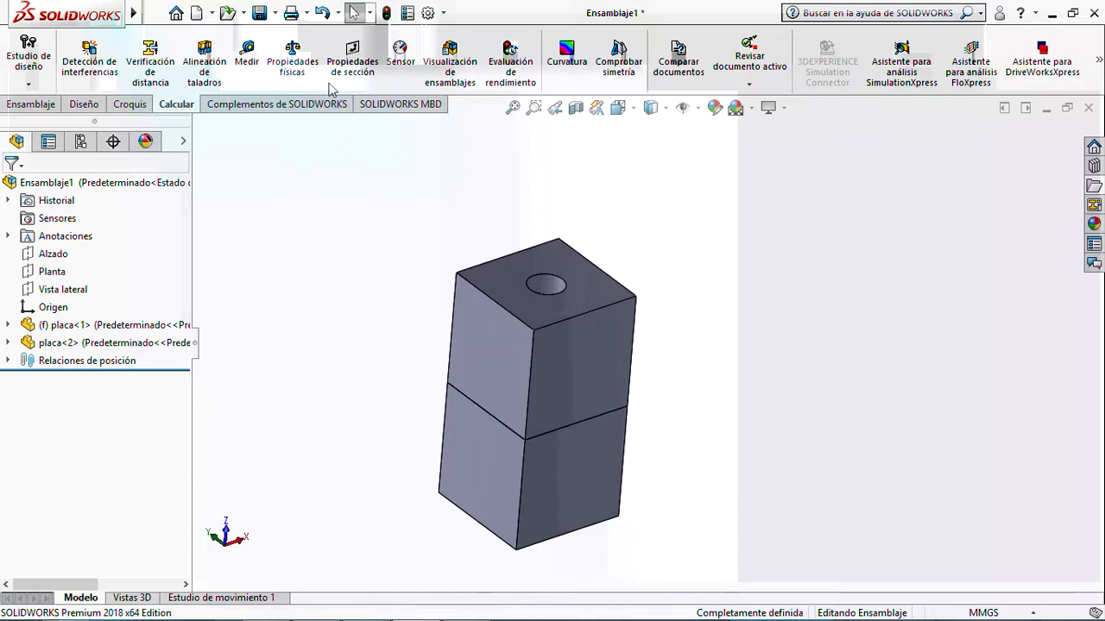
left_click(259, 14)
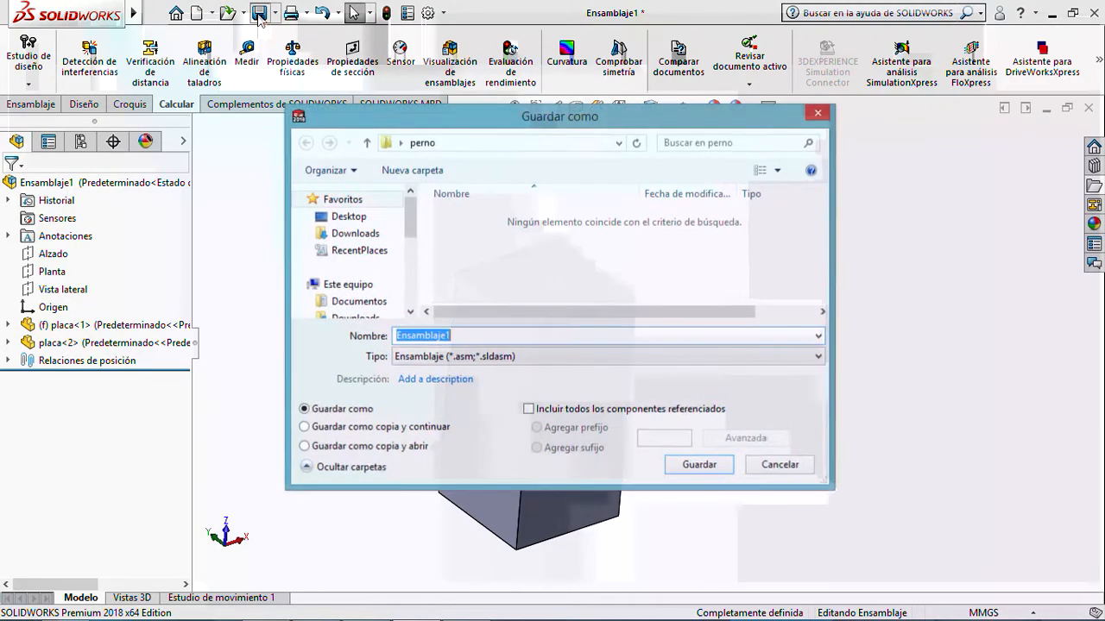
type("placas")
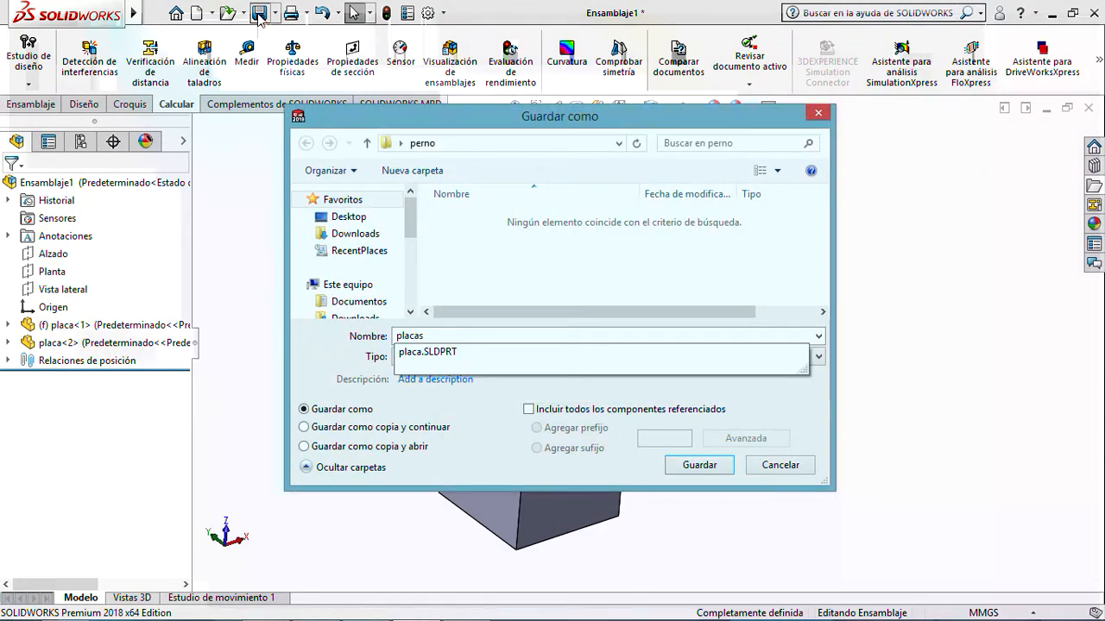
left_click(718, 470)
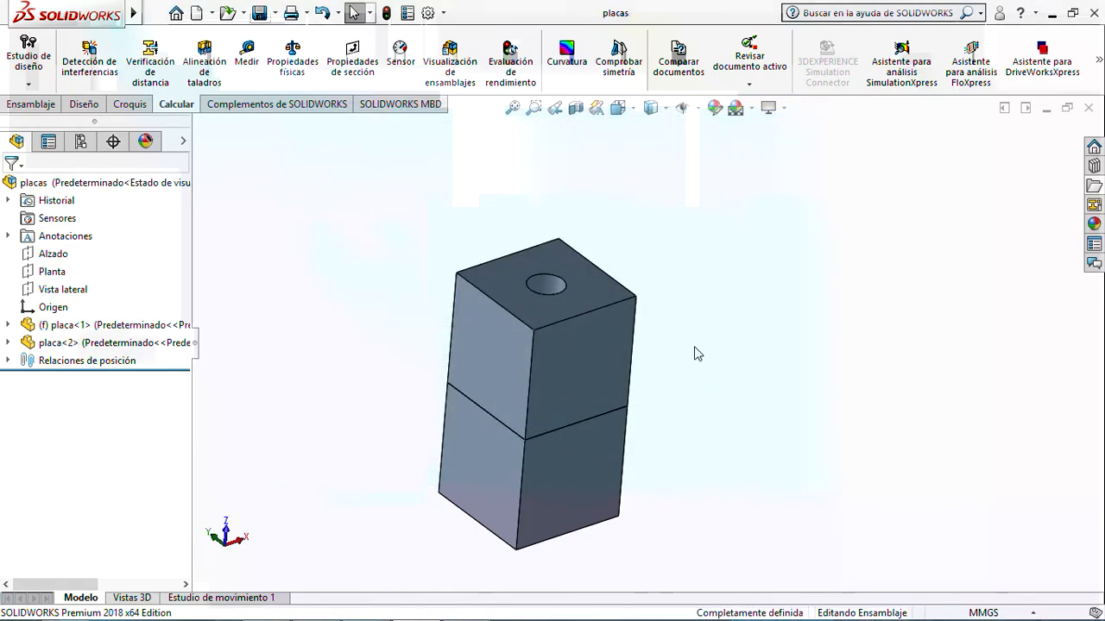
scroll(577, 308, "up", 2)
scroll(740, 333, "down", 5)
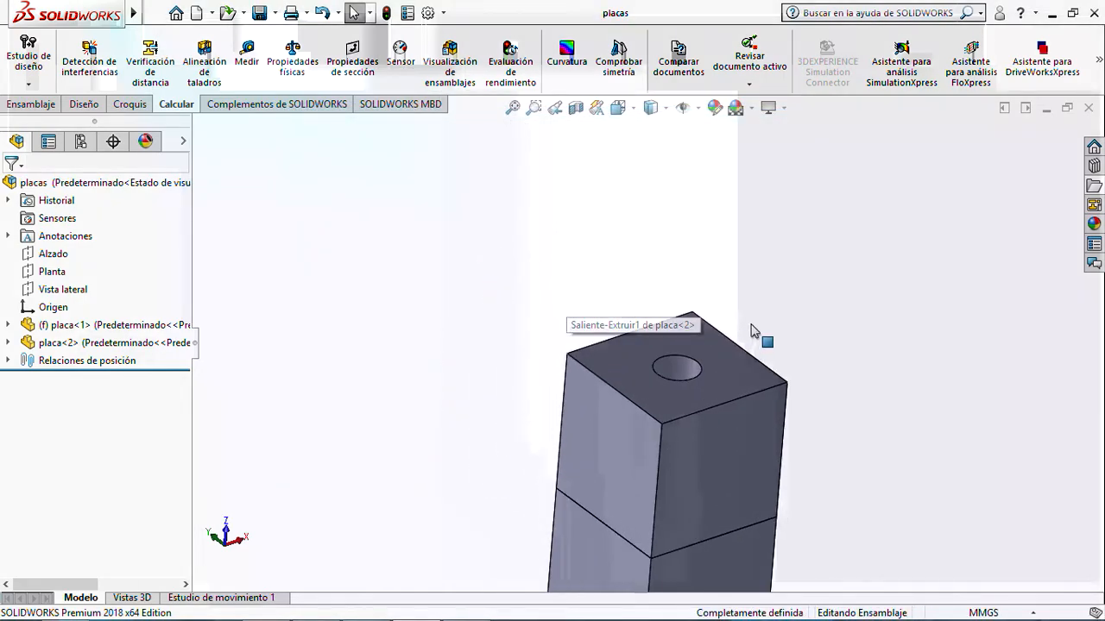
scroll(740, 333, "up", 2)
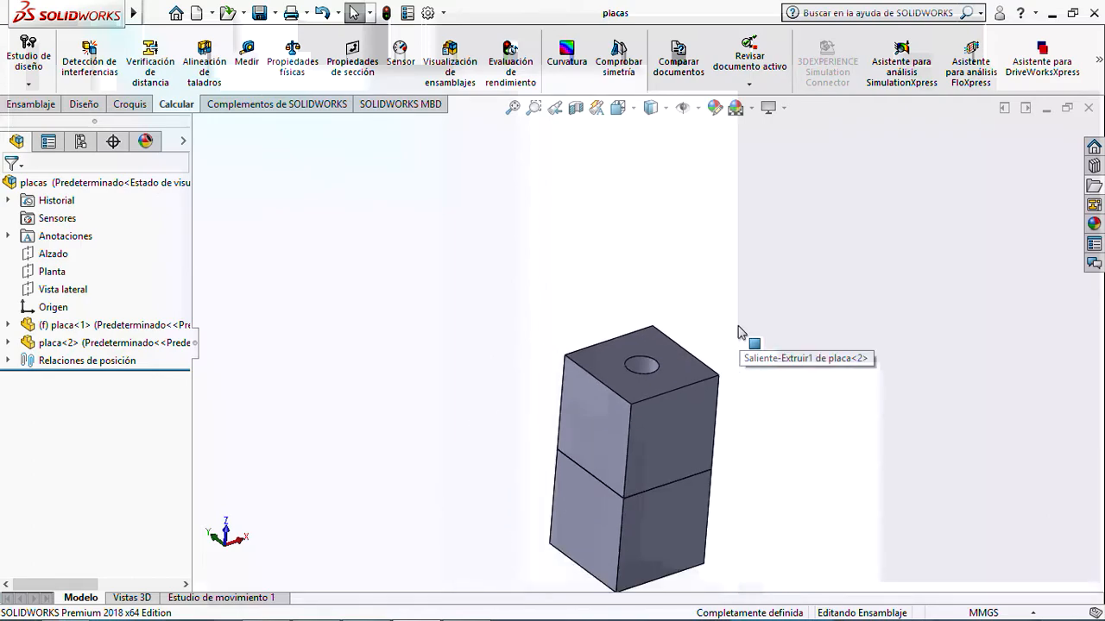
scroll(739, 333, "up", 1)
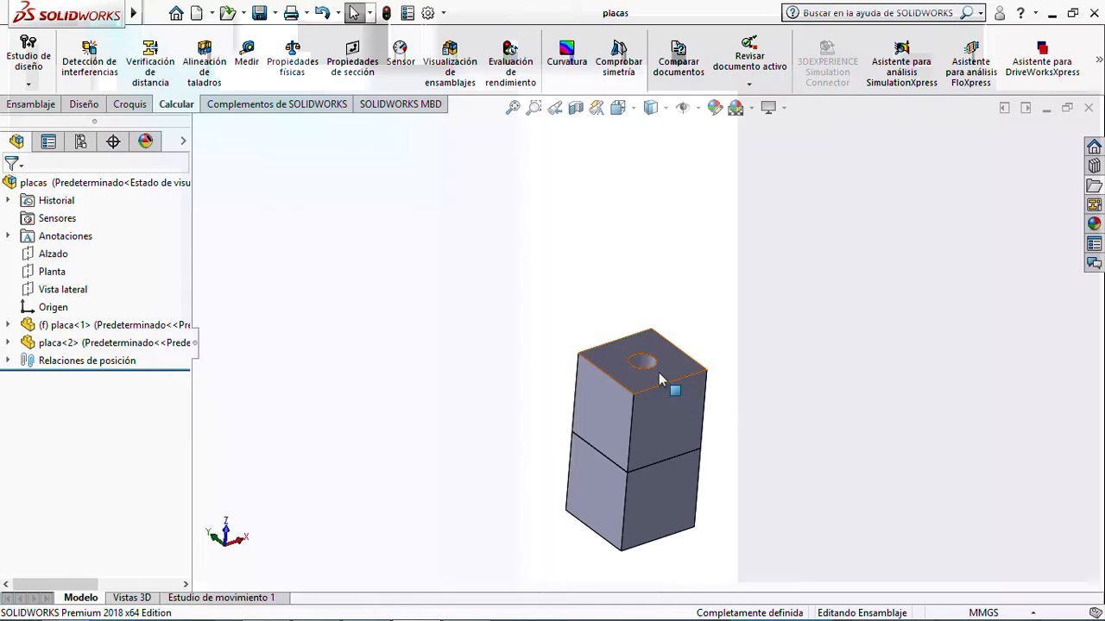
key("ctrl+7")
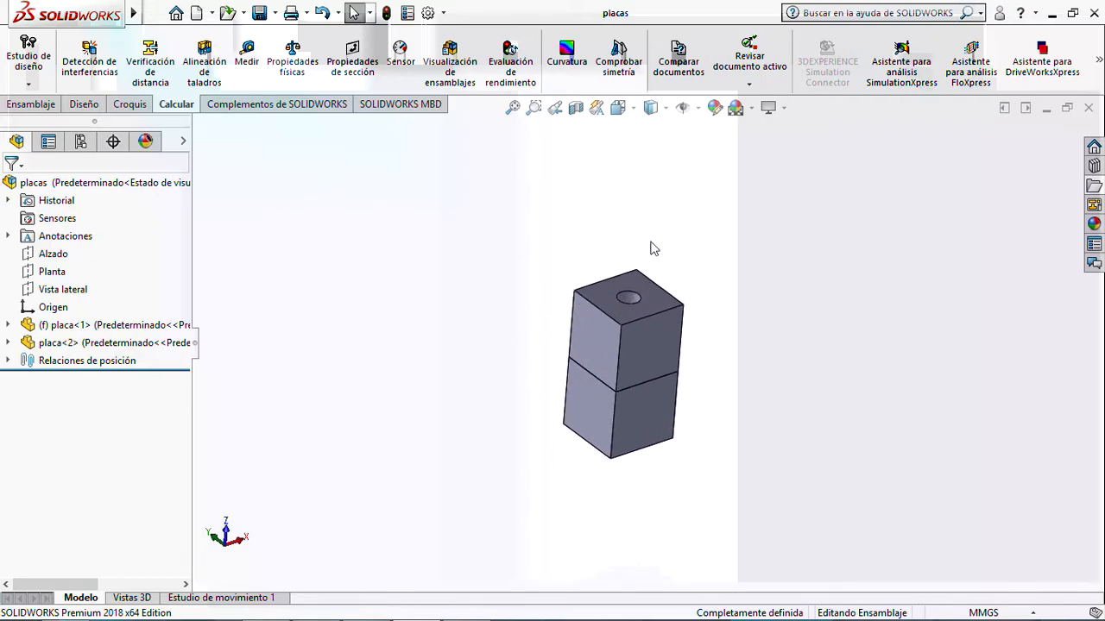
scroll(654, 248, "down", 1)
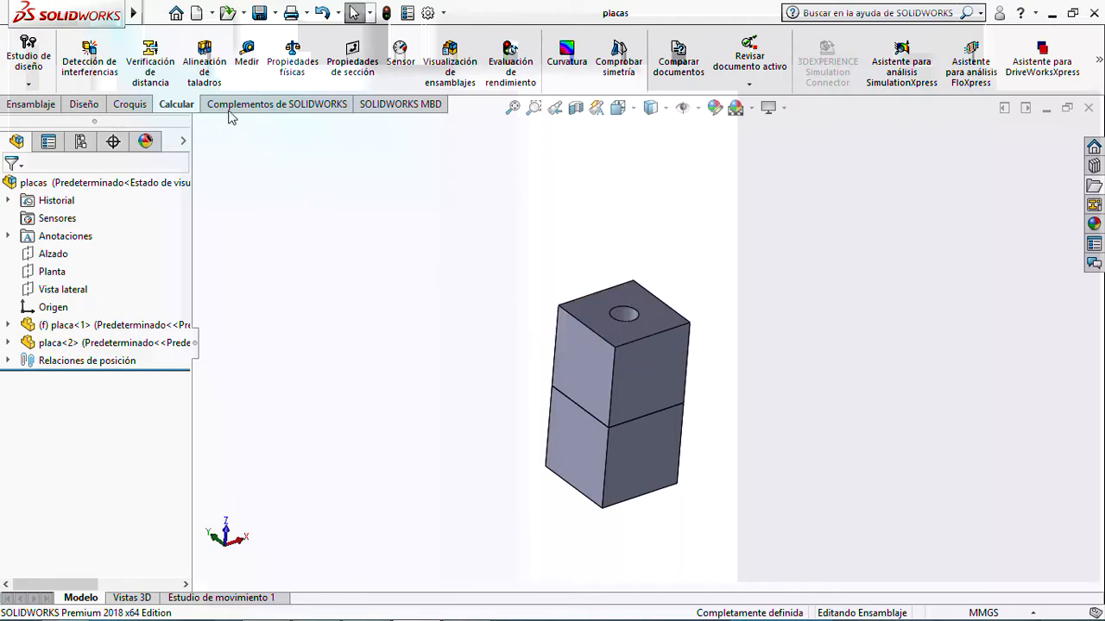
- Load the SOLIDWORKS Simulation add-in and bring up its commands
left_click(259, 104)
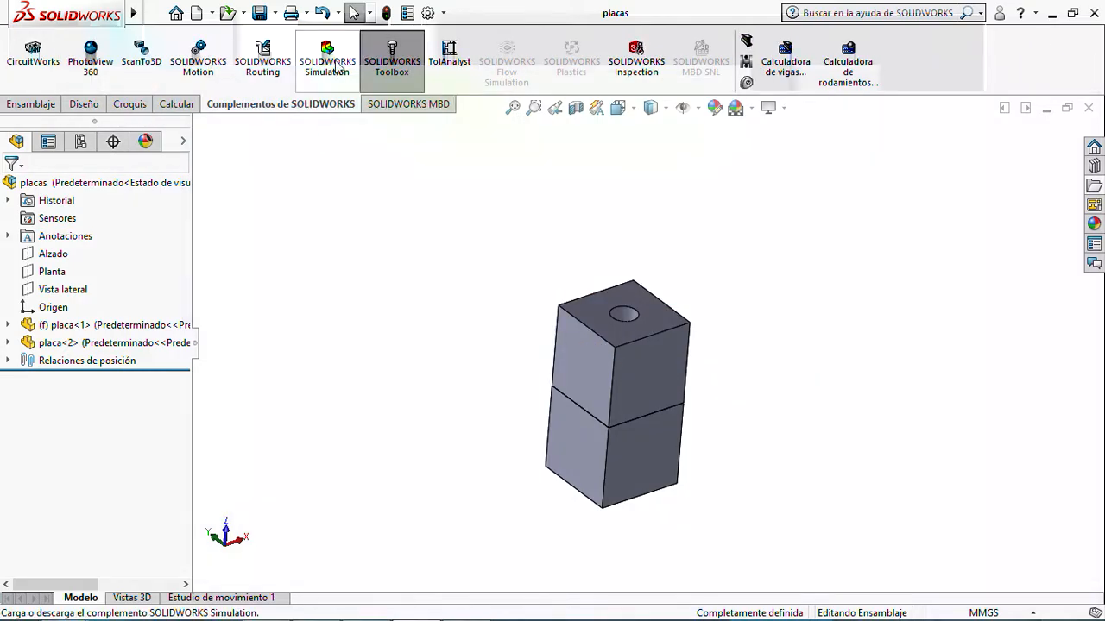
left_click(336, 69)
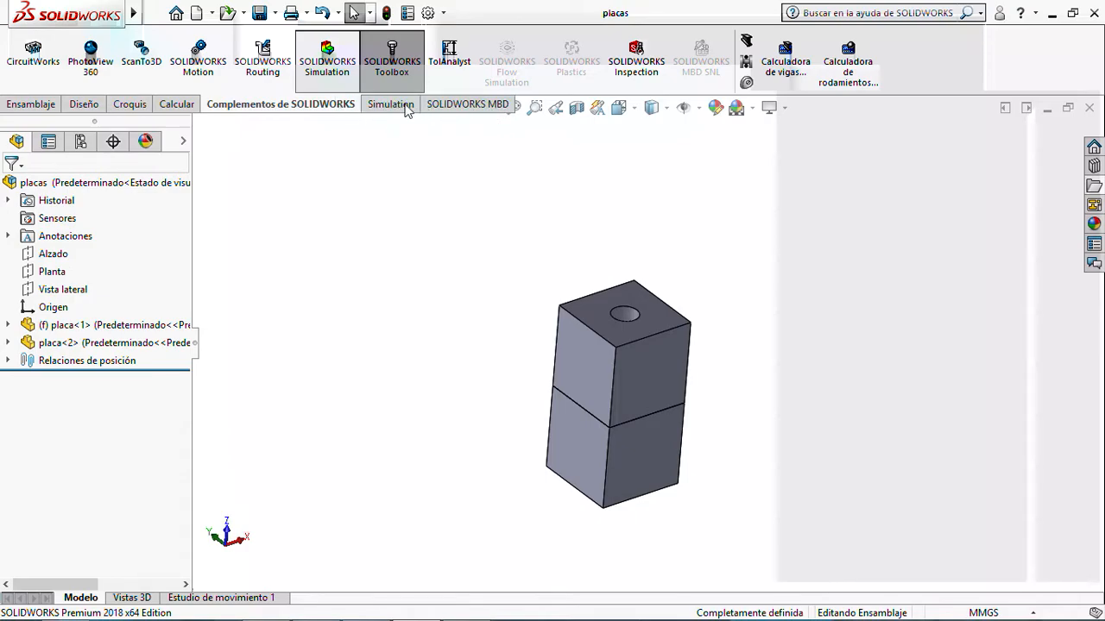
left_click(390, 104)
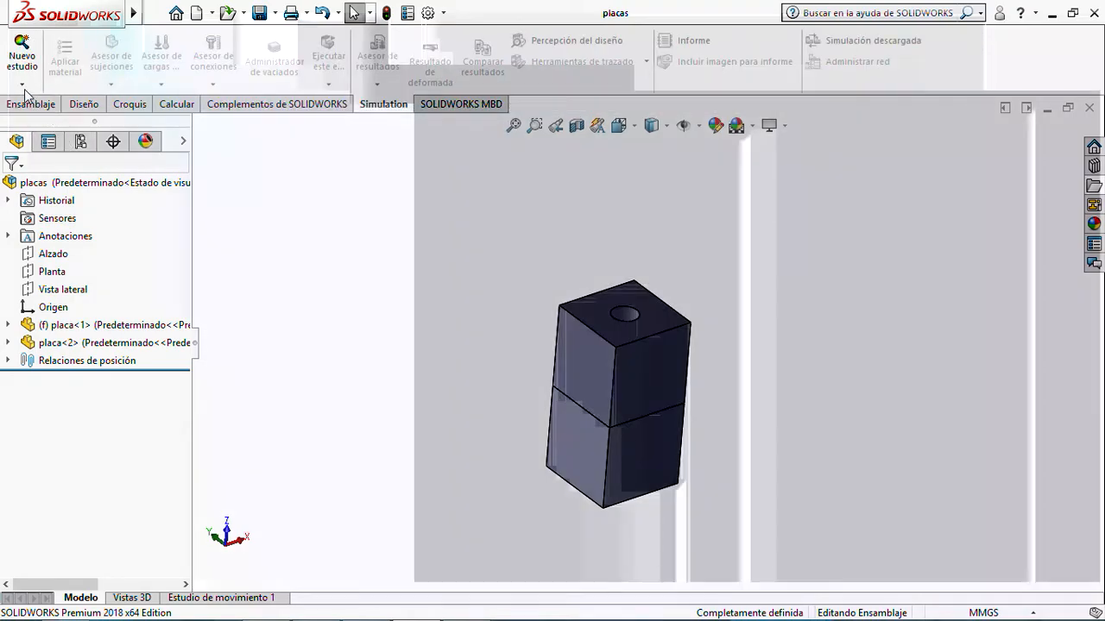
- Create a new static analysis study for the plate assembly with the default settings
left_click(21, 84)
left_click(34, 104)
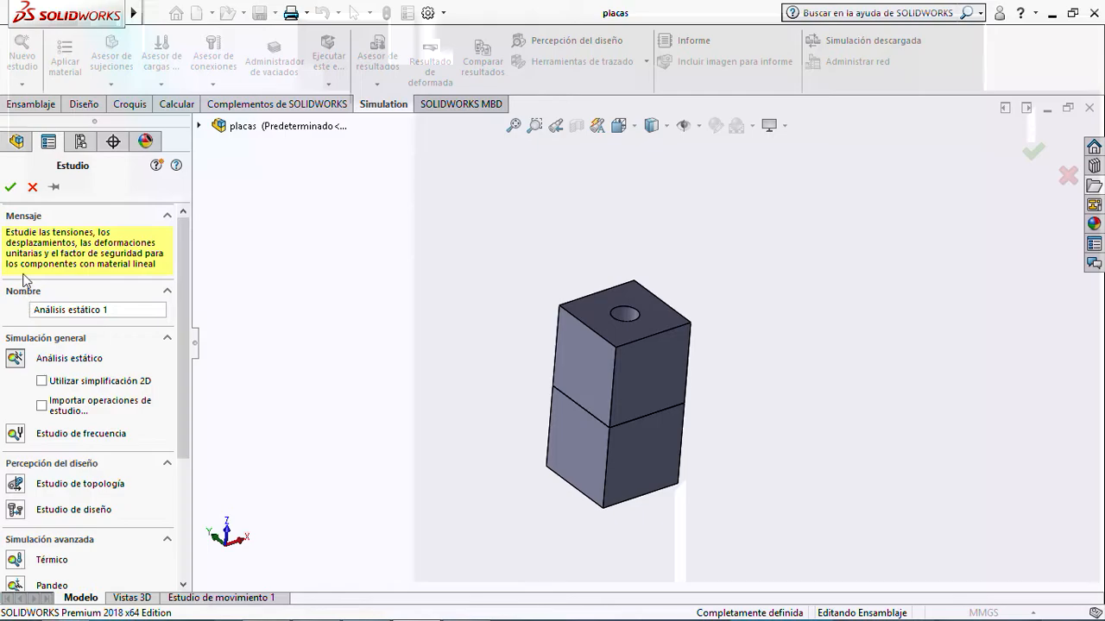
left_click(10, 186)
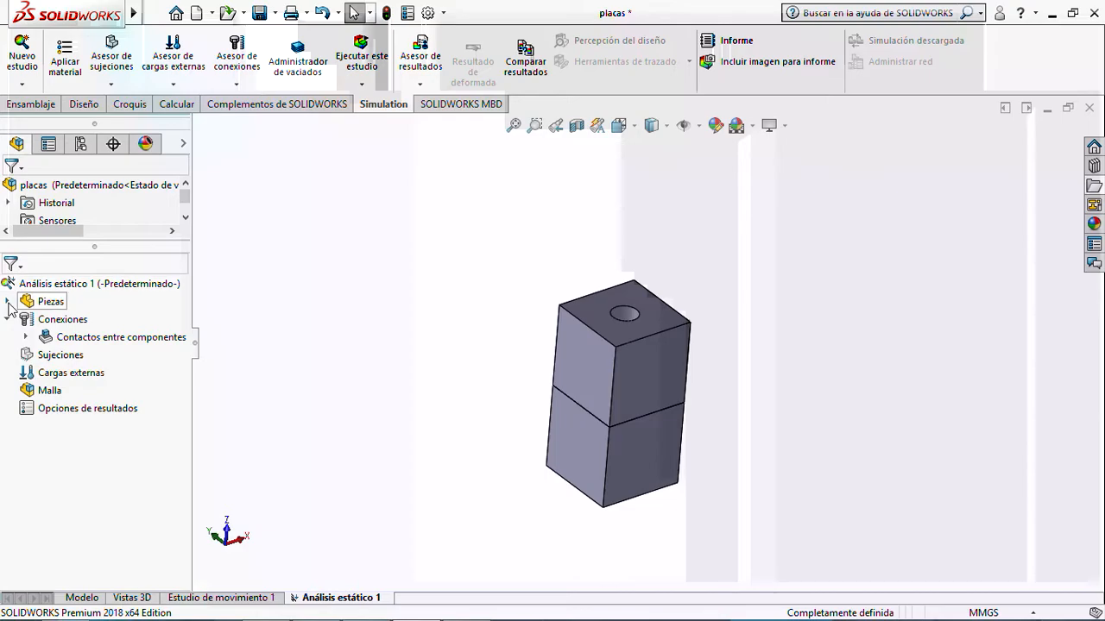
left_click(8, 302)
left_click(8, 302)
- Switch to the Word guide and review the joint's assumptions, bolt specification, preload and load calculations, and return to SOLIDWORKS
mouse_move(354, 617)
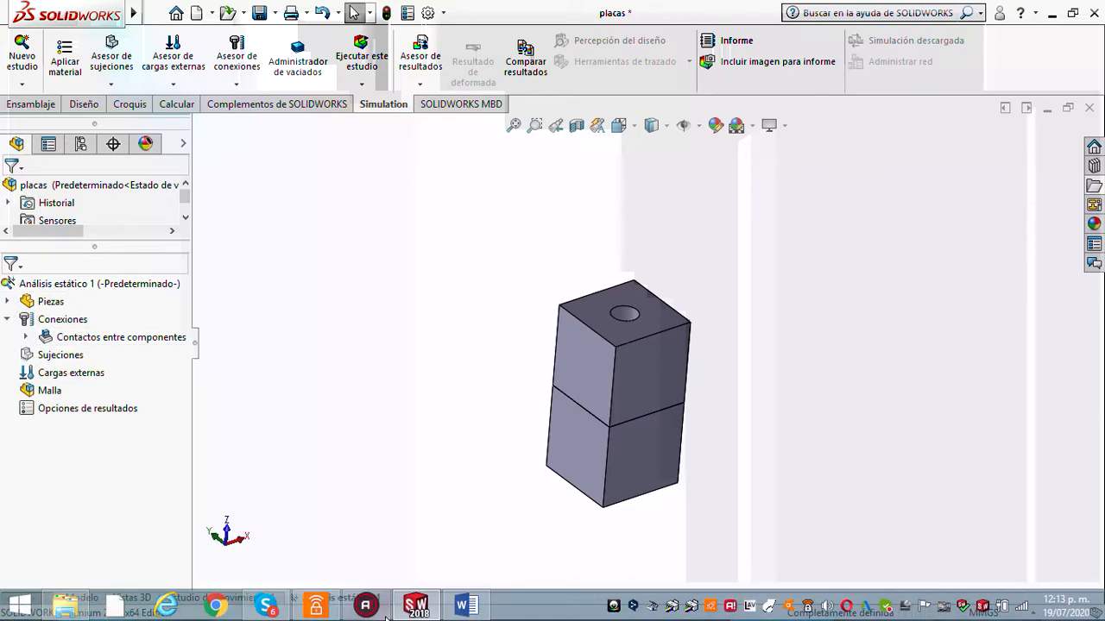
left_click(483, 599)
scroll(644, 378, "up", 3)
scroll(645, 378, "down", 2)
scroll(644, 378, "up", 3)
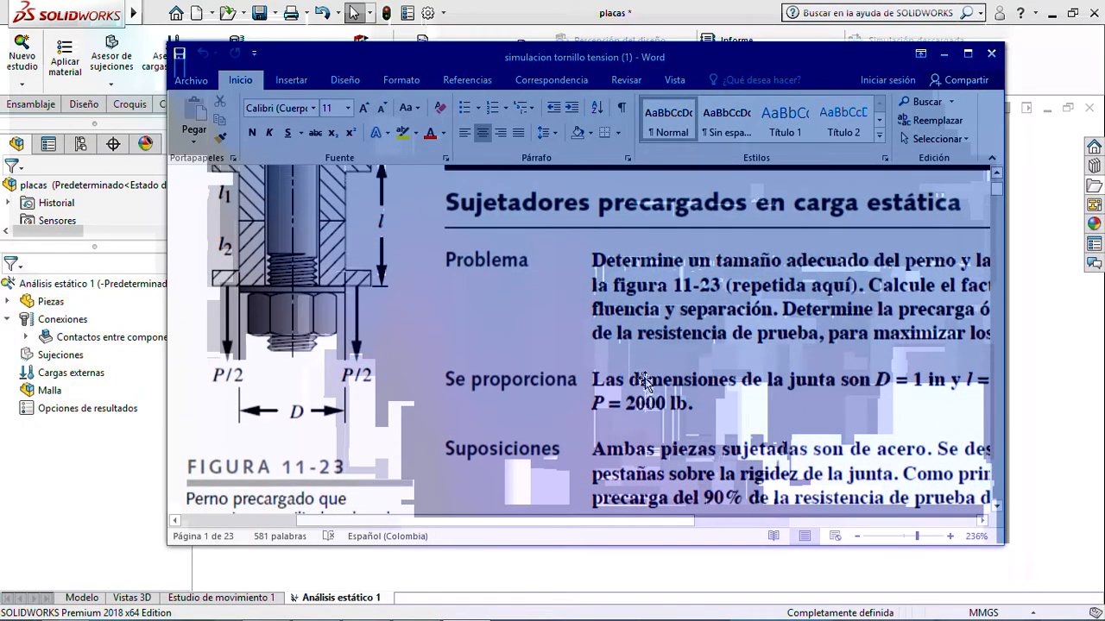
left_click_drag(622, 519, 707, 518)
scroll(699, 418, "down", 3)
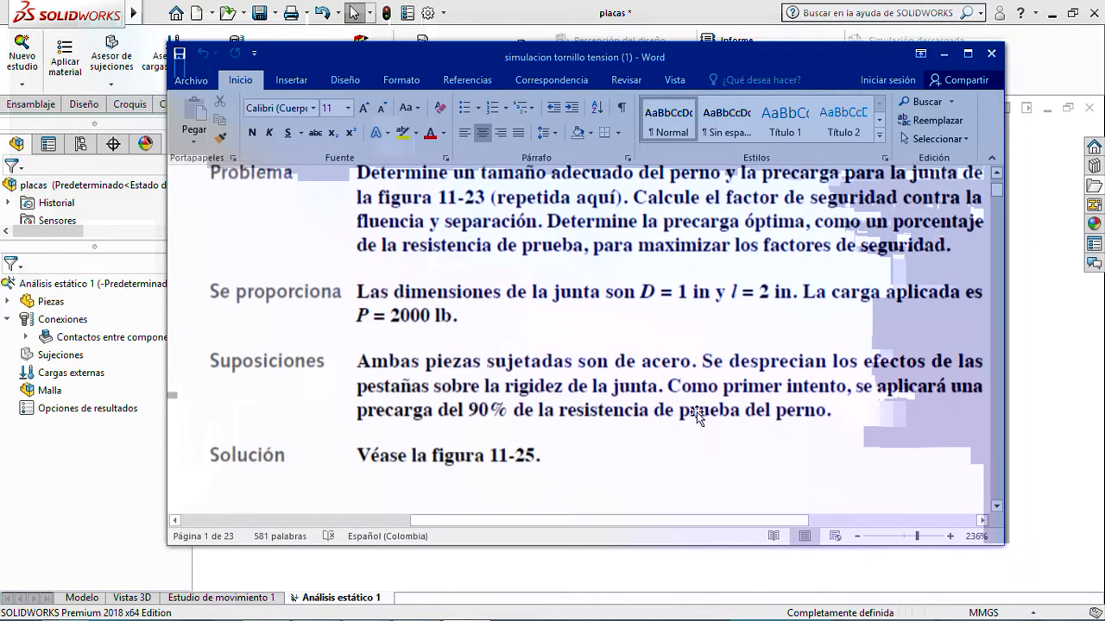
scroll(697, 412, "down", 3)
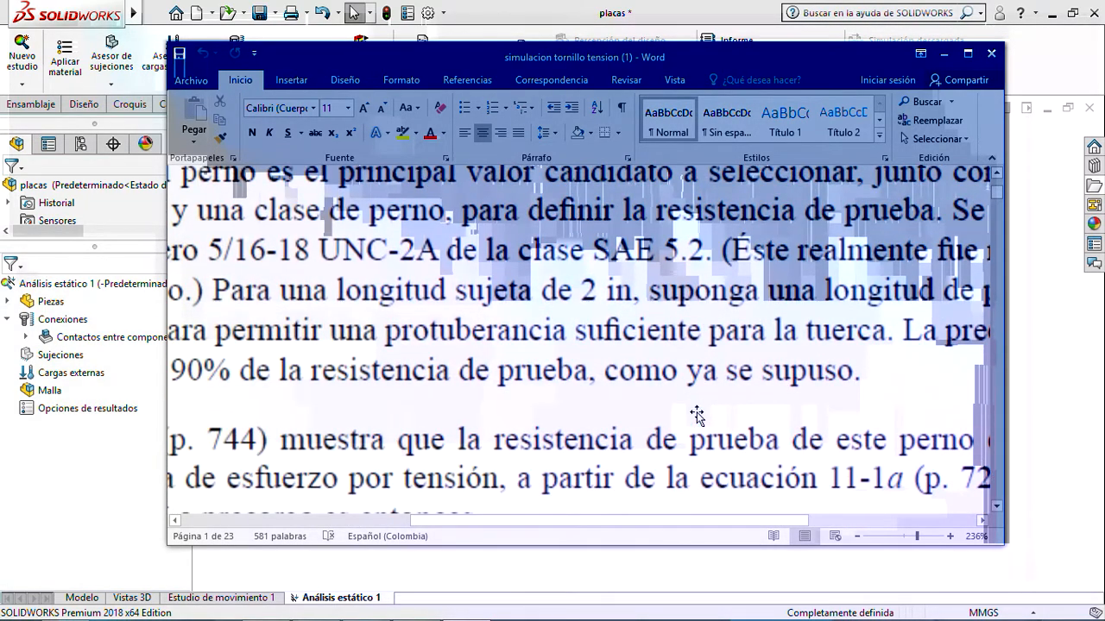
left_click_drag(594, 521, 565, 530)
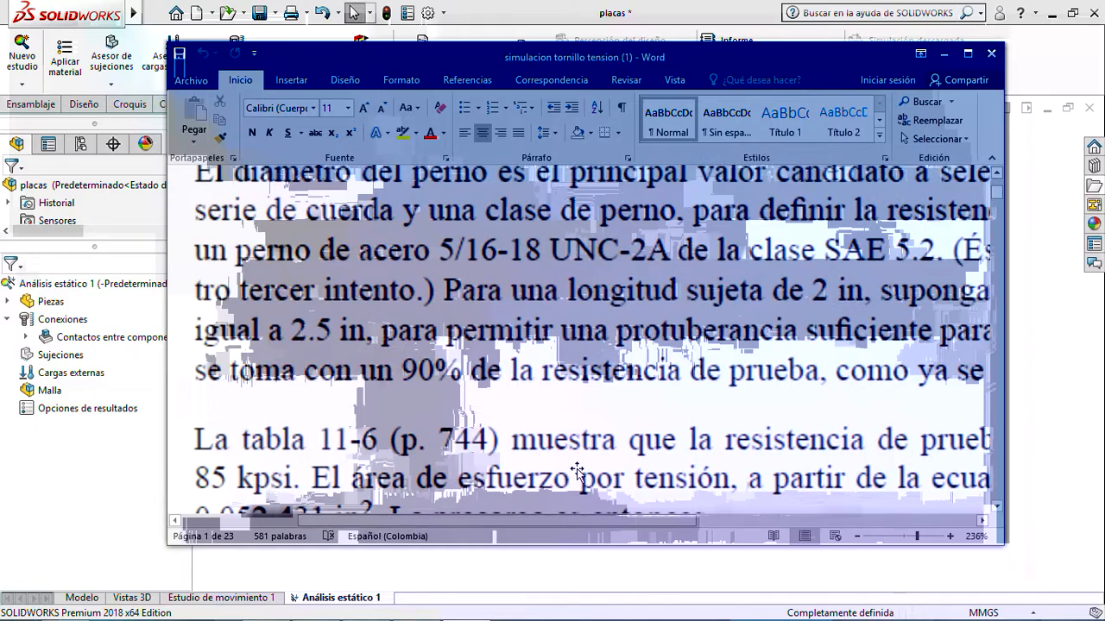
scroll(577, 419, "down", 3)
scroll(577, 419, "down", 5)
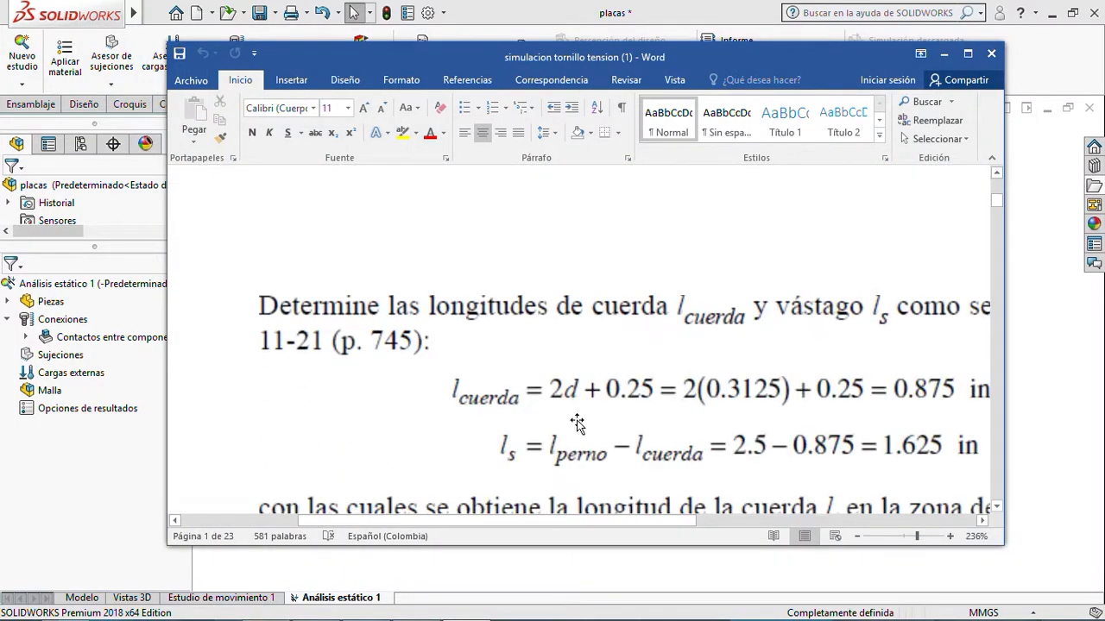
scroll(577, 423, "down", 6)
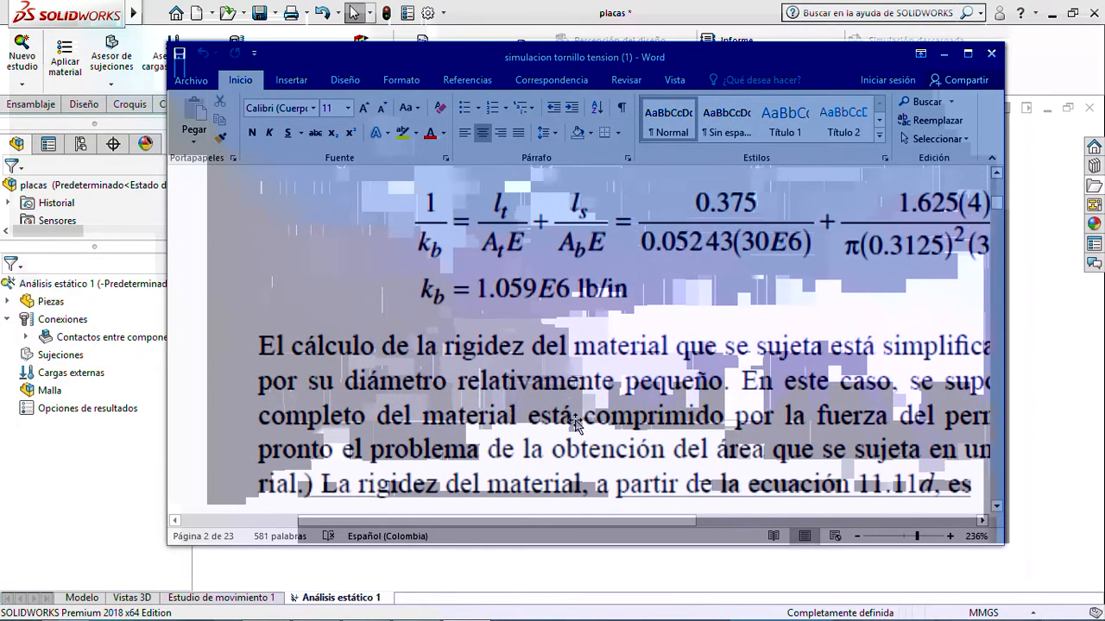
scroll(576, 423, "down", 8)
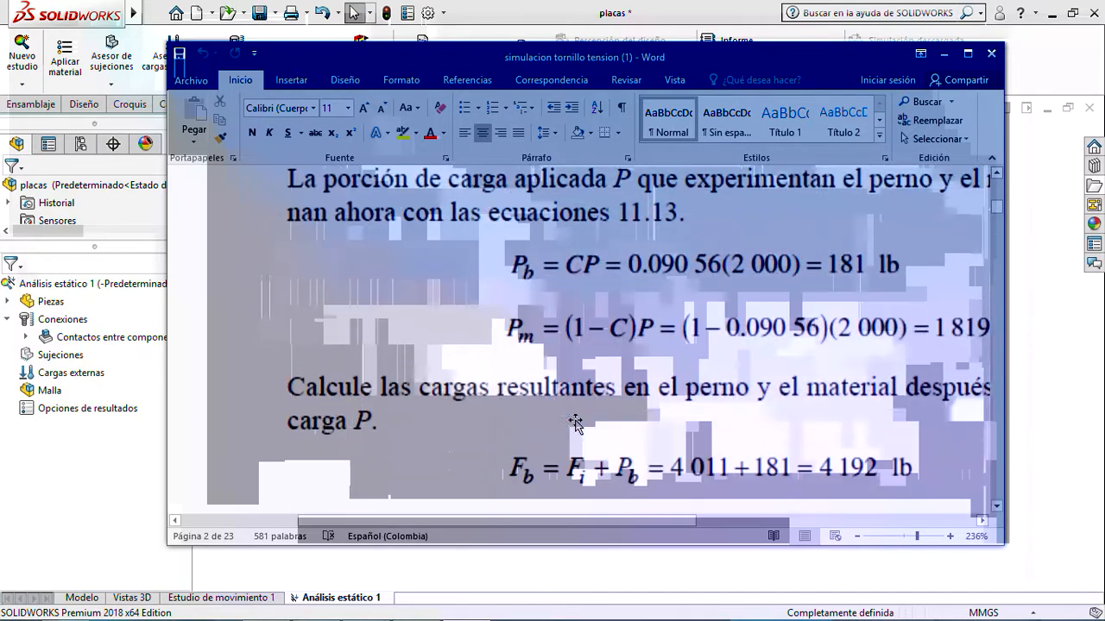
scroll(575, 420, "down", 3)
scroll(576, 419, "up", 3)
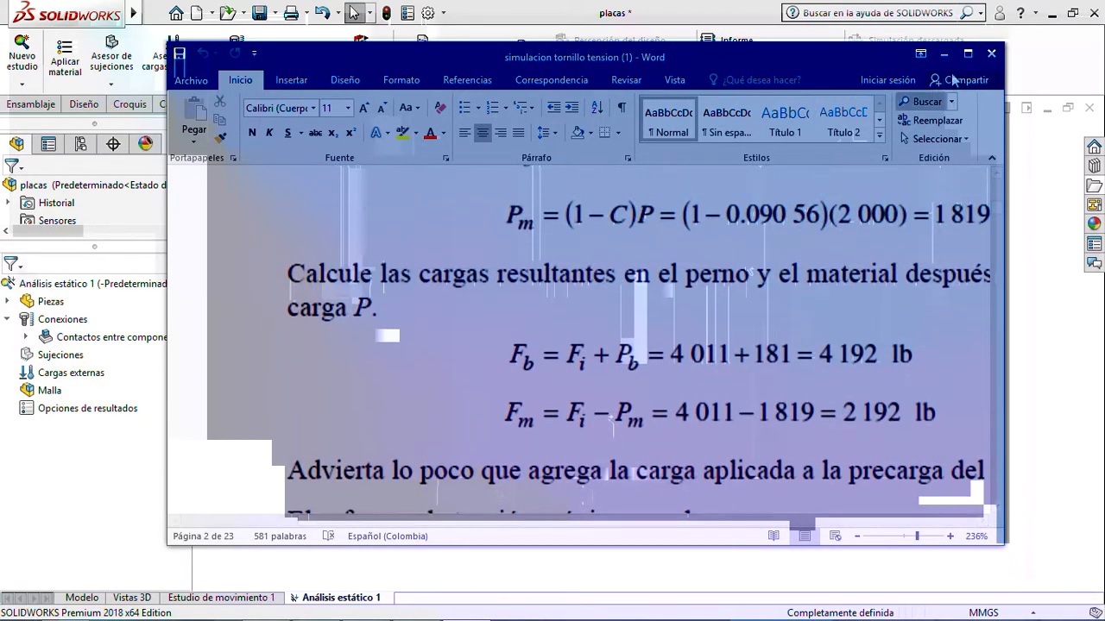
left_click(945, 56)
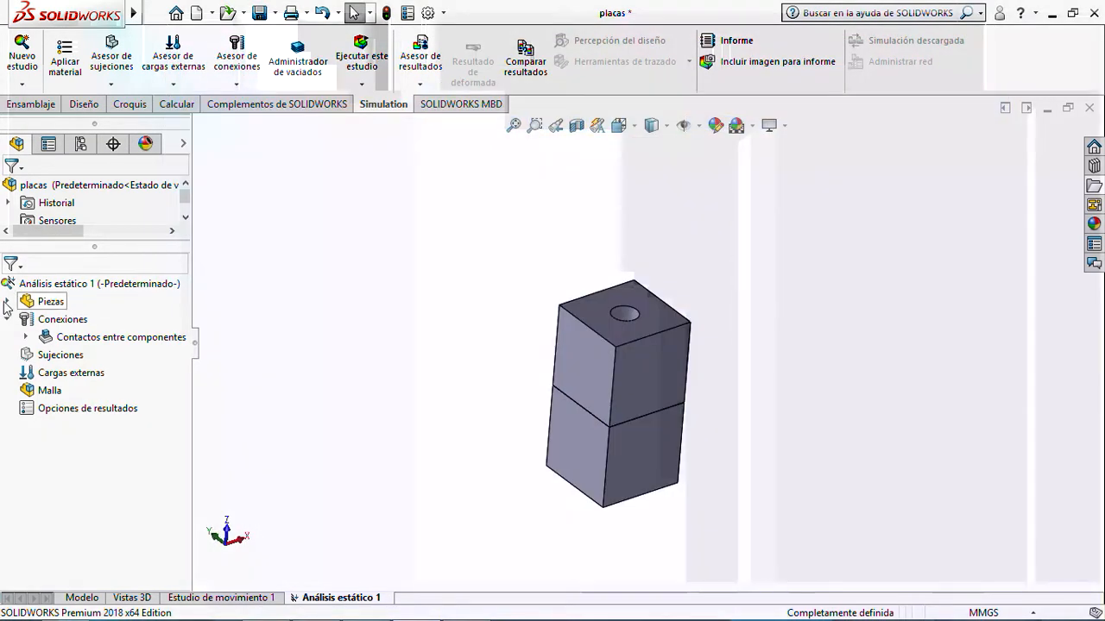
- Apply ASTM A36 steel to all parts of the static study and check the material listed for both plates
right_click(38, 306)
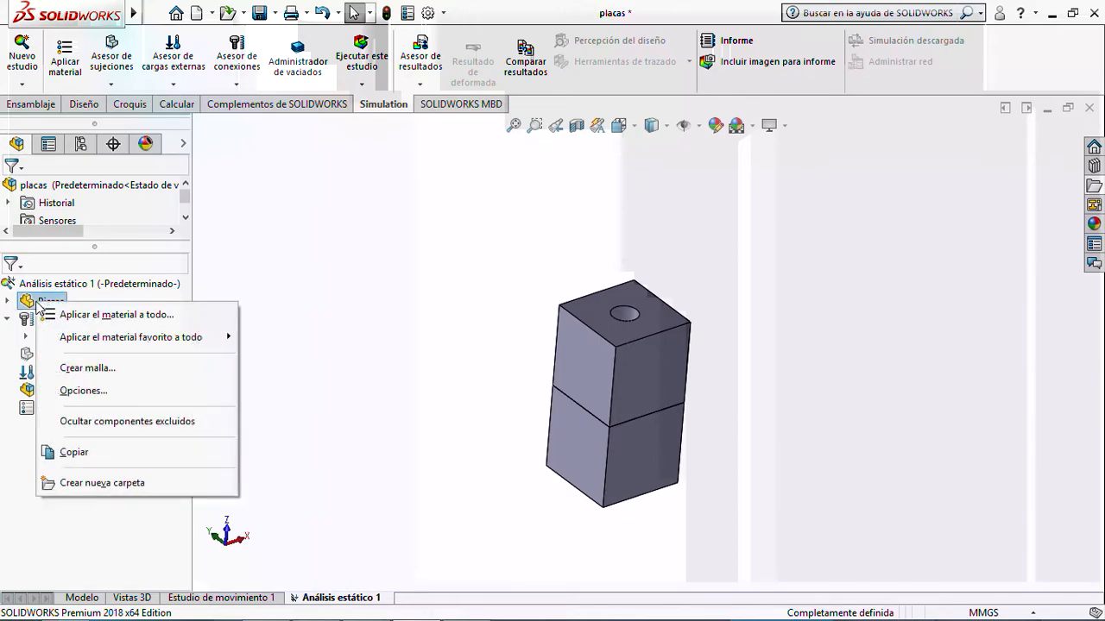
left_click(121, 314)
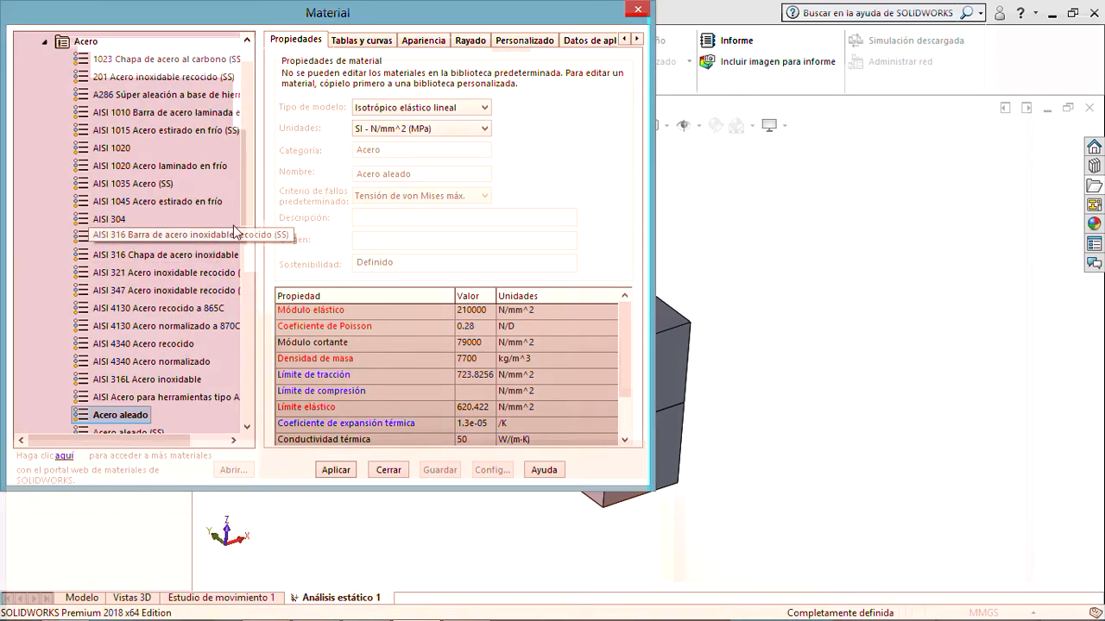
left_click_drag(244, 211, 256, 319)
left_click_drag(256, 317, 272, 199)
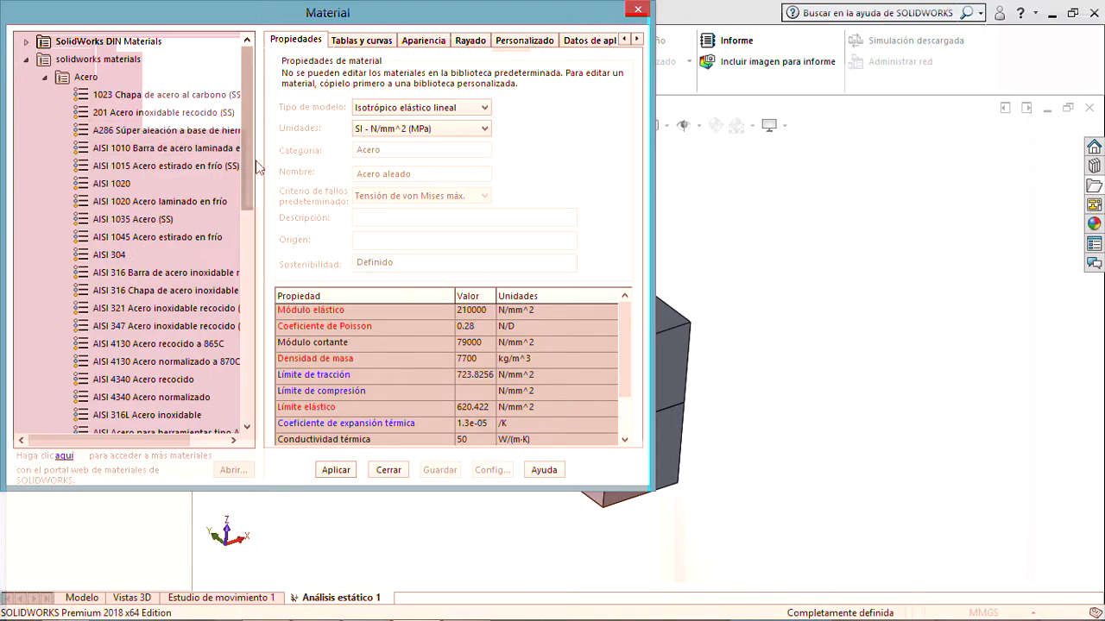
left_click_drag(250, 154, 266, 221)
left_click(129, 344)
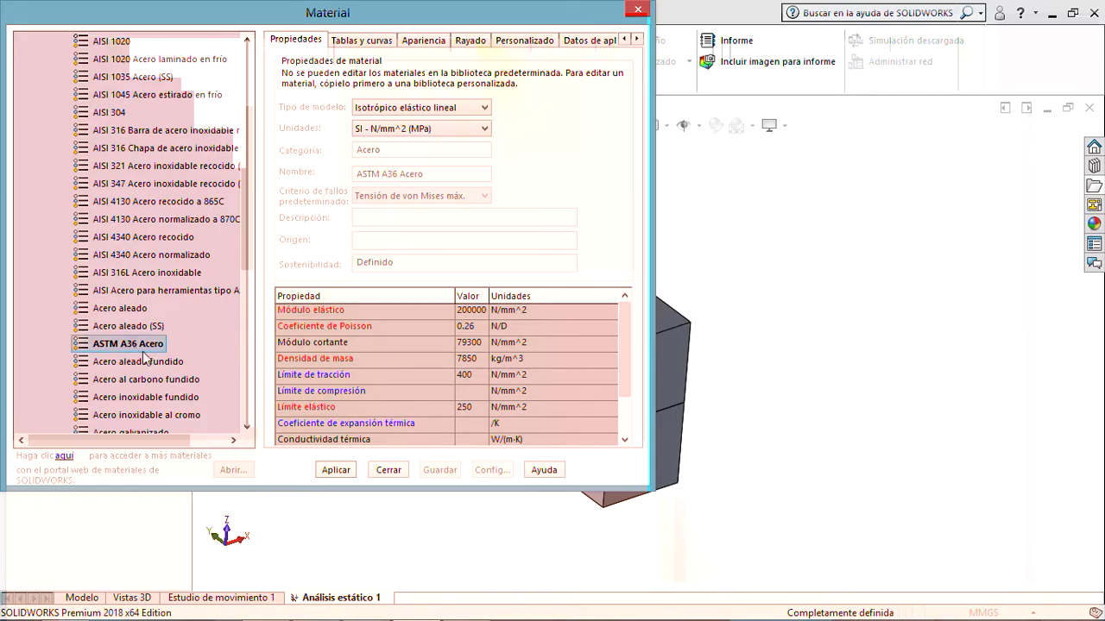
left_click(336, 473)
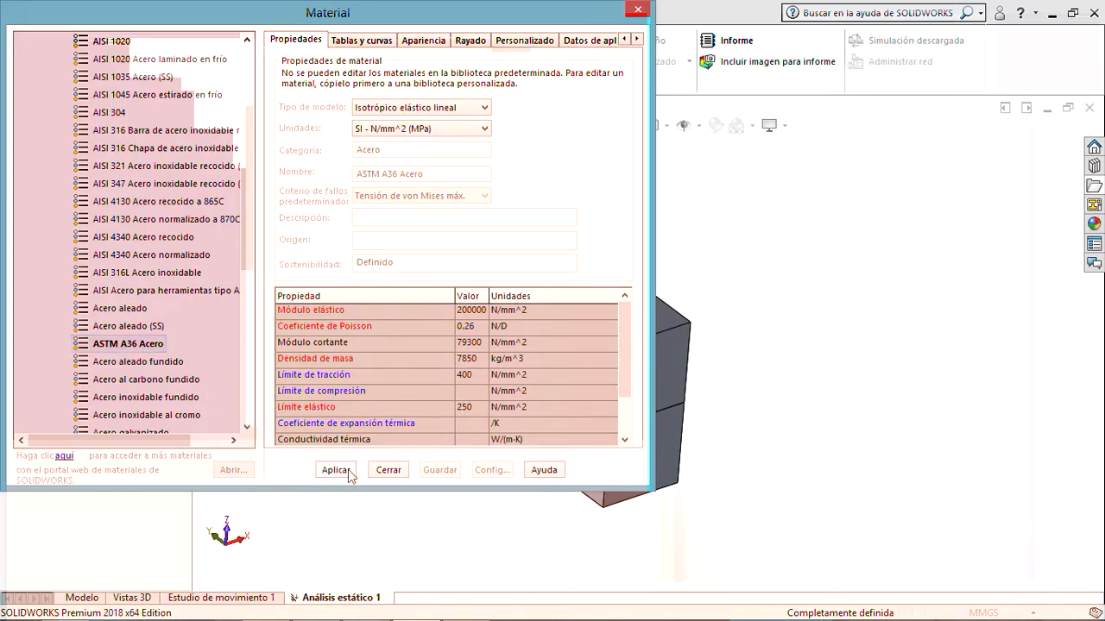
left_click(389, 470)
scroll(653, 323, "down", 3)
scroll(653, 324, "up", 4)
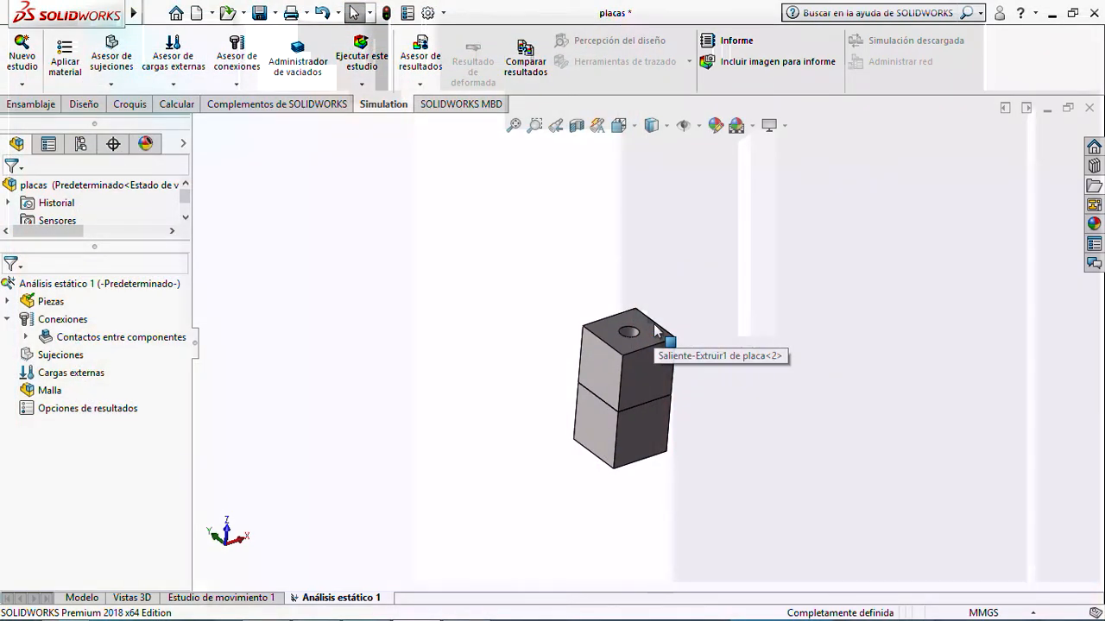
left_click(7, 301)
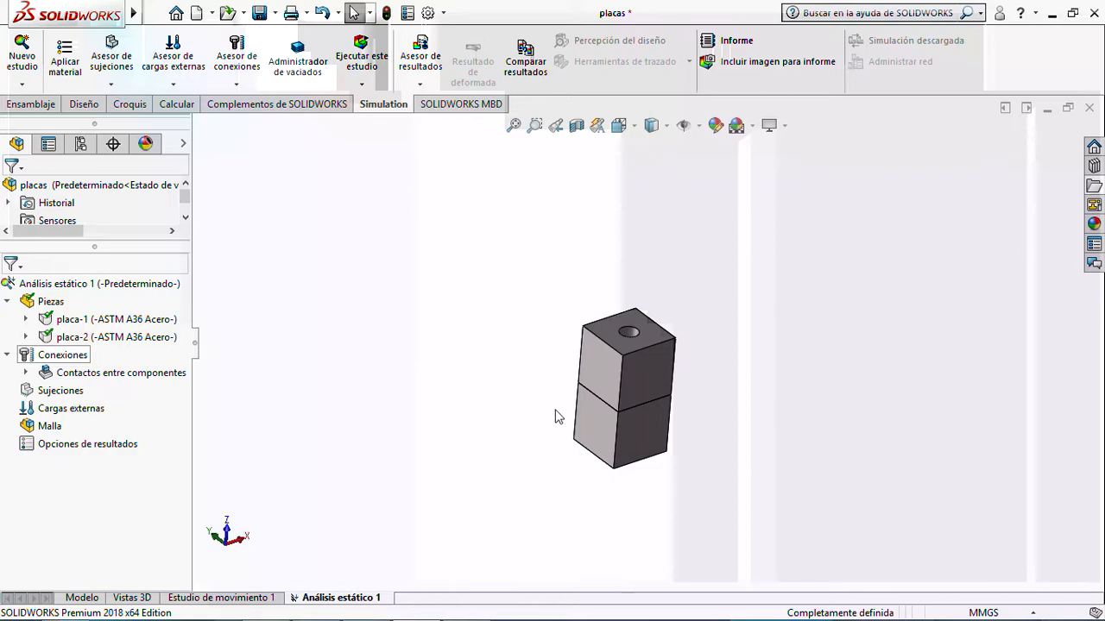
- Change the global component contact of the plate assembly from rigid bonding to no penetration (Sin penetración)
scroll(516, 220, "down", 3)
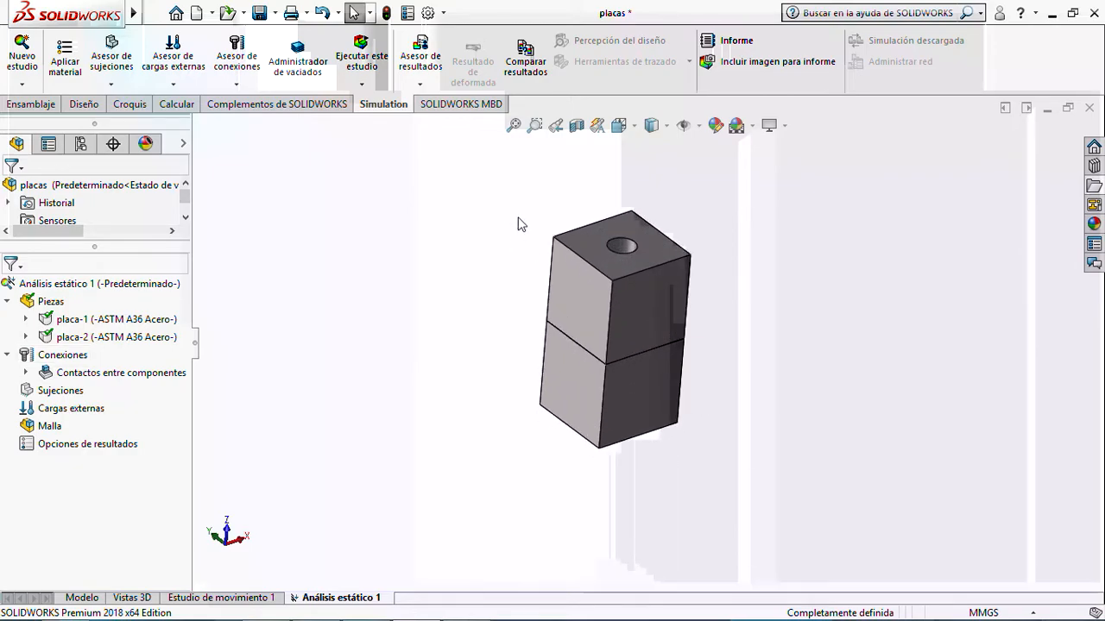
scroll(557, 248, "down", 3)
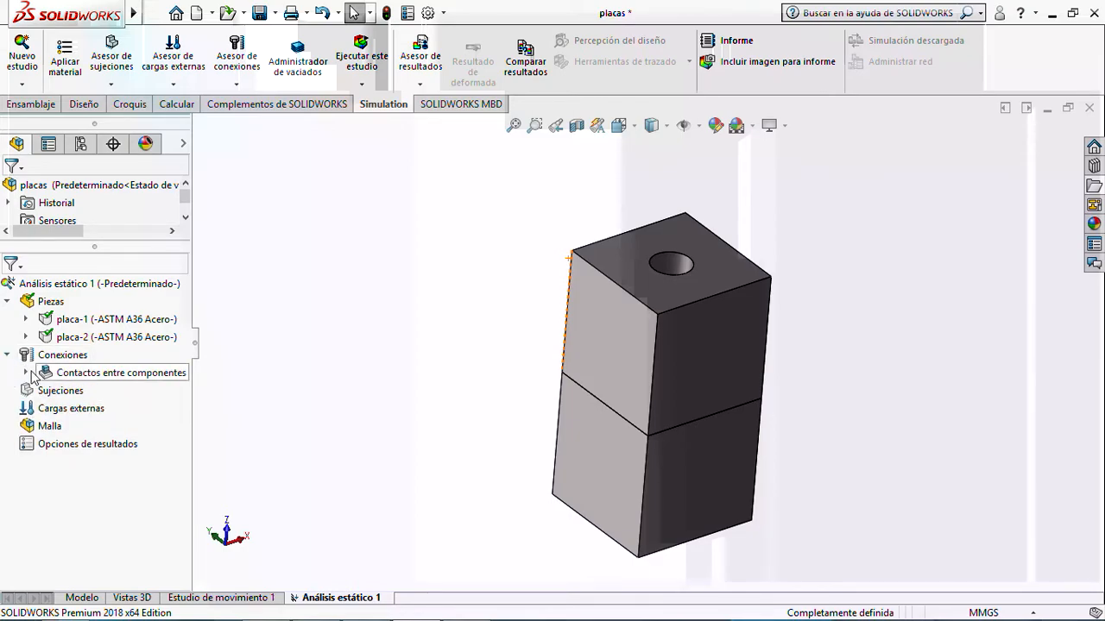
left_click(31, 372)
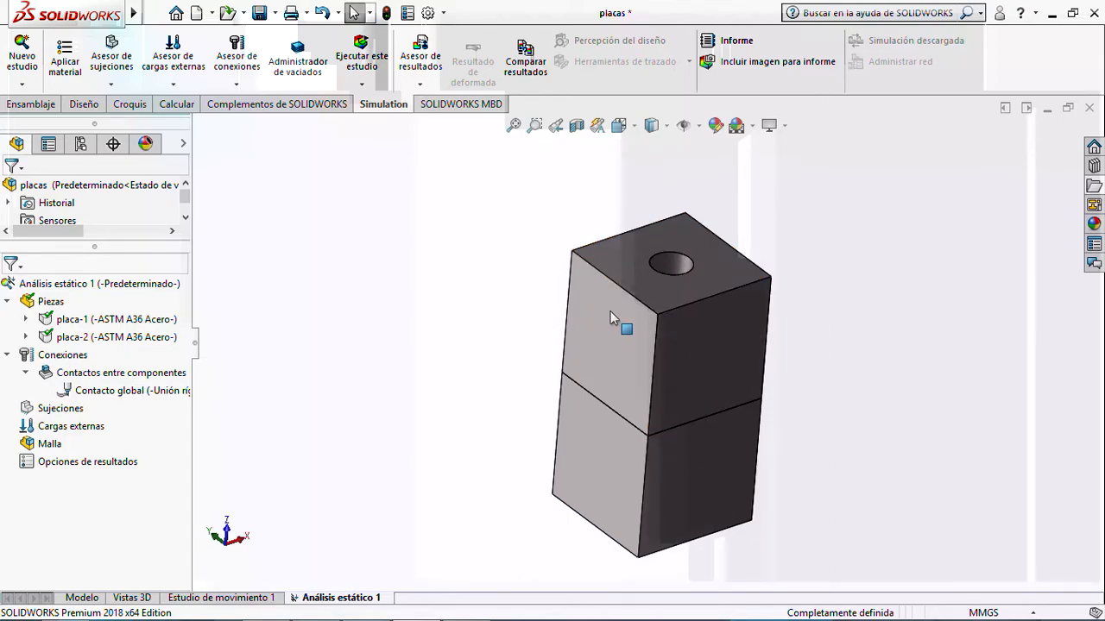
right_click(157, 388)
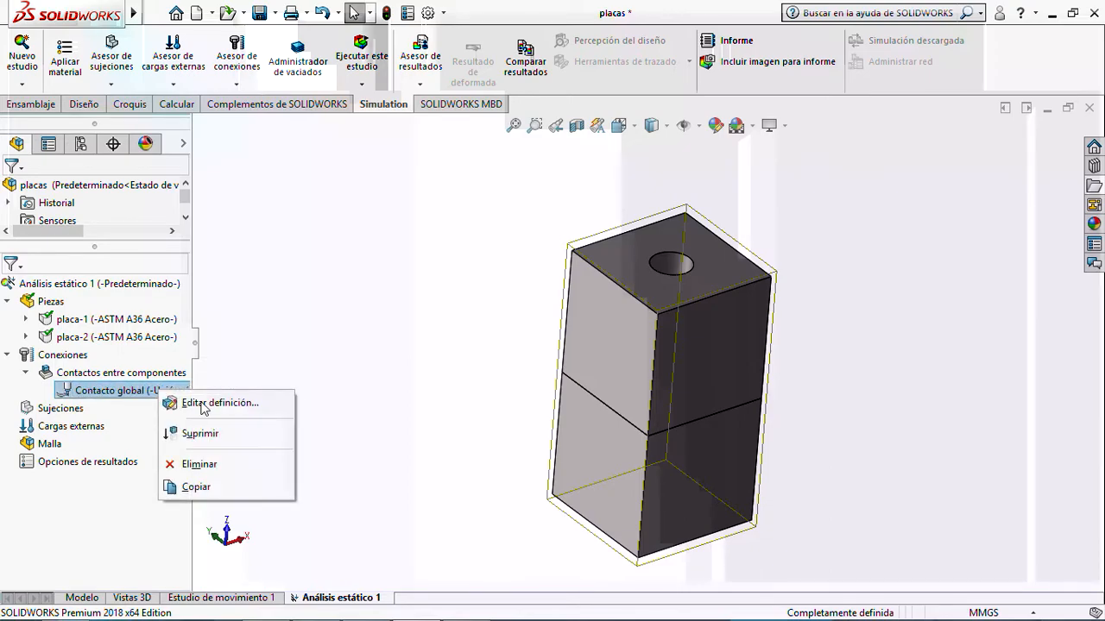
left_click(204, 405)
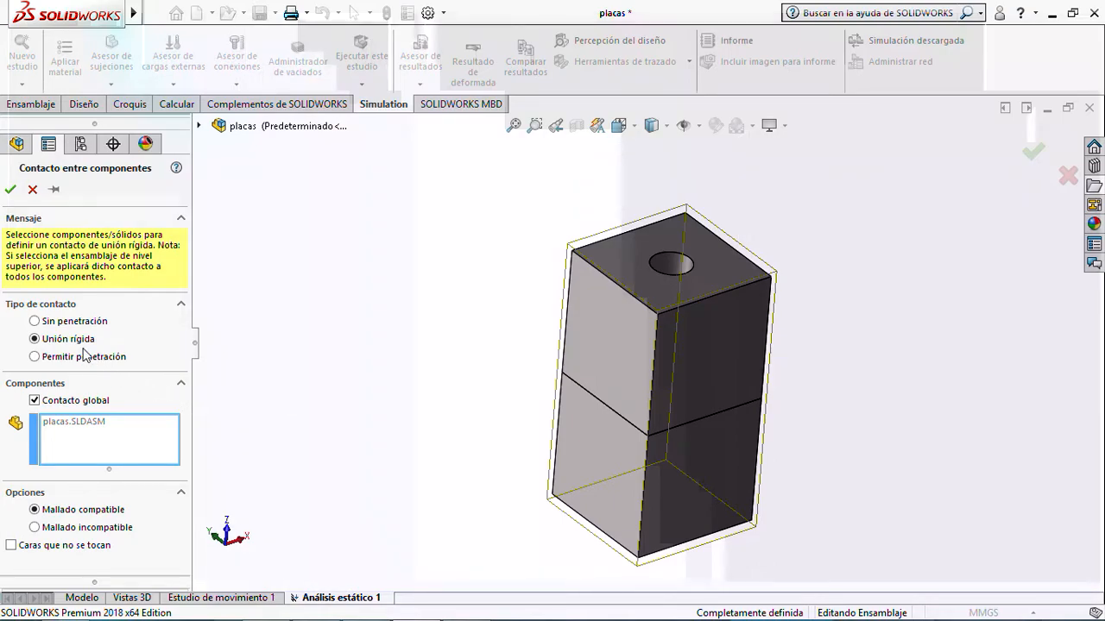
left_click(45, 322)
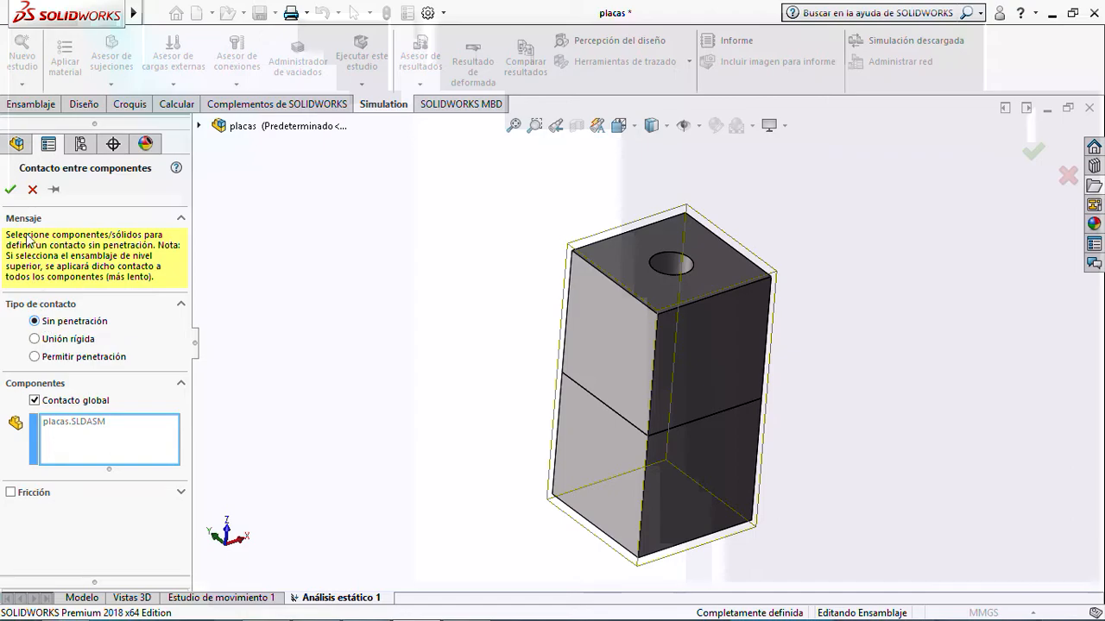
left_click(11, 189)
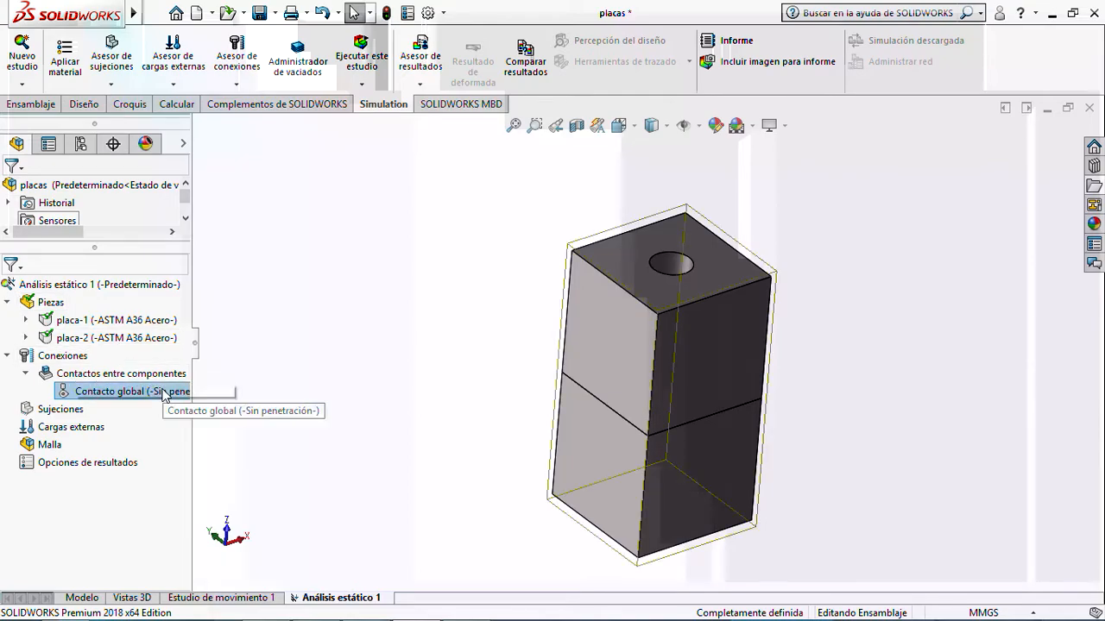
- Add a fixed geometry fixture (Geometría fija) to the bottom face of the lower plate
right_click(48, 412)
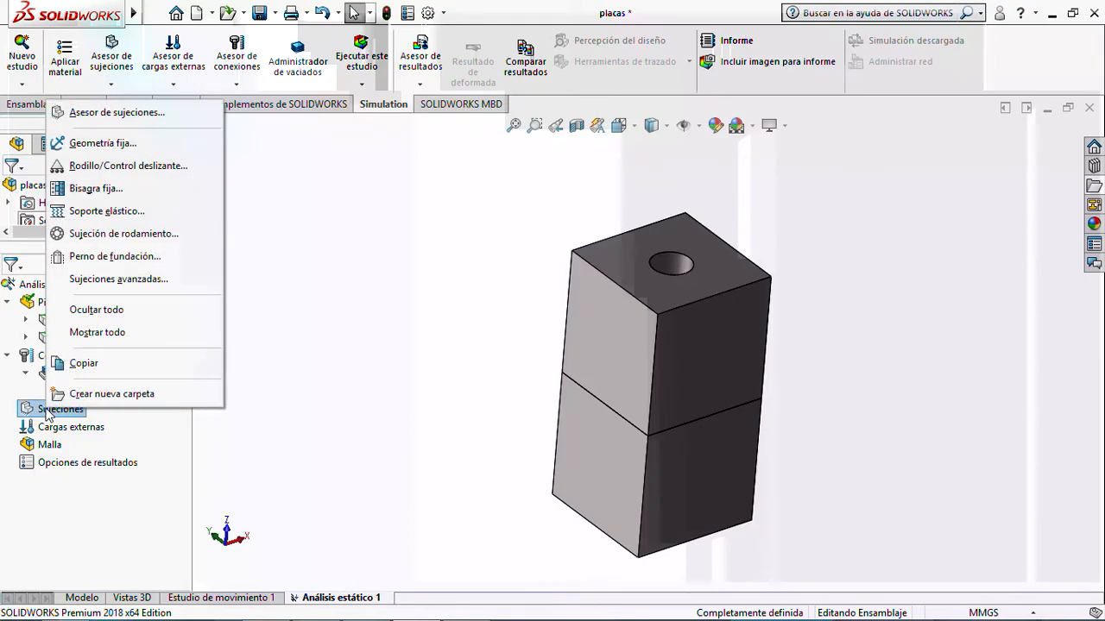
left_click(110, 143)
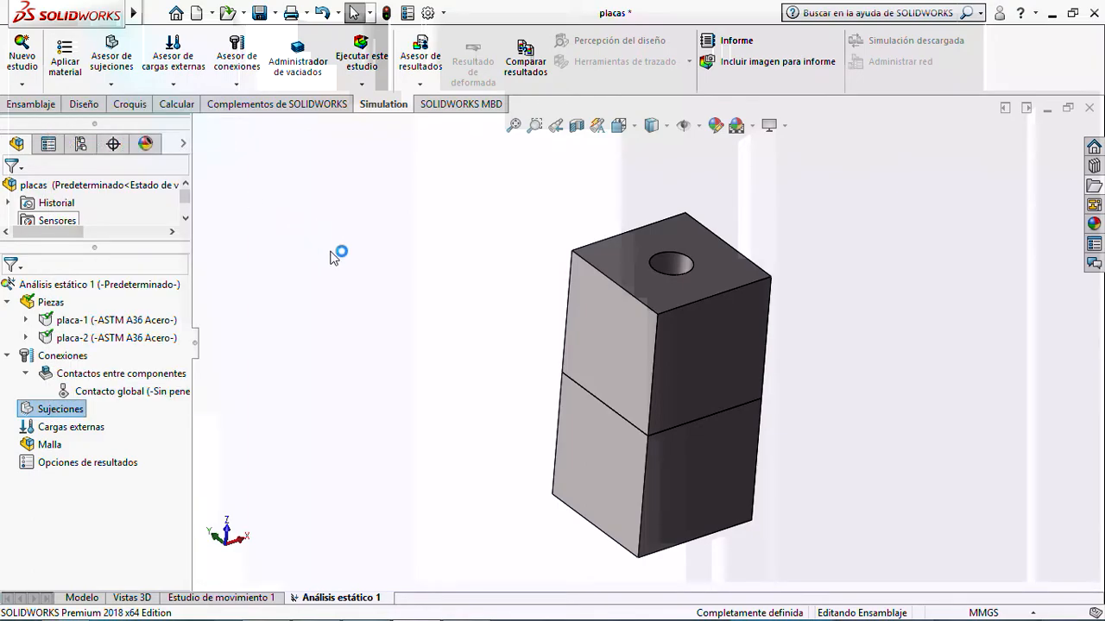
middle_click_drag(393, 355, 484, 164)
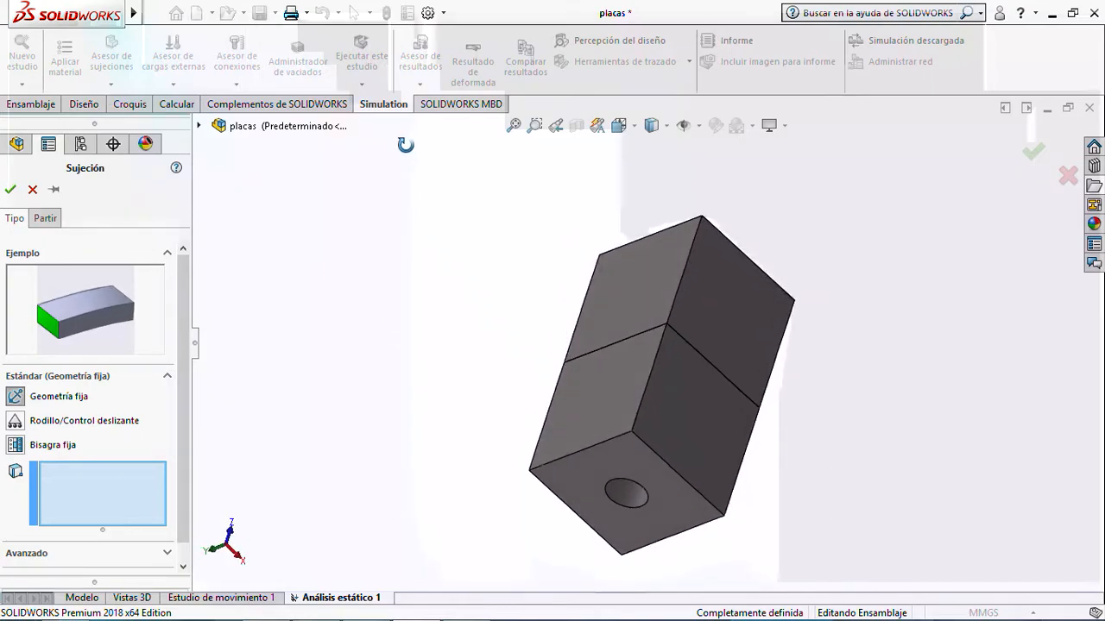
scroll(641, 449, "down", 3)
left_click(639, 450)
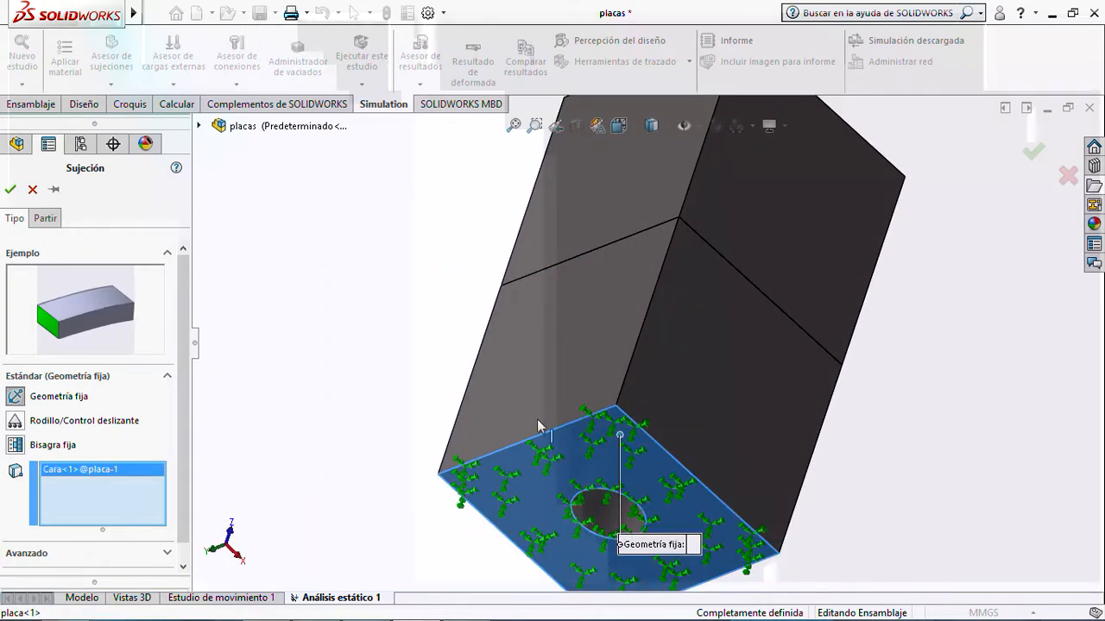
left_click(10, 189)
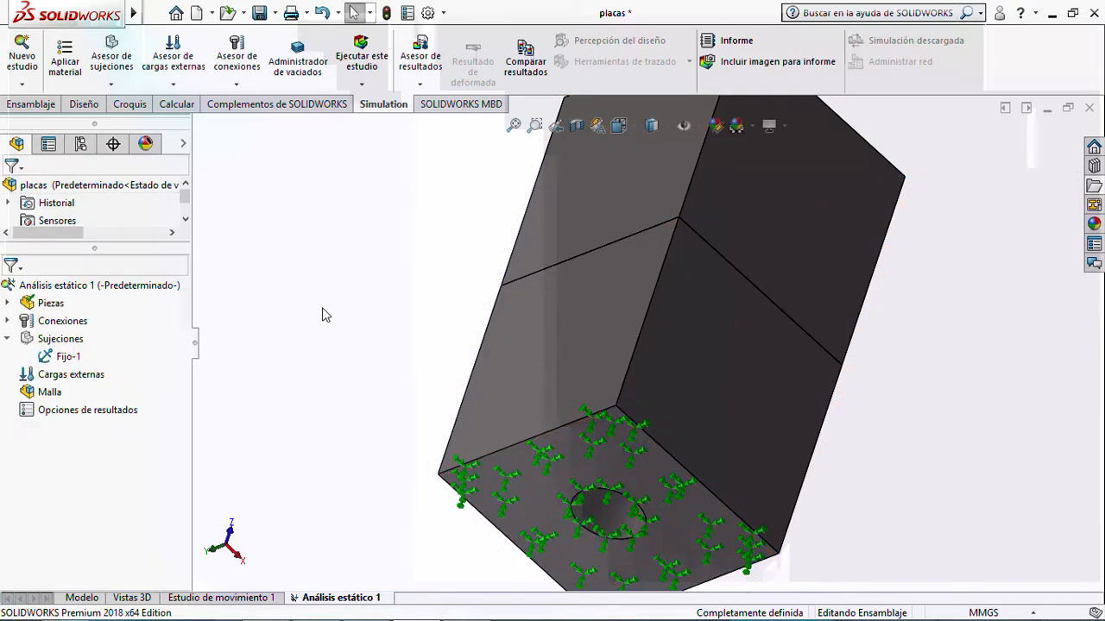
- Inspect the fixture symbols on the underside of the lower plate and the assembly as a whole
key("f")
key("ctrl+7")
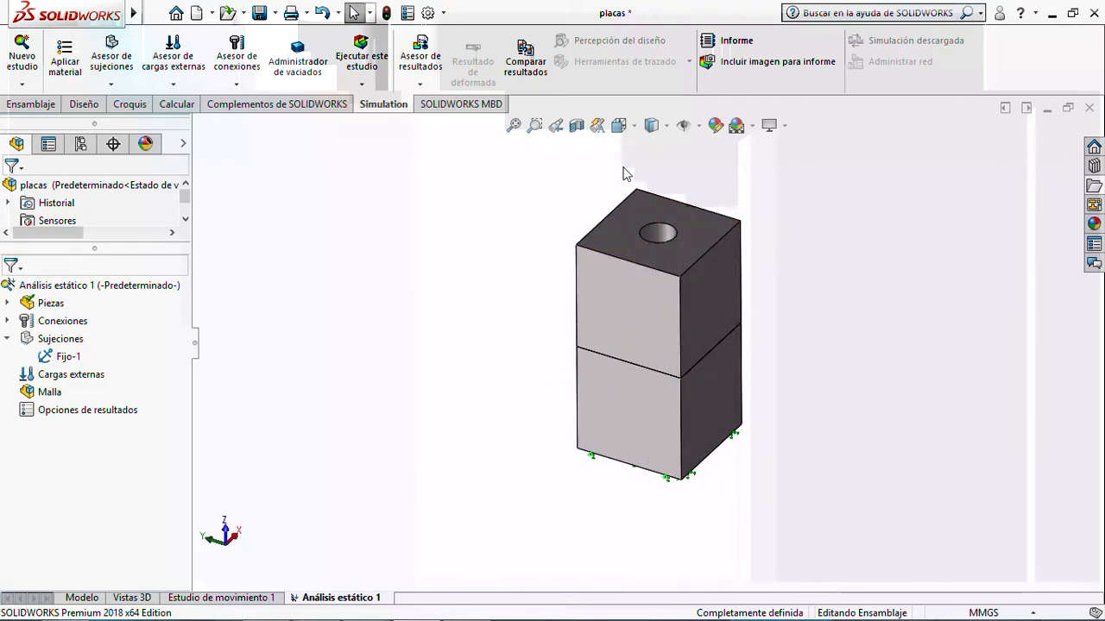
scroll(653, 491, "down", 3)
middle_click_drag(646, 489, 572, 328)
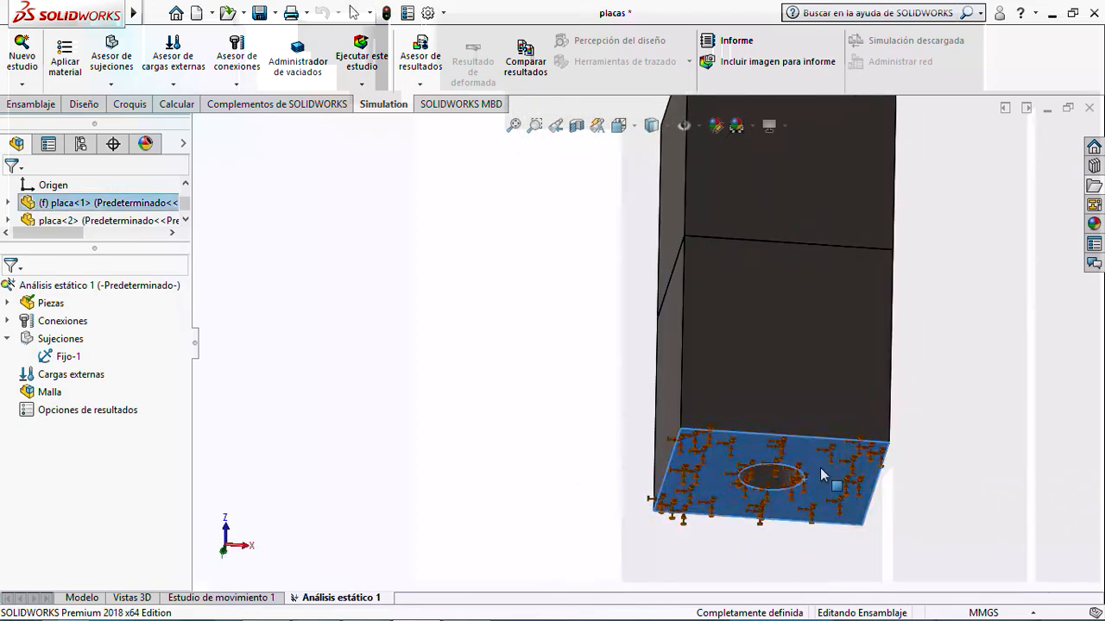
scroll(508, 356, "down", 2)
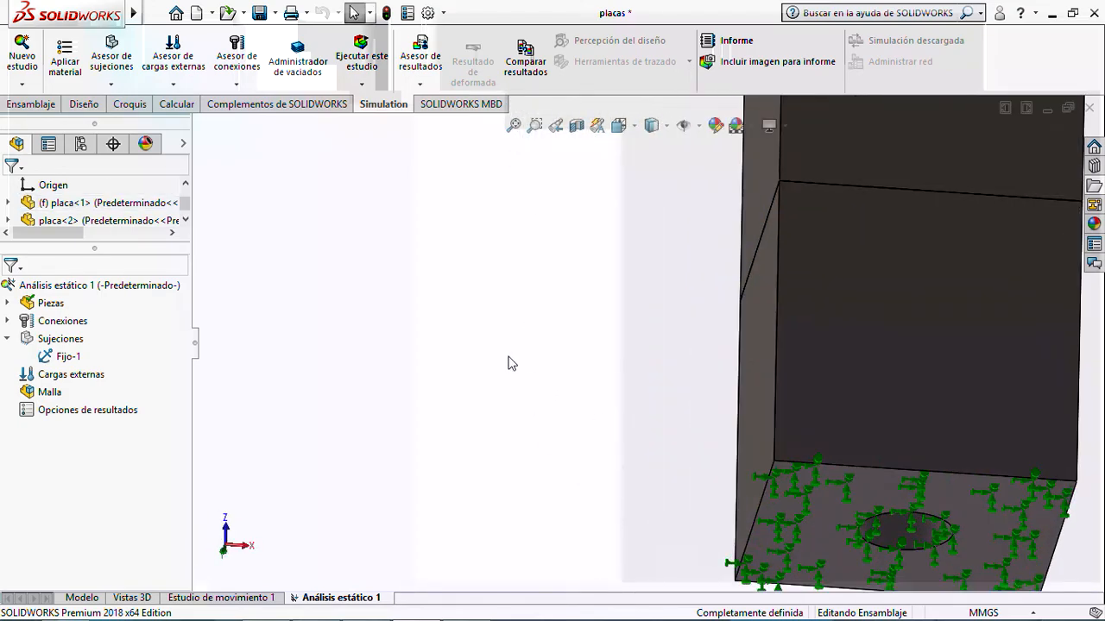
scroll(508, 357, "up", 5)
middle_click_drag(524, 349, 666, 369)
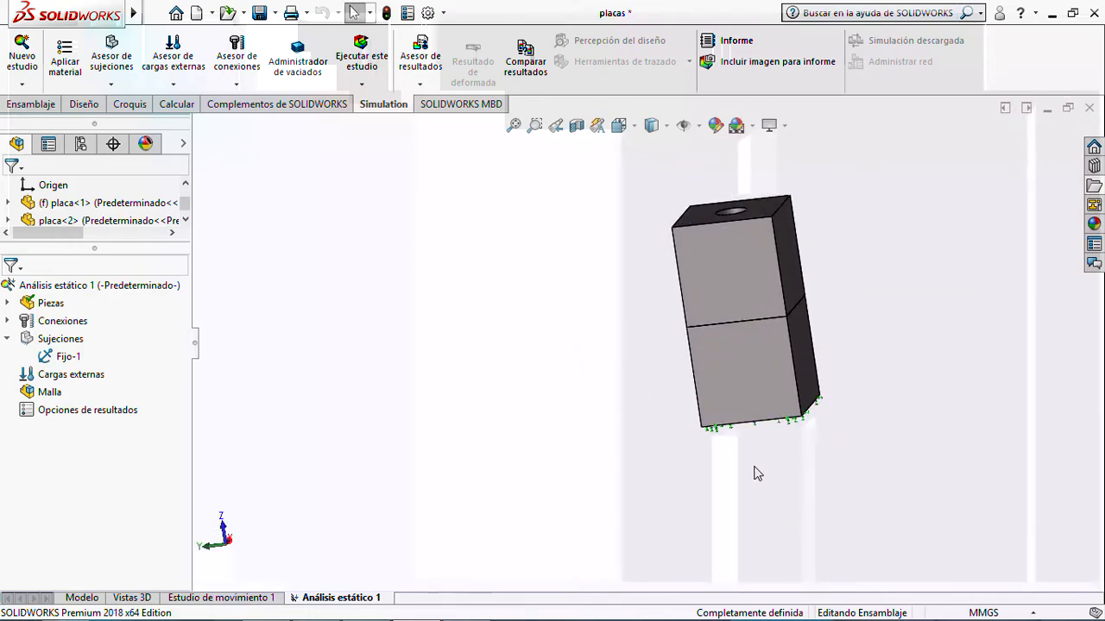
- Switch to the Word guide, examine the bolted joint figure and given load of Example 11-2, and return to SOLIDWORKS
left_click(460, 609)
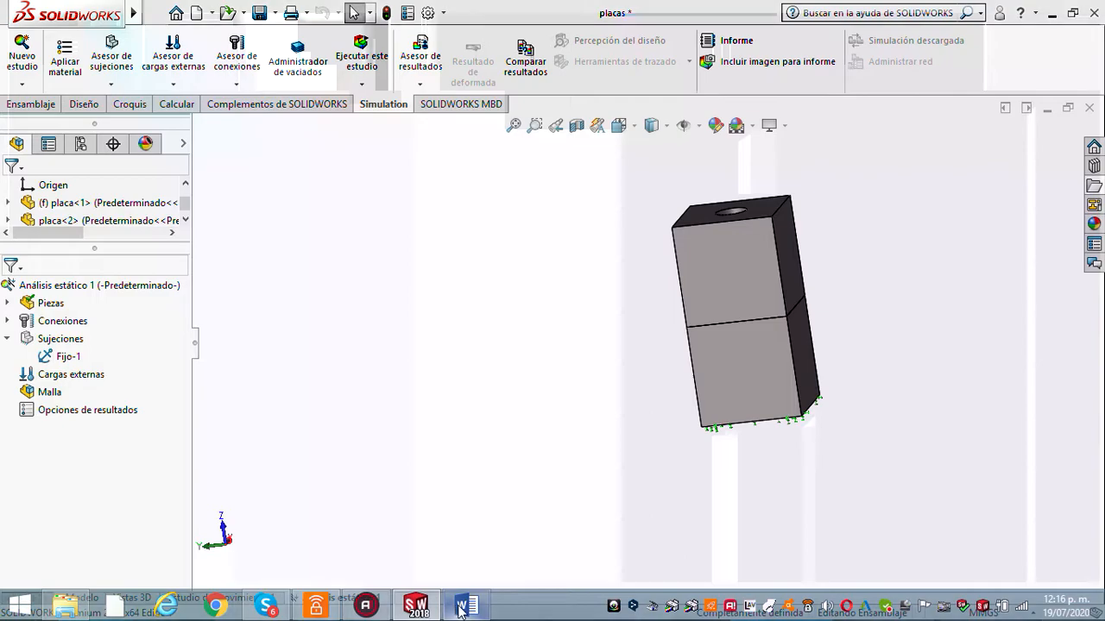
scroll(488, 427, "up", 4)
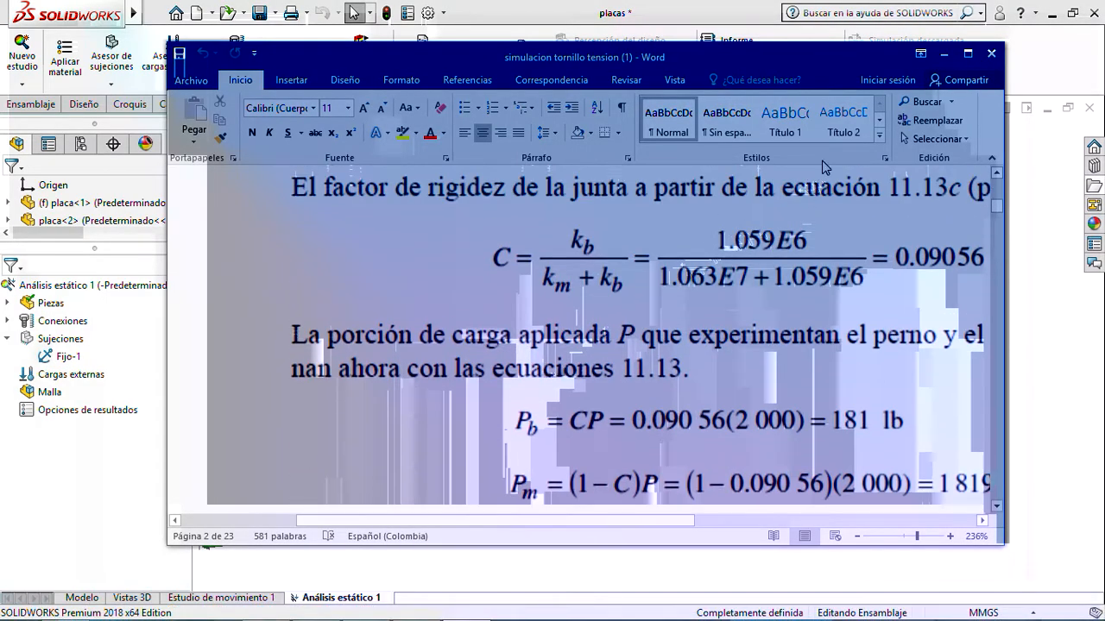
left_click_drag(666, 521, 457, 525)
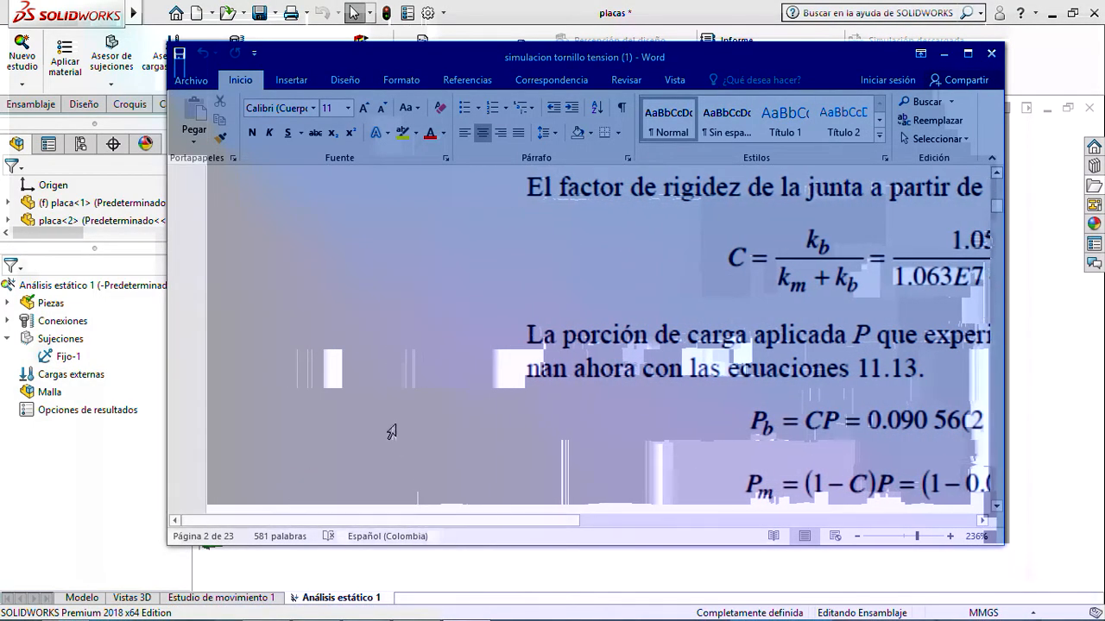
scroll(393, 427, "up", 15)
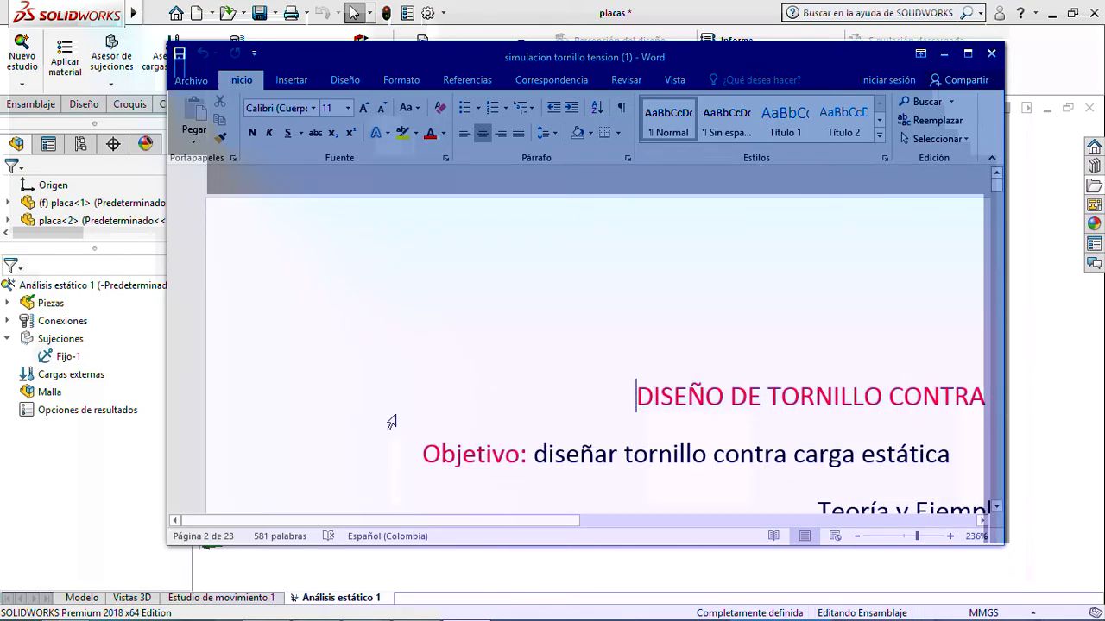
scroll(392, 422, "down", 6)
scroll(418, 431, "up", 3)
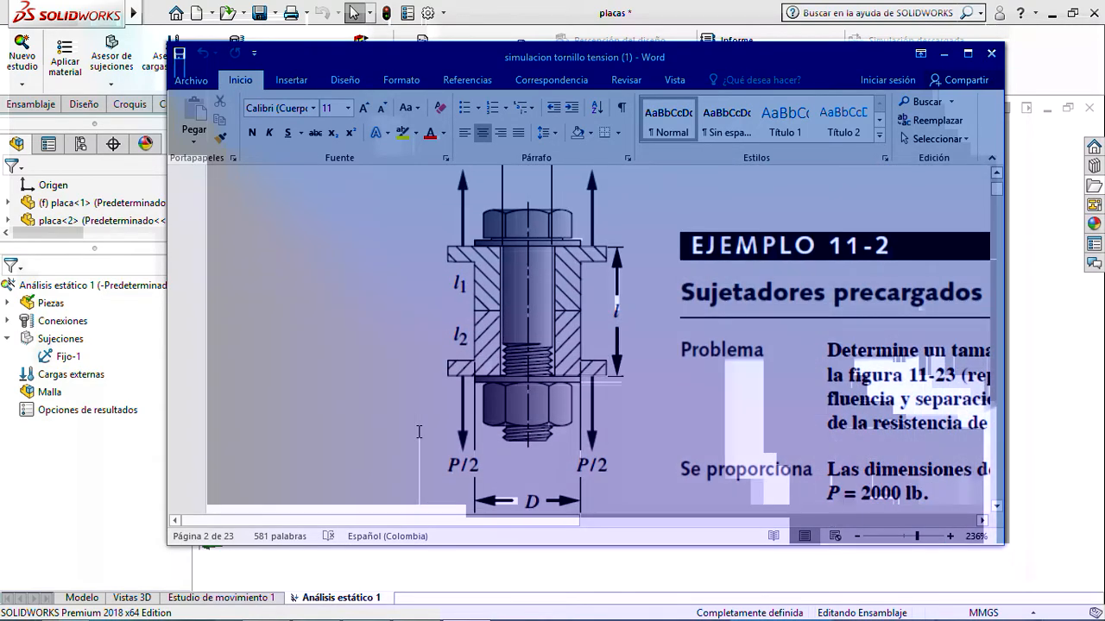
scroll(418, 432, "up", 1)
scroll(419, 432, "down", 1)
scroll(419, 432, "up", 3)
scroll(419, 431, "down", 3)
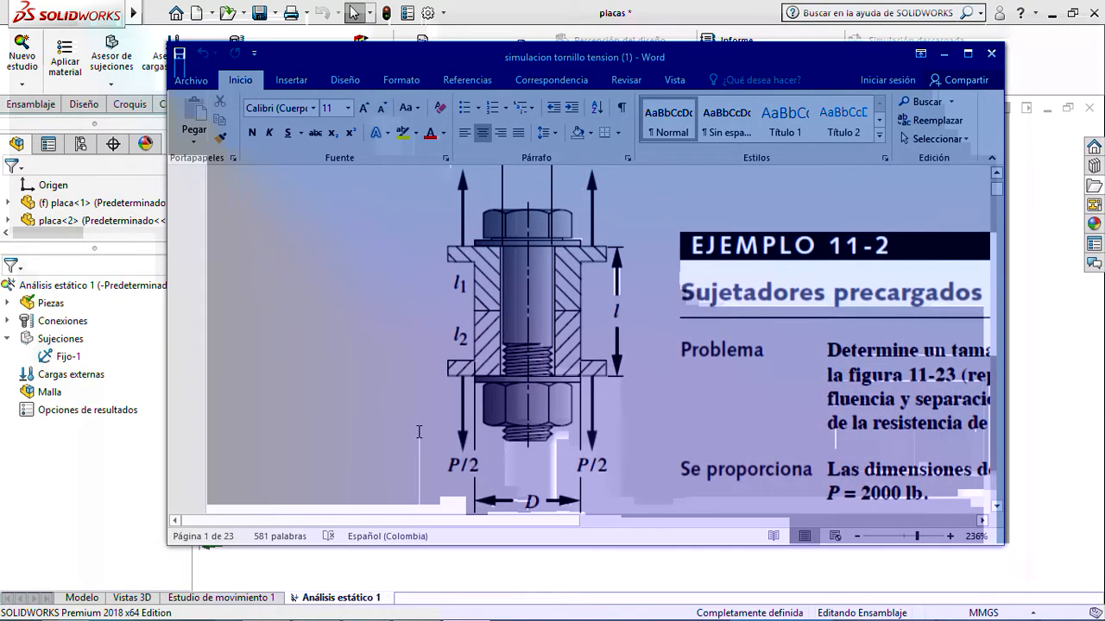
left_click(906, 536)
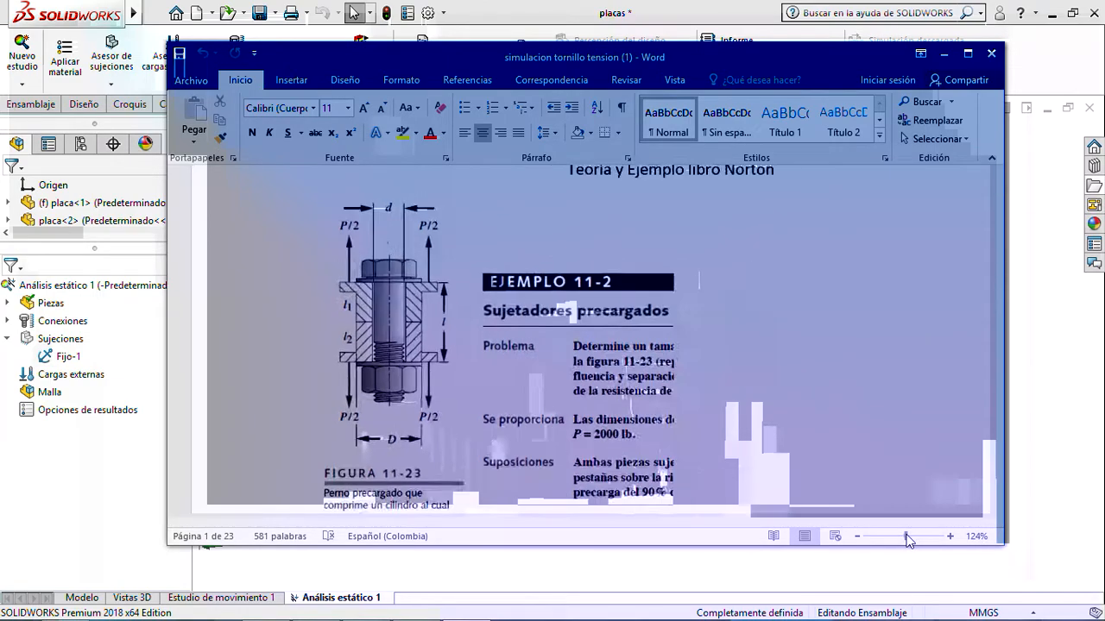
scroll(636, 292, "down", 2)
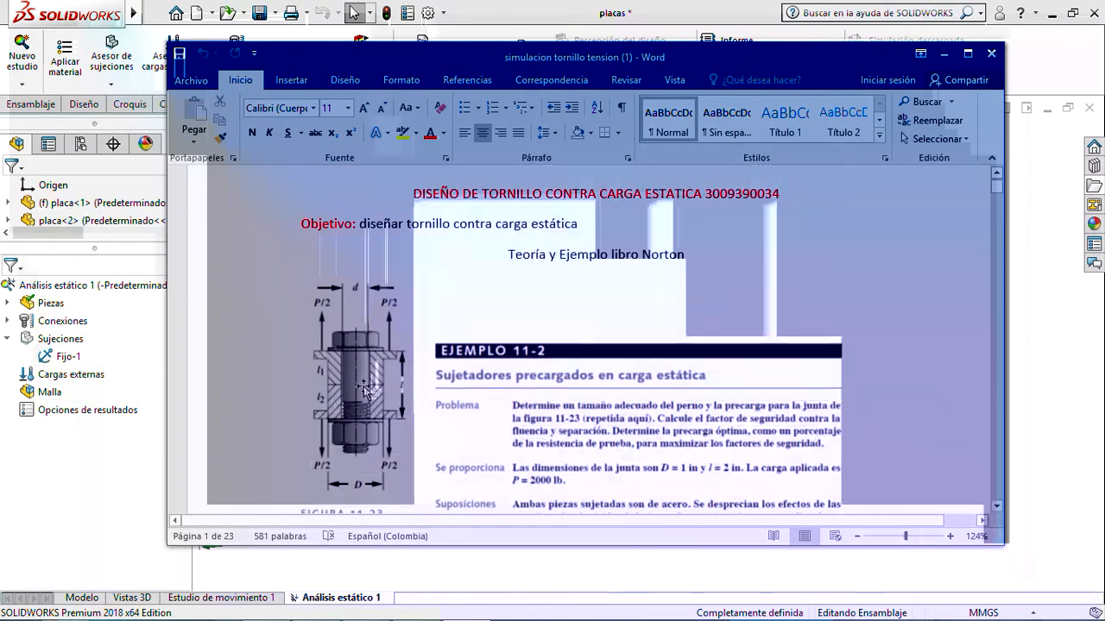
left_click(944, 53)
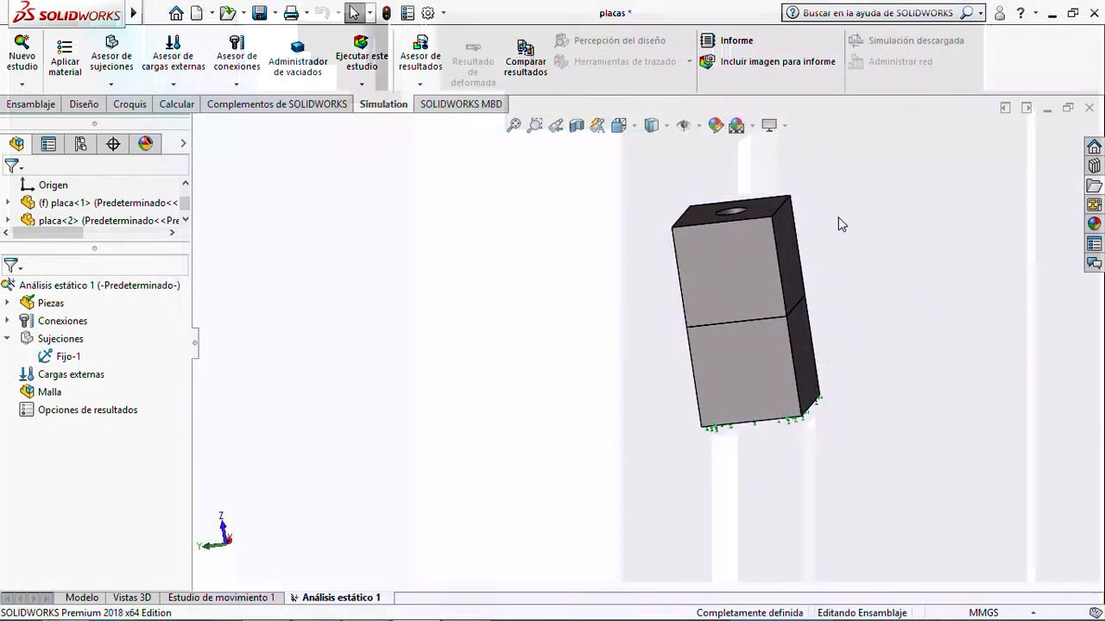
- Start a force load acting normal to the top face of the upper plate
scroll(783, 254, "down", 2)
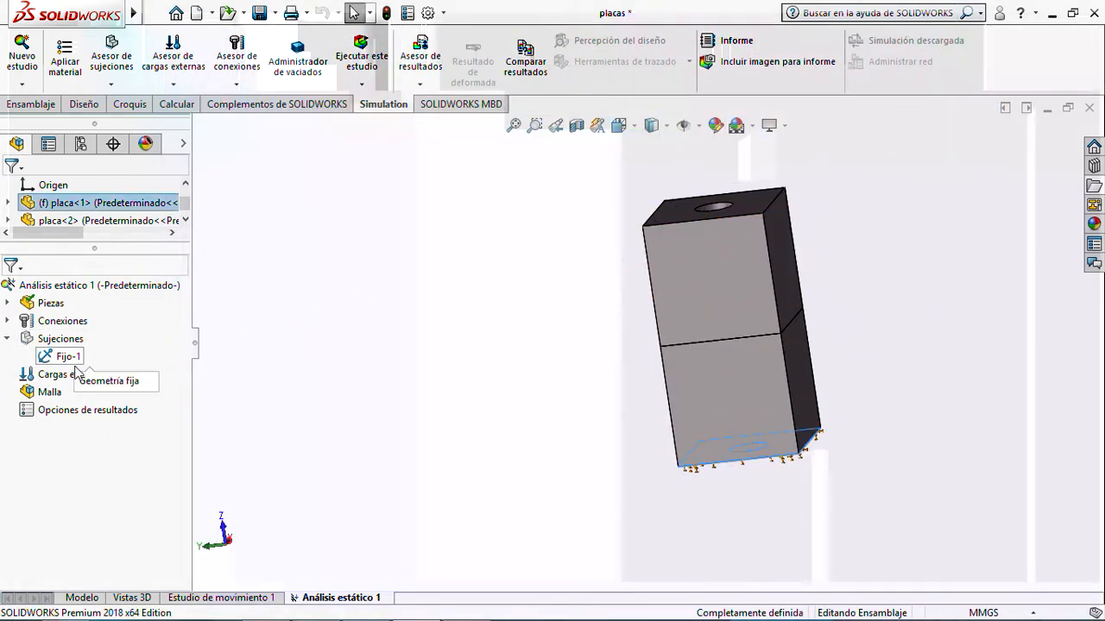
right_click(77, 380)
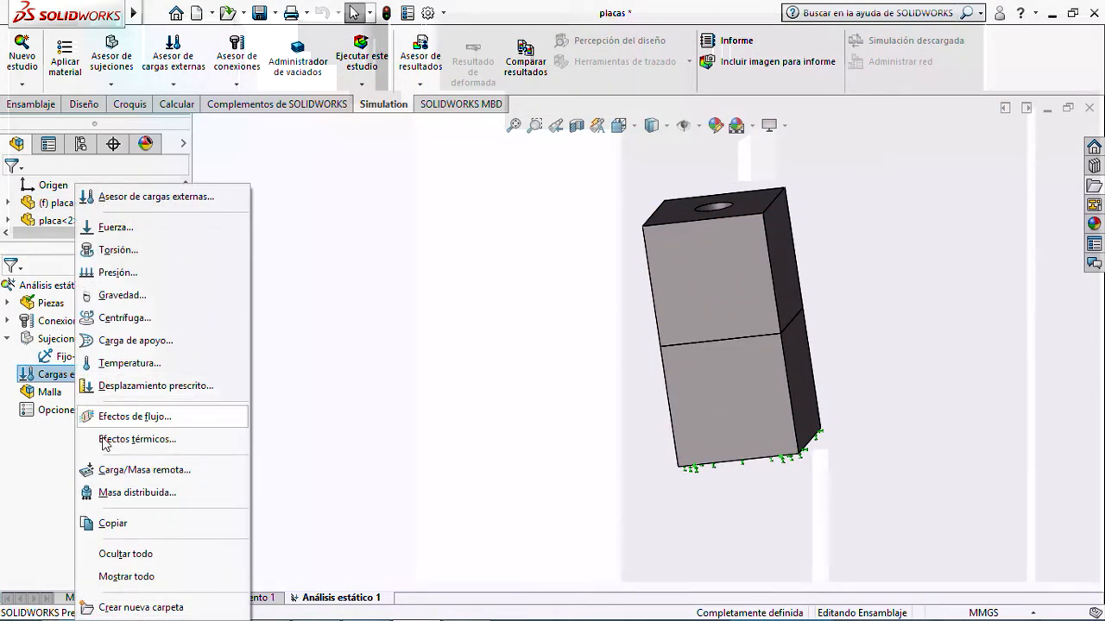
left_click(116, 228)
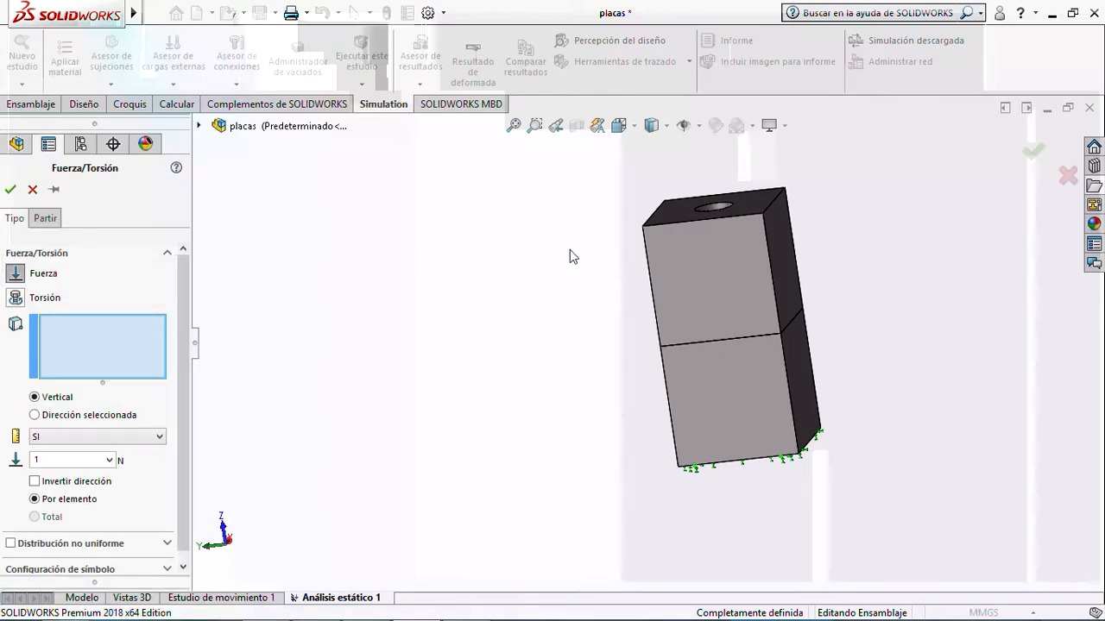
left_click(668, 220)
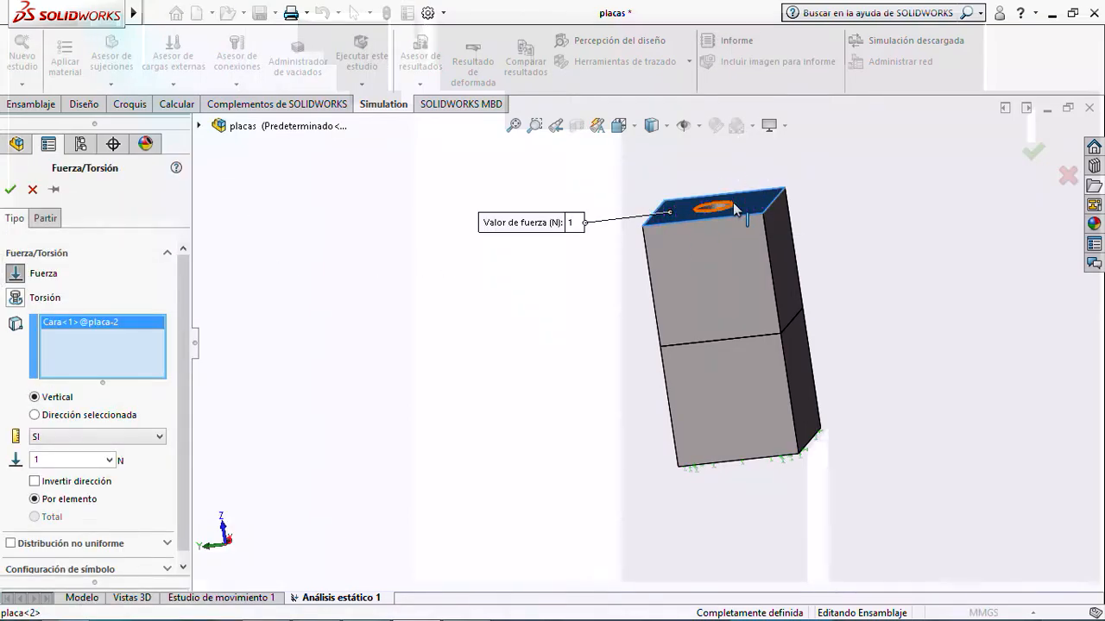
scroll(725, 271, "up", 2)
scroll(725, 271, "down", 6)
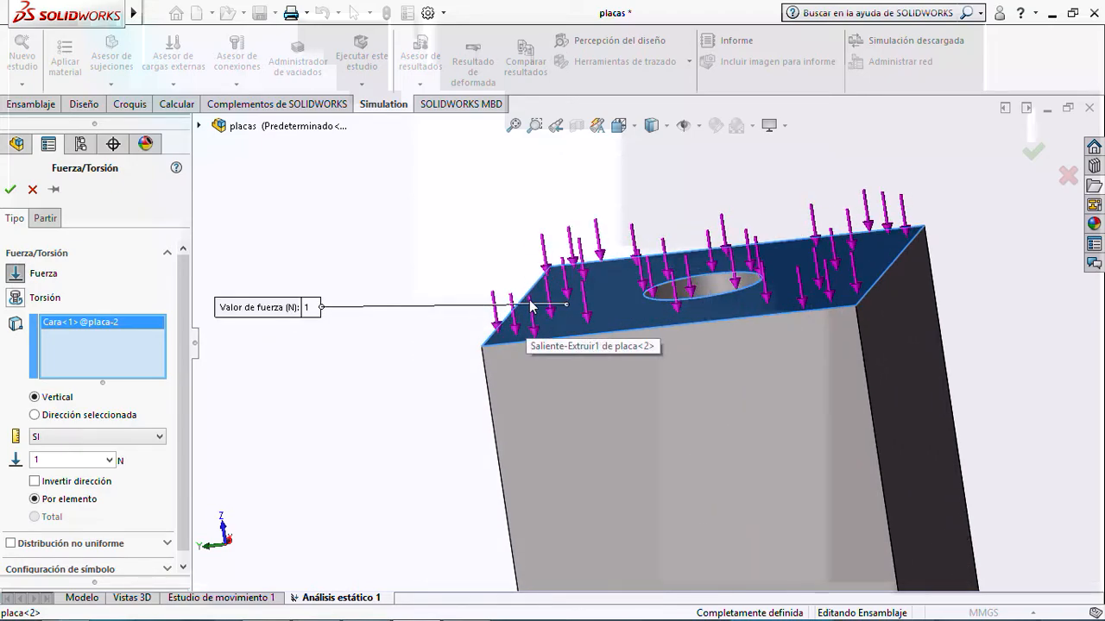
scroll(531, 306, "down", 1)
scroll(178, 372, "down", 1)
- Set the force to 2000 lbf in English (IPS) units, reverse its direction so it pulls upward, and accept the load
left_click(145, 431)
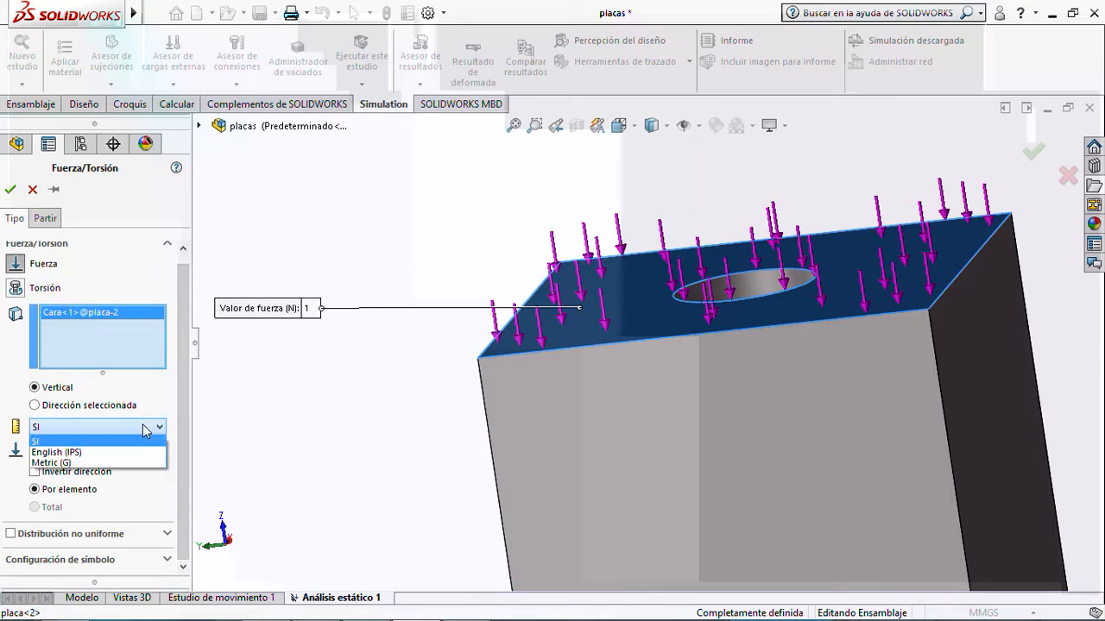
left_click(96, 454)
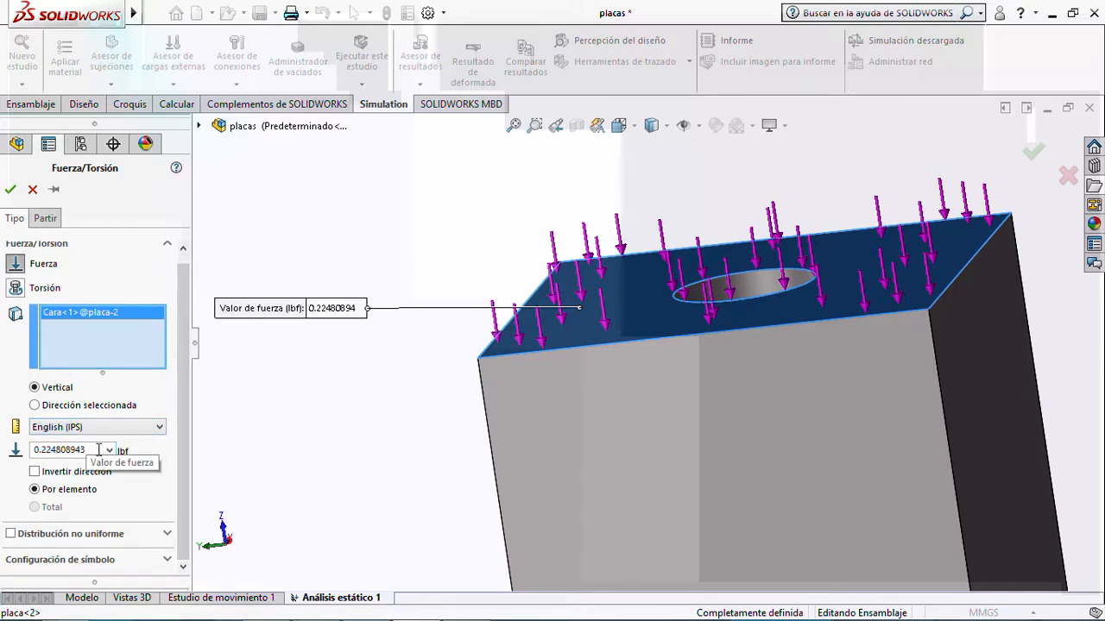
double_click(98, 449)
type("2000")
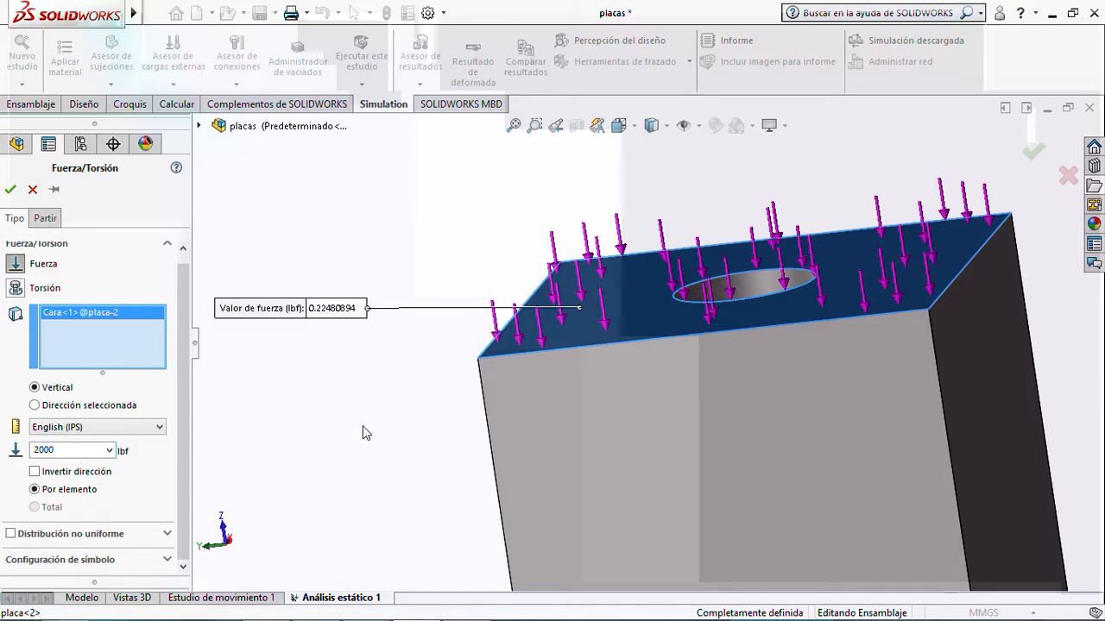
left_click(35, 472)
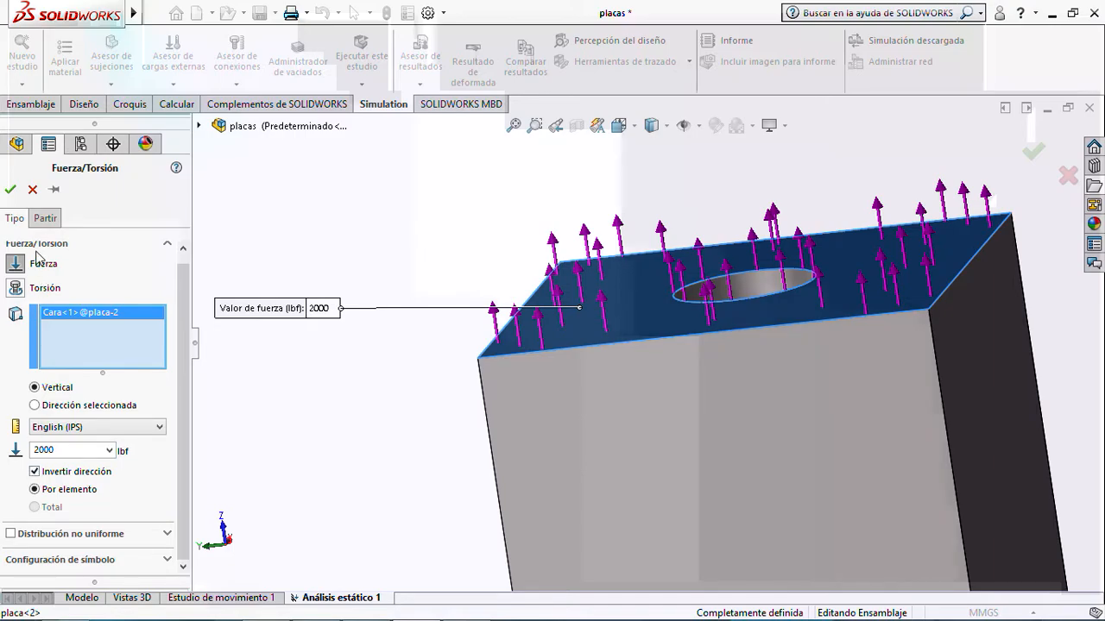
left_click(8, 192)
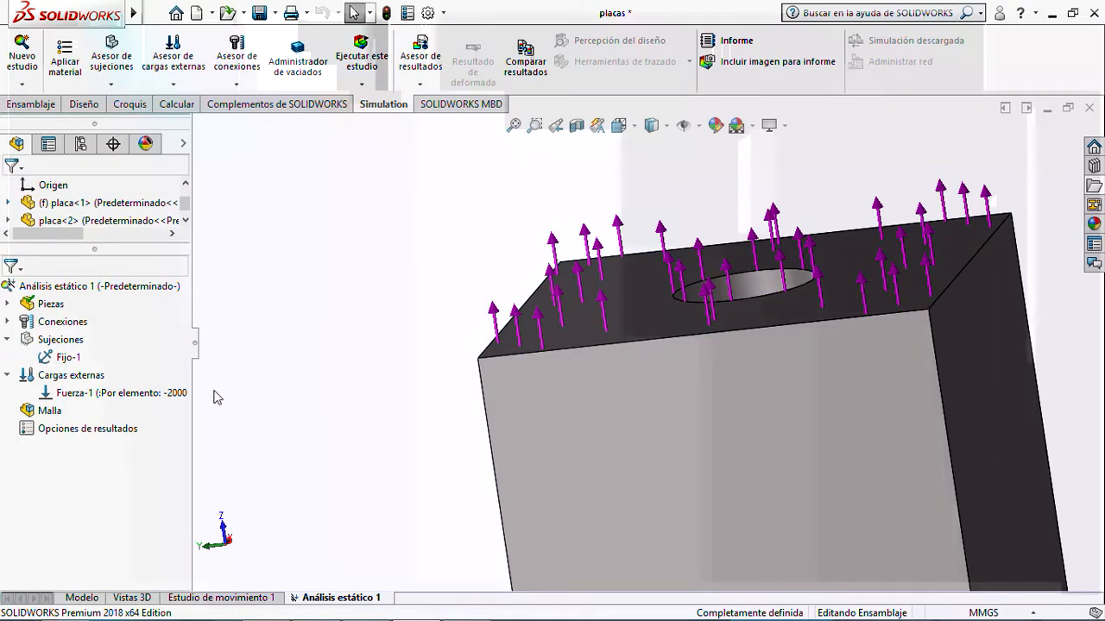
- Check the direction arrows of the force applied to the upper plate's top face
left_click(185, 395)
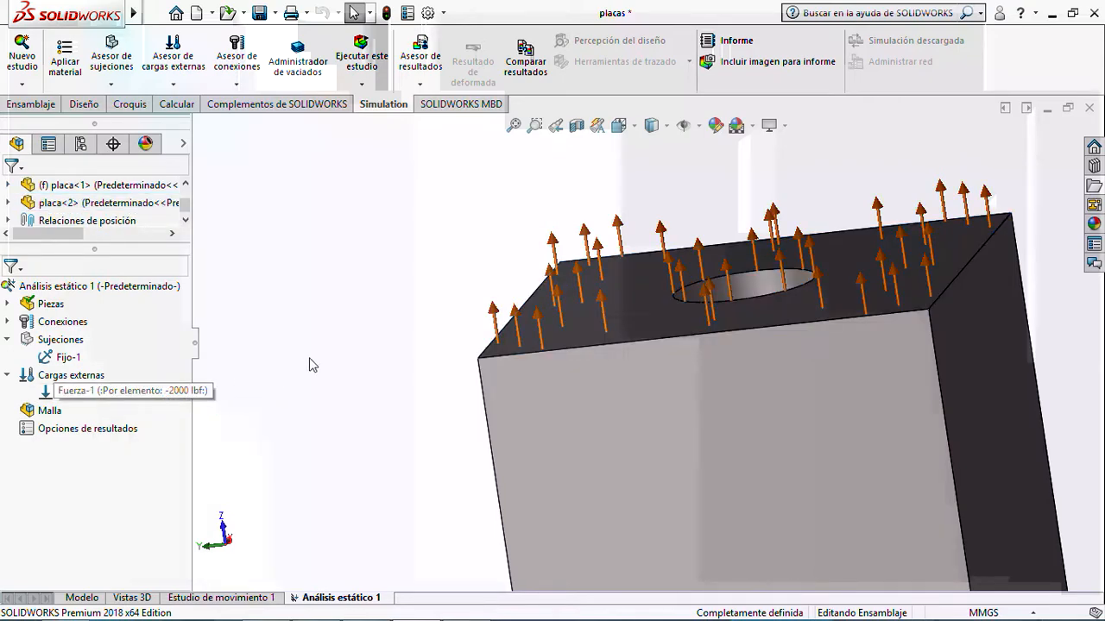
scroll(517, 337, "down", 5)
scroll(535, 332, "up", 8)
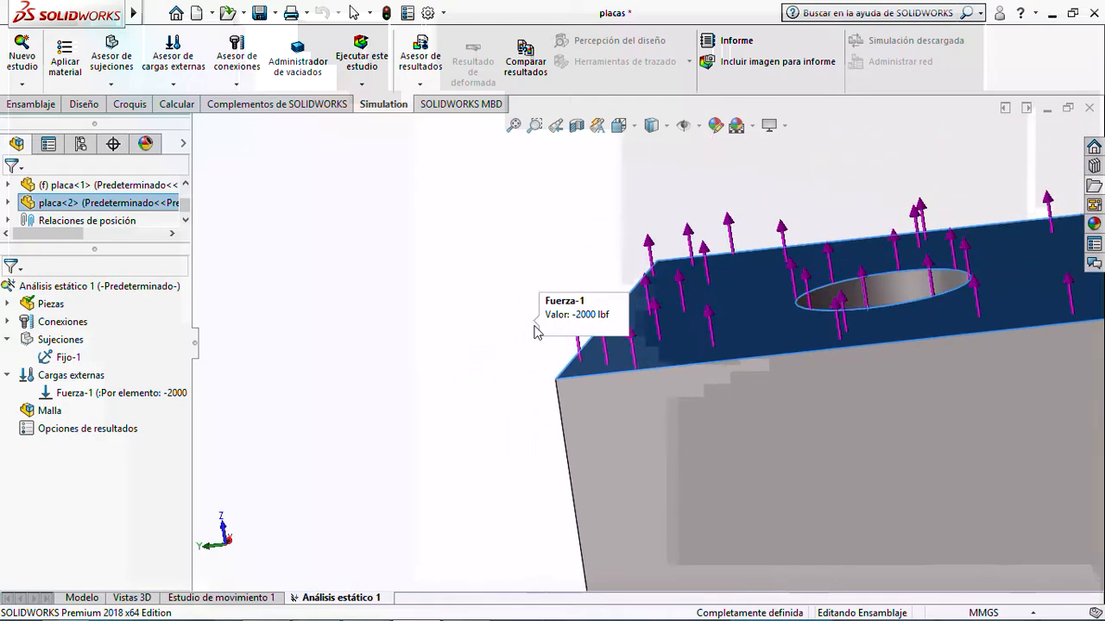
scroll(671, 367, "down", 6)
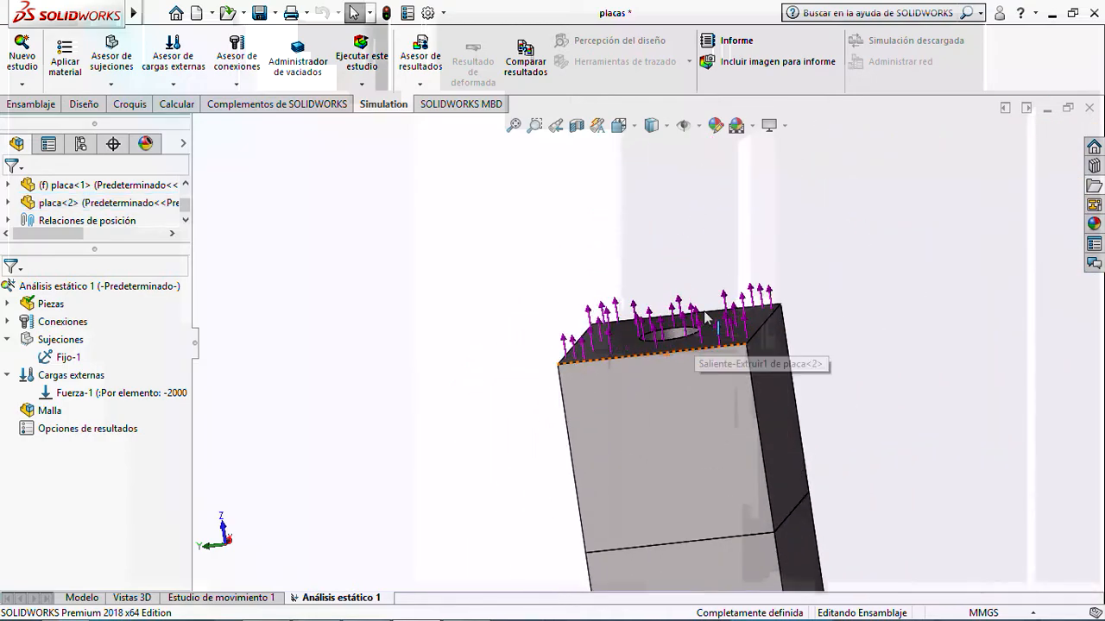
scroll(704, 315, "down", 1)
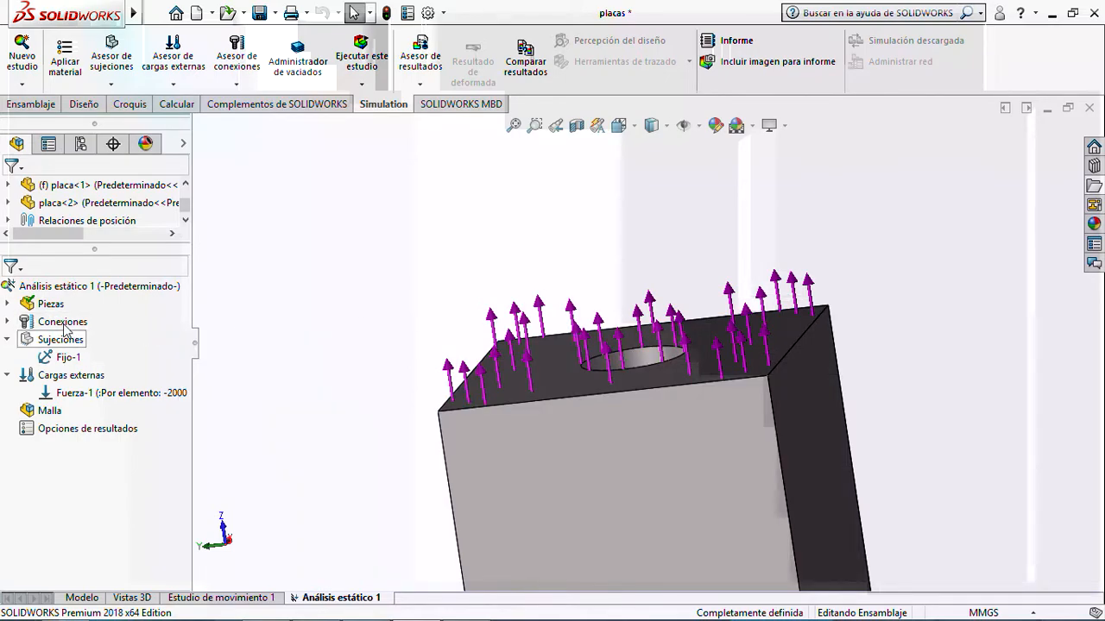
- Start a bolt connector with head and nut, picking the hole edge on the upper plate's top face as the head edge
left_click(8, 321)
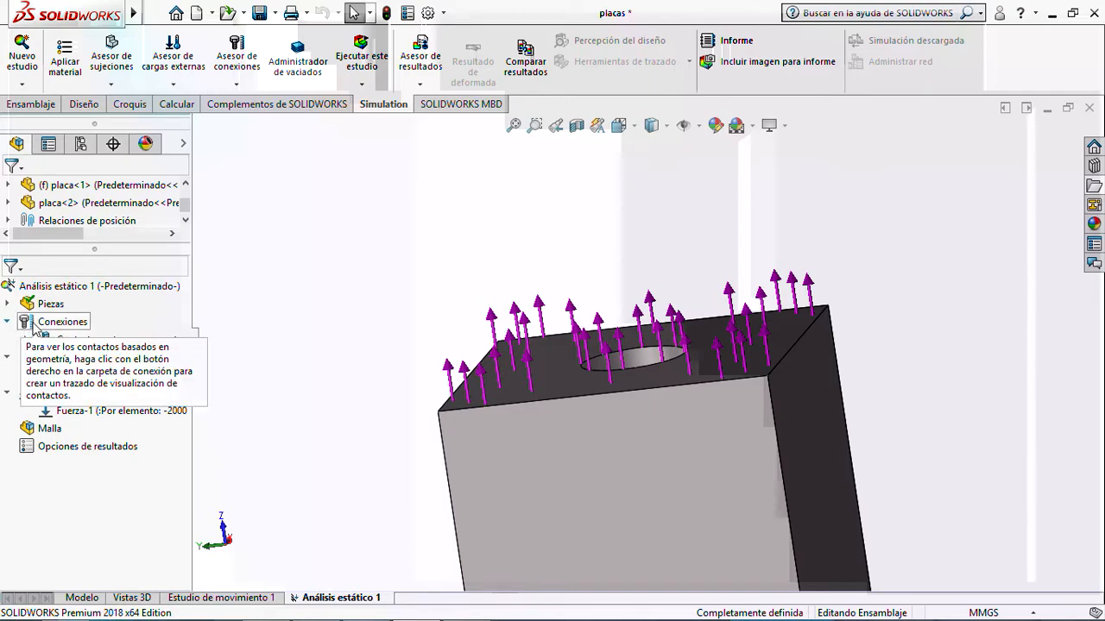
right_click(35, 328)
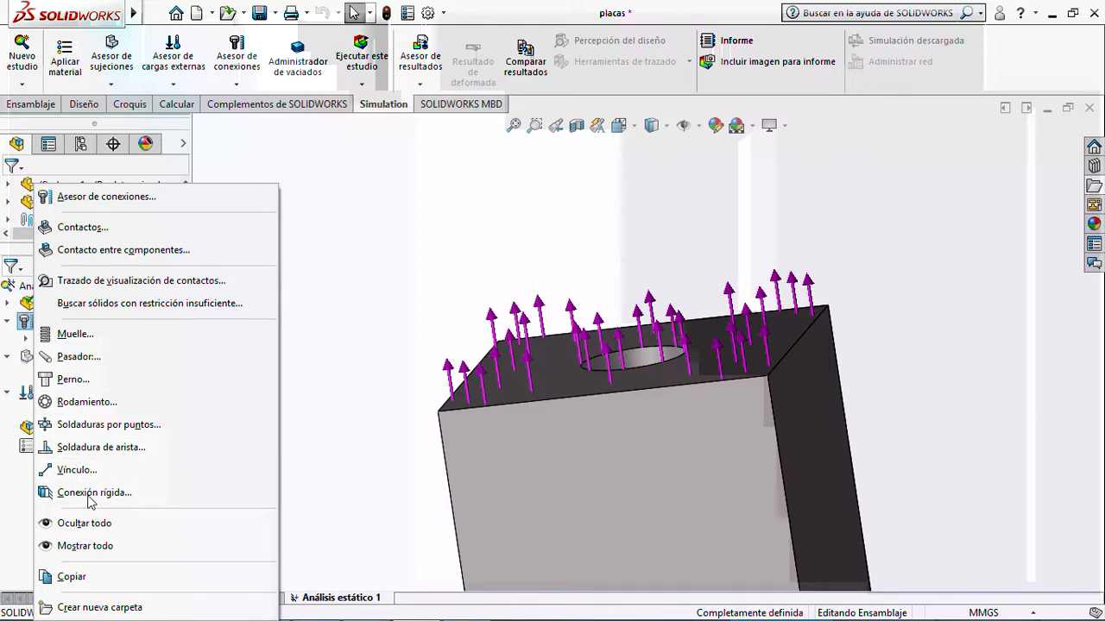
left_click(72, 380)
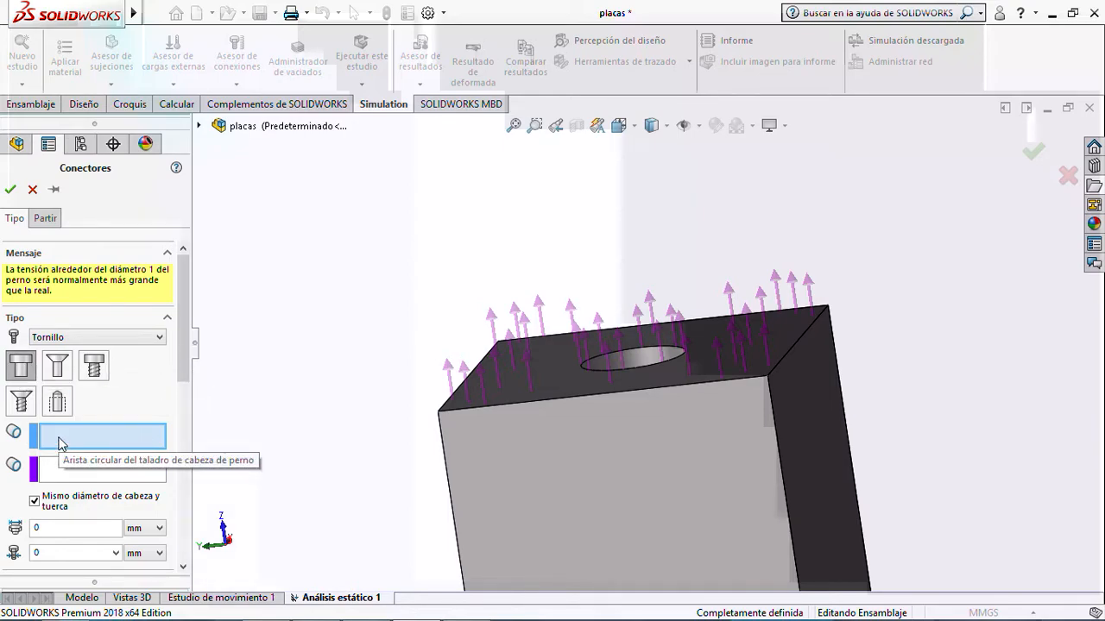
middle_click_drag(313, 389, 516, 382)
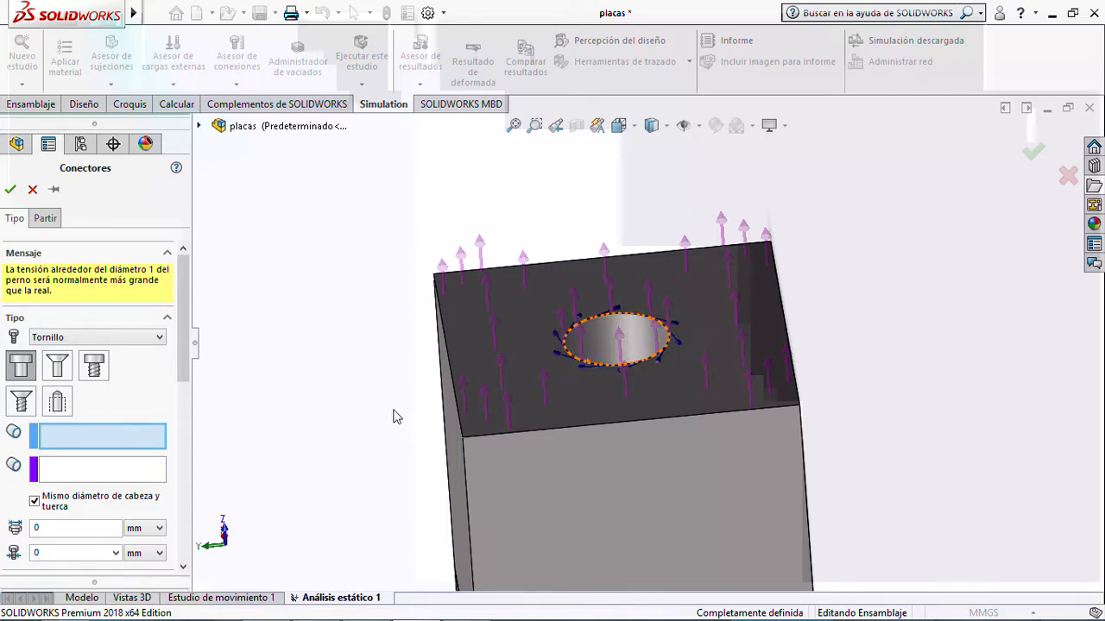
scroll(400, 399, "up", 2)
scroll(475, 387, "down", 1)
scroll(620, 364, "down", 5)
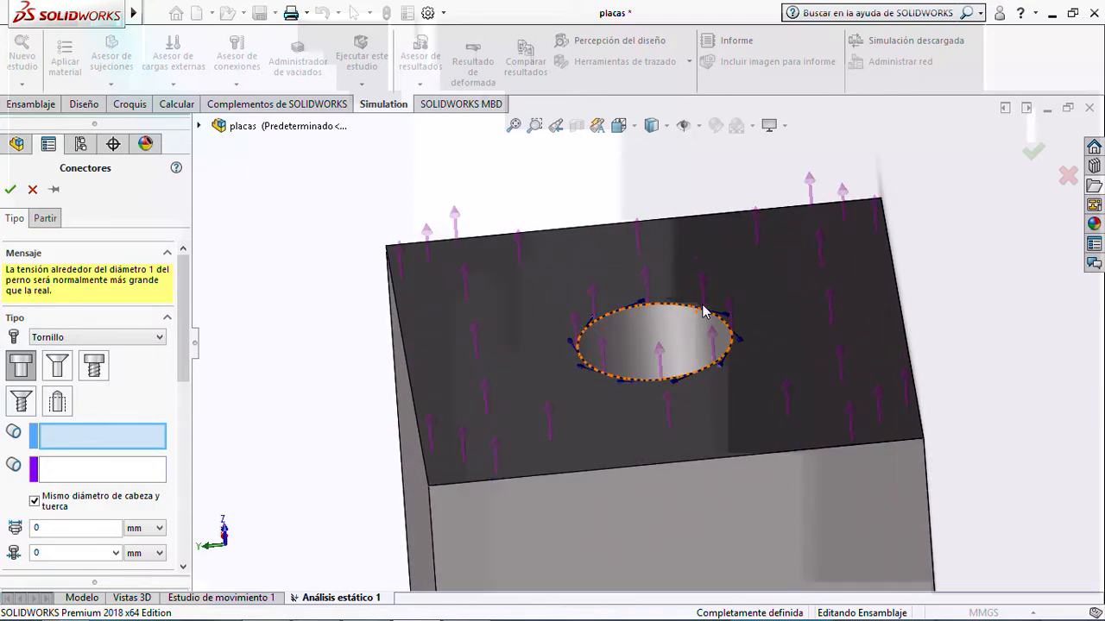
left_click(643, 329)
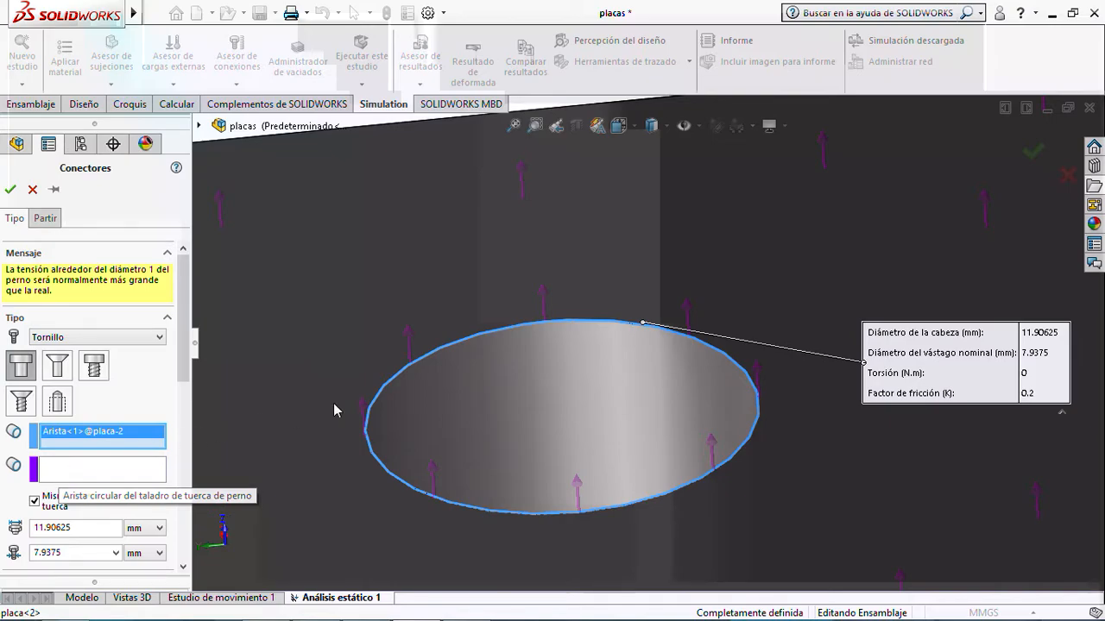
- Clear the mistaken head edge pick and assign the hole edge on the lower plate's underside as the bolt's nut edge
scroll(369, 401, "up", 8)
scroll(371, 408, "up", 3)
middle_click_drag(426, 441, 340, 271)
scroll(678, 531, "down", 10)
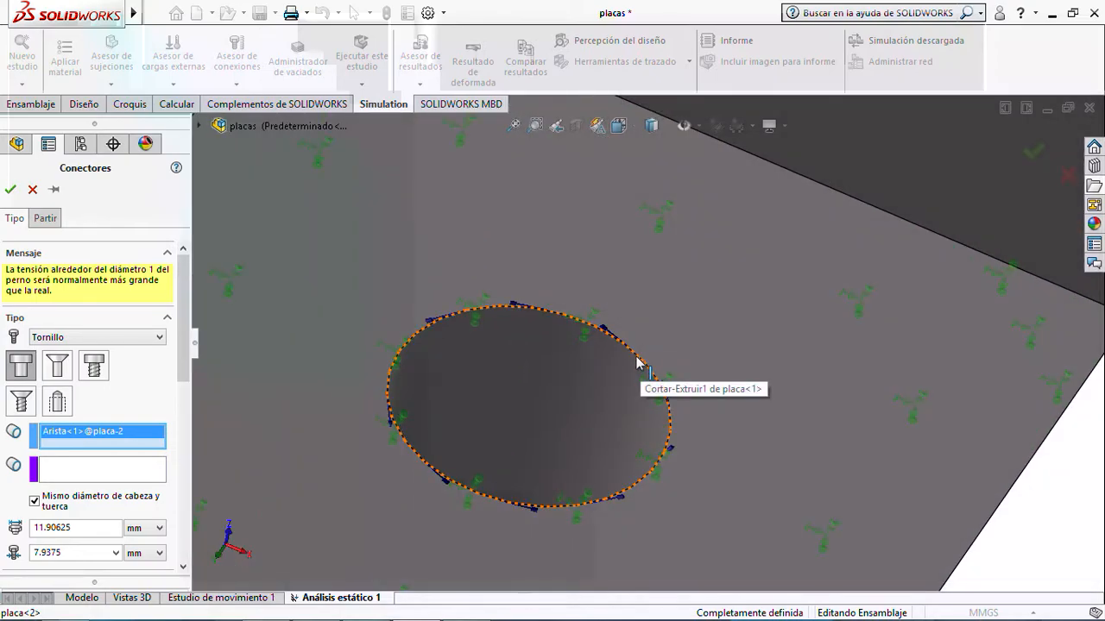
left_click(638, 362)
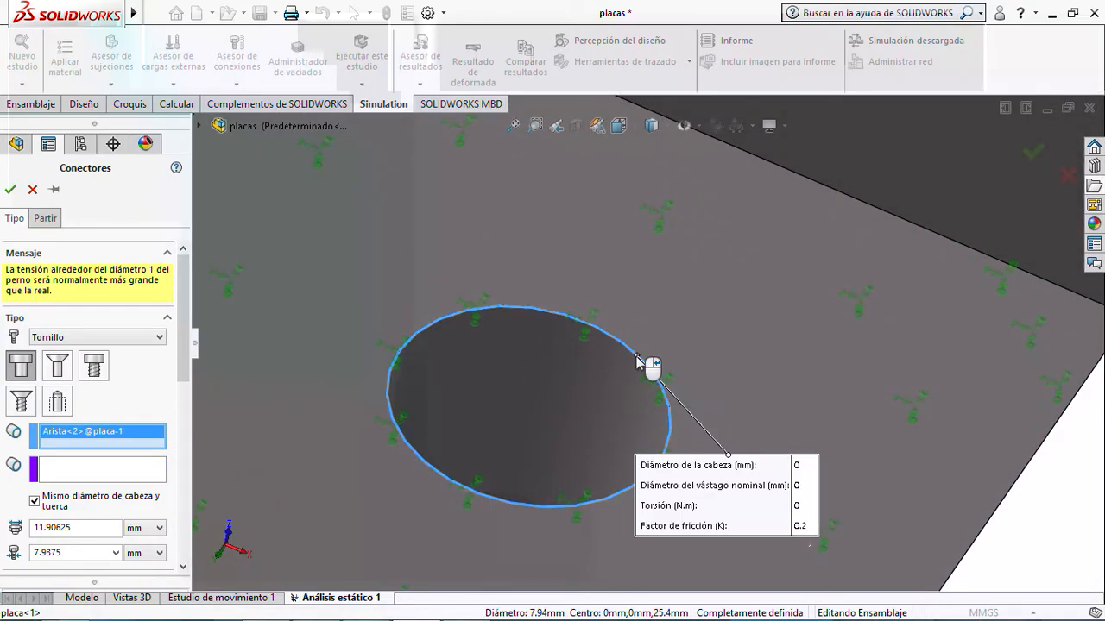
right_click(87, 435)
left_click(112, 464)
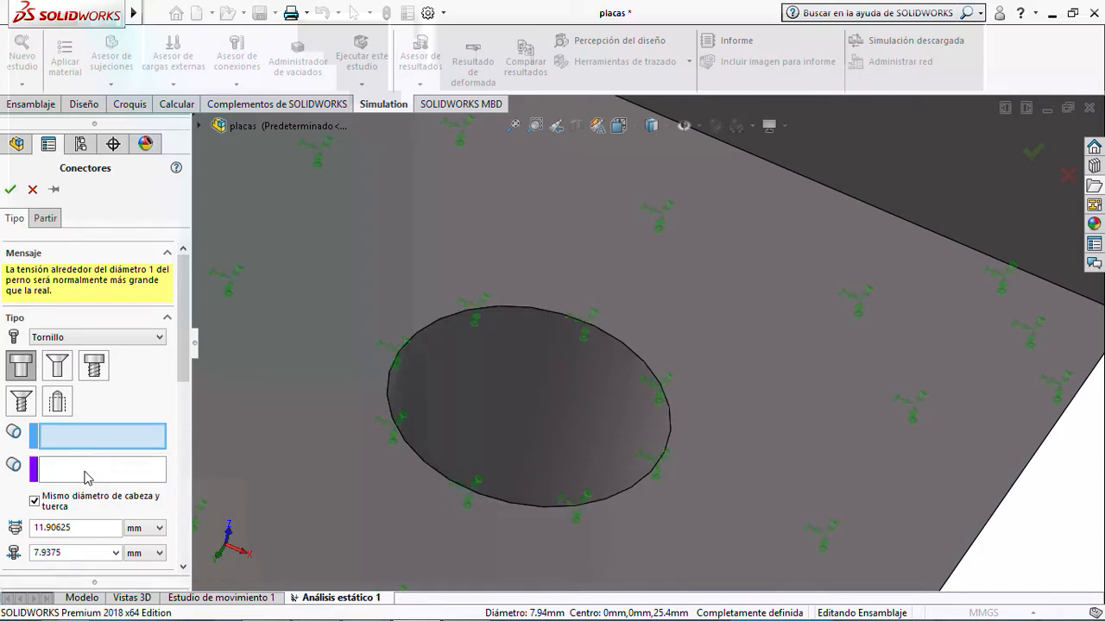
left_click(403, 352)
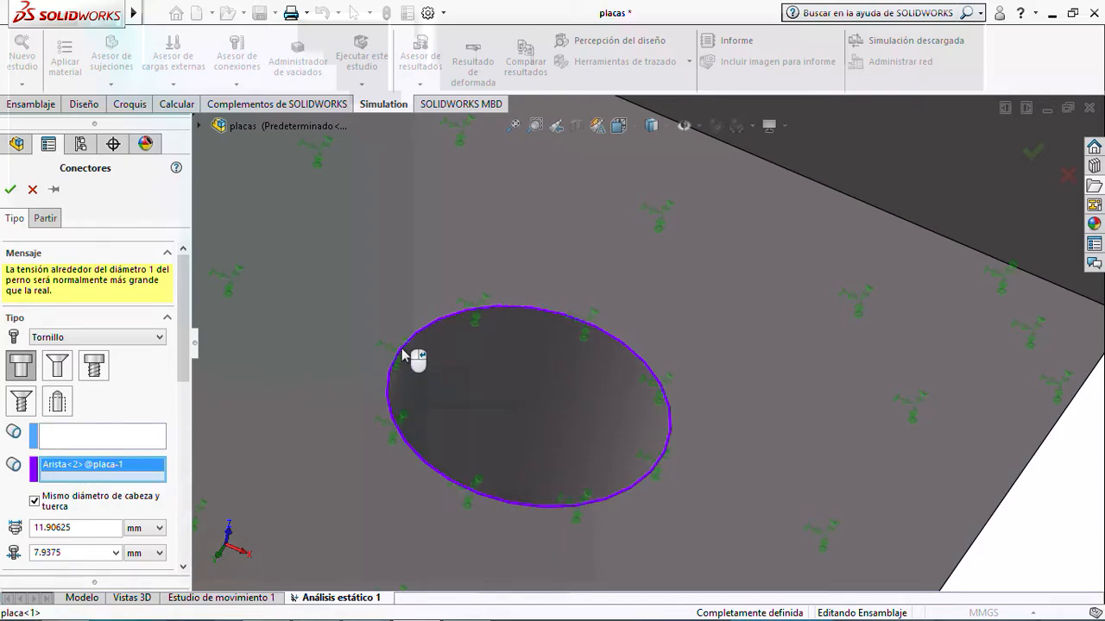
- Reassign the bolt's head edge to the circular hole edge on the upper plate's top face
left_click(101, 437)
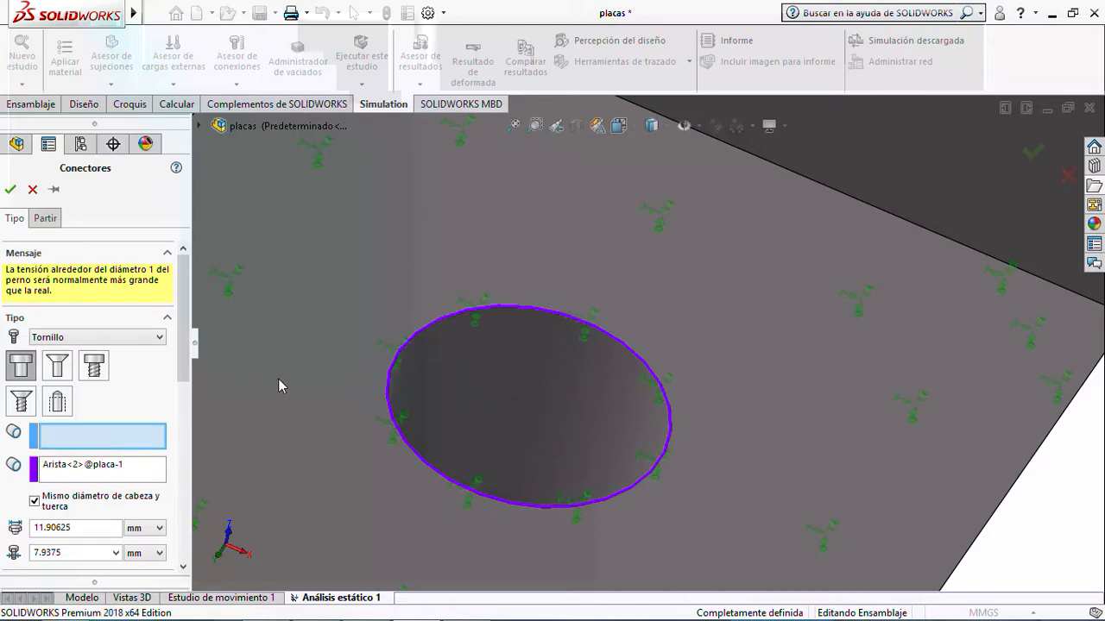
scroll(280, 380, "down", 4)
scroll(283, 379, "up", 5)
middle_click_drag(302, 375, 426, 614)
scroll(419, 586, "up", 6)
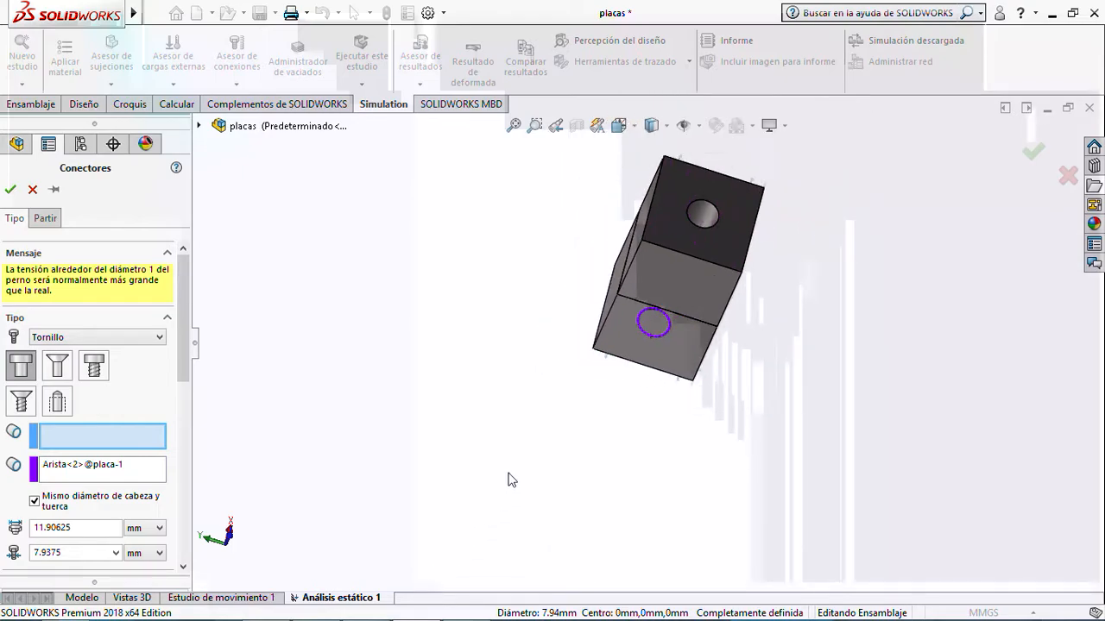
scroll(700, 216, "down", 8)
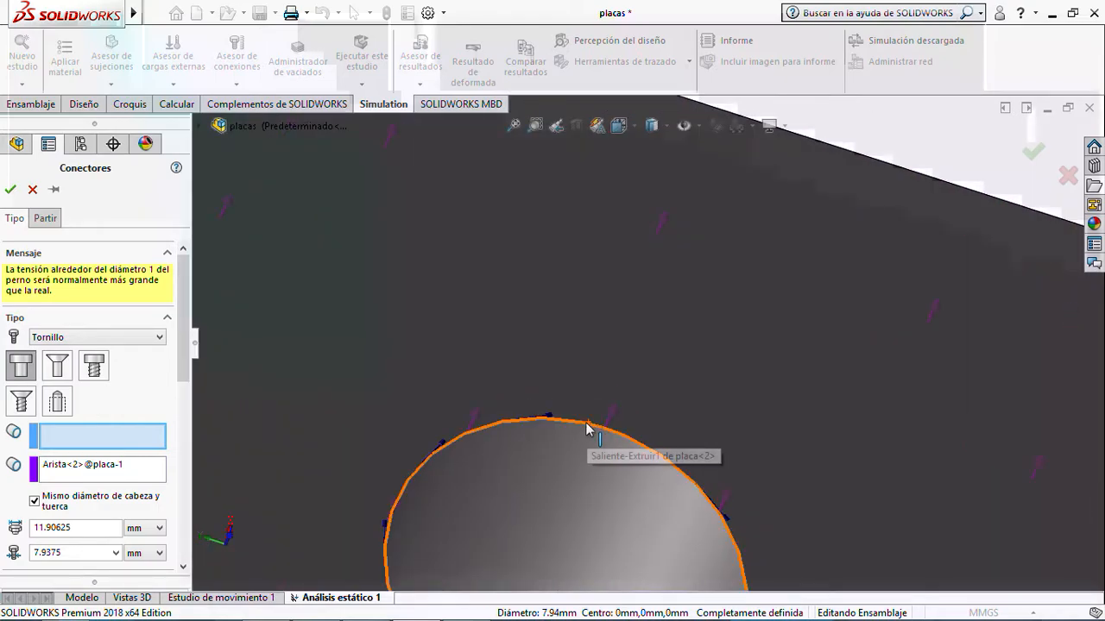
left_click(587, 423)
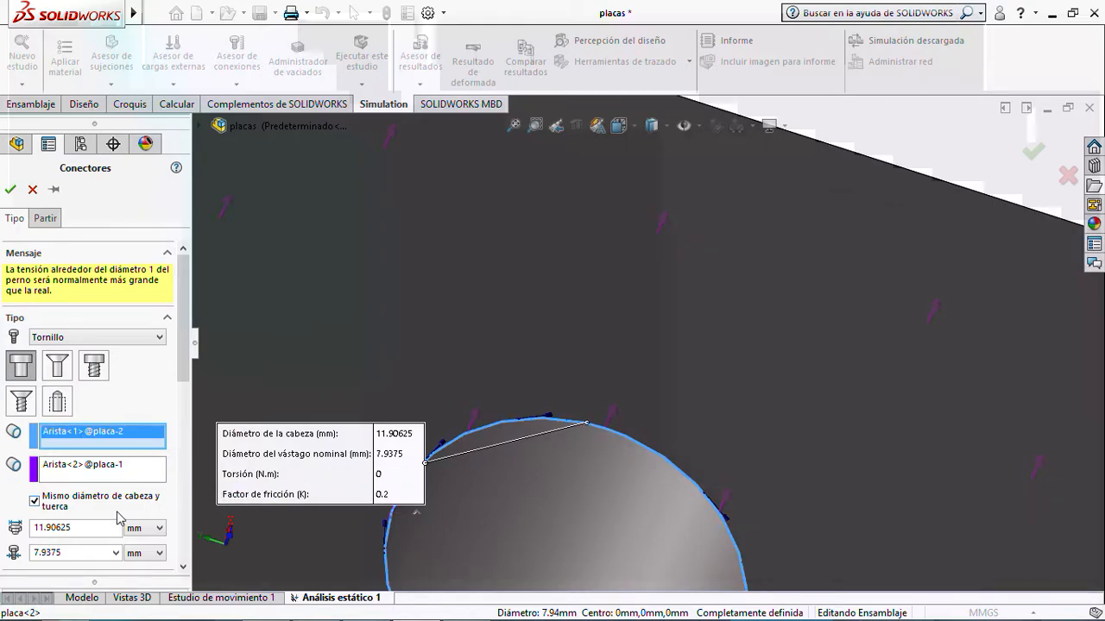
- Switch to the Word guide, review the joint dimensions and bolt calculations of Example 11-2, and return to SOLIDWORKS
left_click_drag(182, 374, 183, 429)
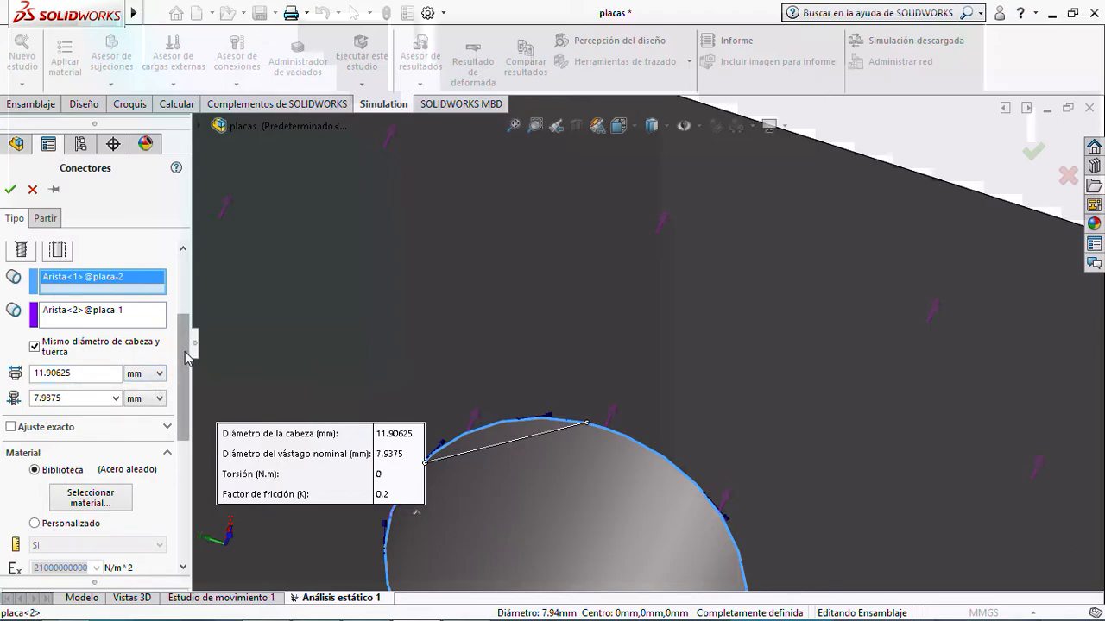
mouse_move(183, 352)
left_mouse_down()
mouse_move(183, 373)
mouse_move(185, 353)
left_mouse_up()
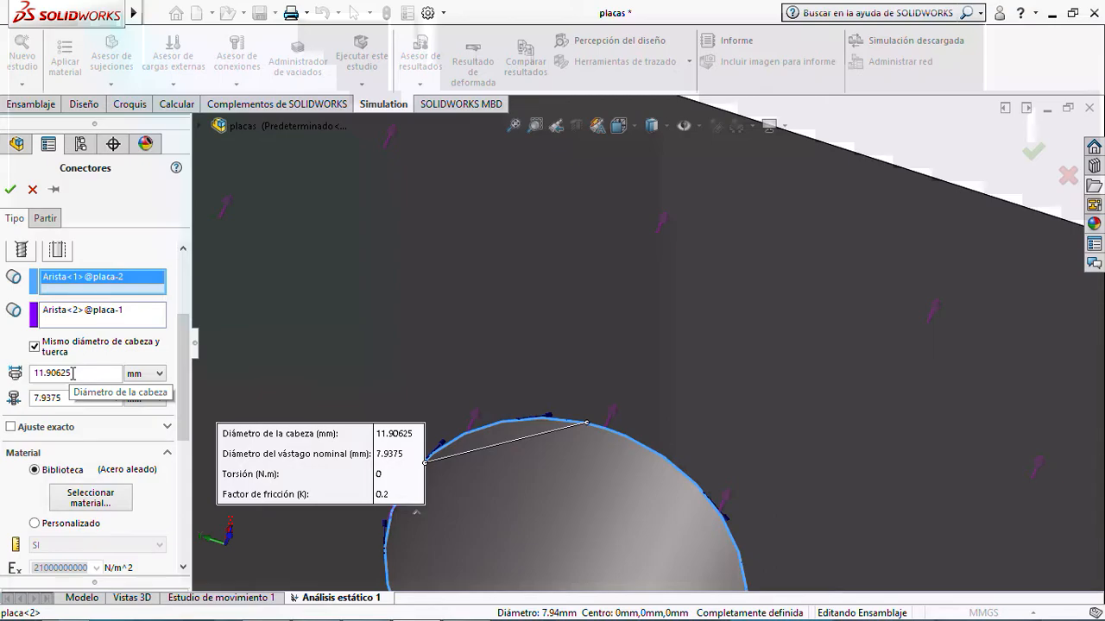
scroll(183, 380, "down", 1)
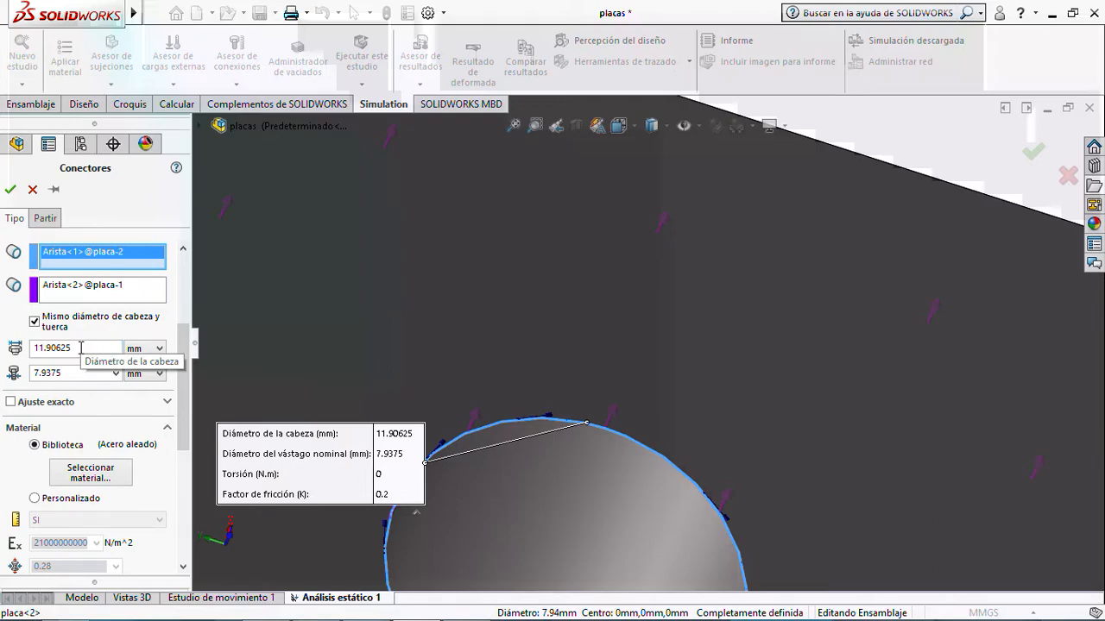
mouse_move(257, 618)
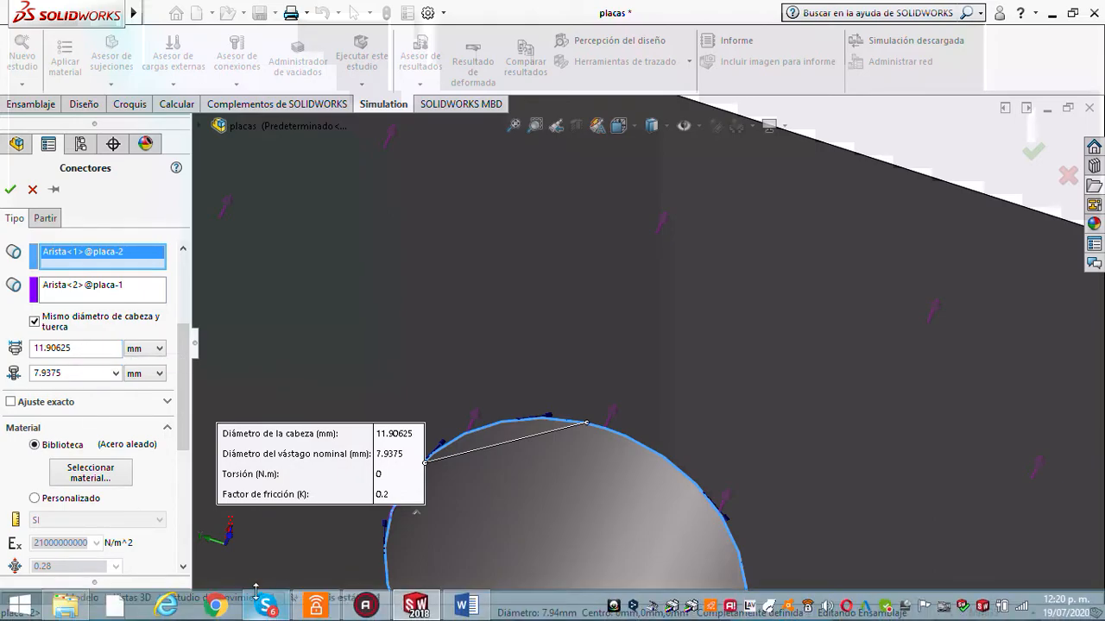
left_click(463, 608)
scroll(509, 380, "down", 4)
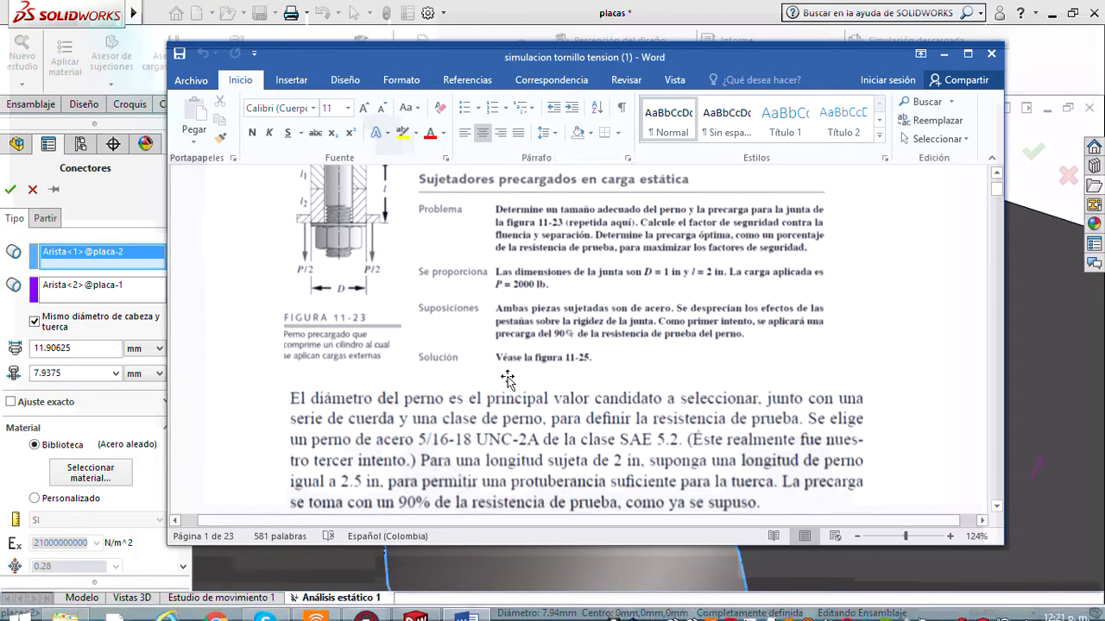
scroll(507, 378, "down", 4)
scroll(507, 379, "down", 1)
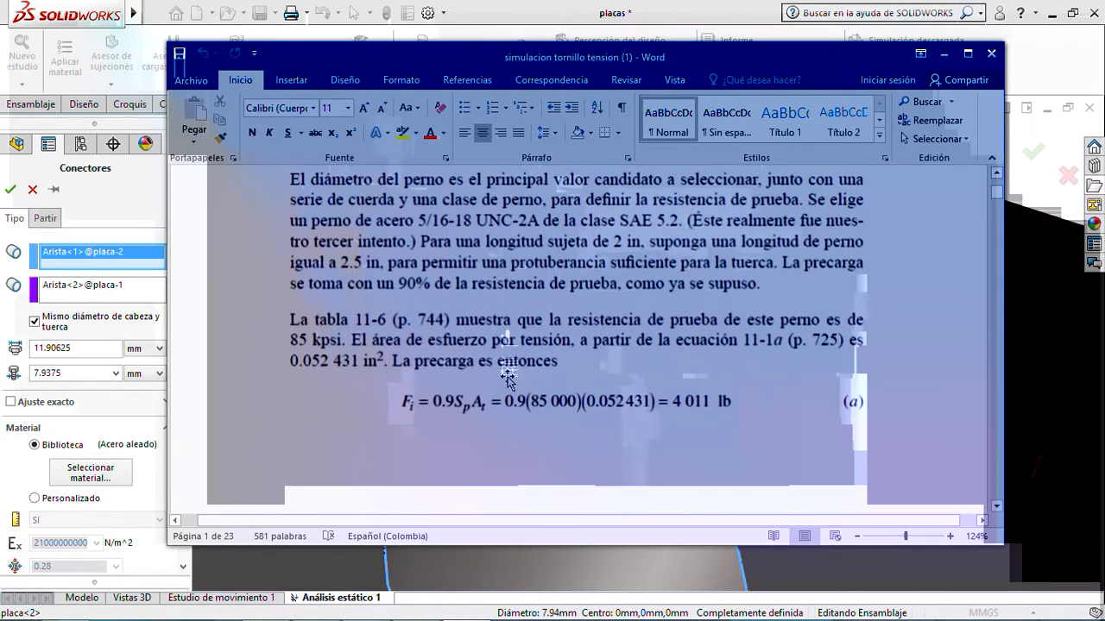
scroll(507, 380, "down", 10)
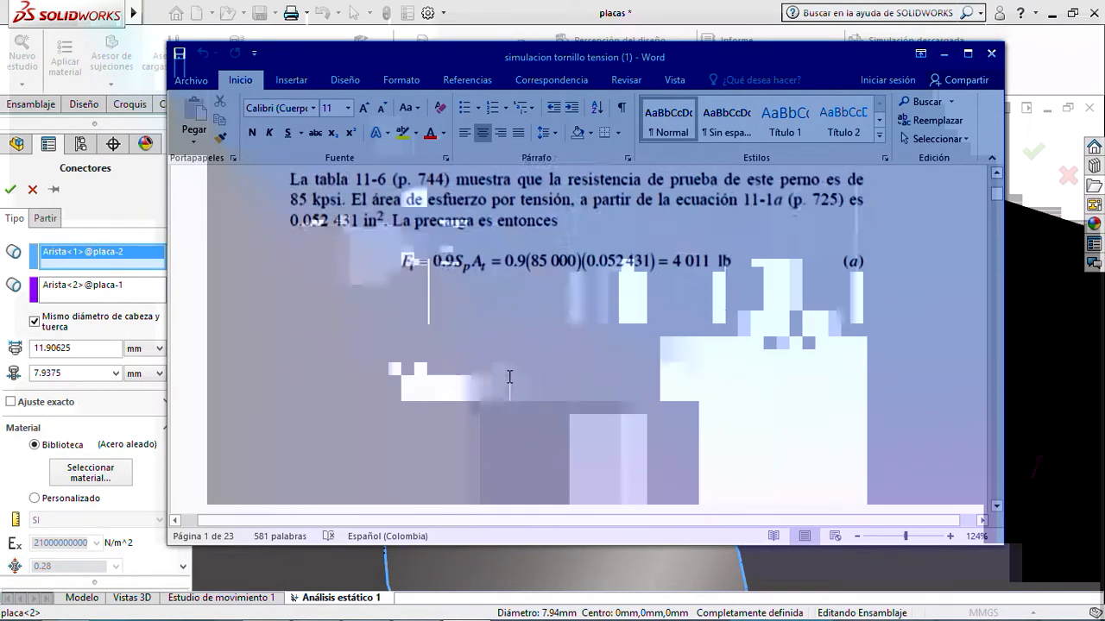
scroll(507, 380, "down", 1)
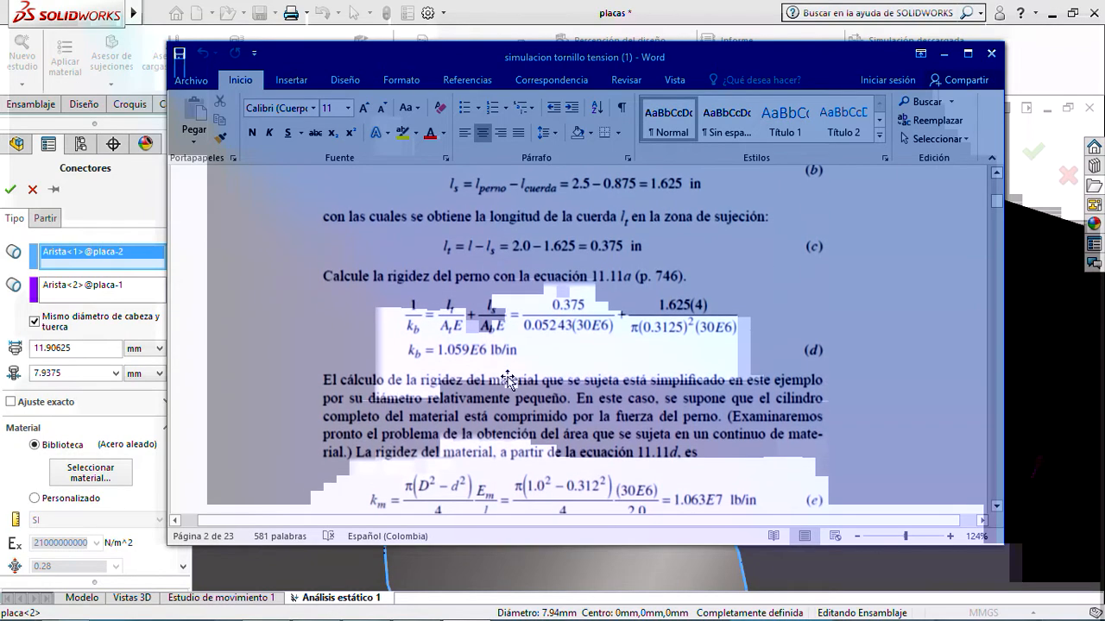
scroll(508, 380, "up", 15)
scroll(508, 380, "down", 3)
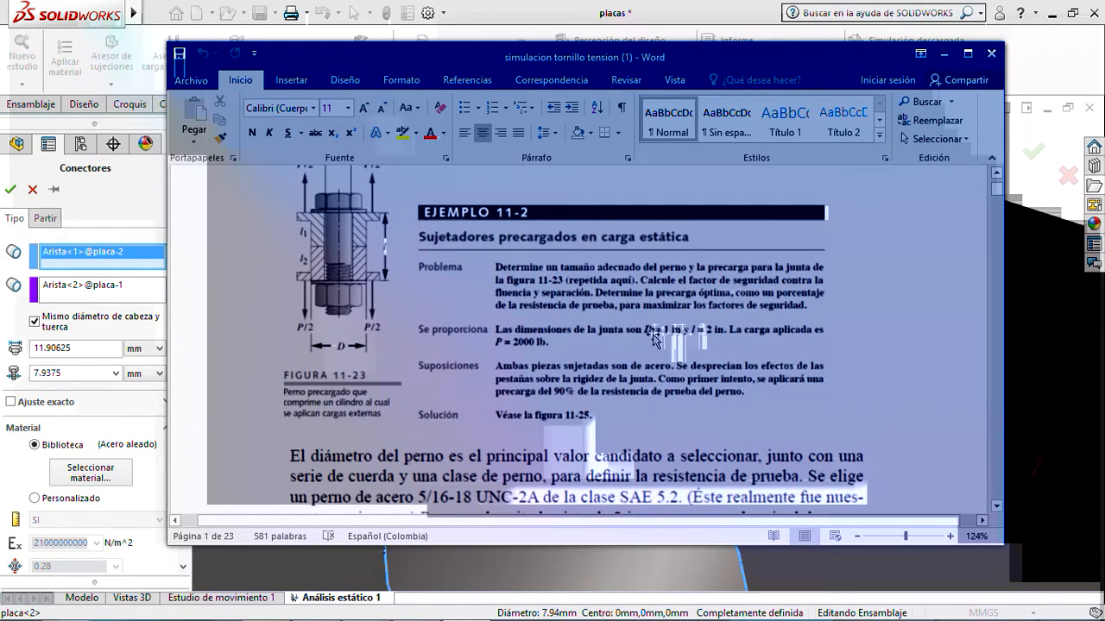
left_click(945, 54)
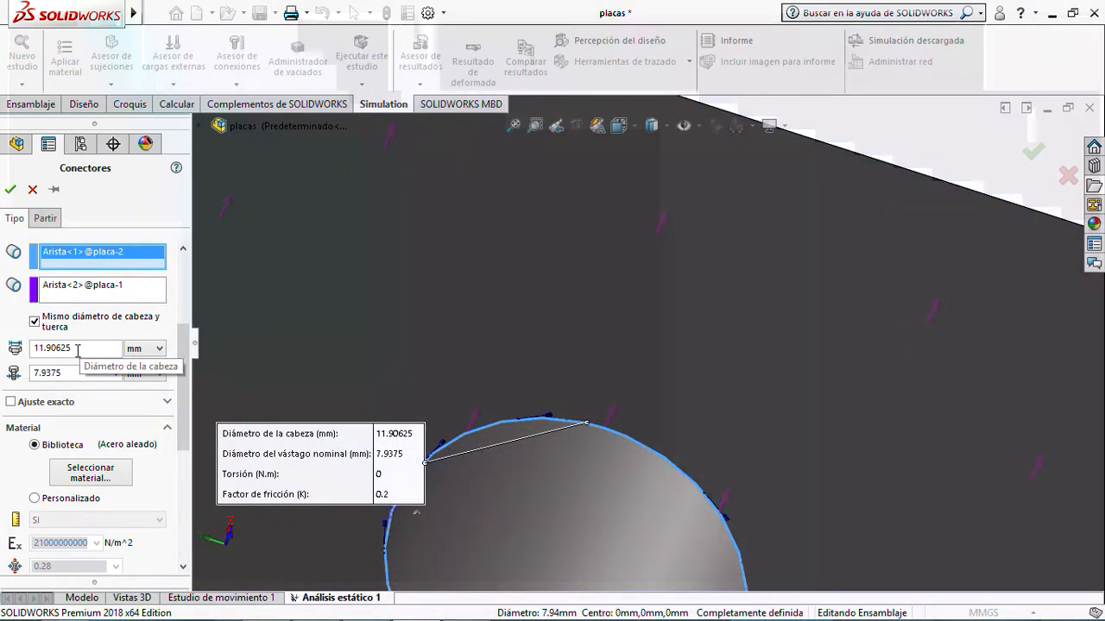
- Set the bolt's shared head and nut diameter to 25.4 mm
left_click_drag(77, 349, 36, 347)
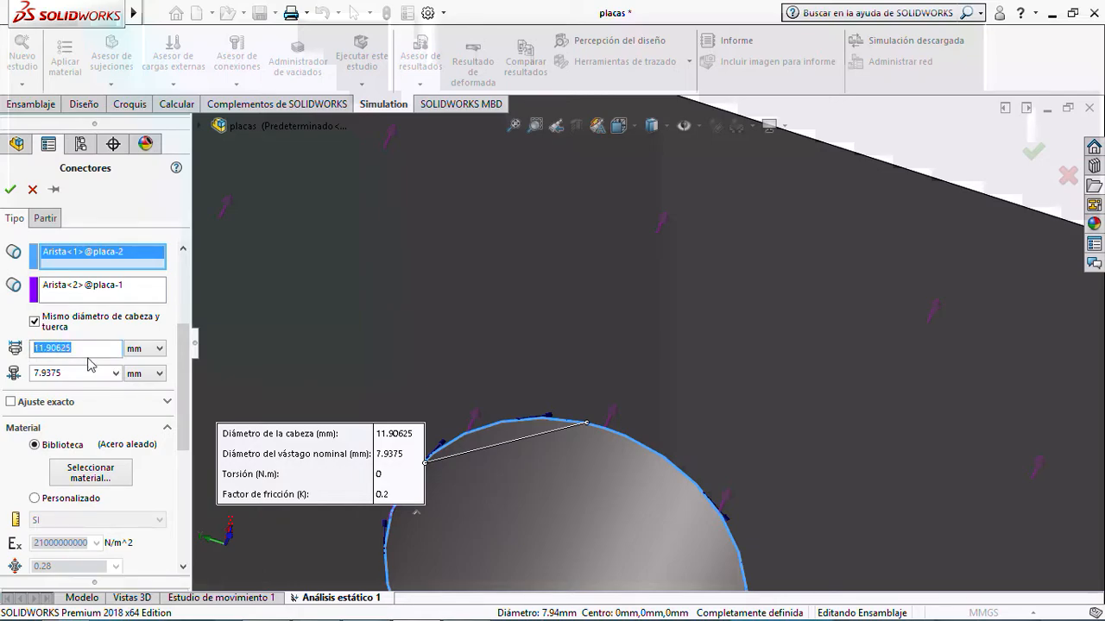
type("25.4")
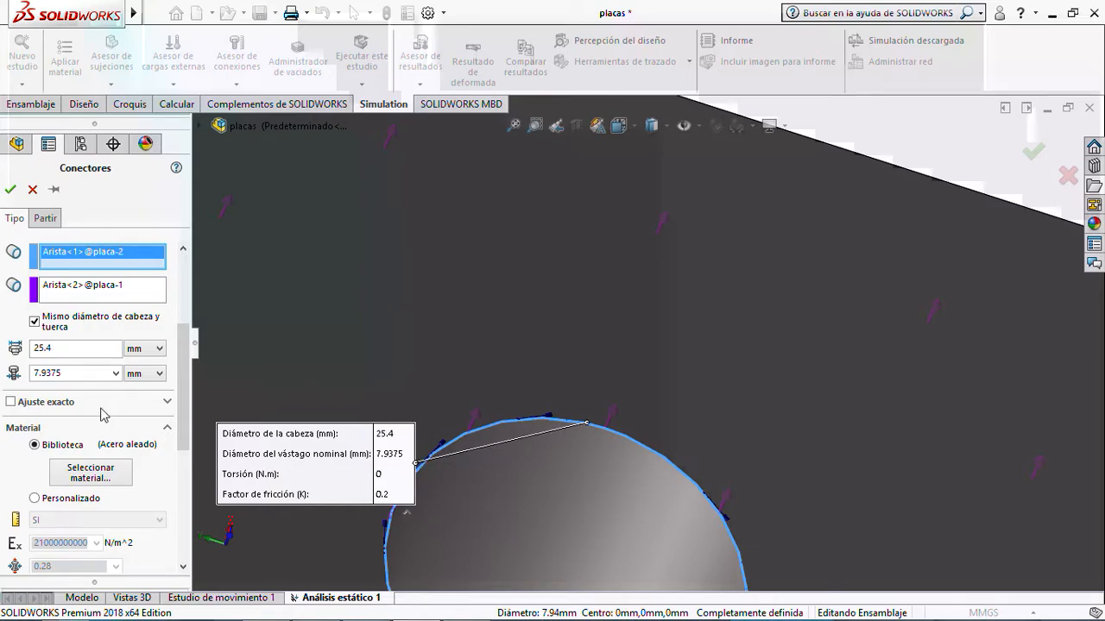
left_click_drag(183, 375, 197, 414)
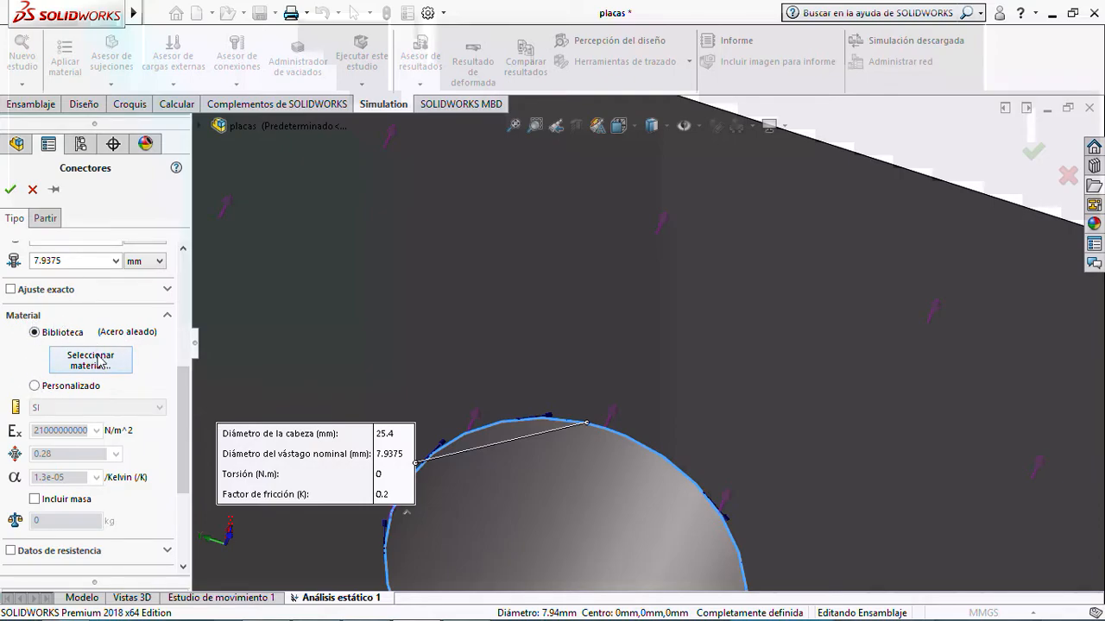
- Switch to the Word document and examine the bolt example and Tabla 11-6 for the SAE 5.2 bolt's strength and material
mouse_move(329, 611)
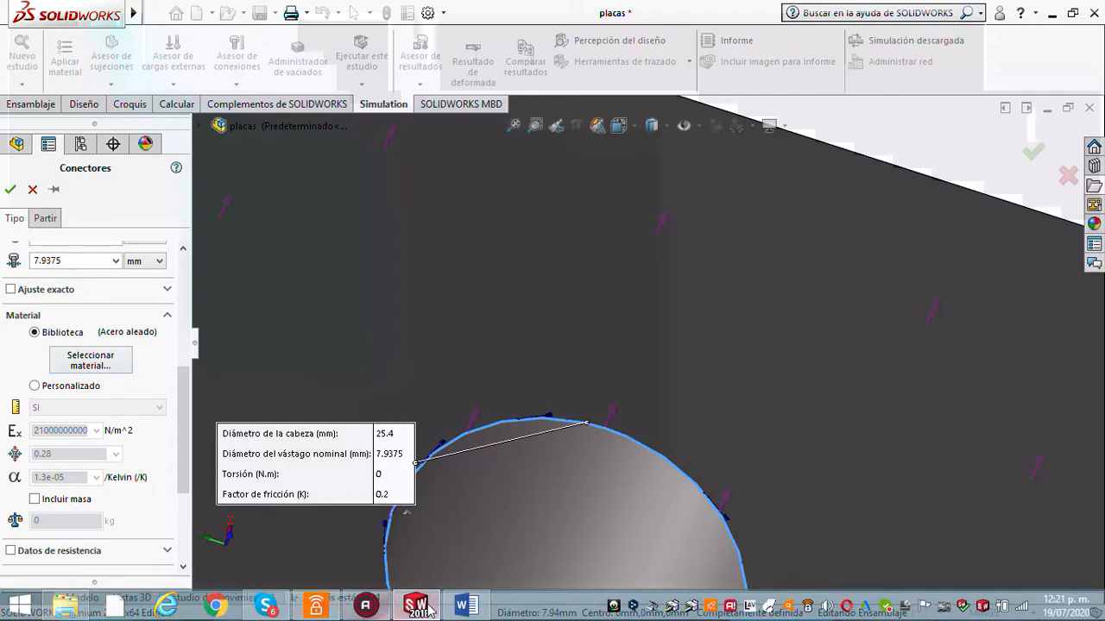
left_click(462, 607)
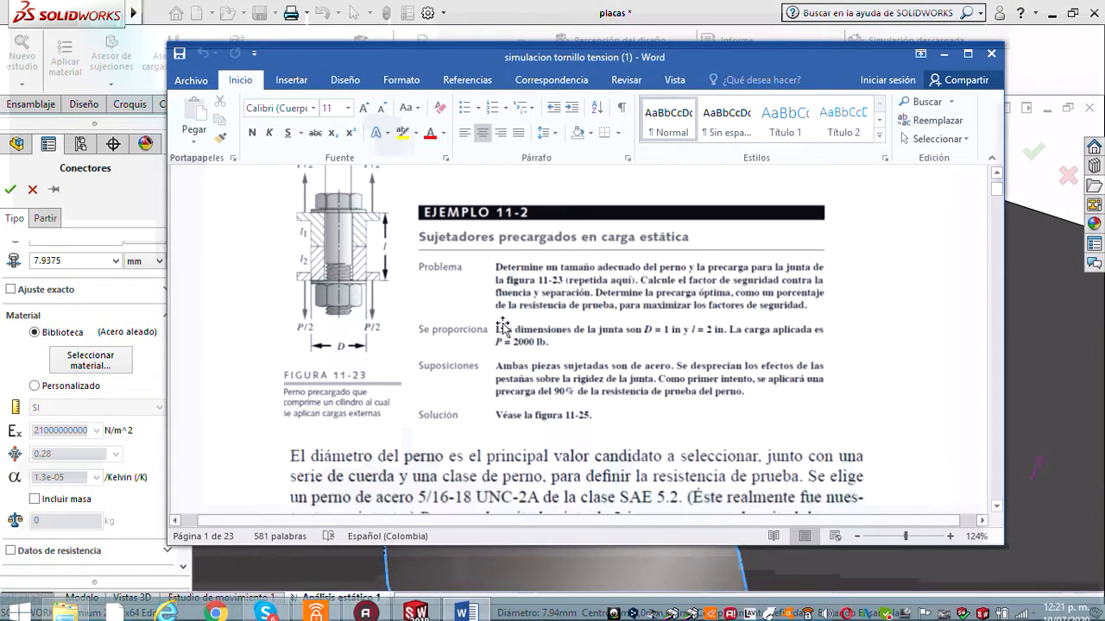
scroll(533, 315, "down", 5)
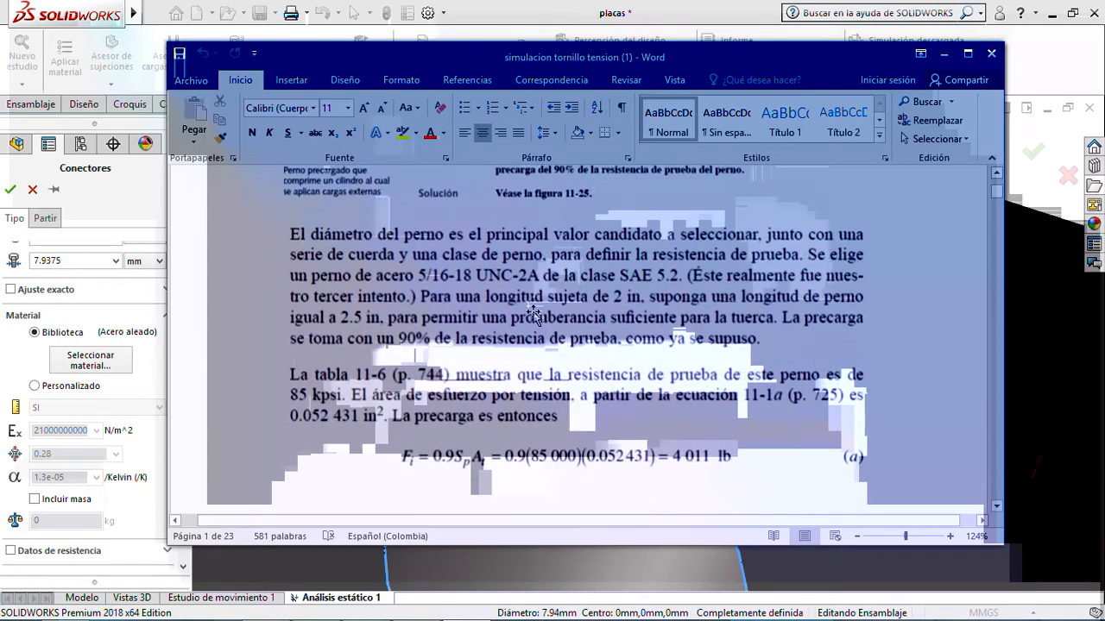
scroll(533, 315, "down", 2)
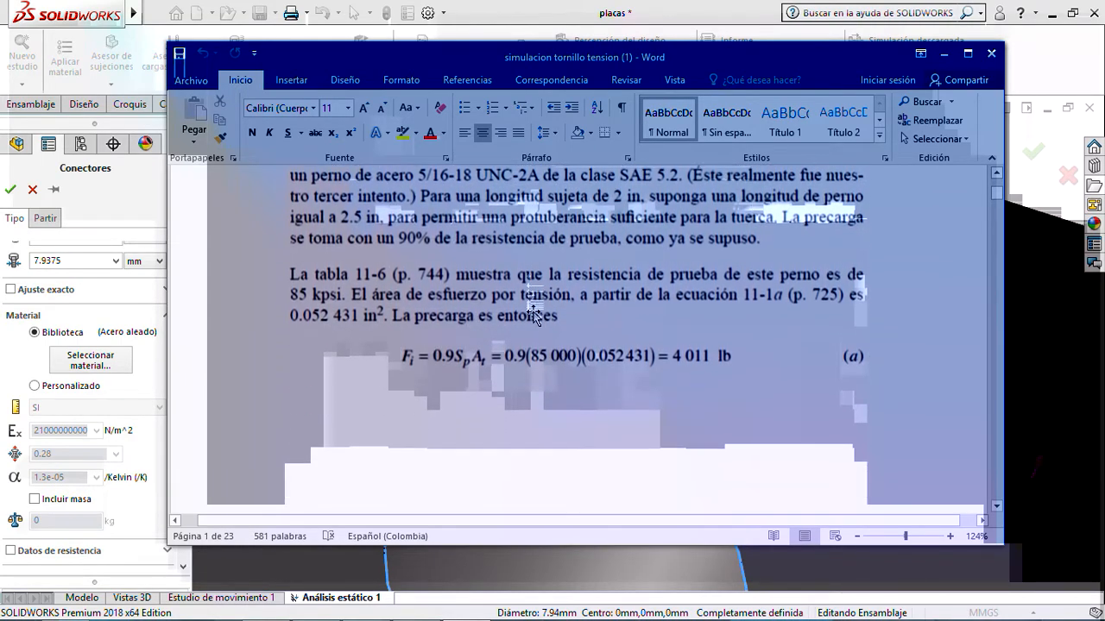
scroll(579, 349, "down", 15)
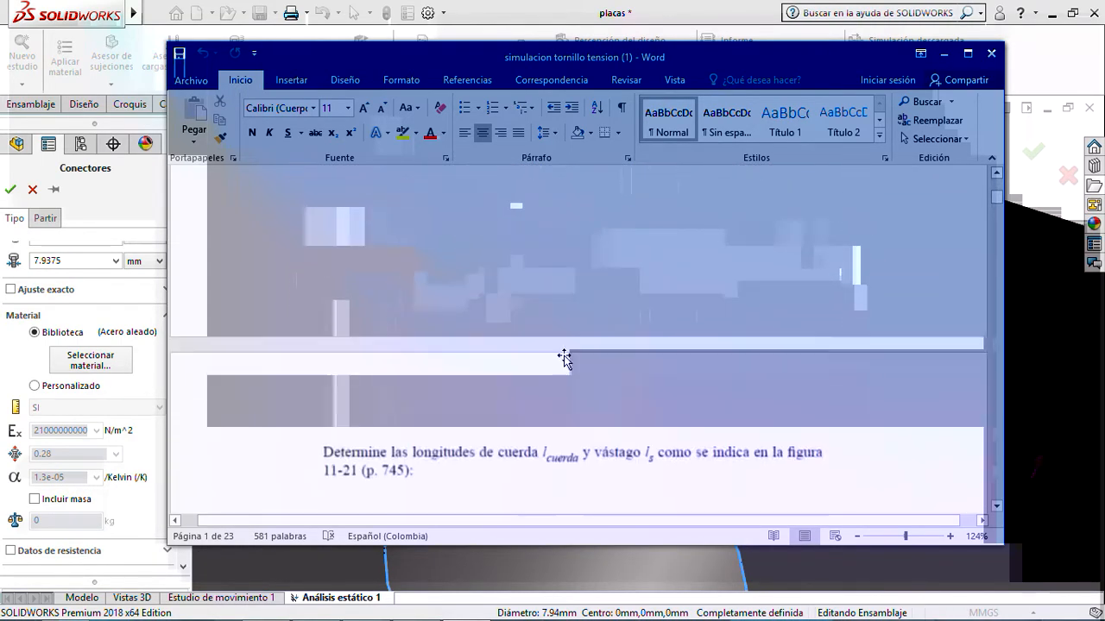
scroll(556, 351, "down", 12)
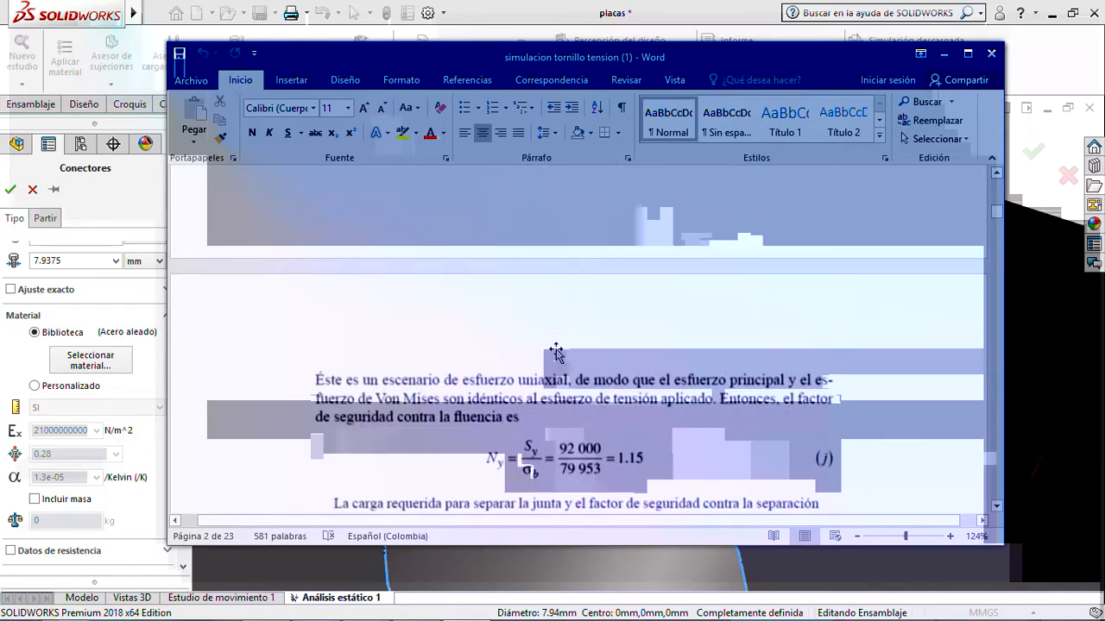
scroll(554, 350, "down", 10)
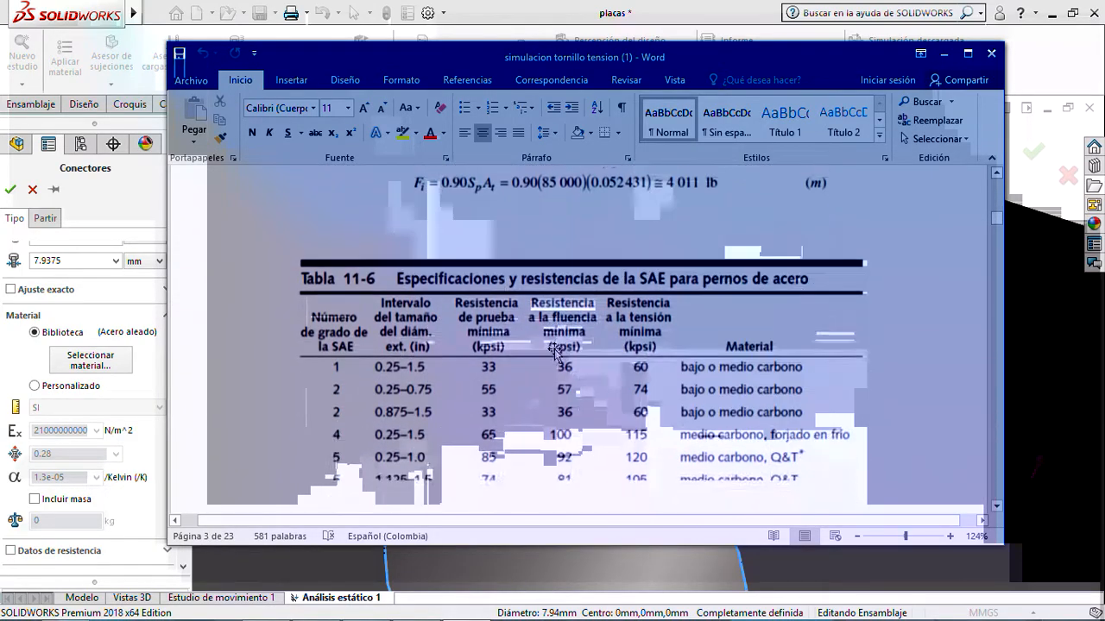
scroll(554, 349, "down", 10)
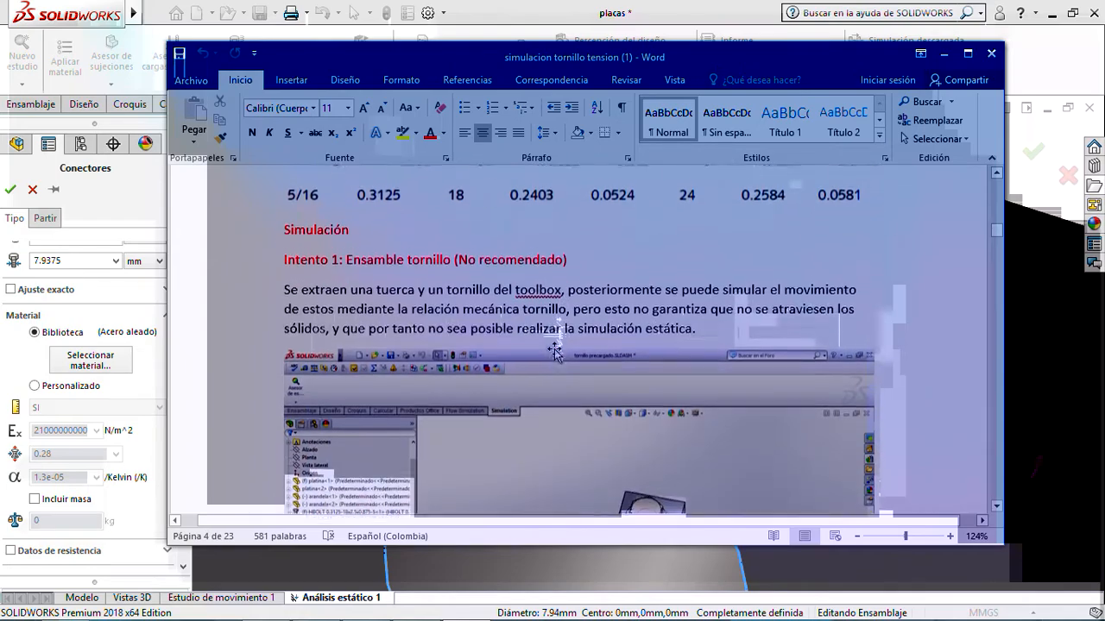
scroll(554, 352, "down", 5)
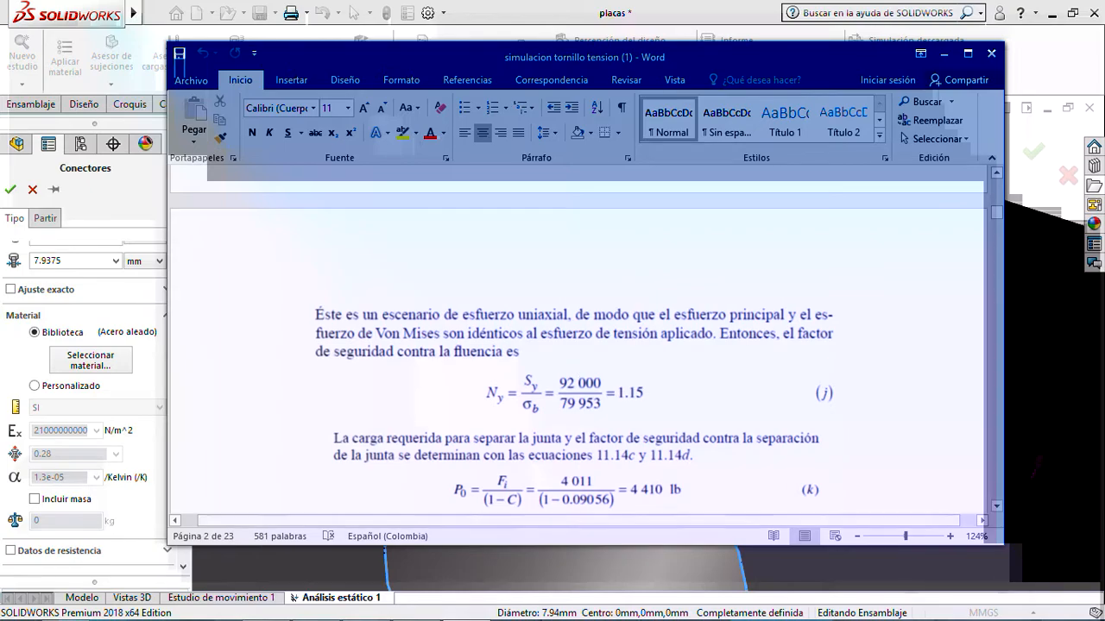
scroll(586, 326, "down", 3)
scroll(586, 327, "down", 5)
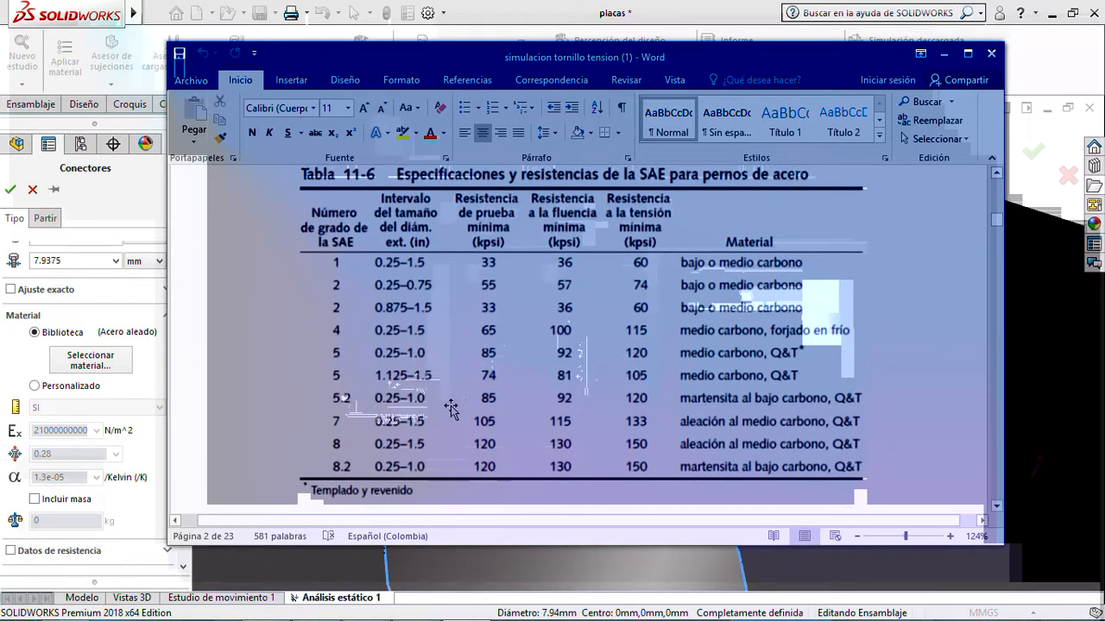
left_click(944, 54)
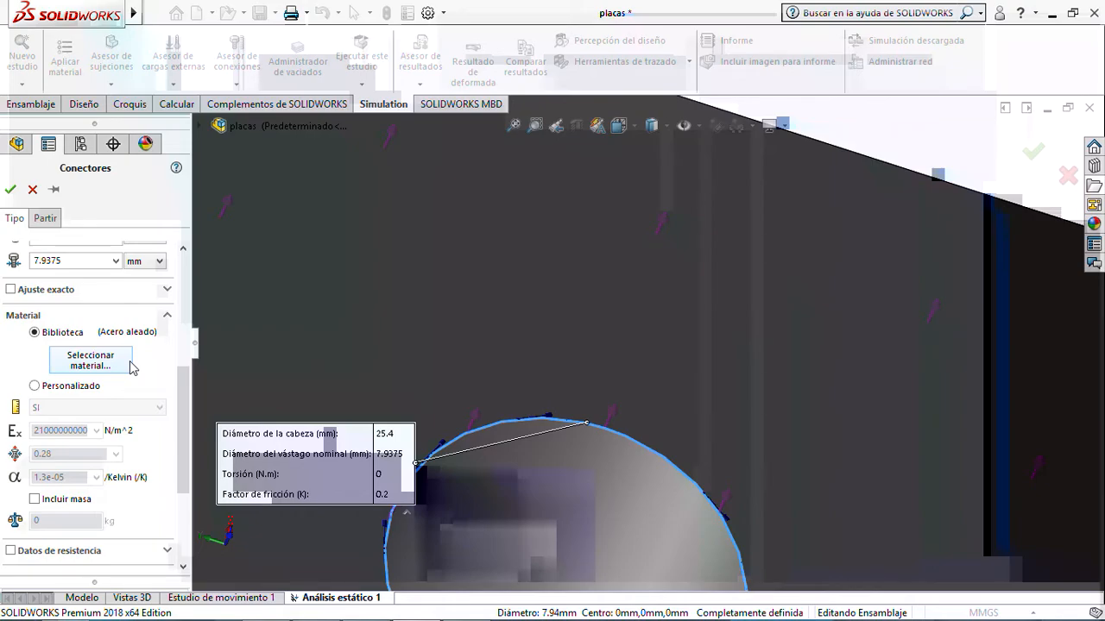
- Open the material library for the bolt connector and set the property units of Acero aleado to Inglés (IPS)
left_click(95, 367)
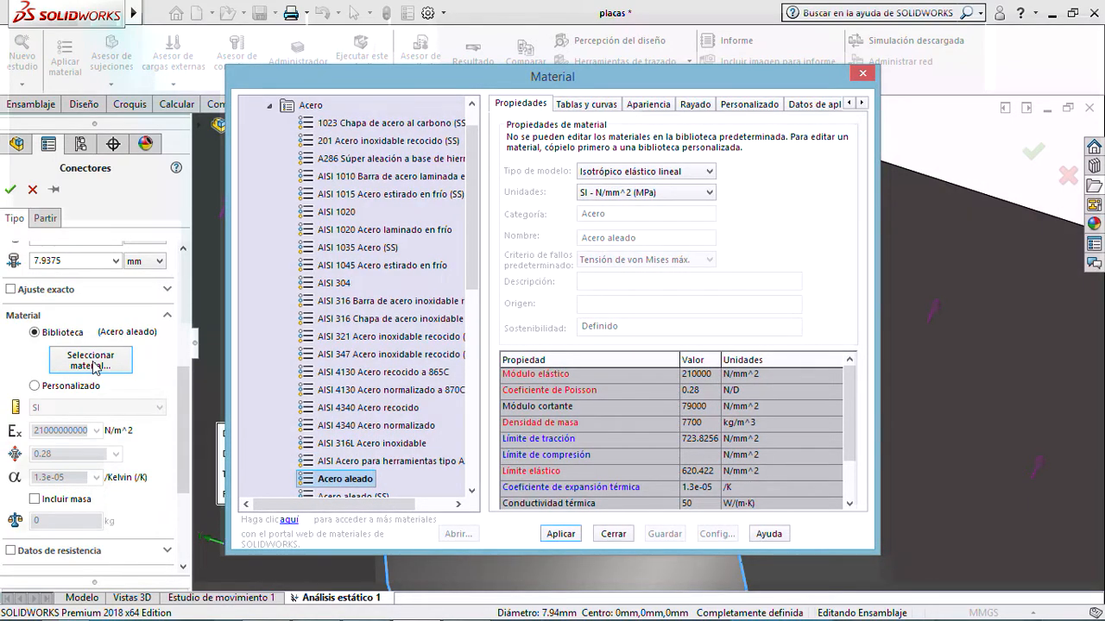
left_click(647, 192)
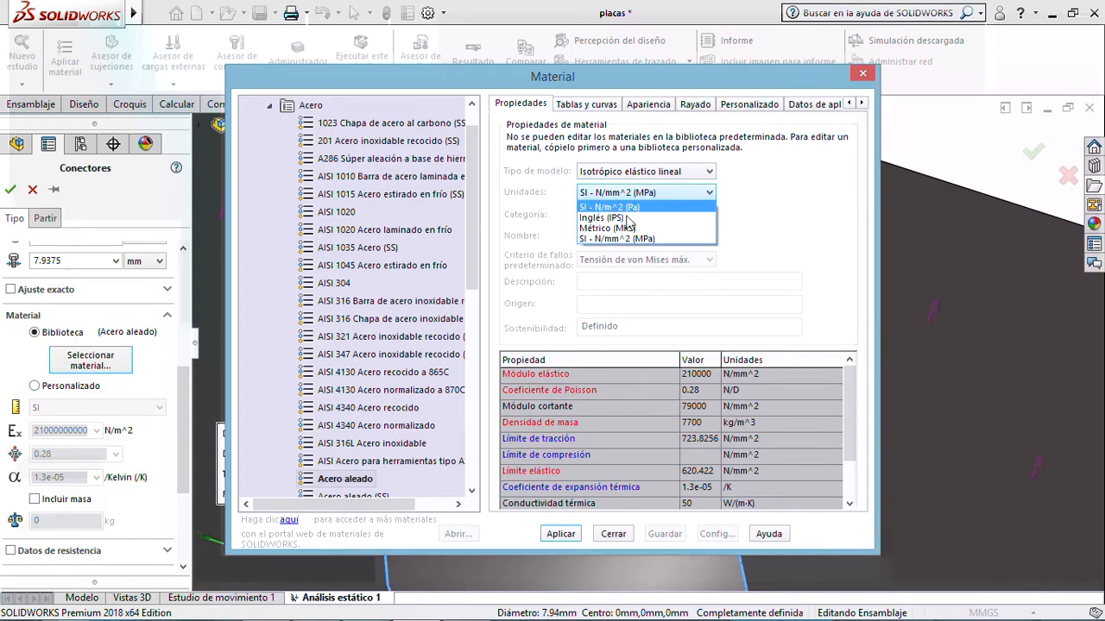
left_click(604, 218)
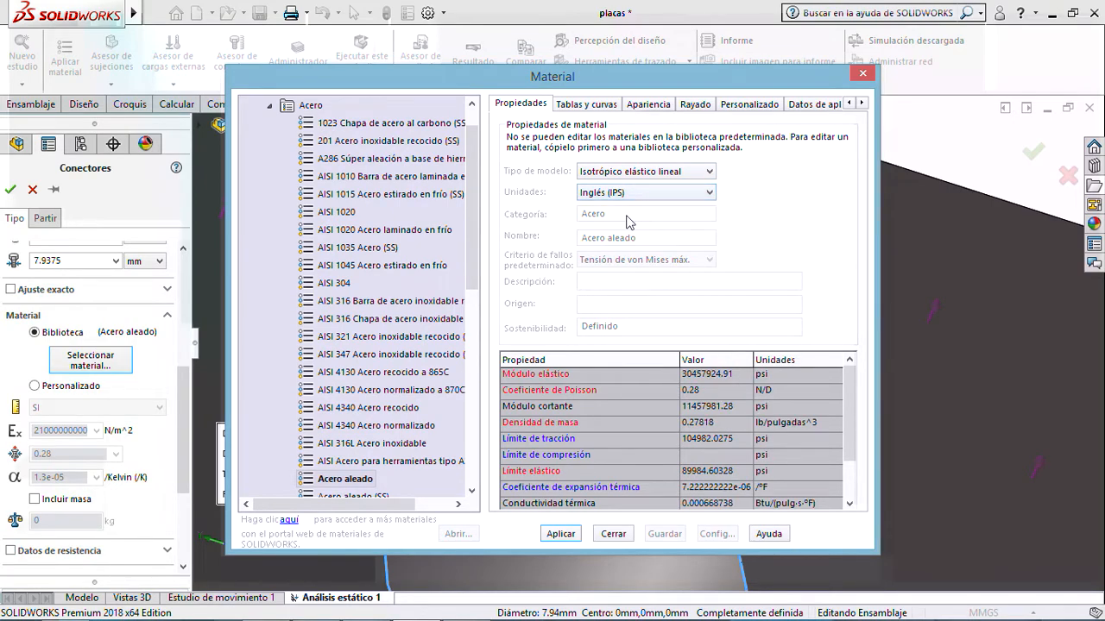
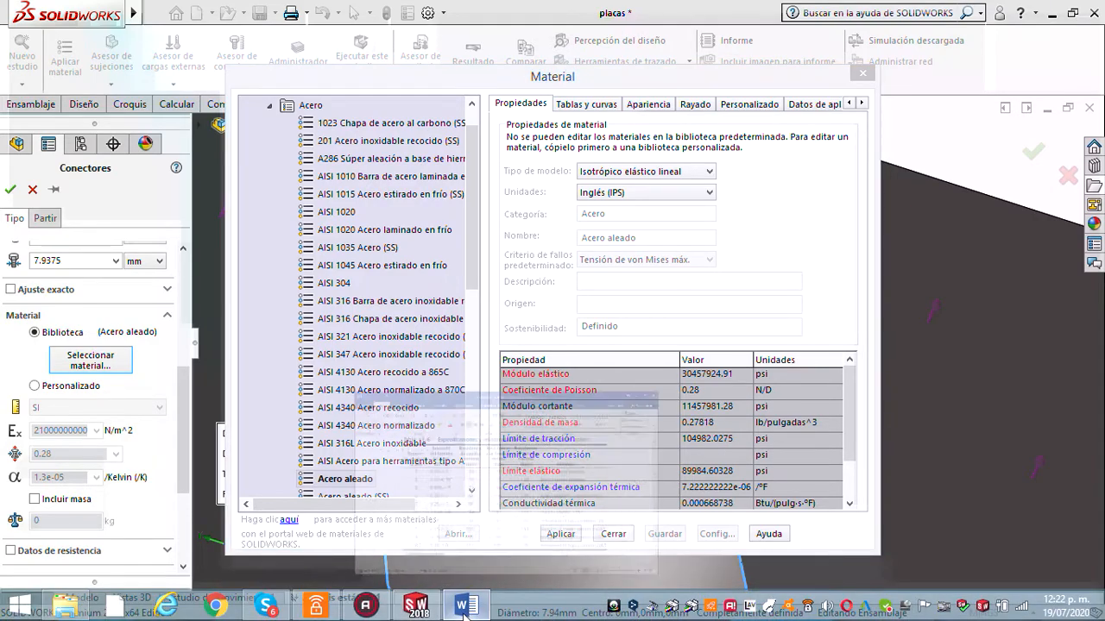
- Review the bolt stiffness calculation in the Word document to compare its elastic modulus with the library material
left_click(466, 606)
scroll(621, 378, "down", 3)
scroll(622, 377, "up", 8)
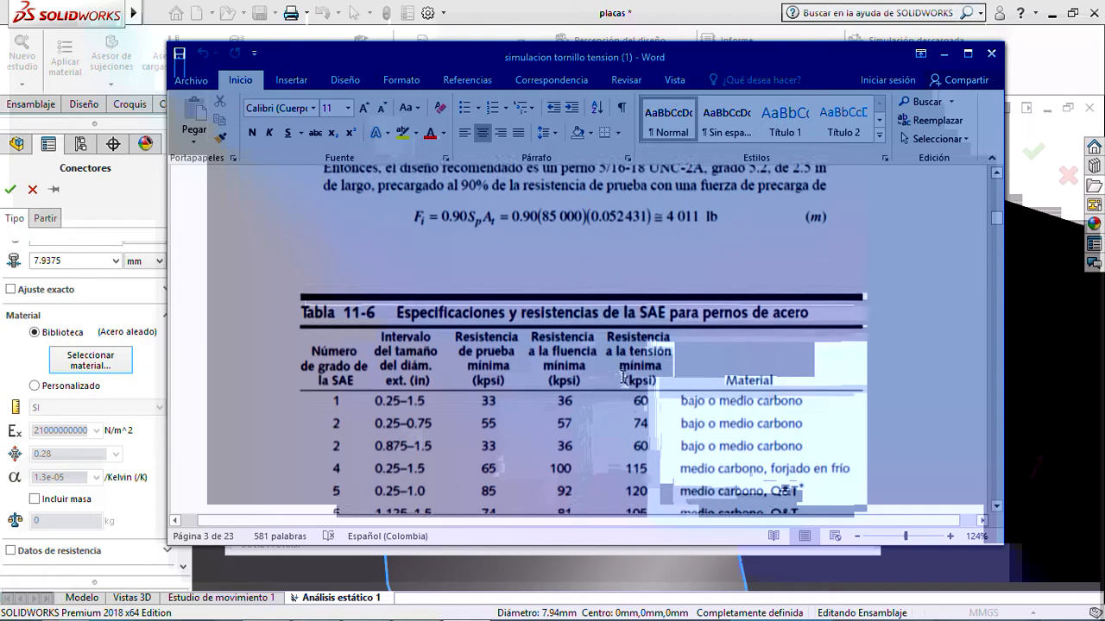
scroll(621, 377, "up", 10)
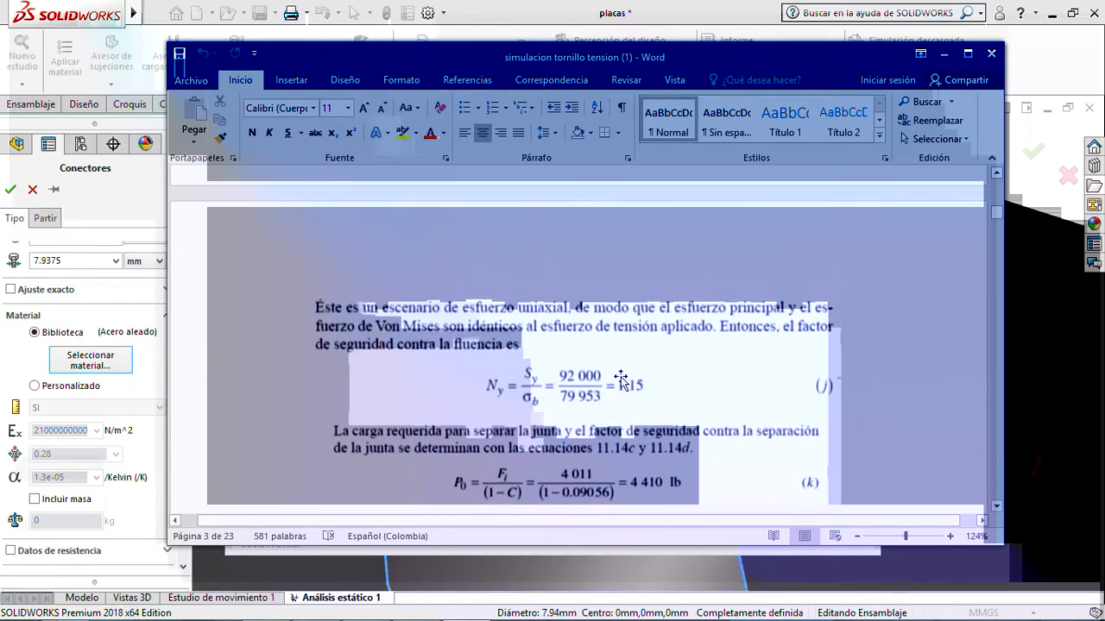
scroll(620, 377, "up", 6)
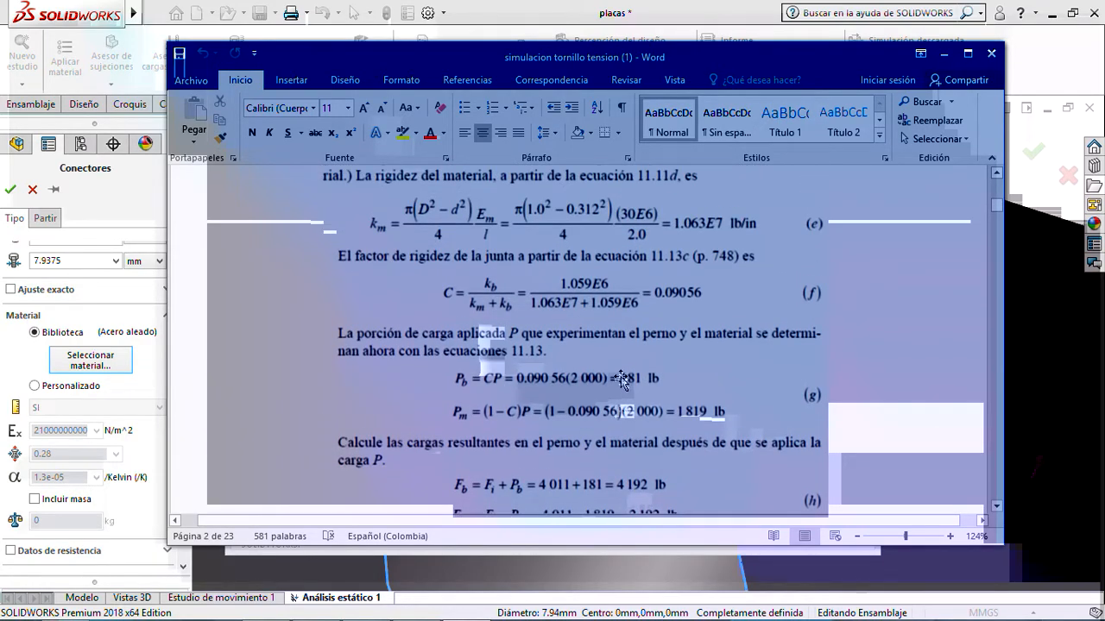
scroll(621, 377, "up", 4)
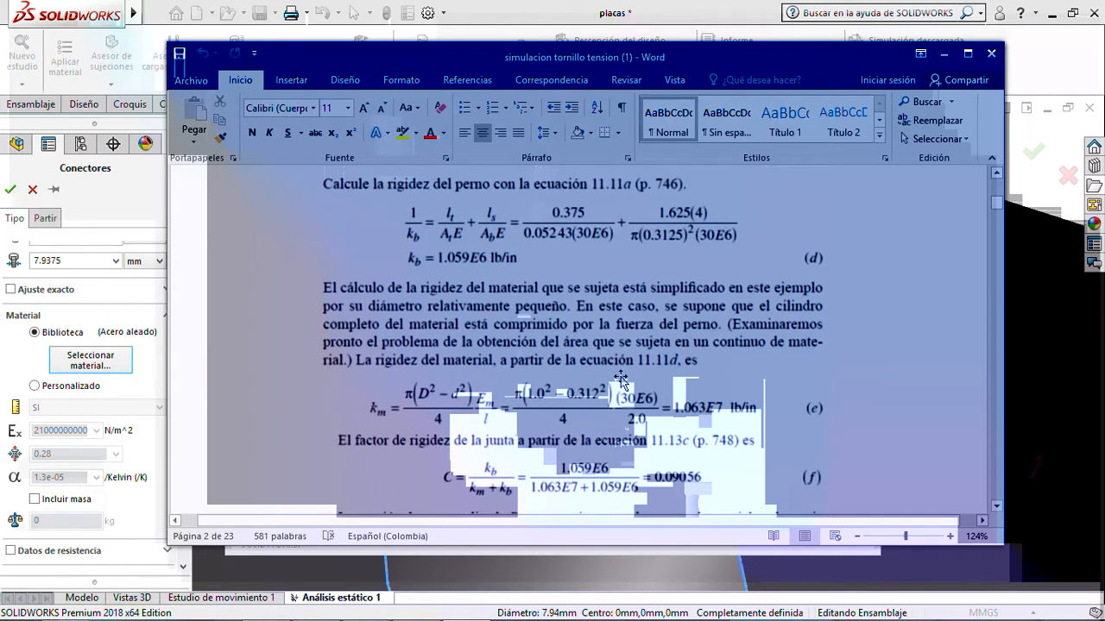
scroll(621, 380, "up", 3)
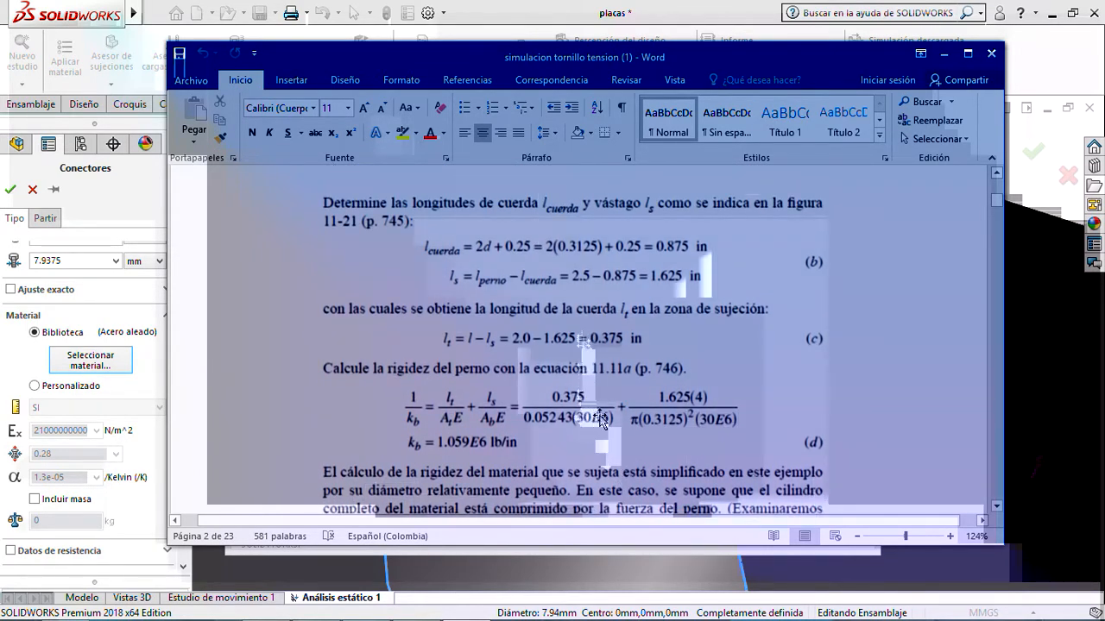
left_click(945, 53)
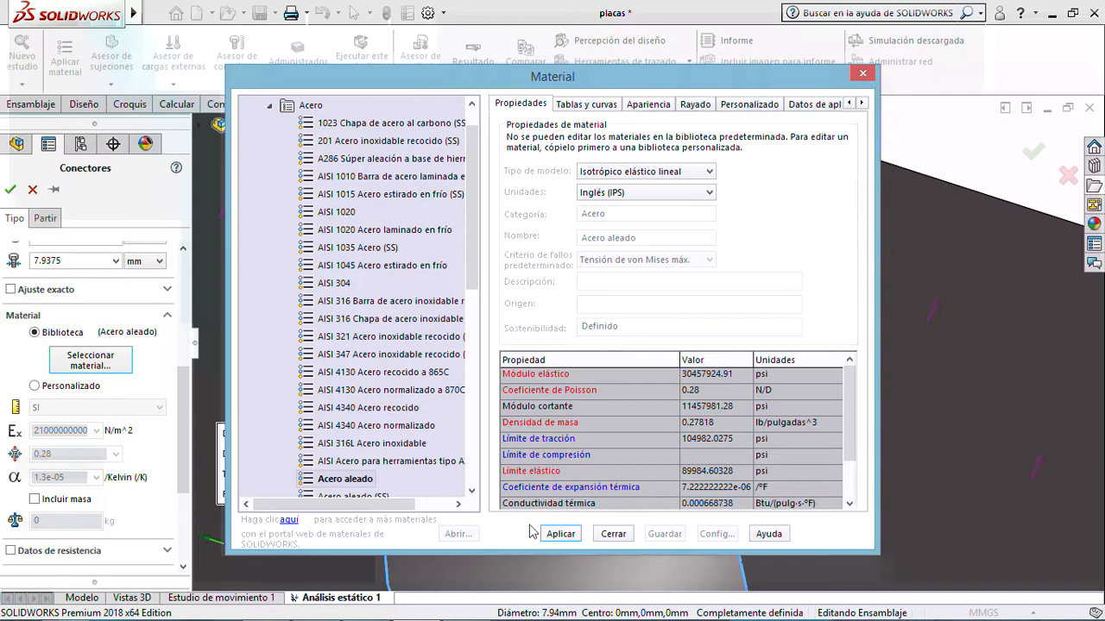
- Apply Acero aleado to the bolt connector and close the material library
left_click(558, 534)
left_click(861, 73)
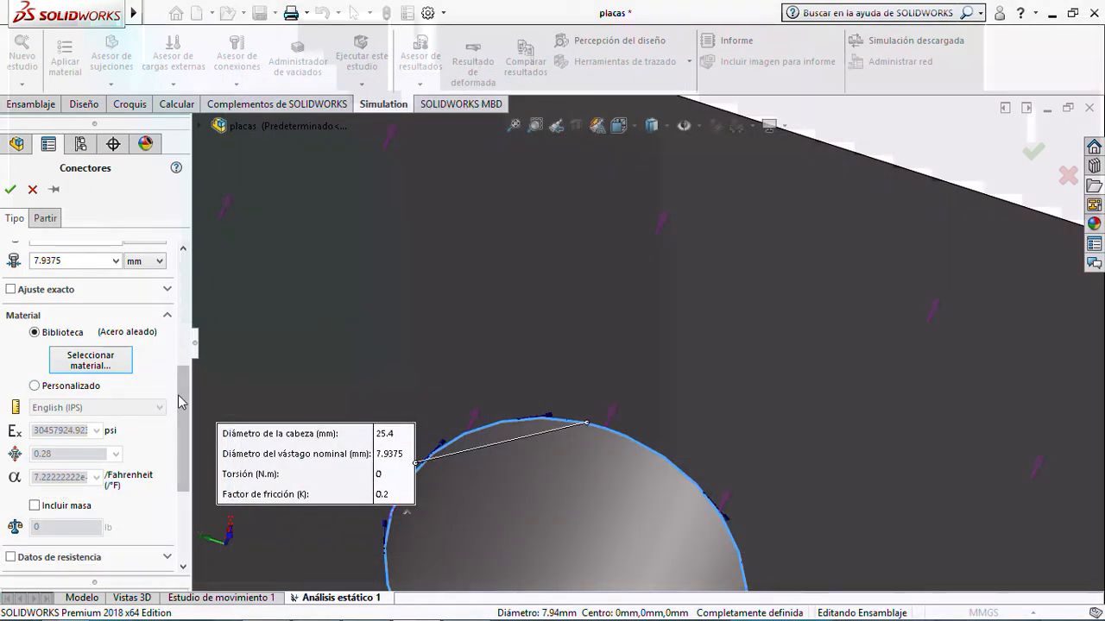
- Enable the bolt's strength data (Datos de resistencia) with the known tensile stress area option, Zona del límite de tensión conocida
left_click_drag(180, 403, 182, 430)
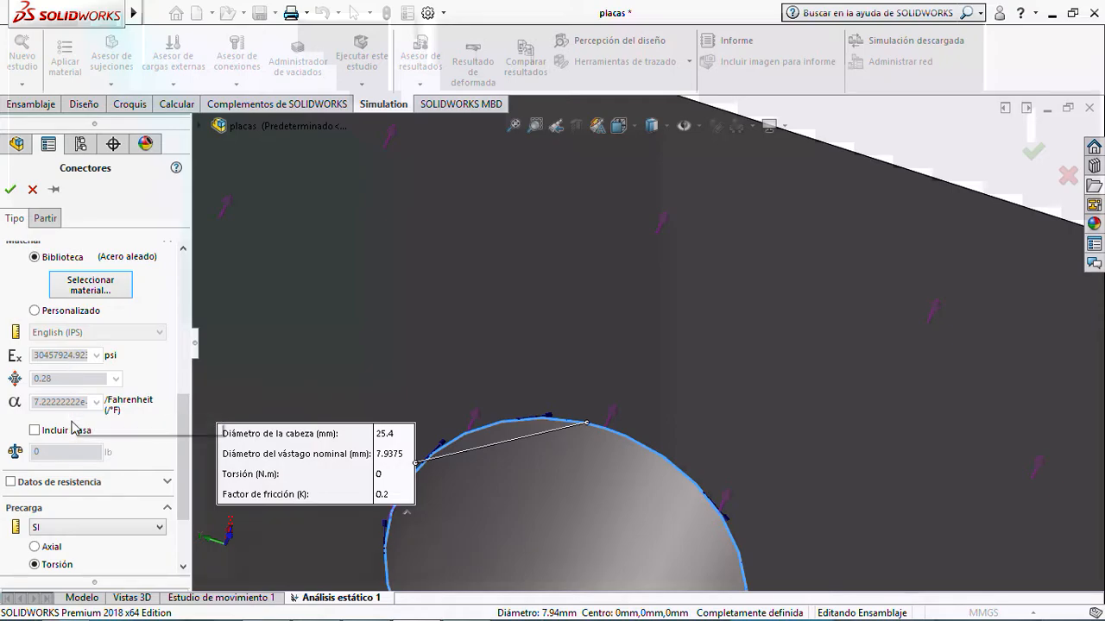
mouse_move(184, 437)
left_mouse_down()
mouse_move(178, 389)
mouse_move(173, 492)
left_mouse_up()
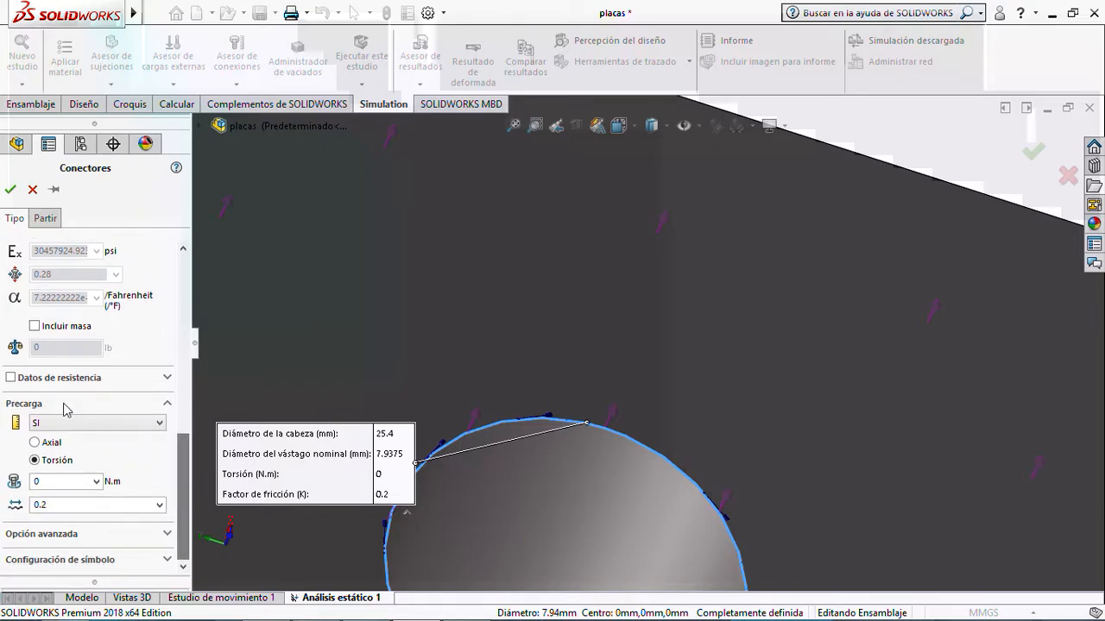
left_click(10, 378)
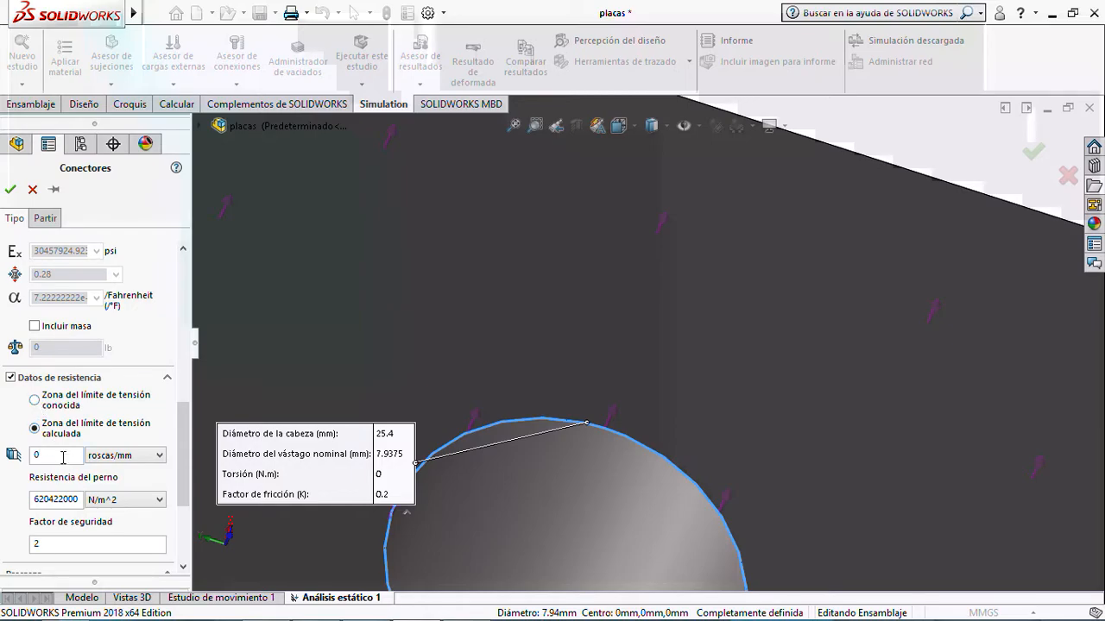
left_click(36, 401)
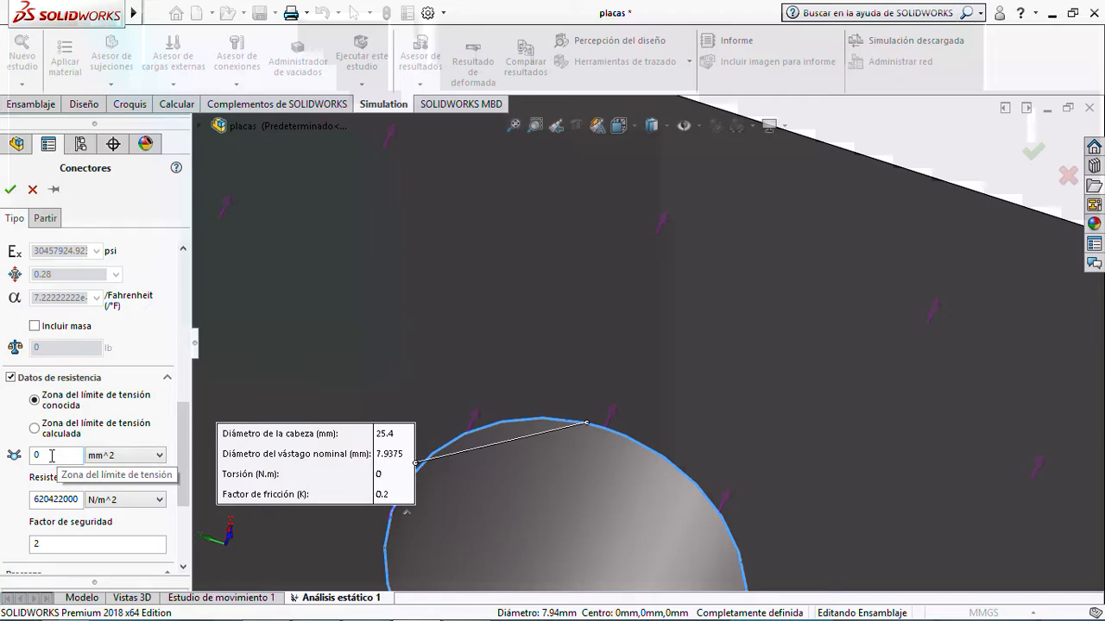
- Look up the bolt's tensile stress area in the Word document and enter 0.05247 as the known area
left_click(466, 607)
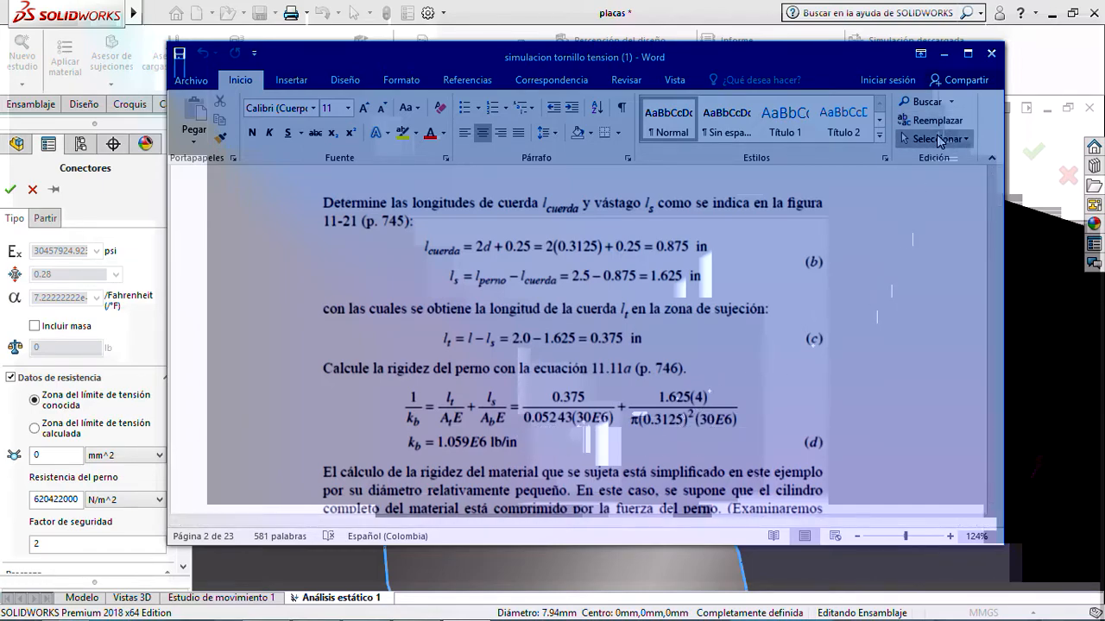
left_click(57, 454)
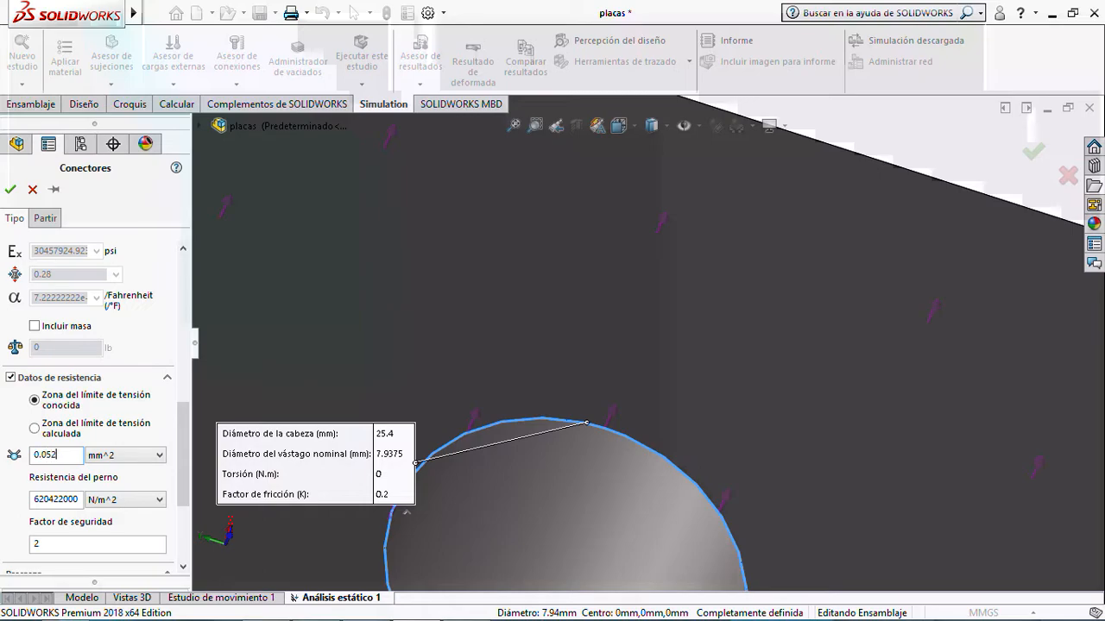
mouse_move(285, 616)
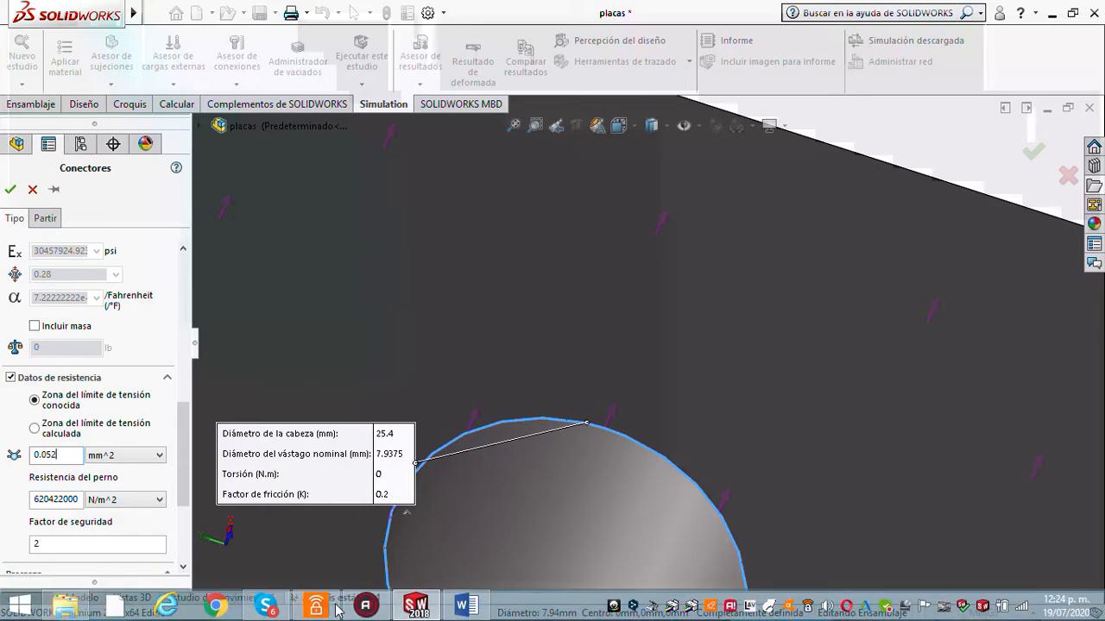
left_click(463, 607)
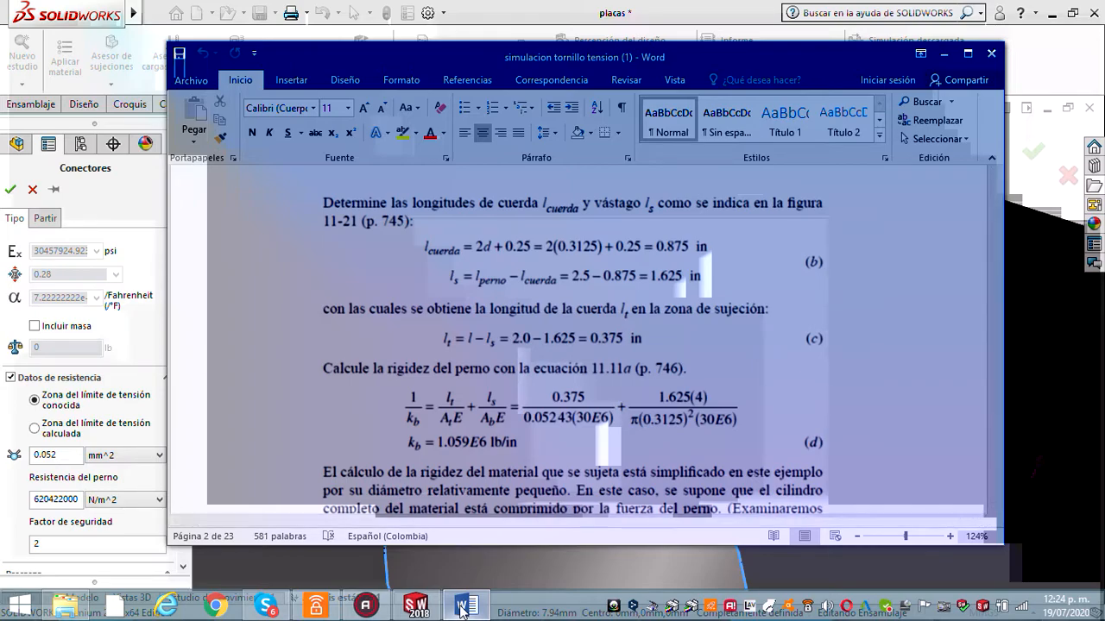
left_click(462, 609)
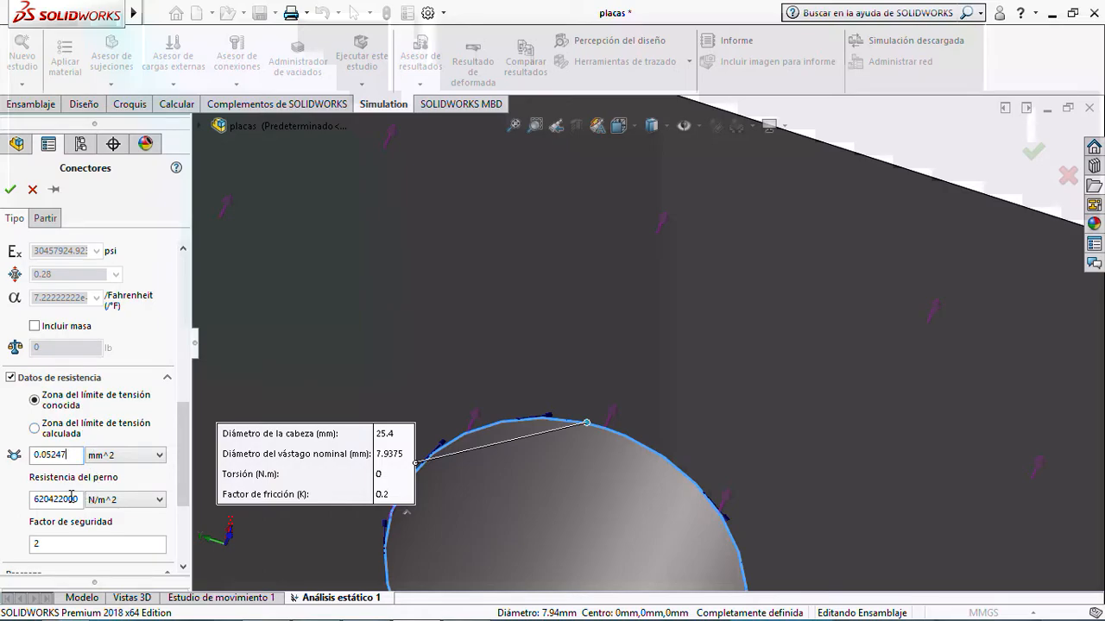
- Set the bolt strength (Resistencia del perno) units to ksi
left_click(140, 500)
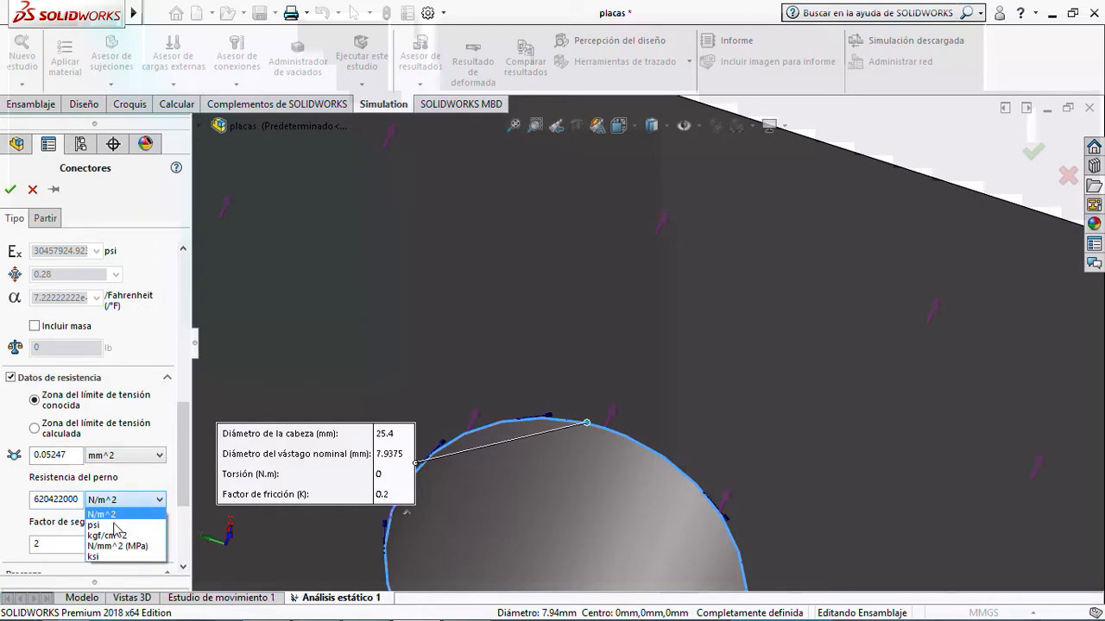
left_click(95, 557)
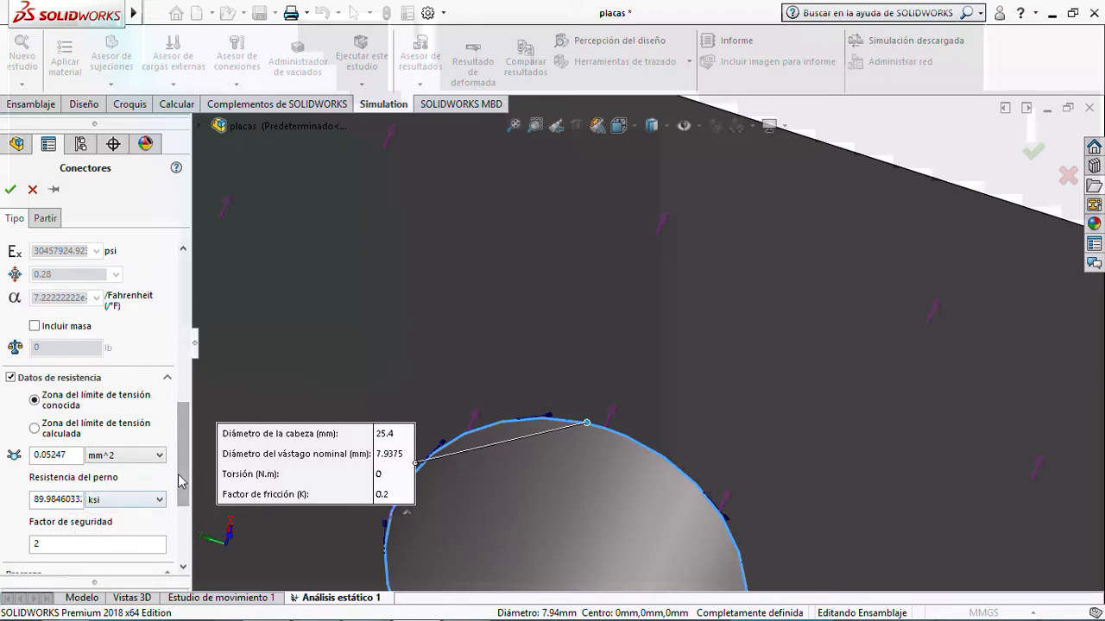
scroll(126, 494, "down", 3)
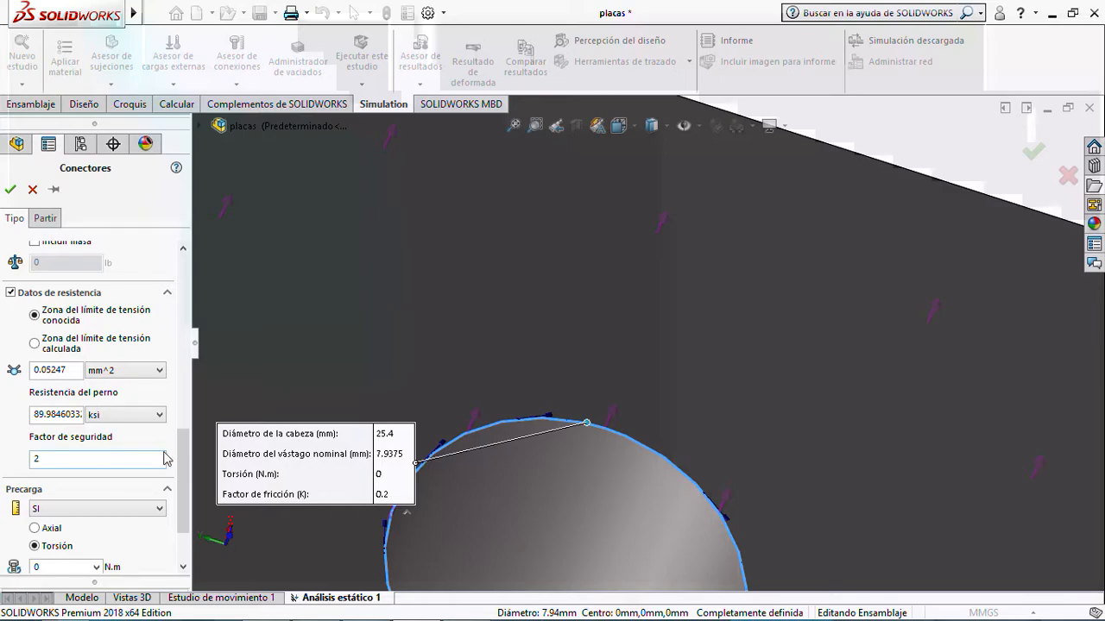
left_click_drag(180, 478, 179, 503)
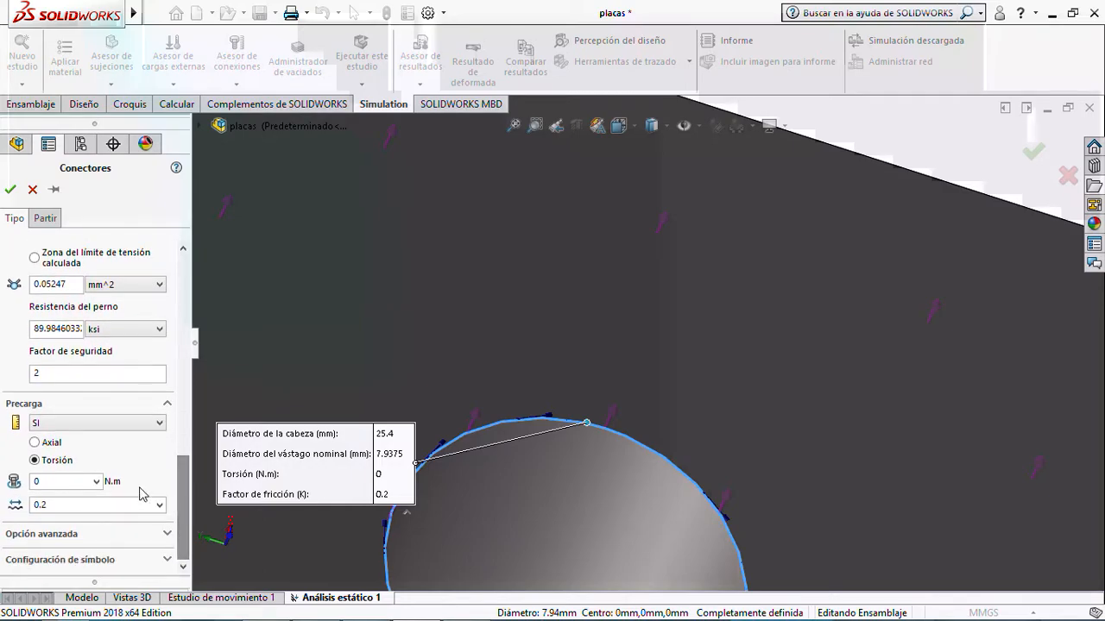
- Switch the bolt preload (Precarga) to Axial and look up the preload force in the Word document
left_click(34, 443)
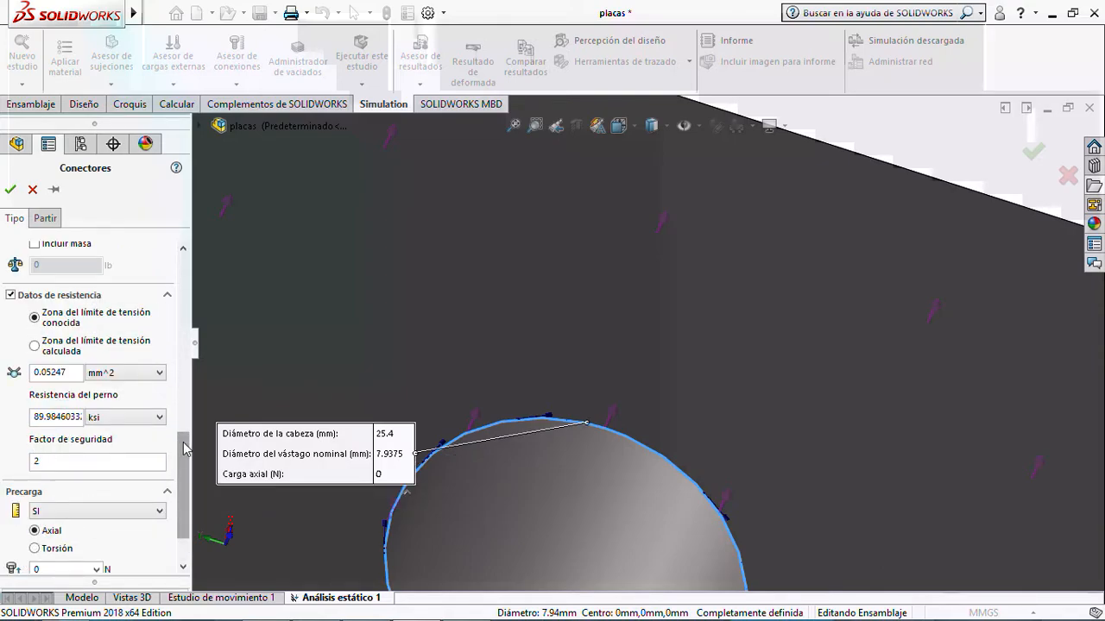
scroll(183, 448, "down", 2)
left_click(466, 604)
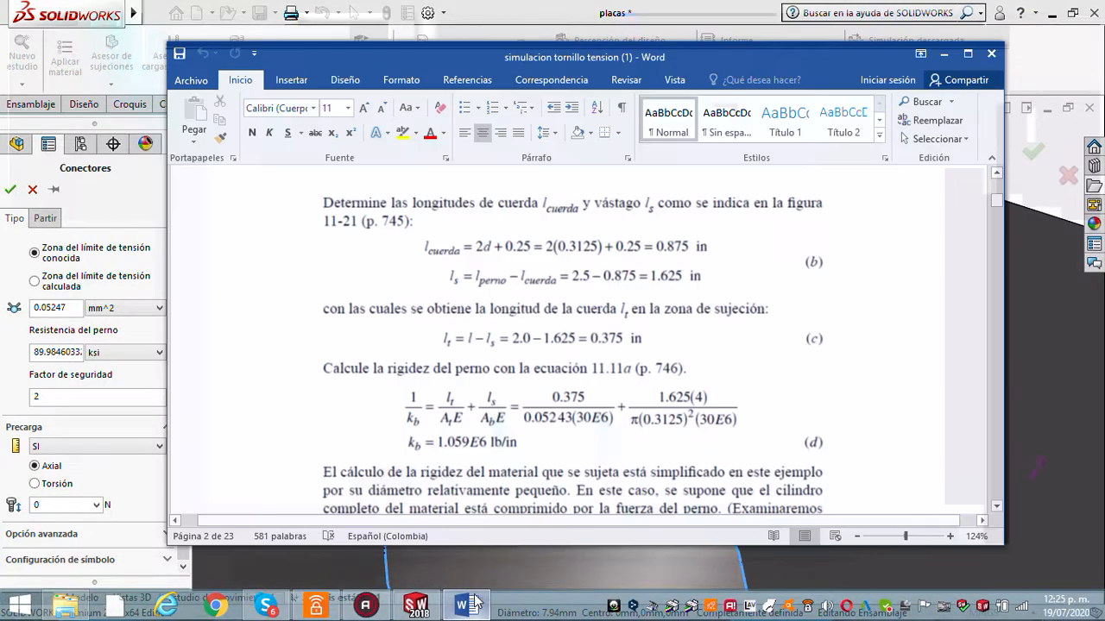
scroll(736, 354, "down", 2)
scroll(737, 354, "up", 5)
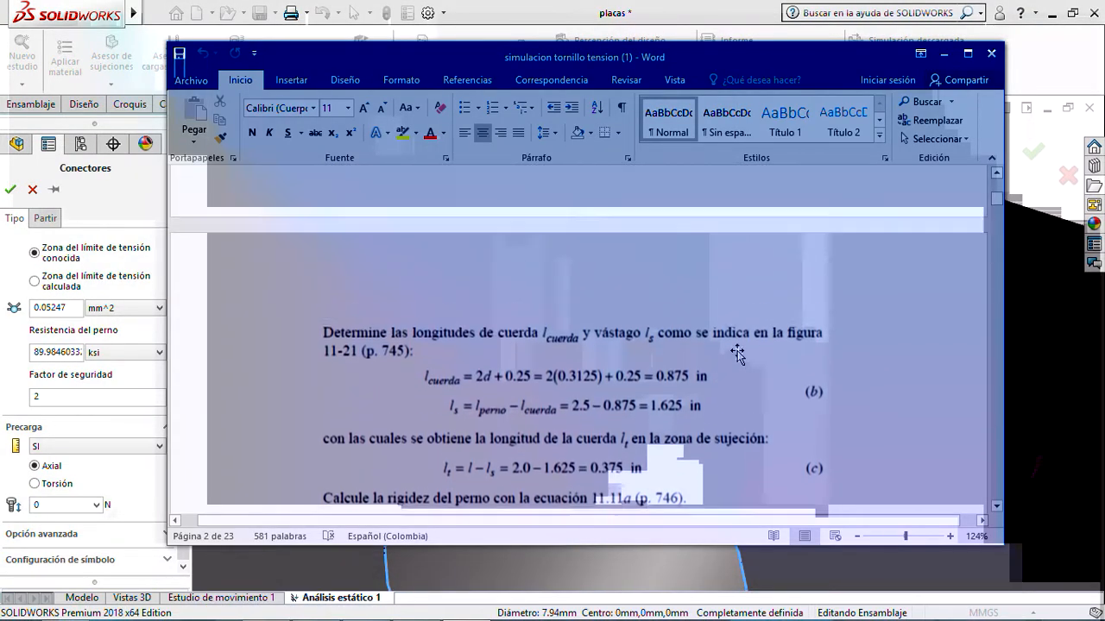
scroll(736, 352, "down", 10)
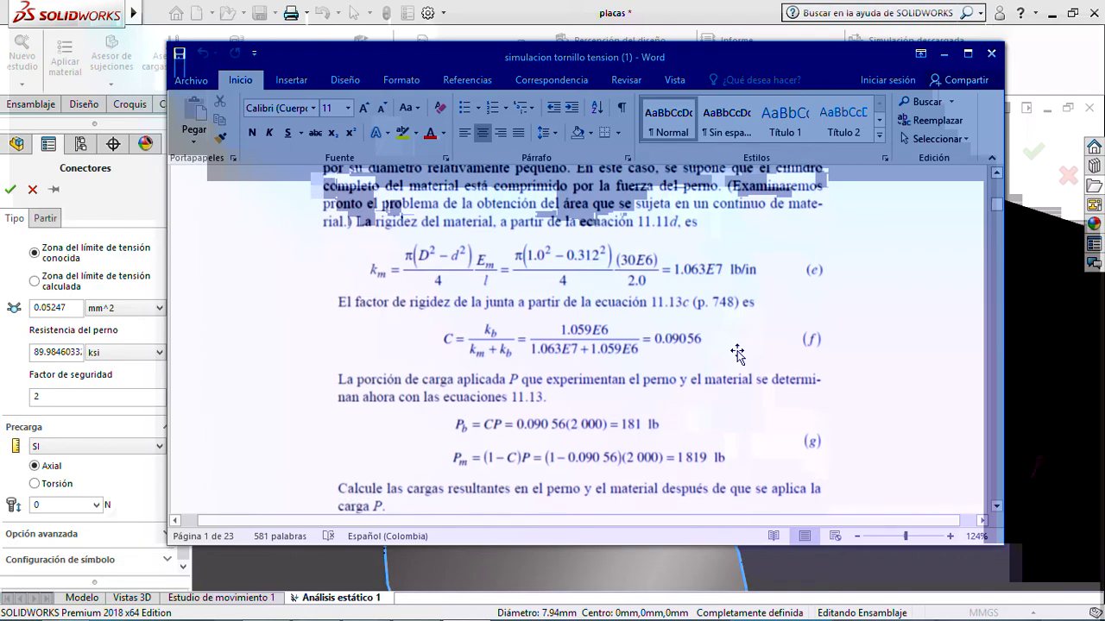
scroll(737, 352, "down", 5)
scroll(737, 353, "up", 3)
scroll(738, 352, "down", 3)
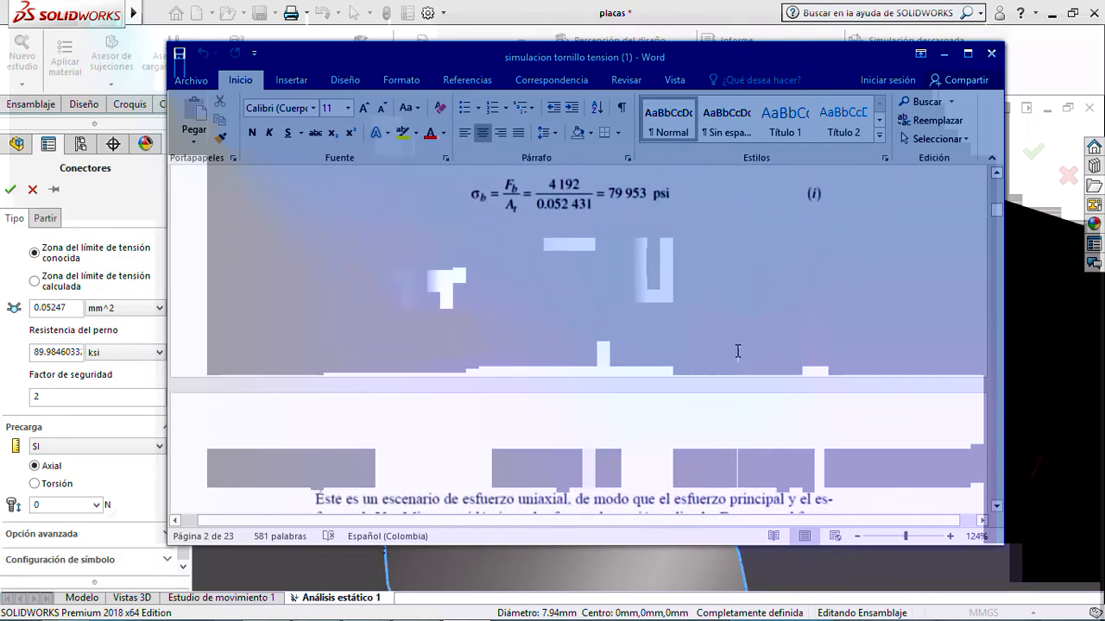
scroll(738, 351, "up", 15)
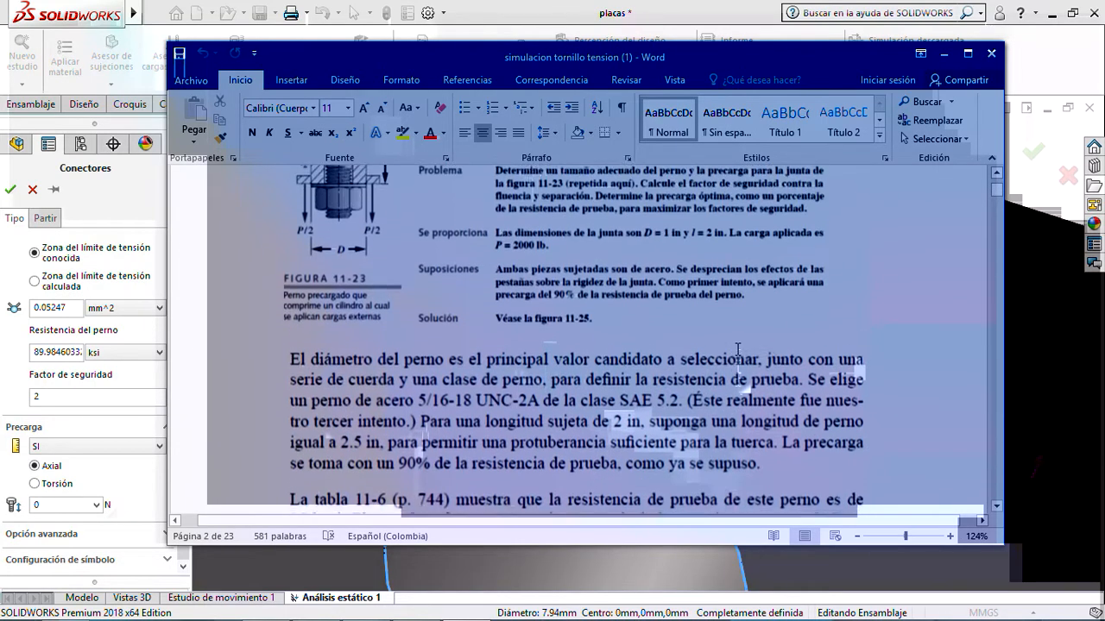
scroll(738, 349, "up", 4)
scroll(737, 351, "down", 7)
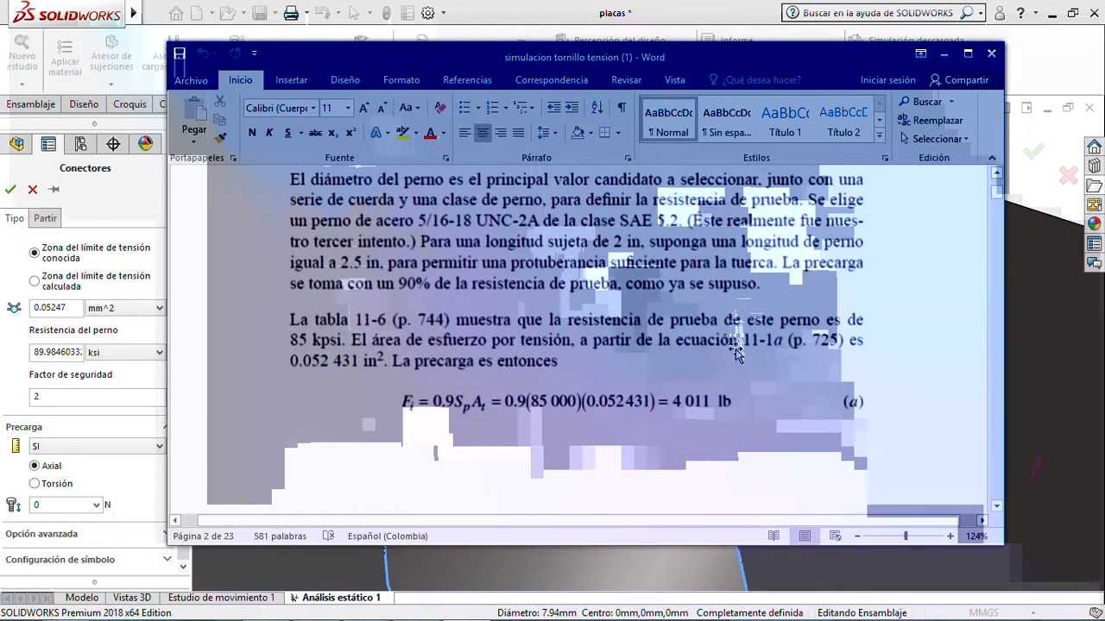
left_click(944, 54)
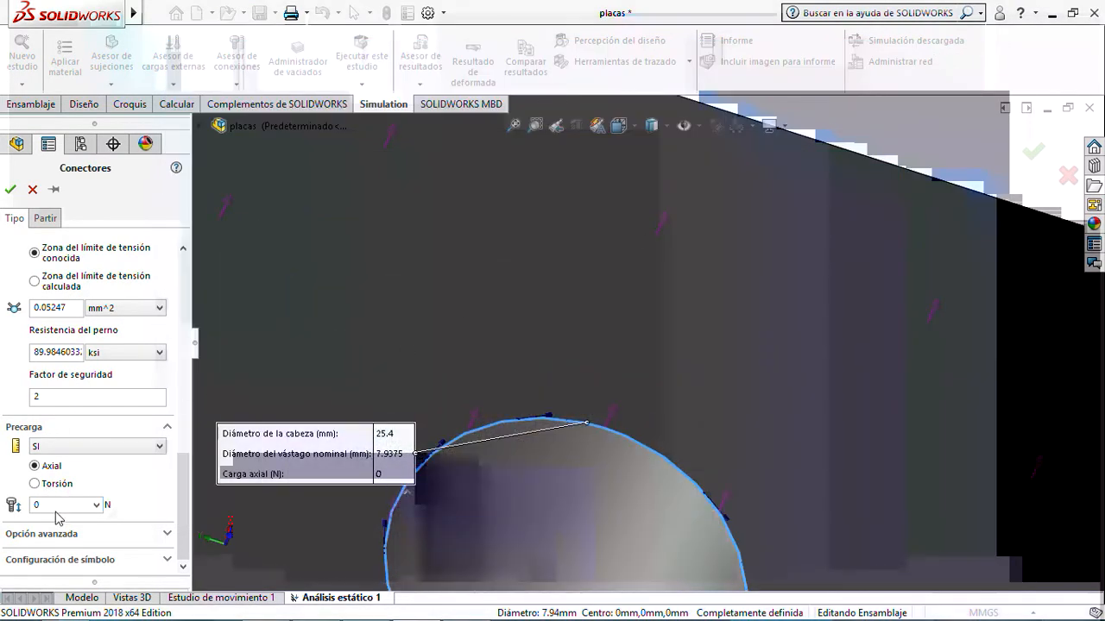
- Set the preload units to English (IPS), enter an axial load of 4011 lbf and accept the bolt connector
left_click(53, 506)
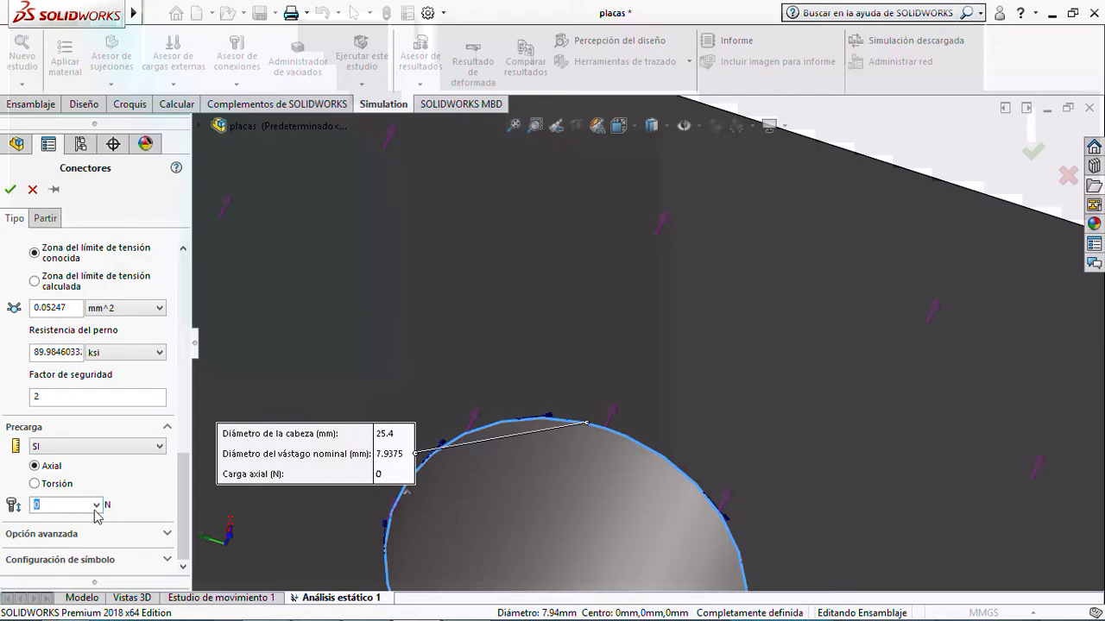
left_click(82, 446)
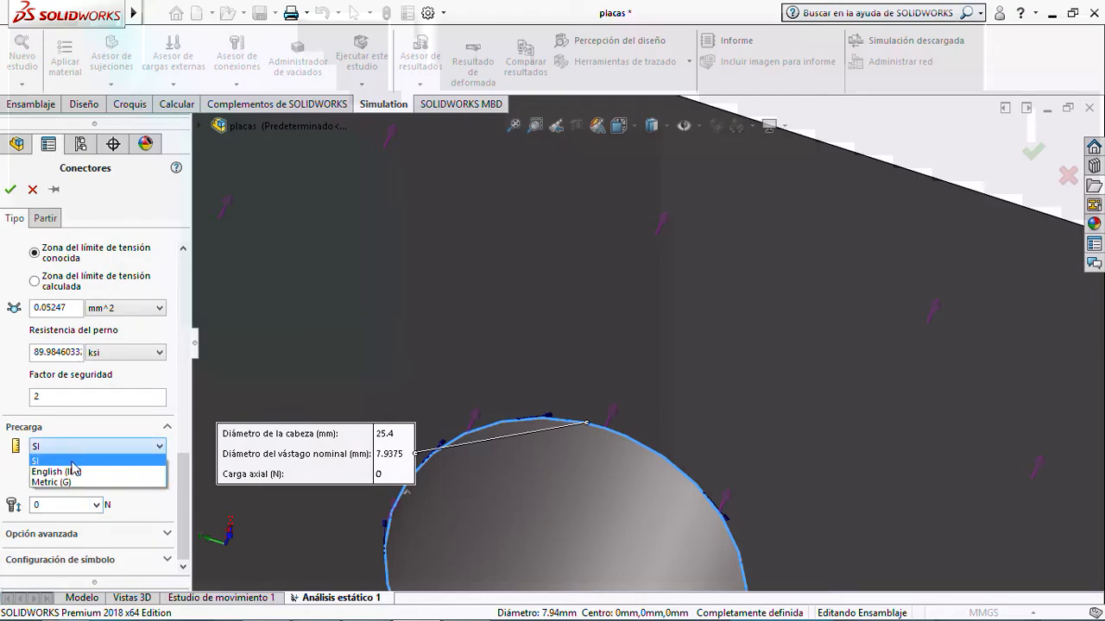
left_click(74, 472)
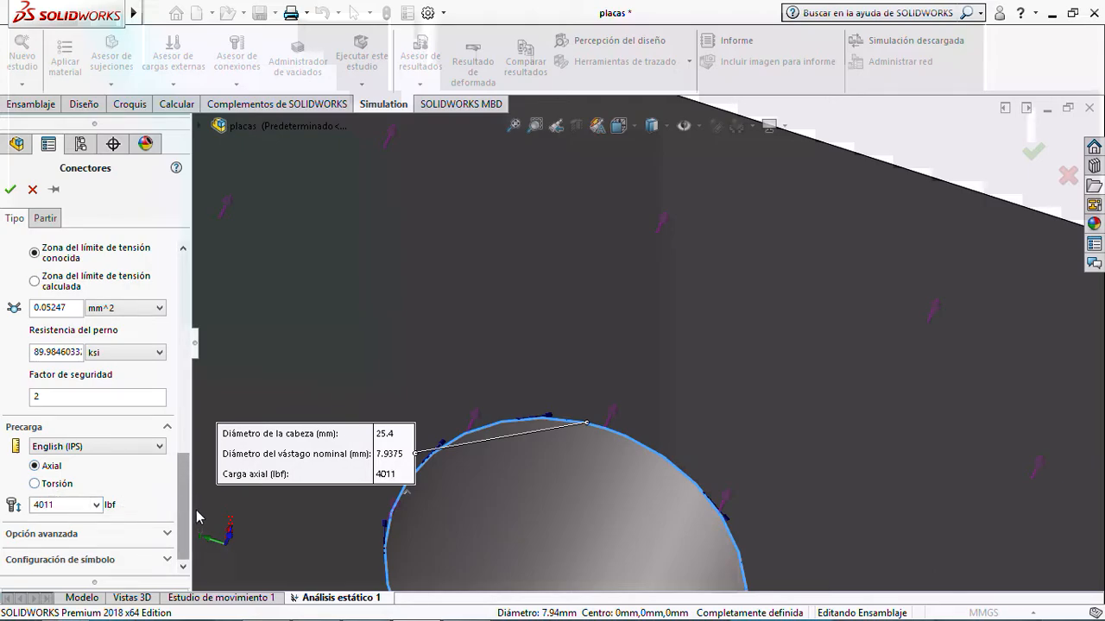
left_click(11, 165)
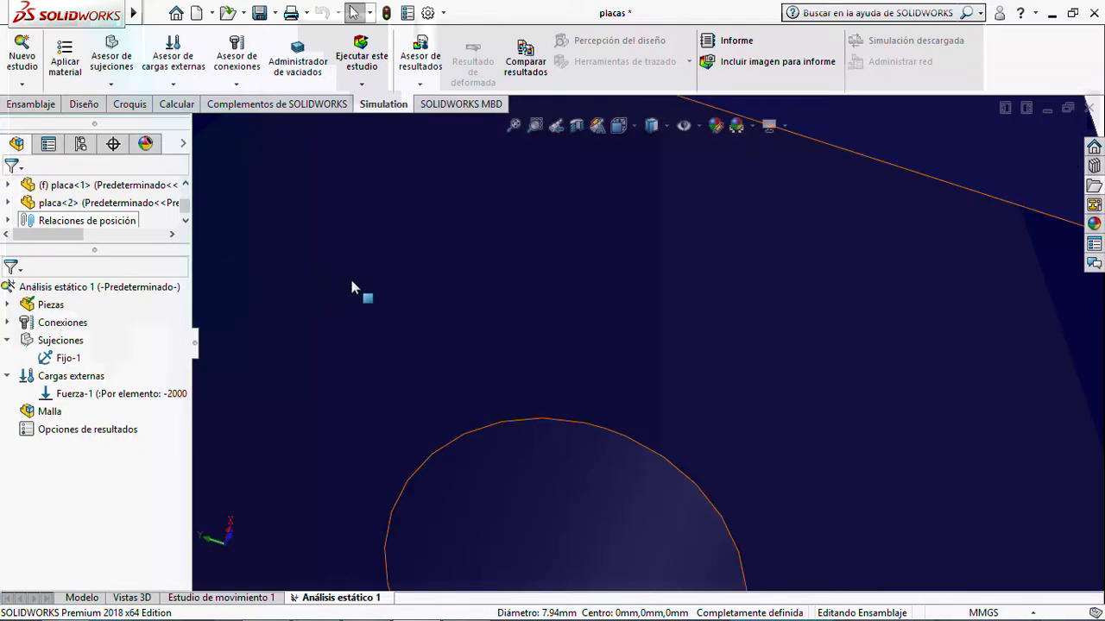
- Examine the bolt connector's head and nut on the two stacked plates from several sides
middle_click_drag(409, 309, 272, 358)
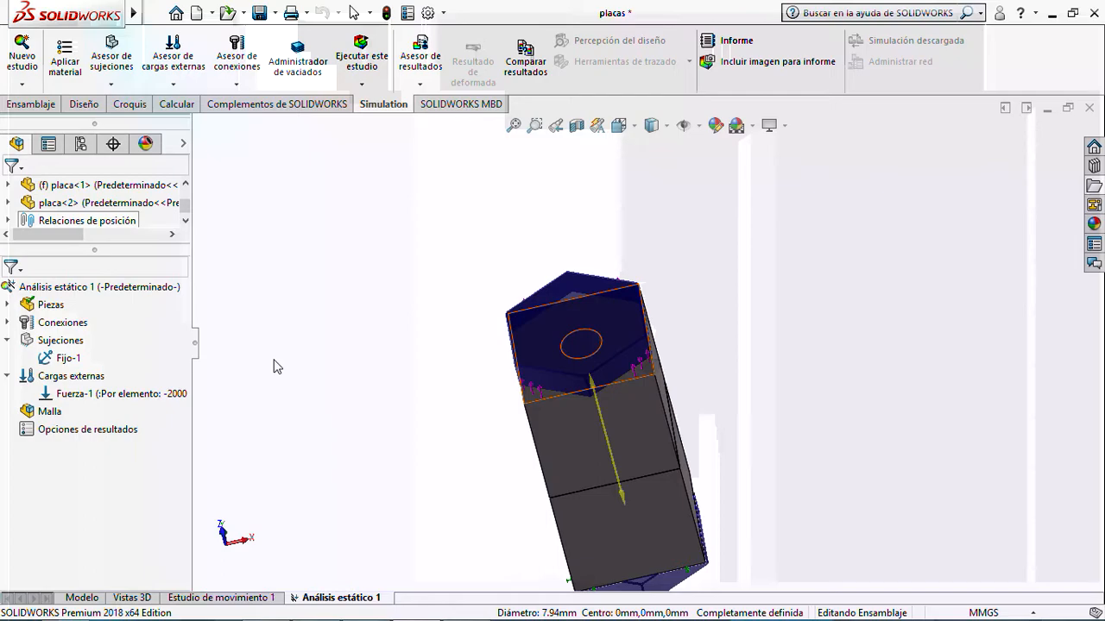
scroll(506, 414, "down", 2)
scroll(569, 391, "up", 3)
mouse_move(570, 391)
middle_mouse_down()
mouse_move(437, 316)
mouse_move(583, 377)
middle_mouse_up()
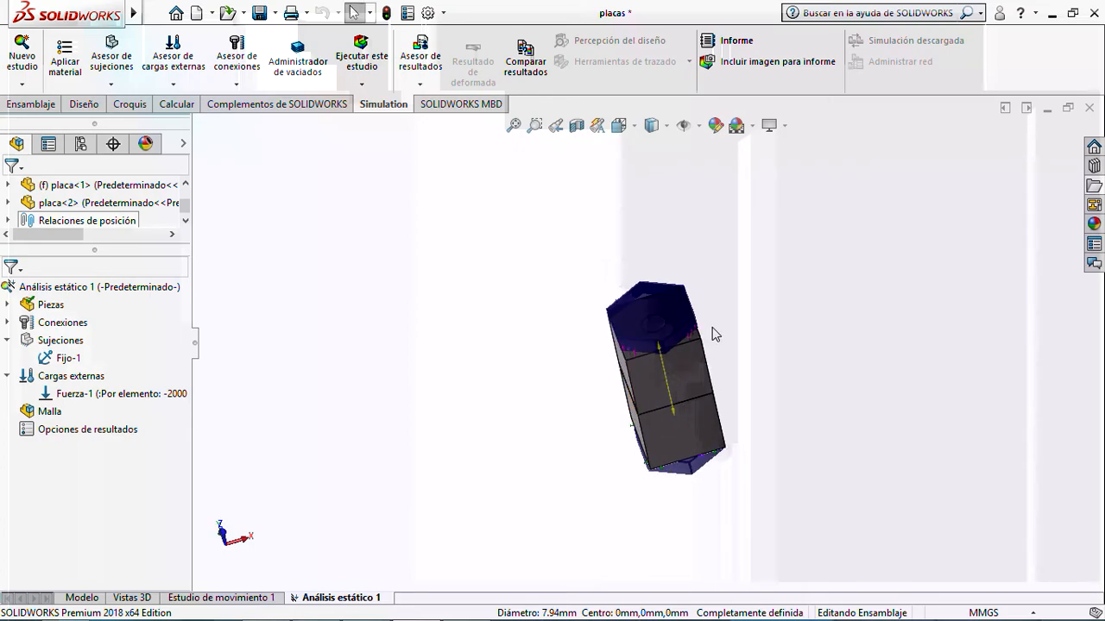
scroll(708, 326, "down", 4)
scroll(683, 312, "up", 2)
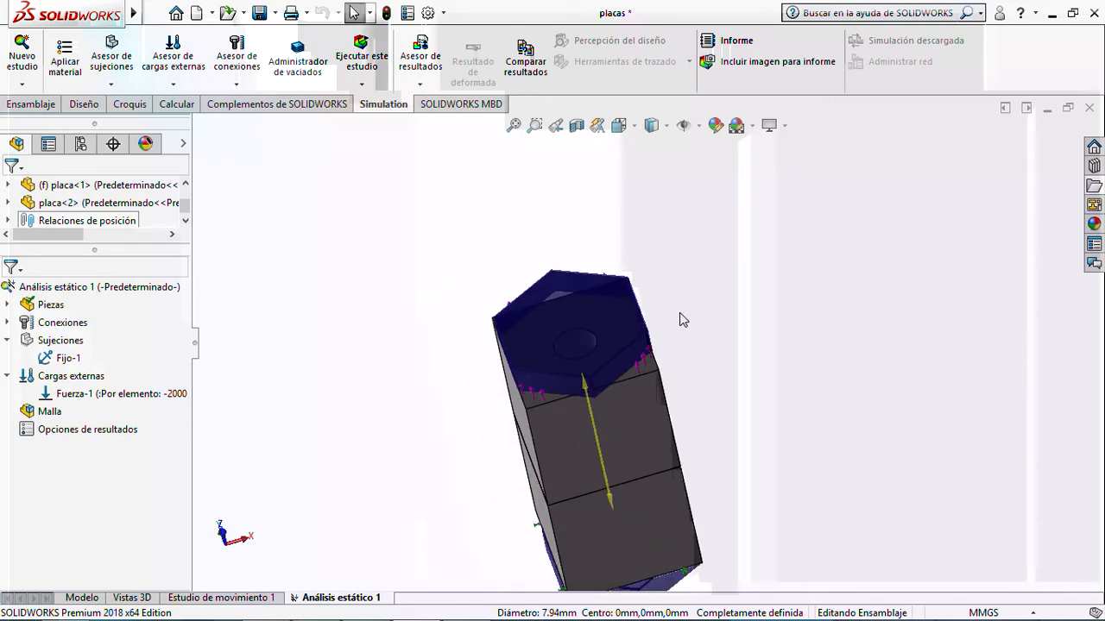
middle_click_drag(674, 318, 411, 219)
scroll(555, 313, "up", 2)
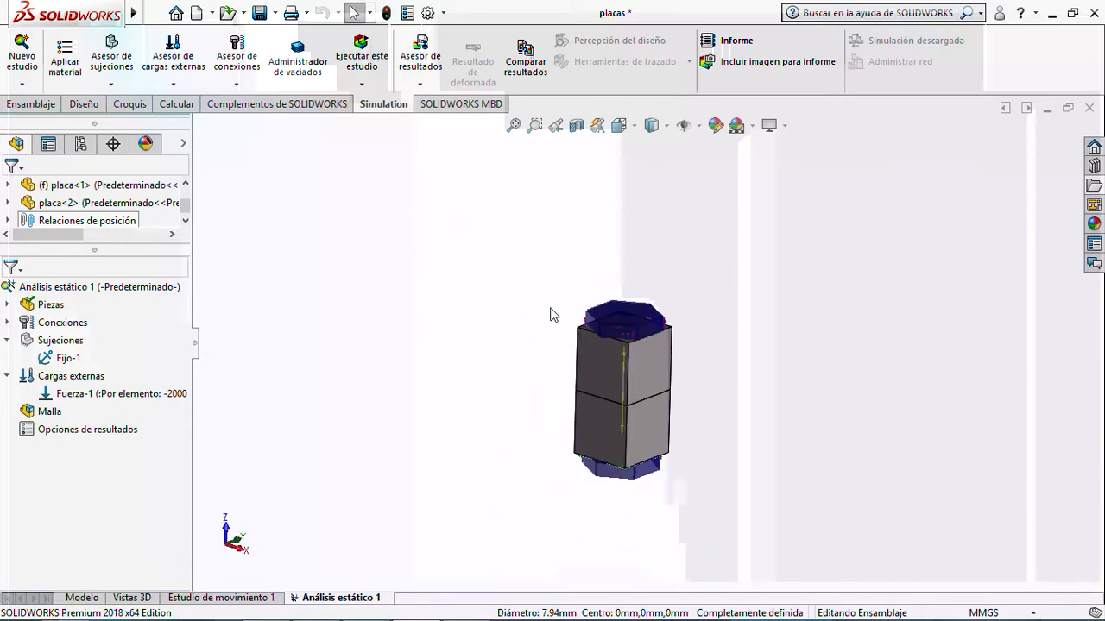
scroll(608, 290, "down", 4)
scroll(660, 336, "up", 3)
scroll(683, 320, "down", 4)
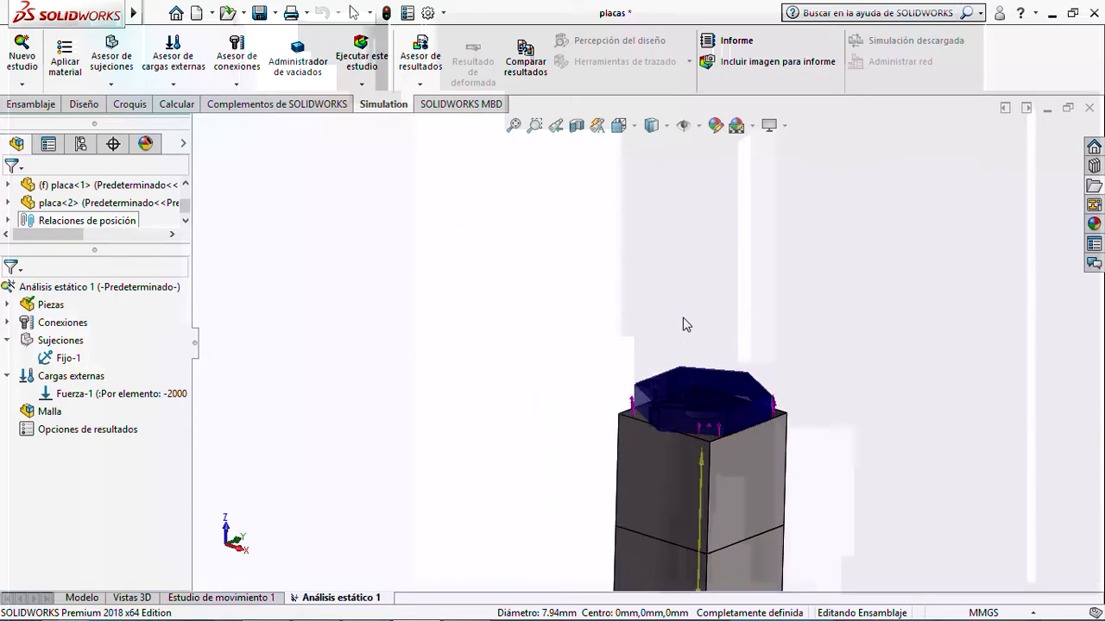
middle_click_drag(748, 312, 617, 348)
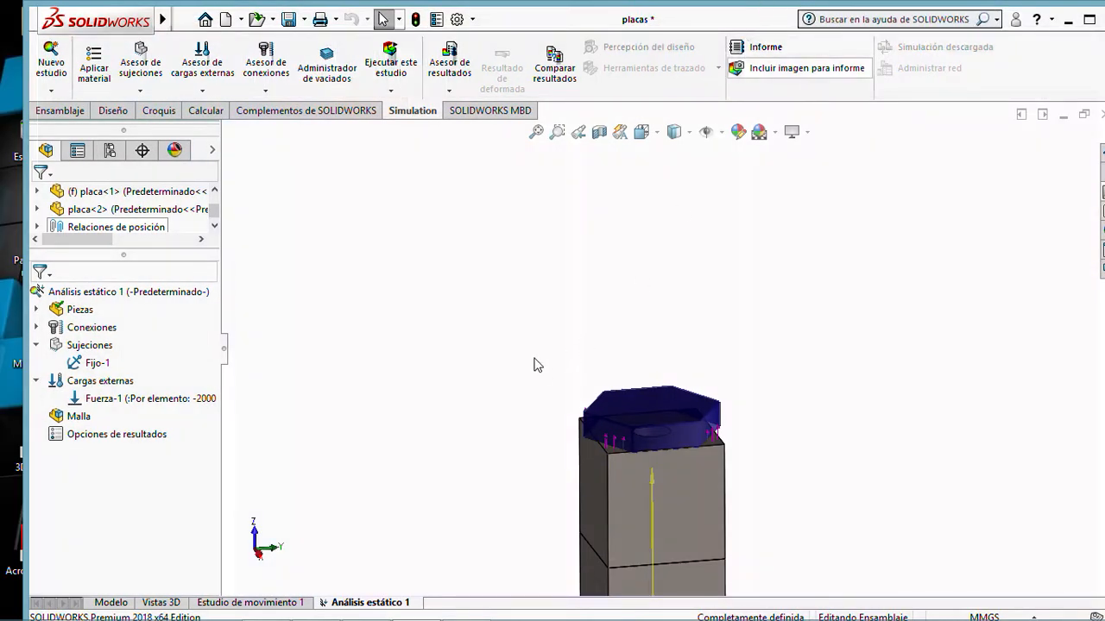
- Try to run the static study Análisis estático 1 and dismiss the solver messages
left_click(392, 63)
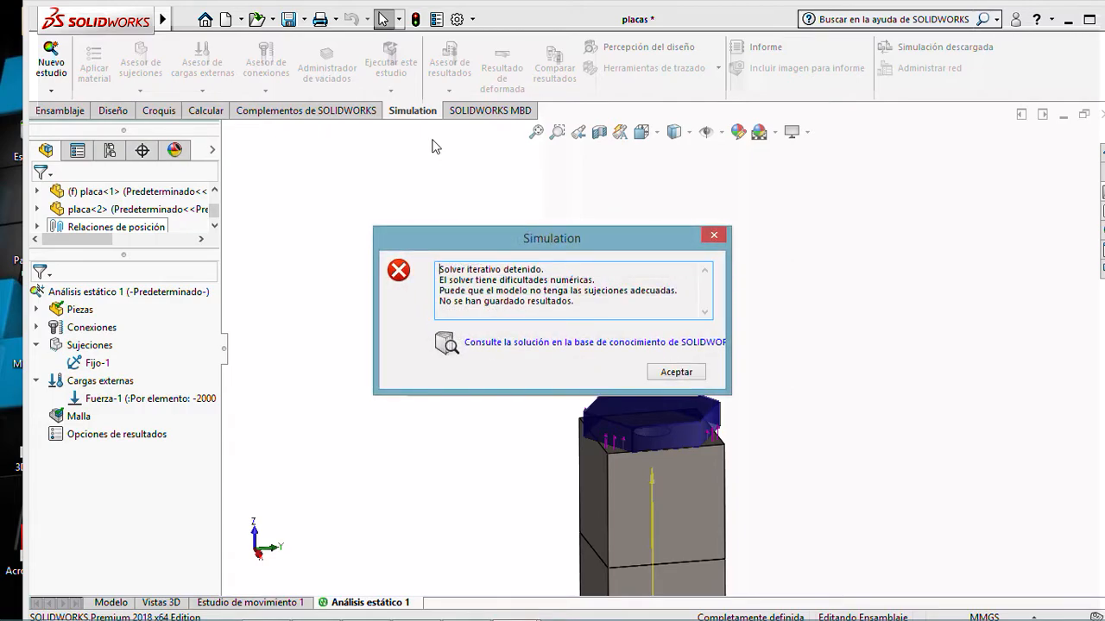
left_click(672, 371)
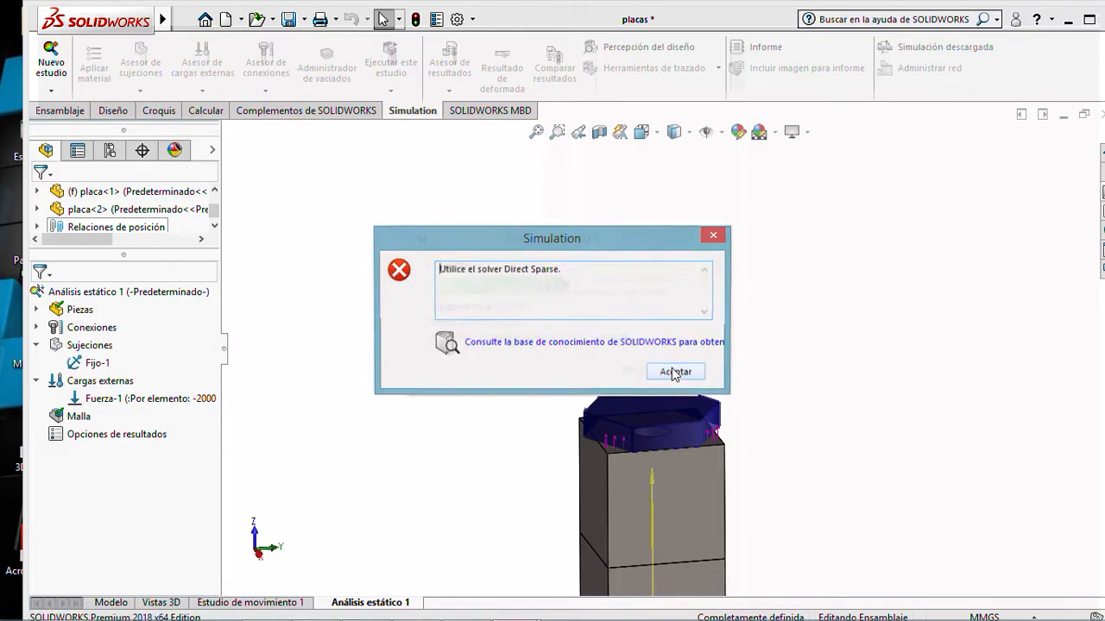
left_click(673, 371)
left_click(640, 359)
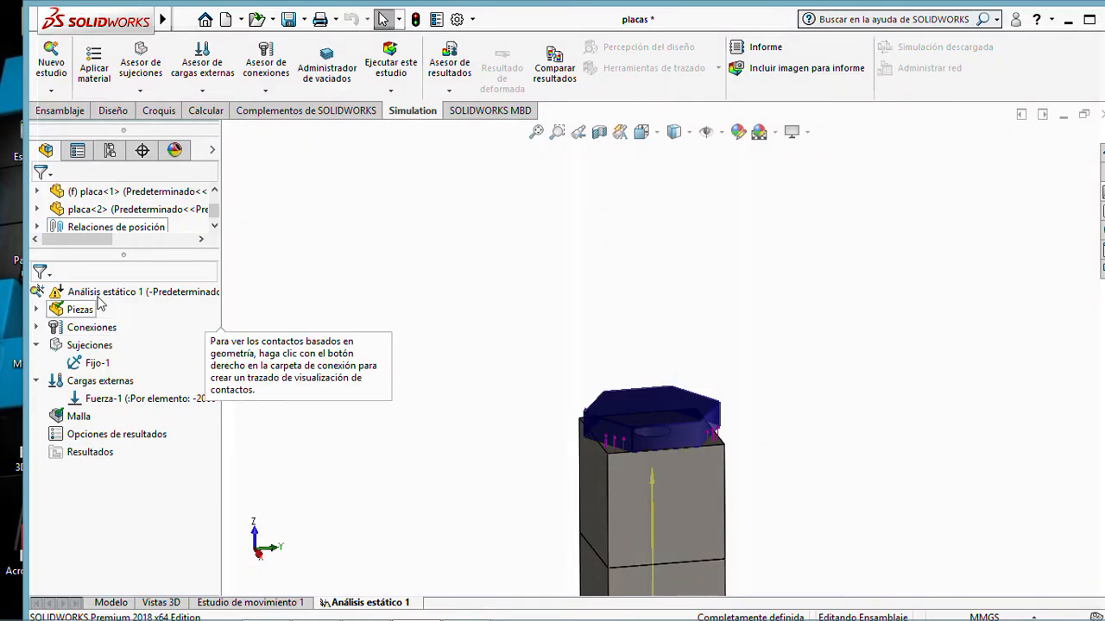
- Change the solver in the properties of Análisis estático 1 to Direct Sparse de Intel and accept
right_click(97, 294)
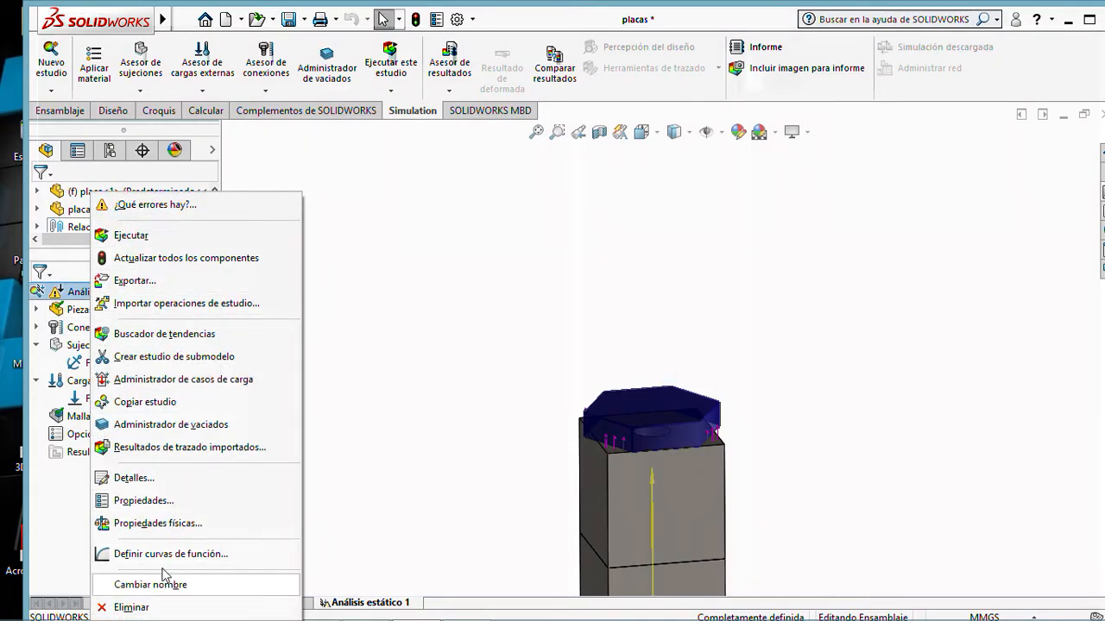
left_click(446, 286)
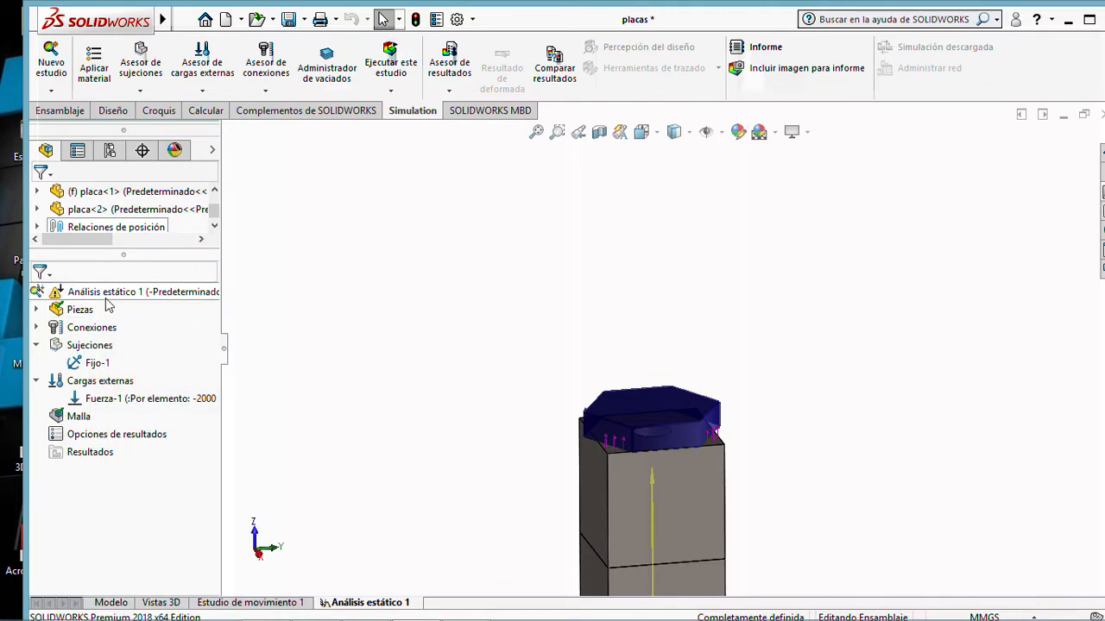
right_click(52, 296)
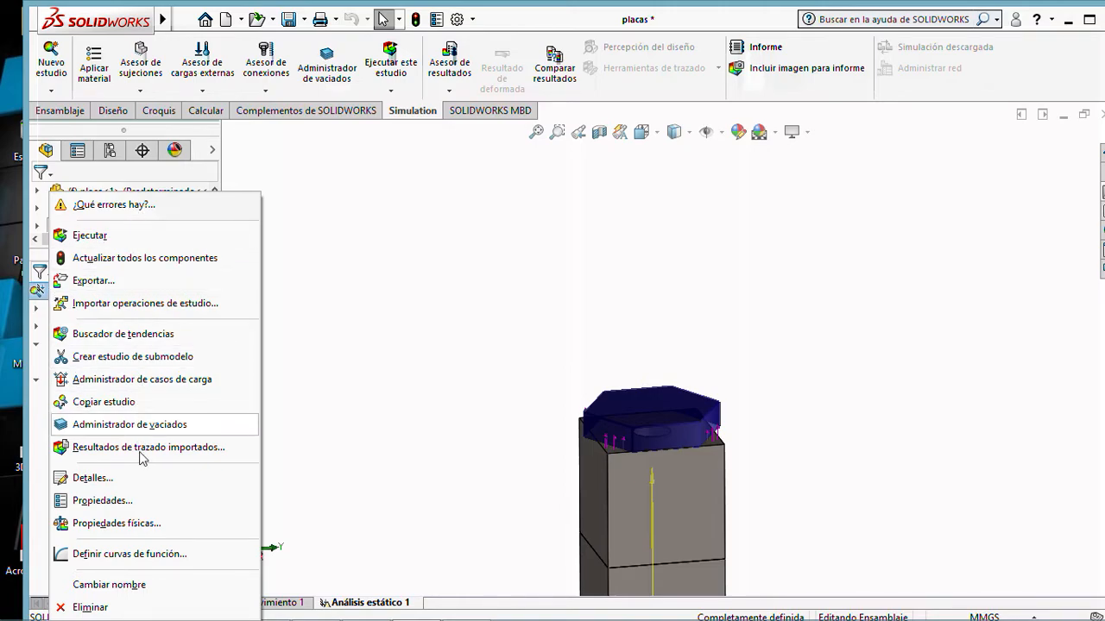
left_click(113, 500)
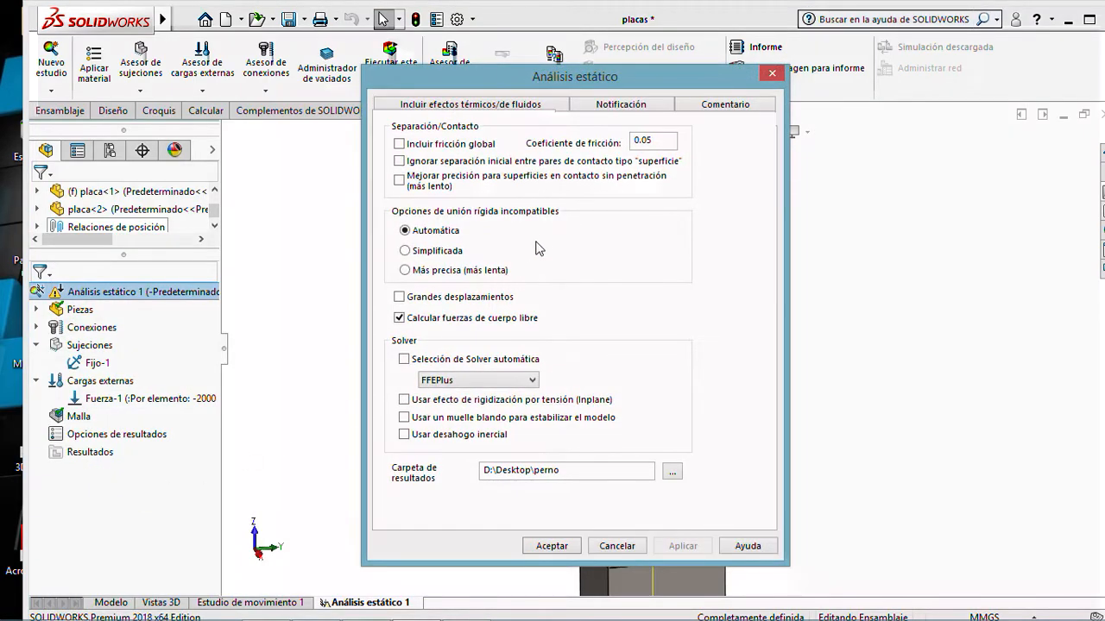
left_click(519, 381)
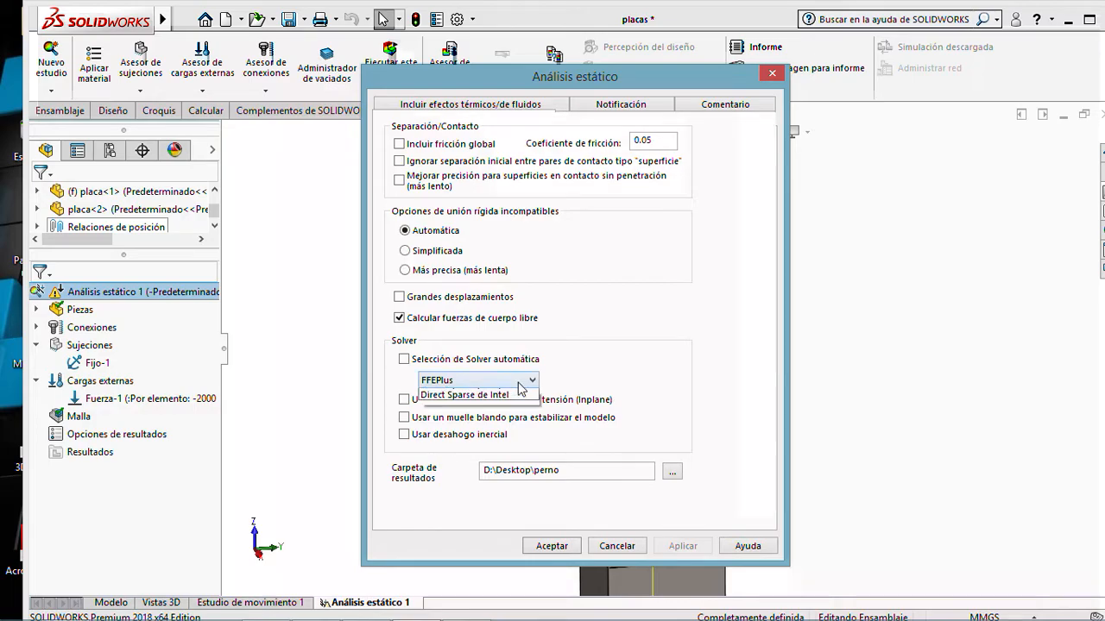
left_click(494, 394)
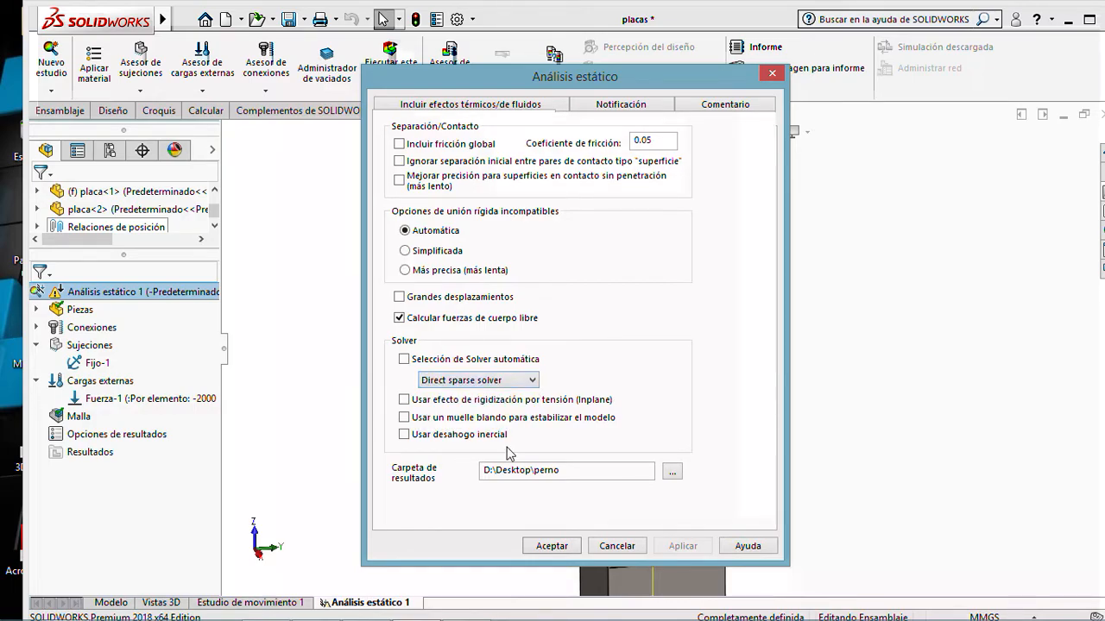
left_click(552, 546)
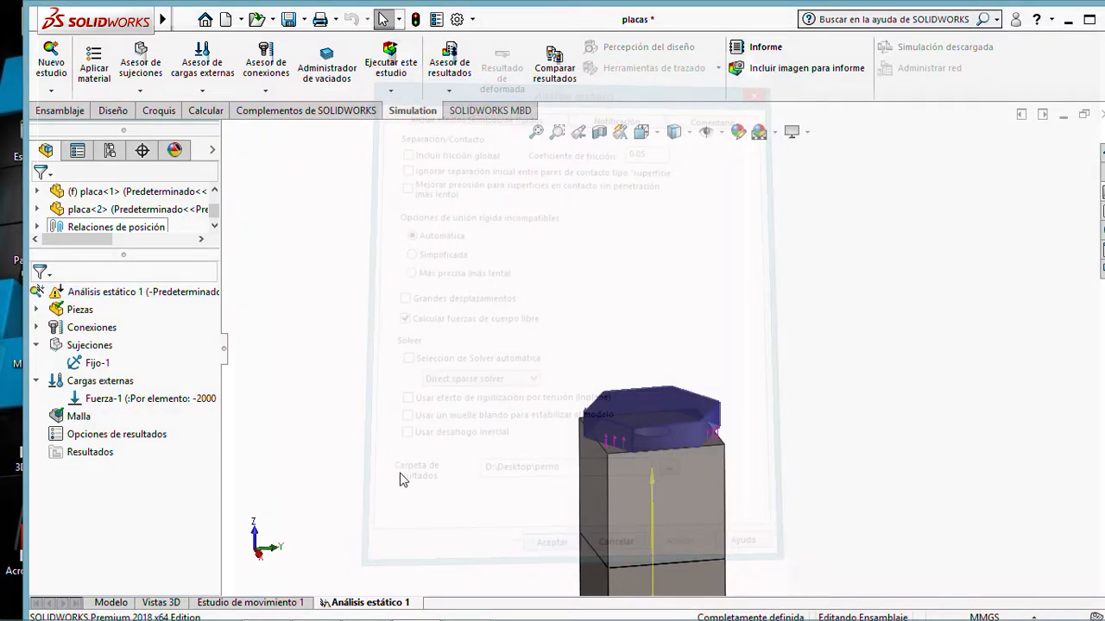
- Try to run the static study again with the Direct Sparse solver and dismiss the messages
left_click(397, 53)
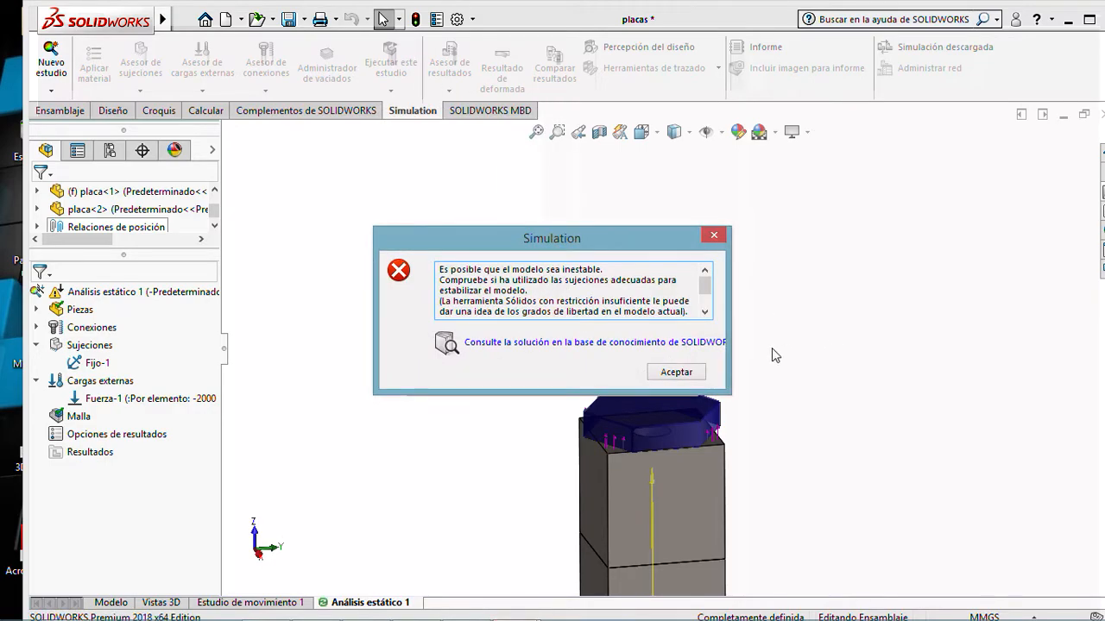
left_click(677, 372)
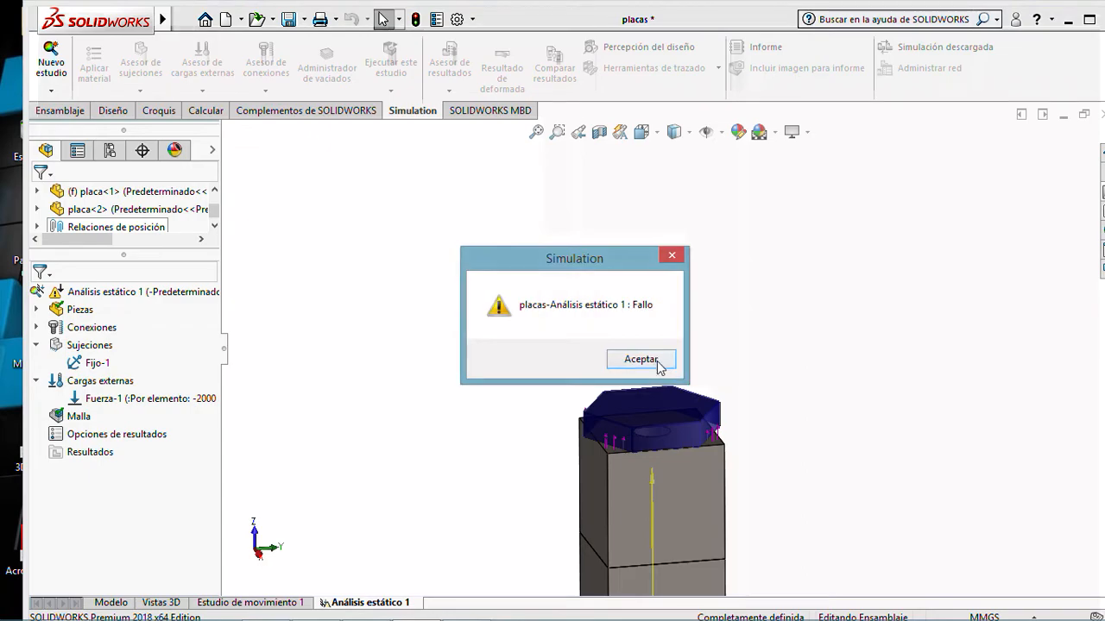
left_click(650, 360)
- Inspect the bolted plates together with the bolt connector and the applied force Fuerza-1 to check the study setup
scroll(687, 385, "up", 3)
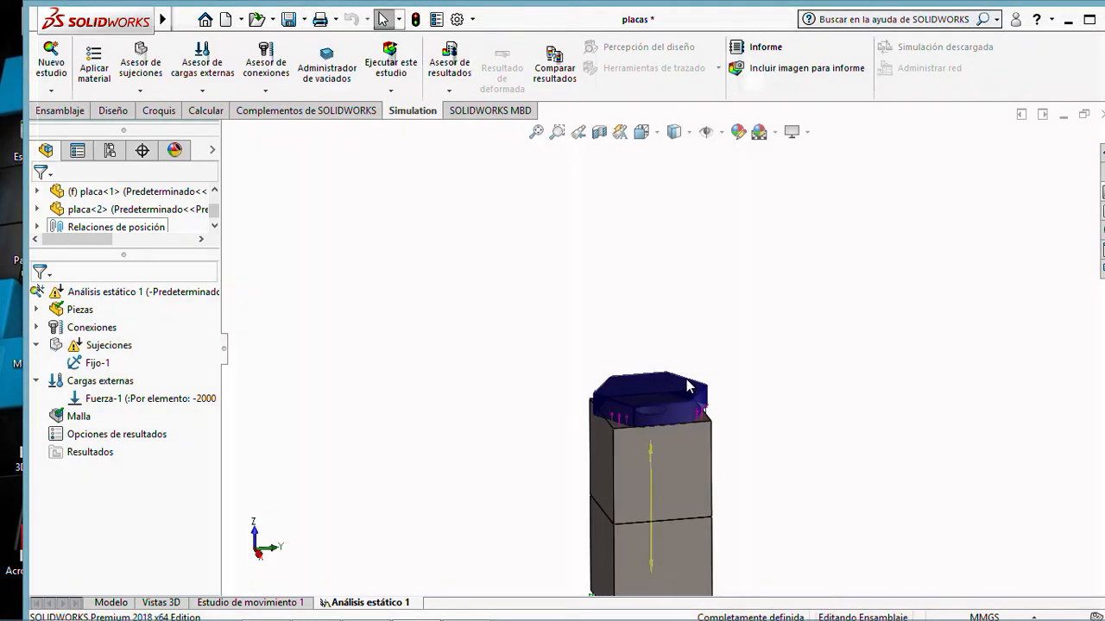
middle_click_drag(730, 493, 683, 464)
scroll(660, 328, "down", 5)
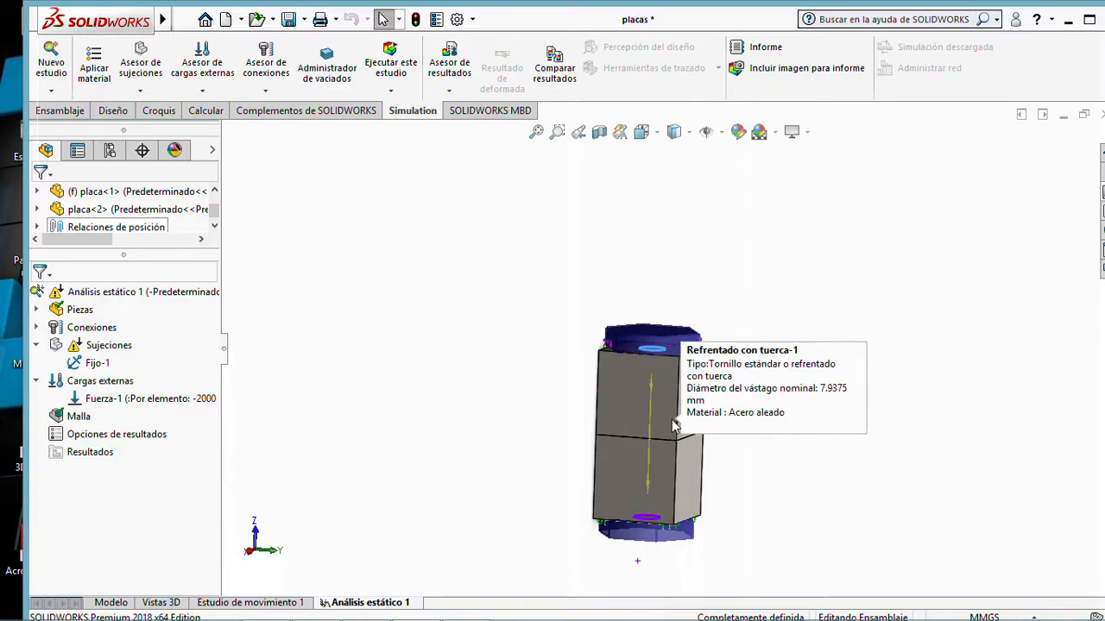
scroll(660, 326, "down", 1)
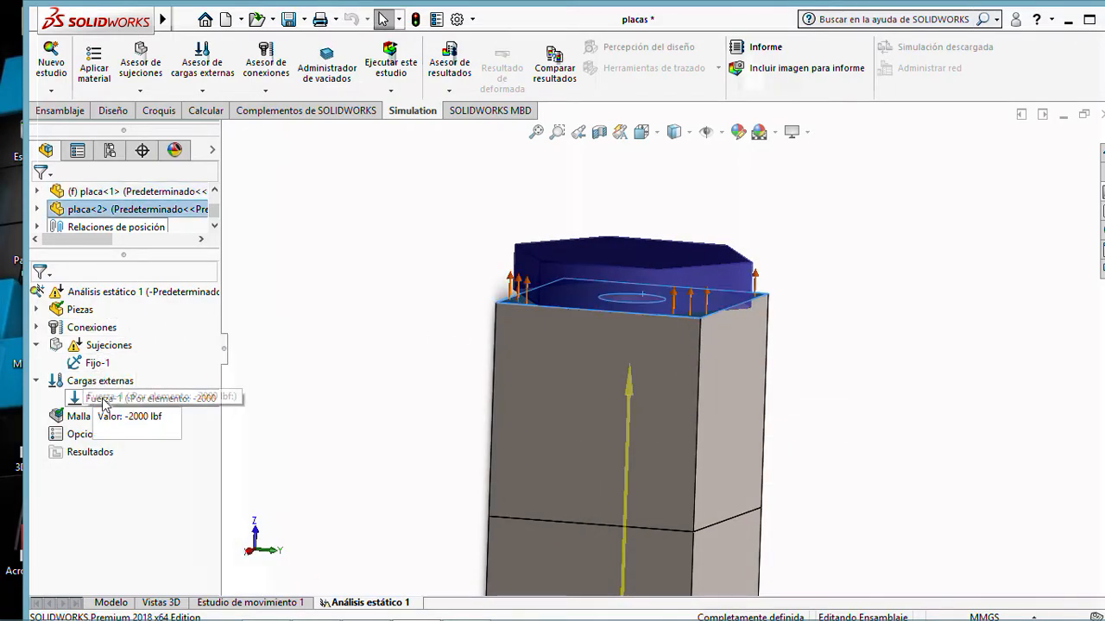
mouse_move(643, 315)
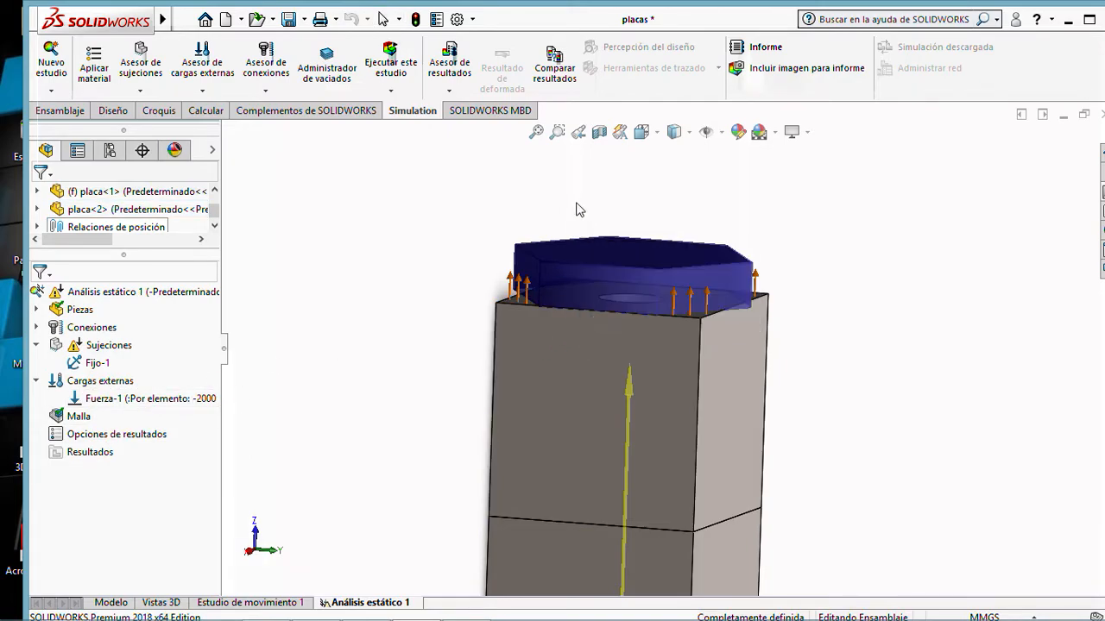
middle_click_drag(578, 216, 545, 408)
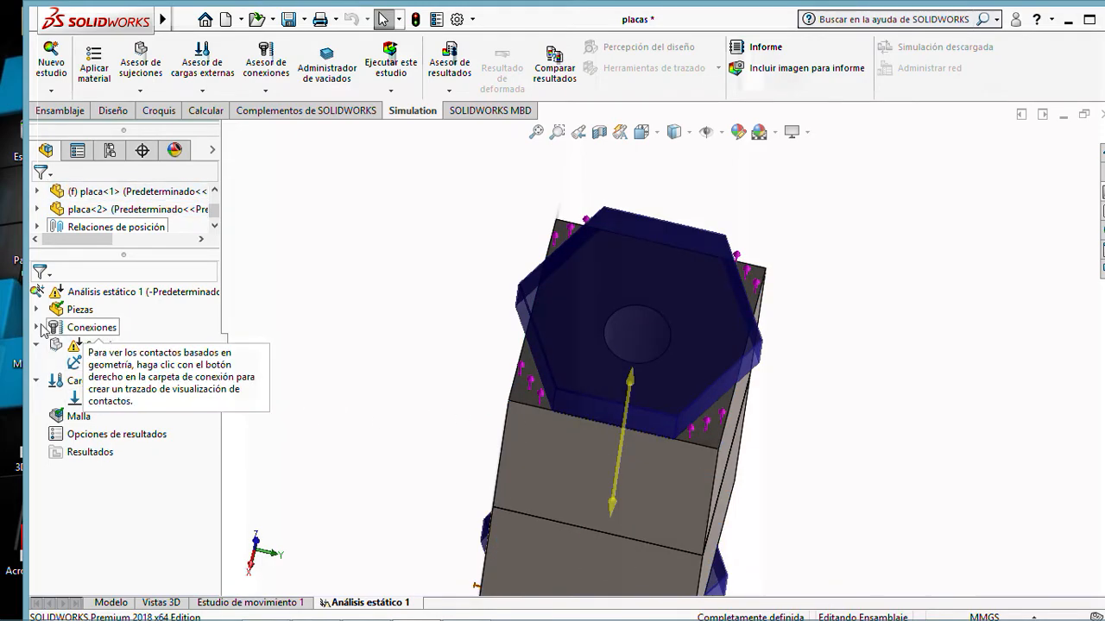
- Edit the bolt connector Refrentado con tuerca-1 and set its head diameter to 12 mm
left_click(36, 327)
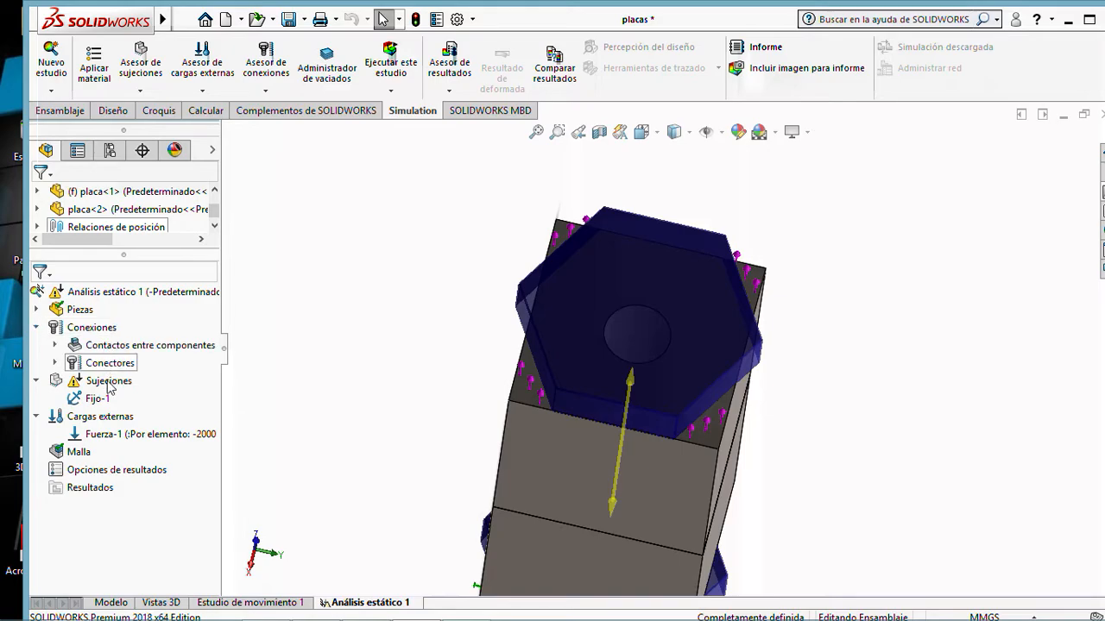
right_click(109, 384)
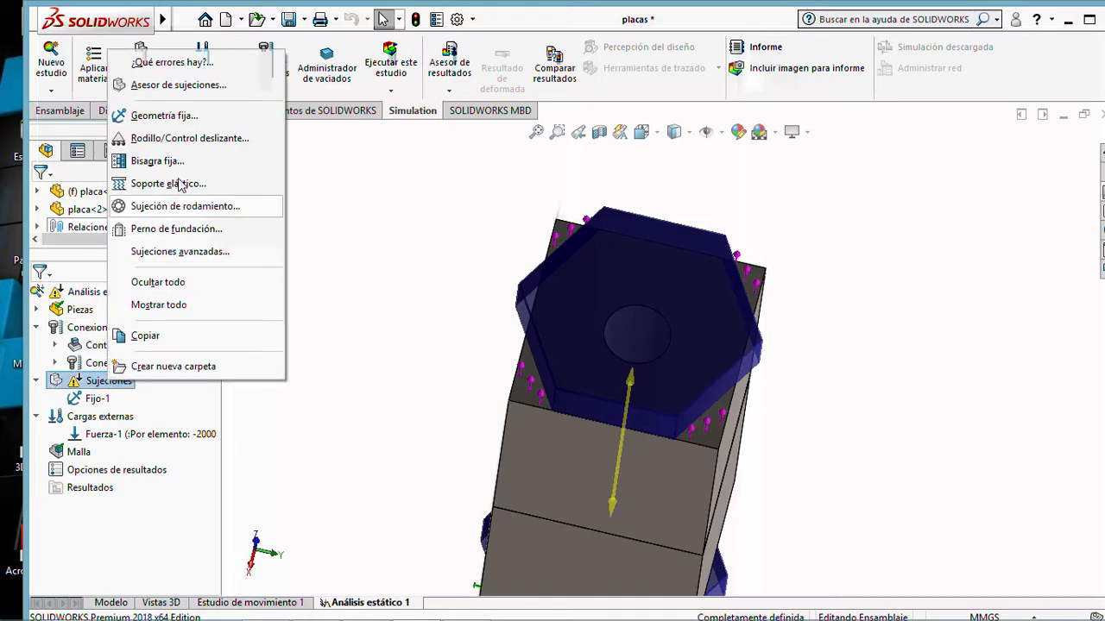
left_click(391, 287)
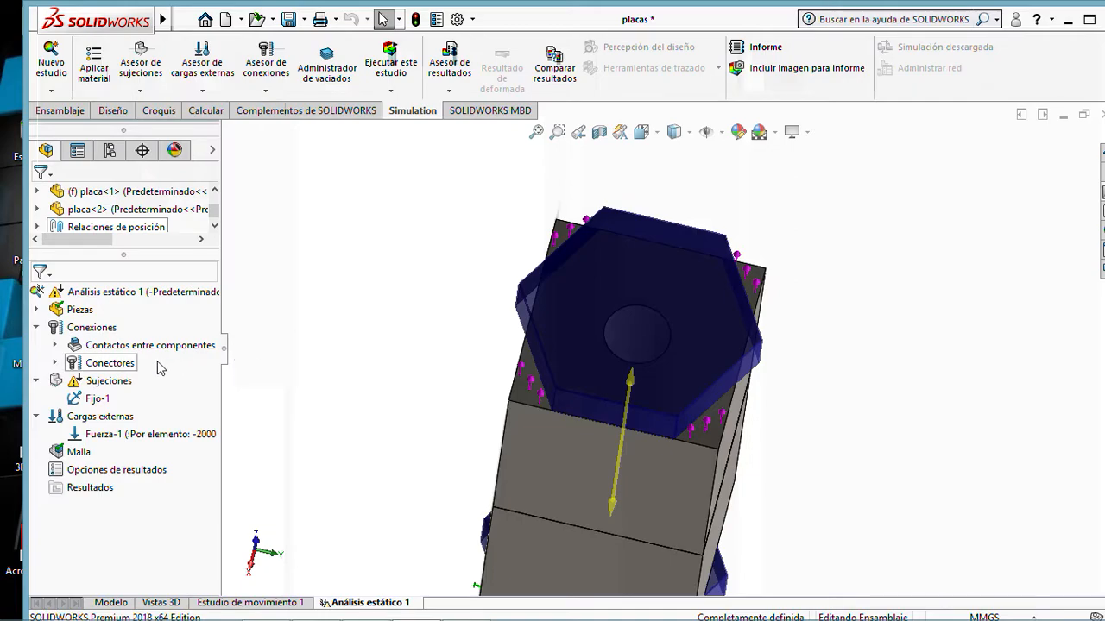
left_click(55, 363)
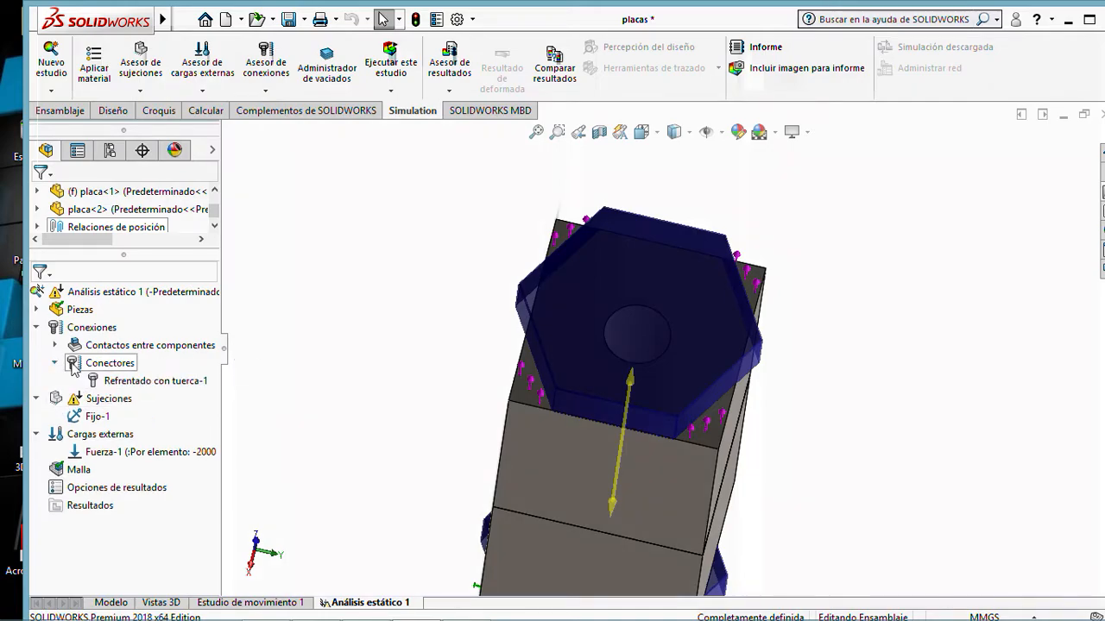
right_click(121, 379)
left_click(163, 388)
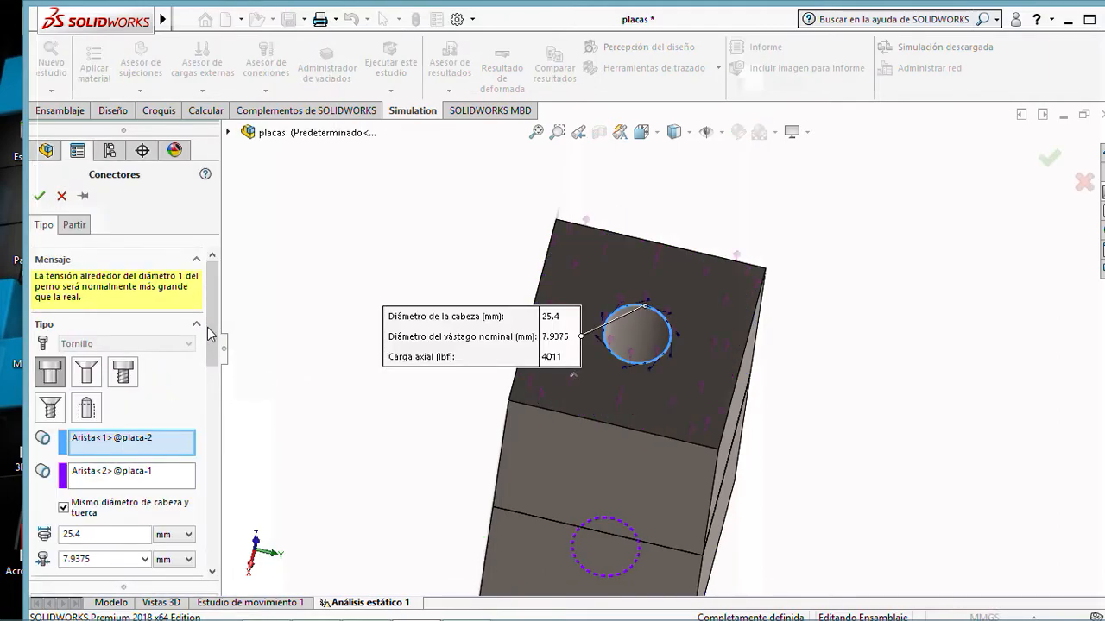
scroll(207, 327, "down", 3)
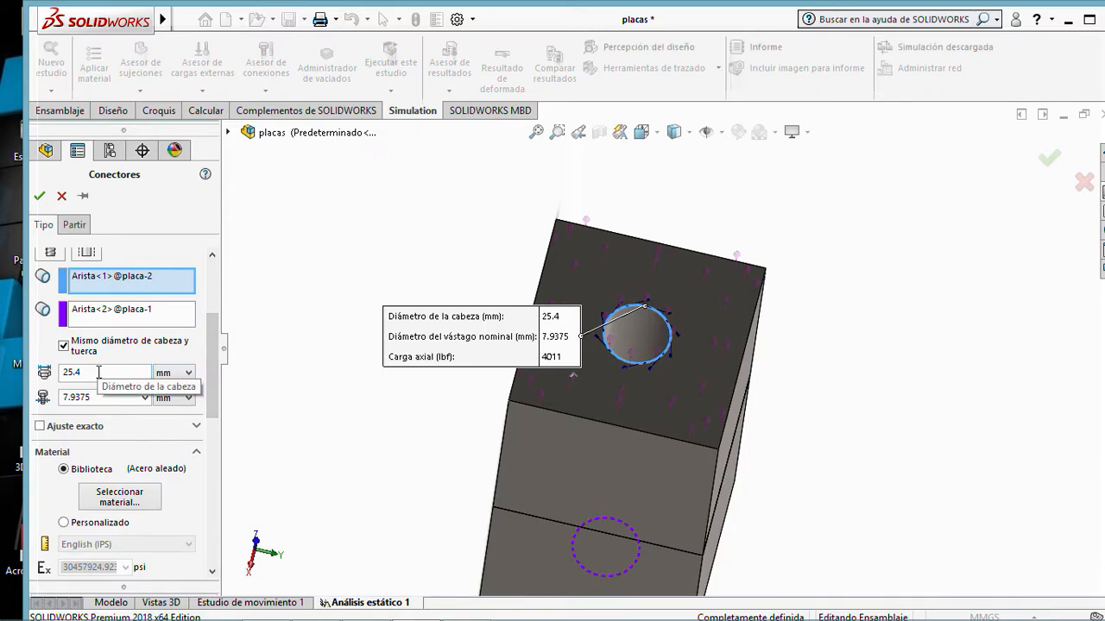
left_click_drag(98, 372, 57, 372)
type("12")
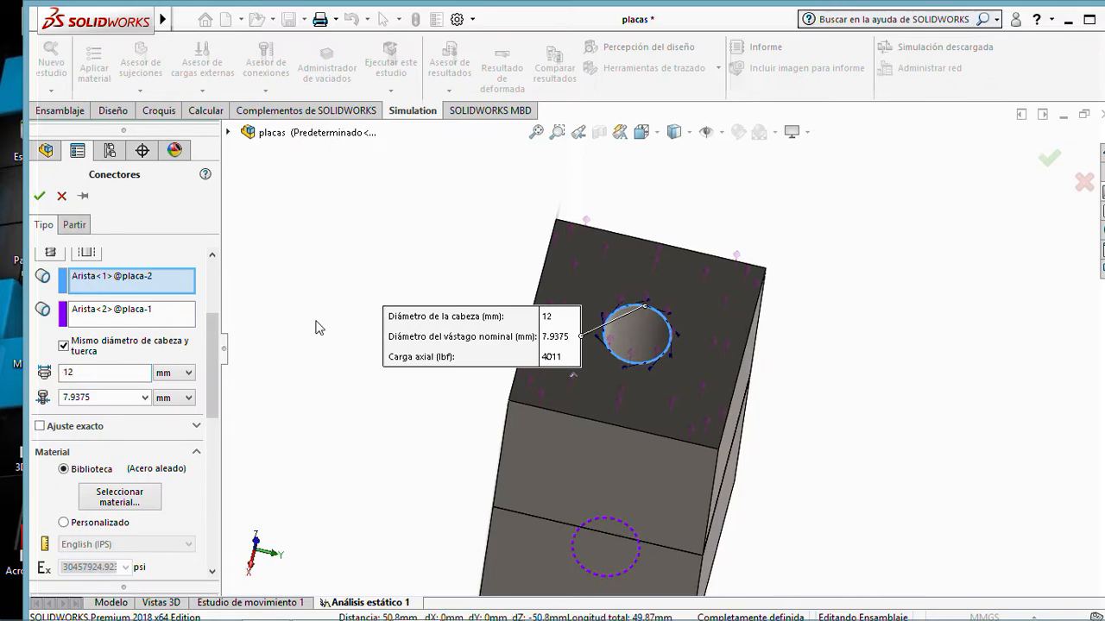
left_click(39, 195)
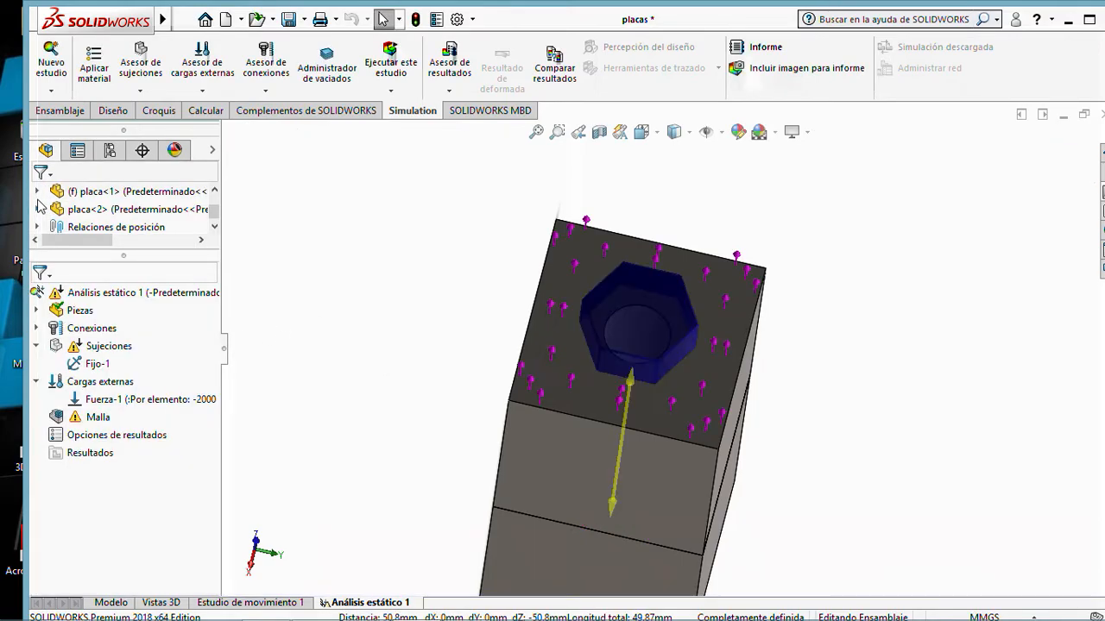
- Run the static study on the bolted plates and agree to solve it with the large displacement option
middle_click_drag(338, 305, 397, 234)
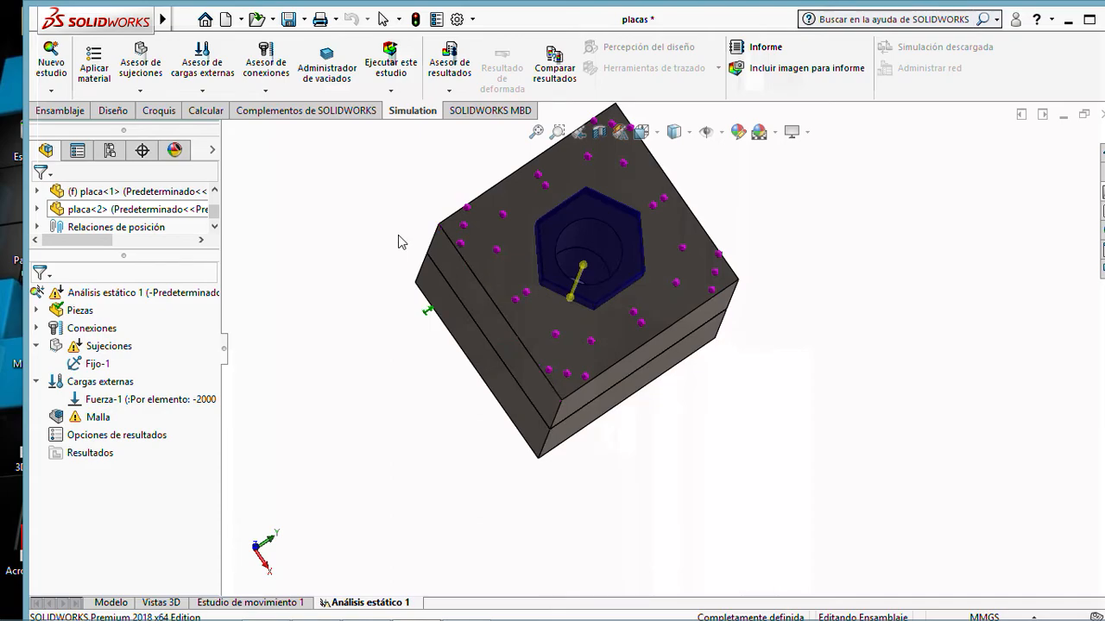
scroll(604, 242, "down", 2)
scroll(632, 244, "up", 2)
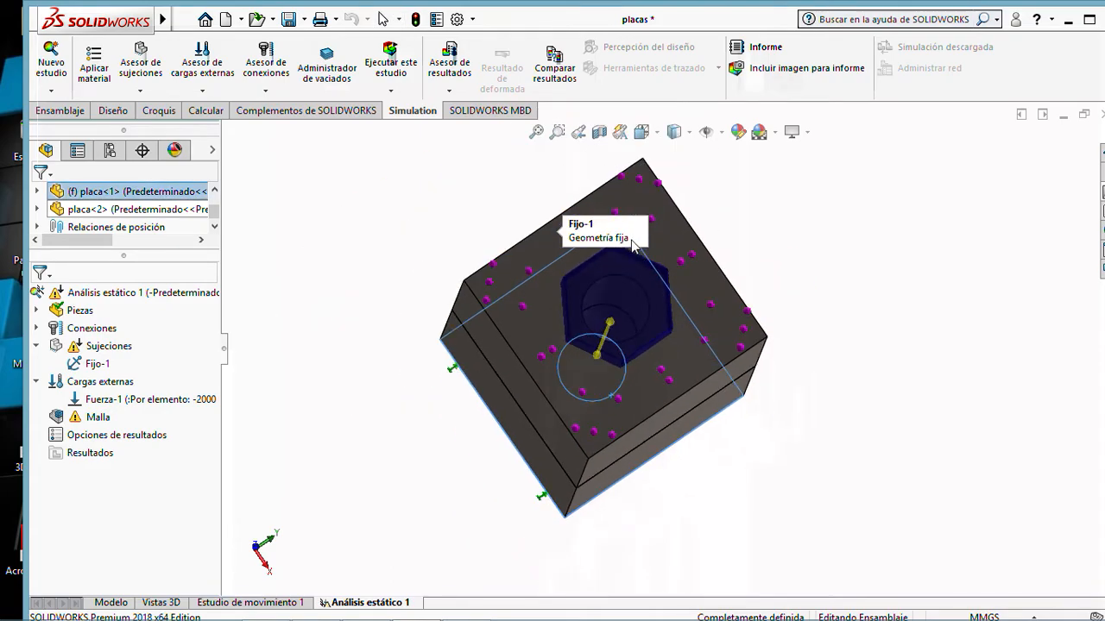
left_click(382, 57)
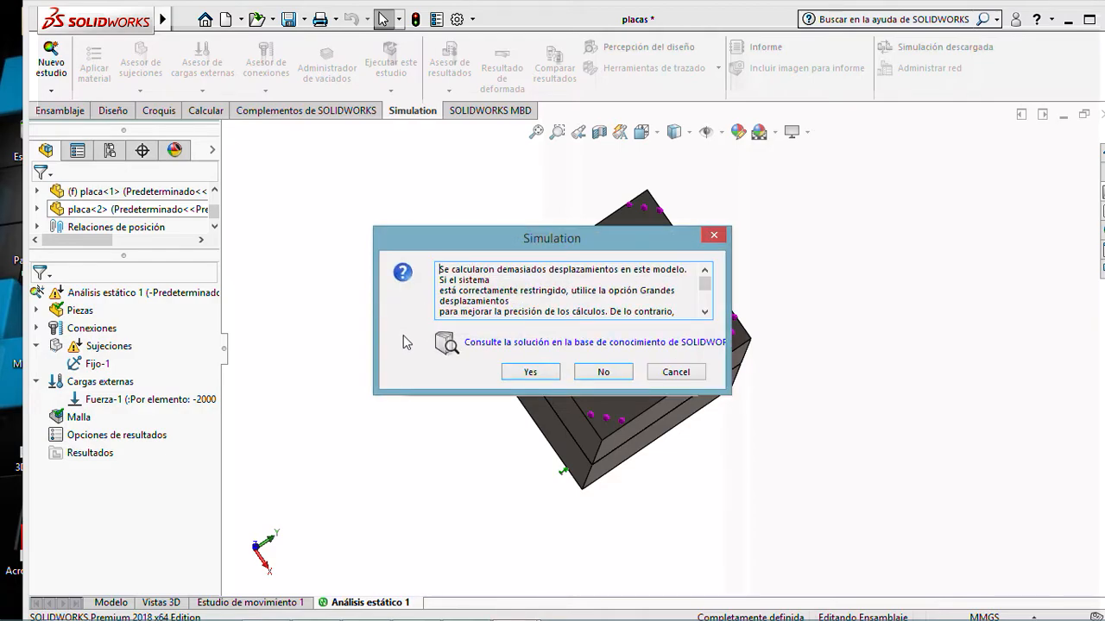
left_click(535, 372)
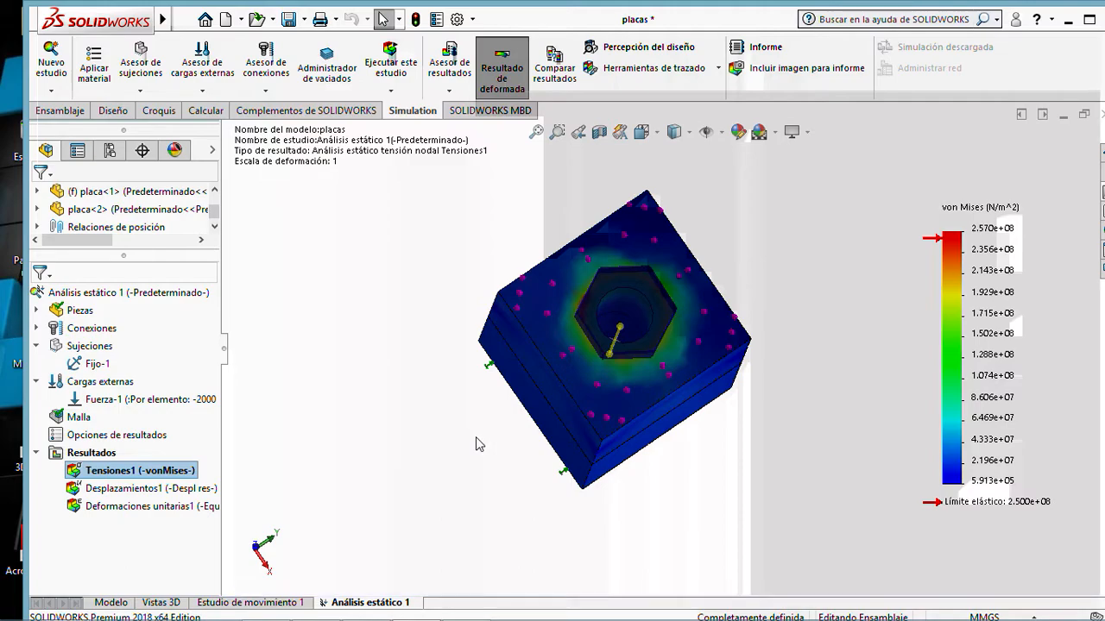
- Examine the von Mises stress distribution around the bolt head and on the sides of the plates
scroll(707, 296, "down", 3)
scroll(728, 287, "up", 1)
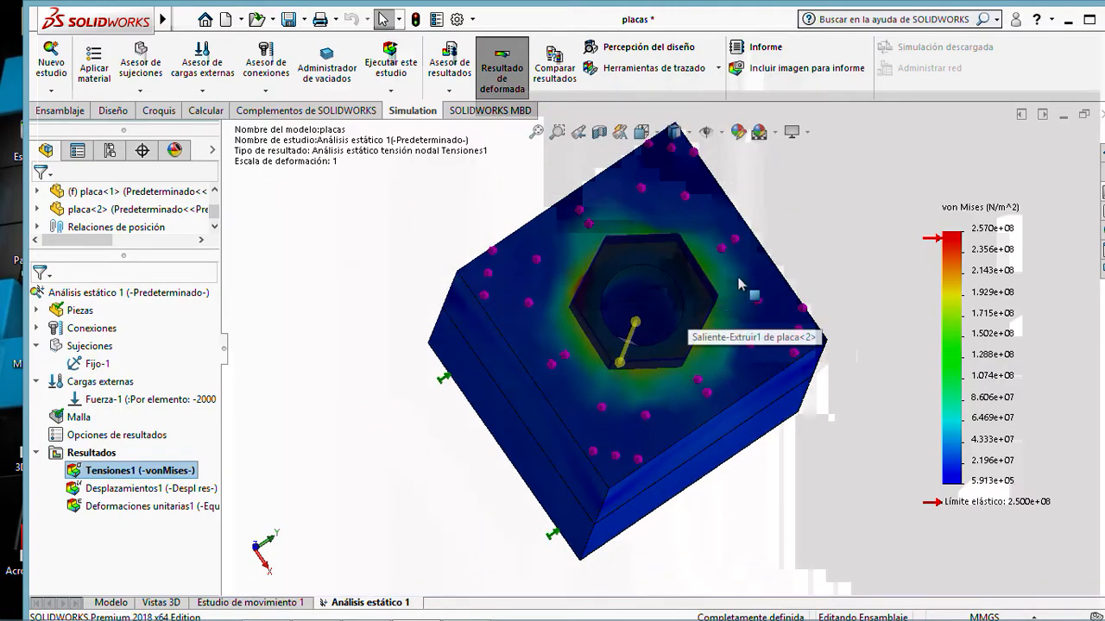
middle_click_drag(729, 287, 790, 341)
scroll(743, 316, "down", 3)
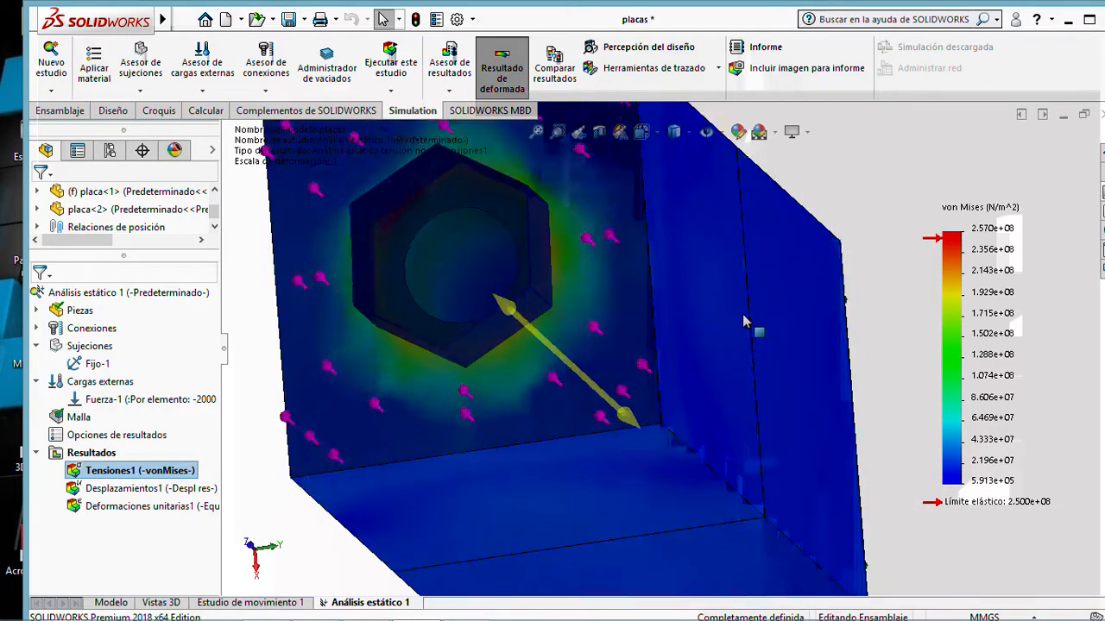
scroll(741, 313, "up", 6)
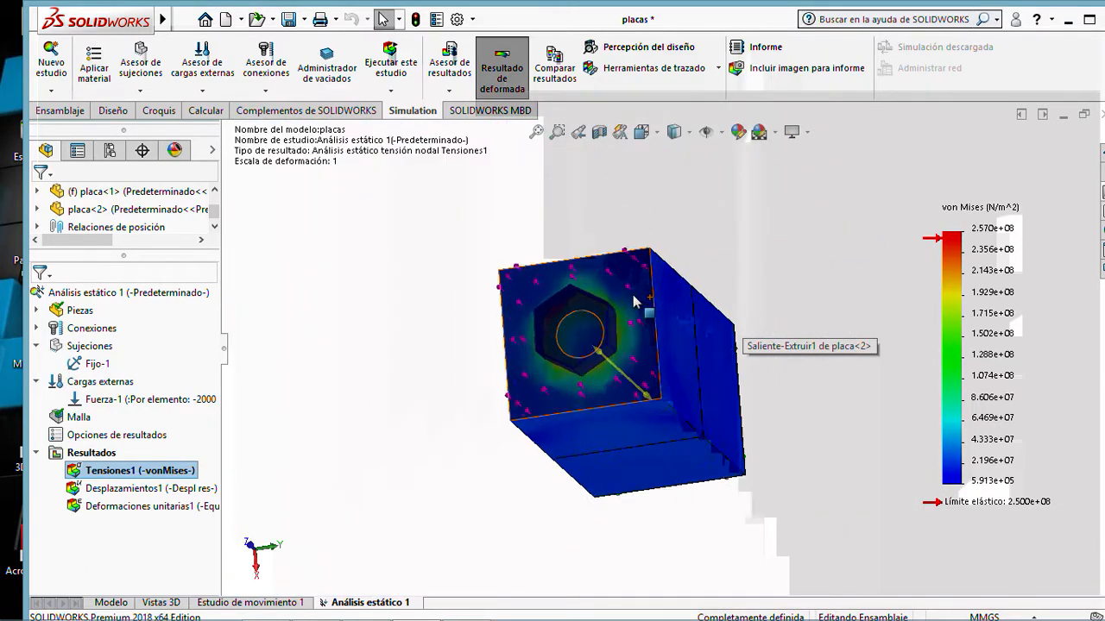
scroll(634, 301, "down", 3)
scroll(634, 301, "down", 1)
scroll(635, 302, "up", 3)
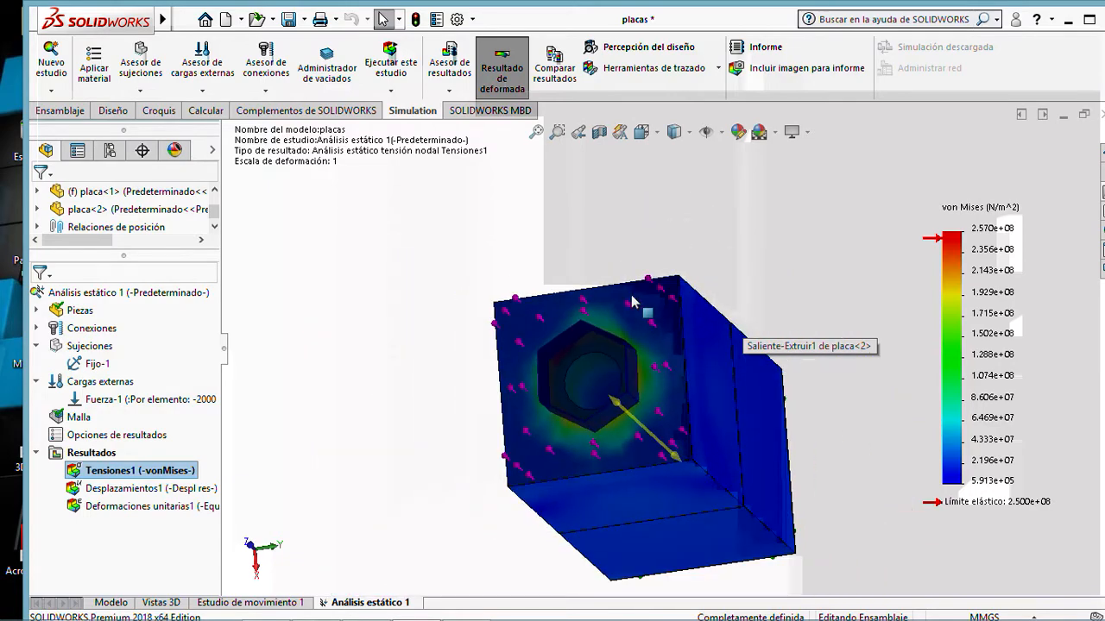
scroll(633, 301, "up", 2)
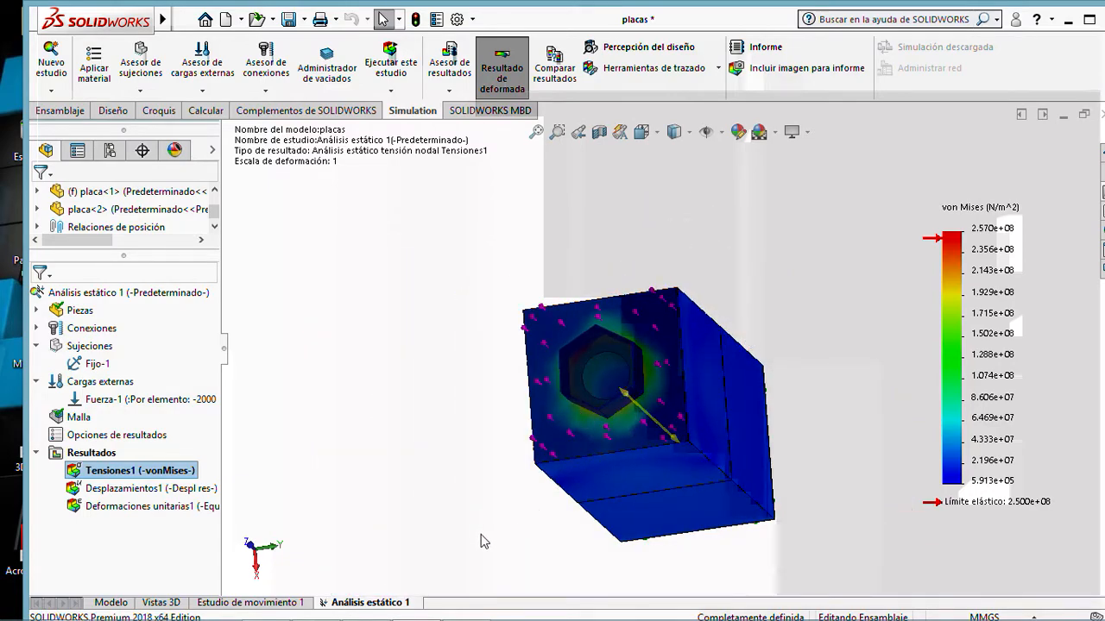
- Switch to PowerPoint by opening the presentation clase 2 tornillos and look through its slides to the RESISTENCIA DE TORNILLOS tables
left_click(466, 607)
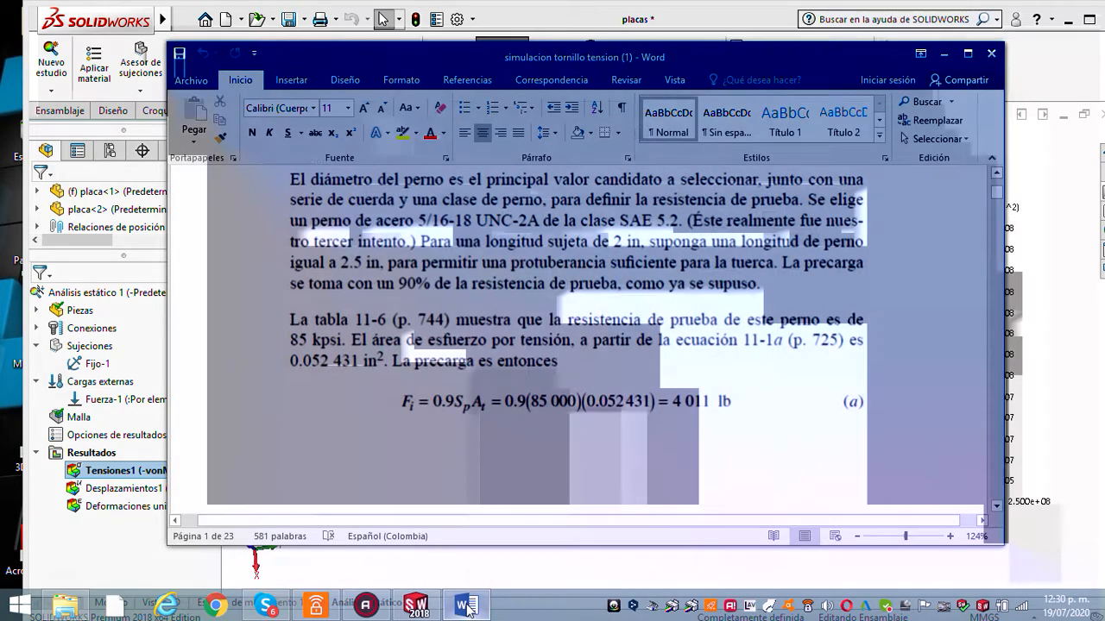
left_click(466, 606)
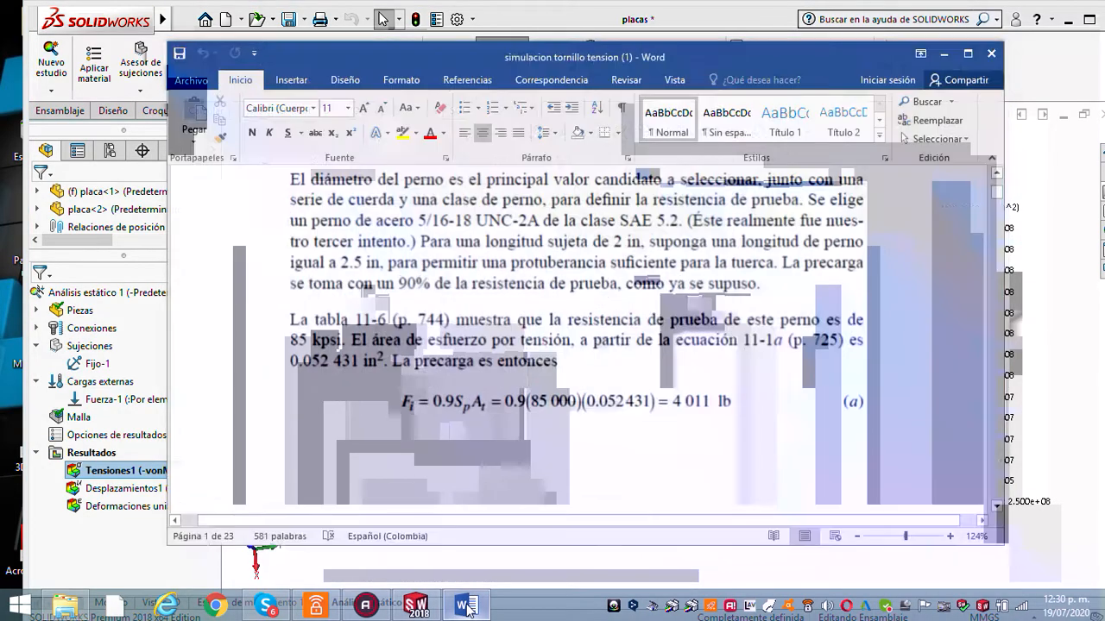
left_click(467, 604)
left_click(64, 607)
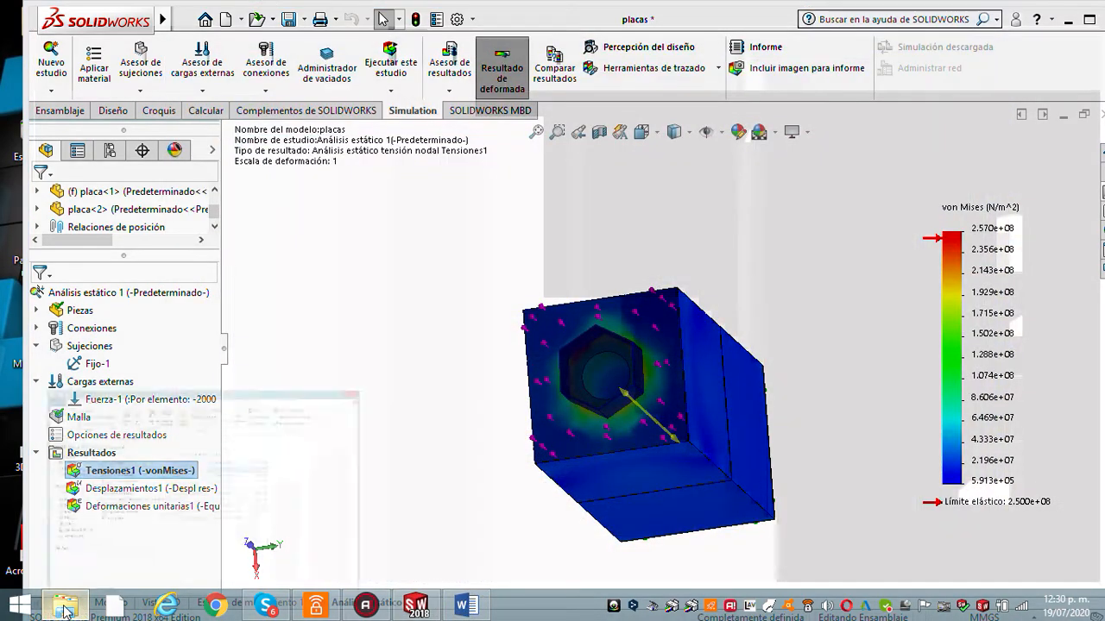
double_click(255, 261)
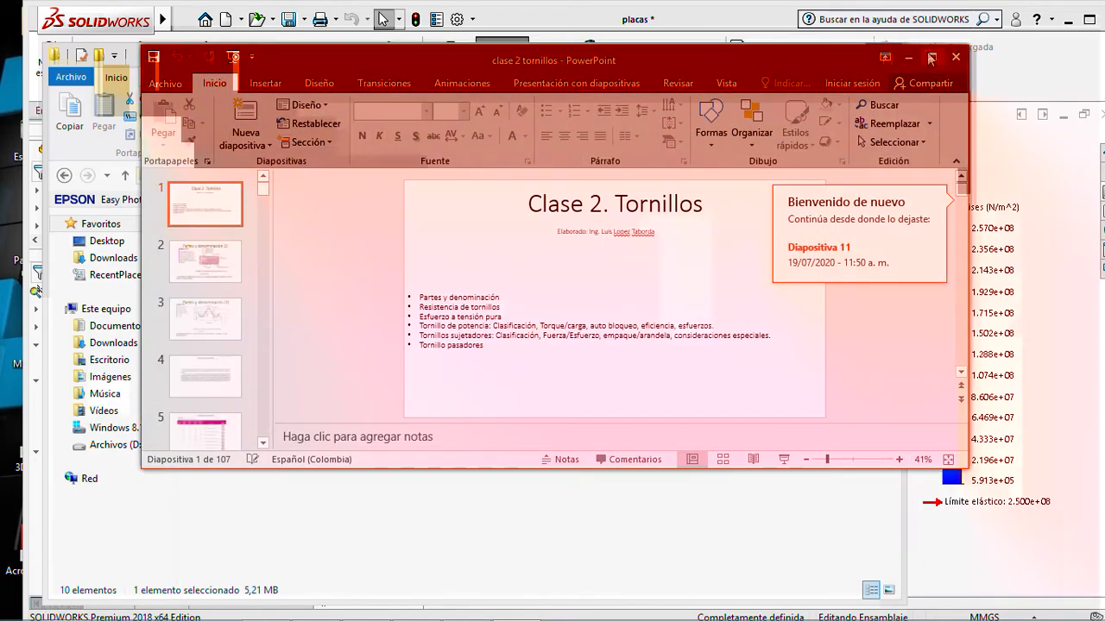
left_click(929, 58)
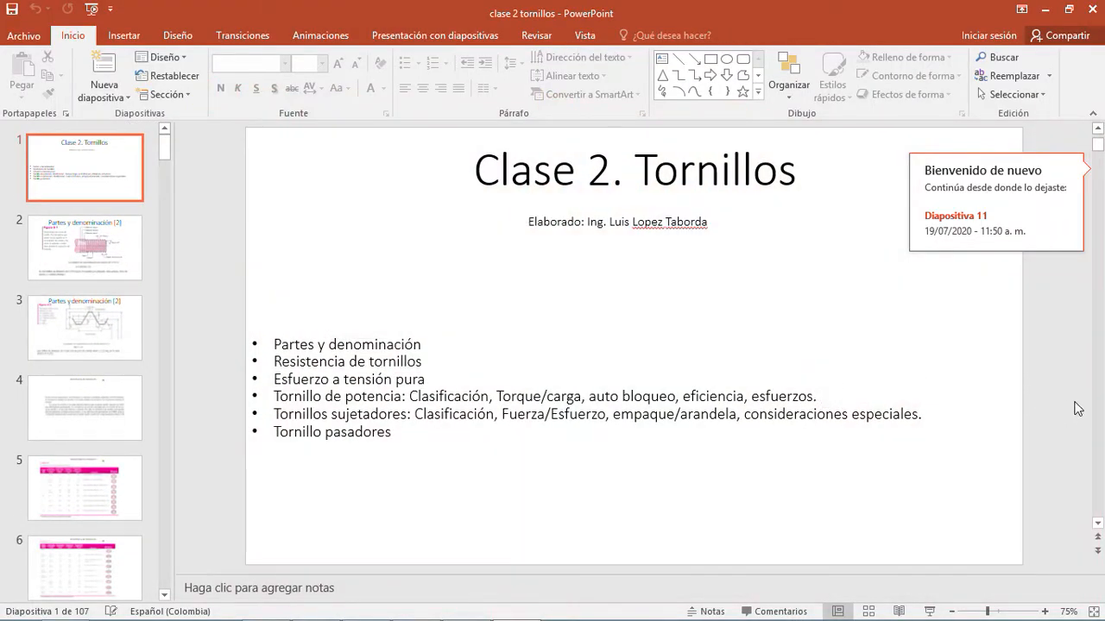
scroll(1102, 434, "down", 8)
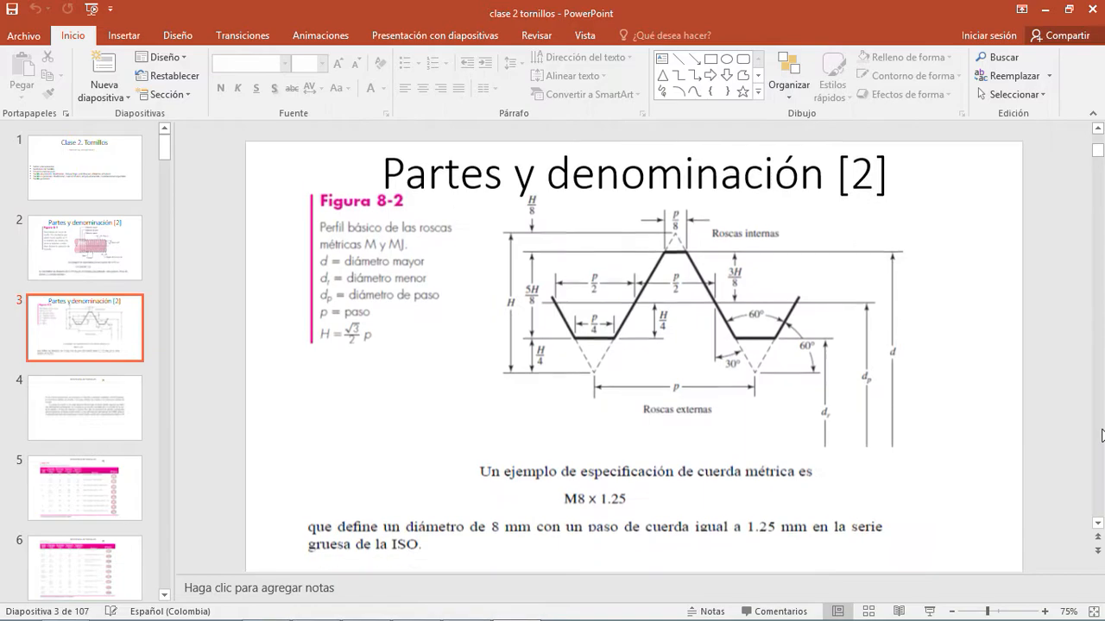
scroll(1103, 434, "down", 6)
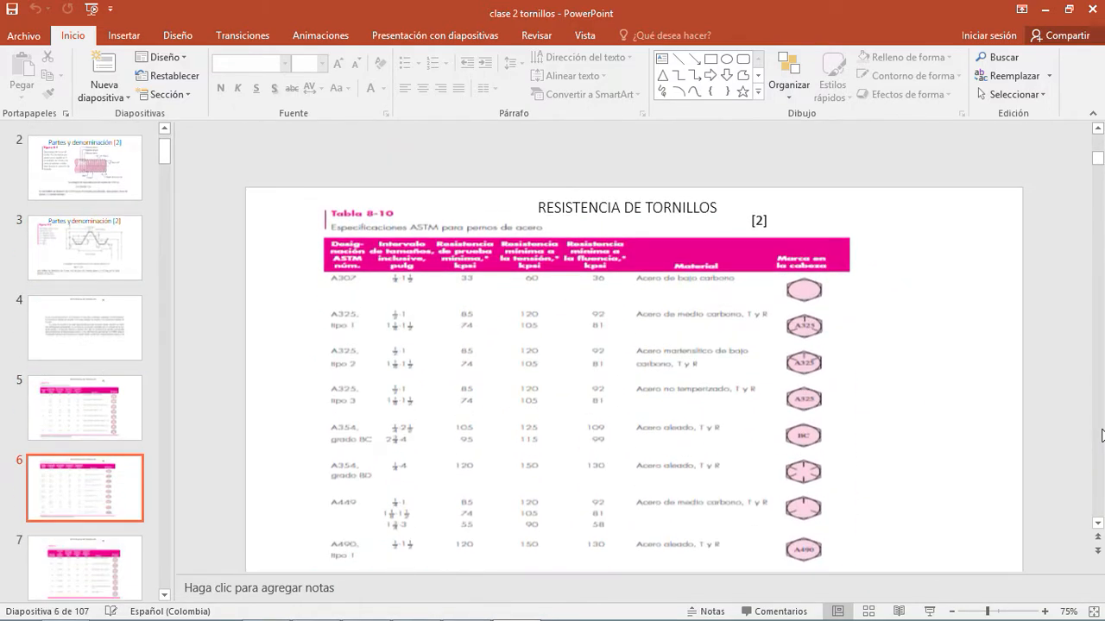
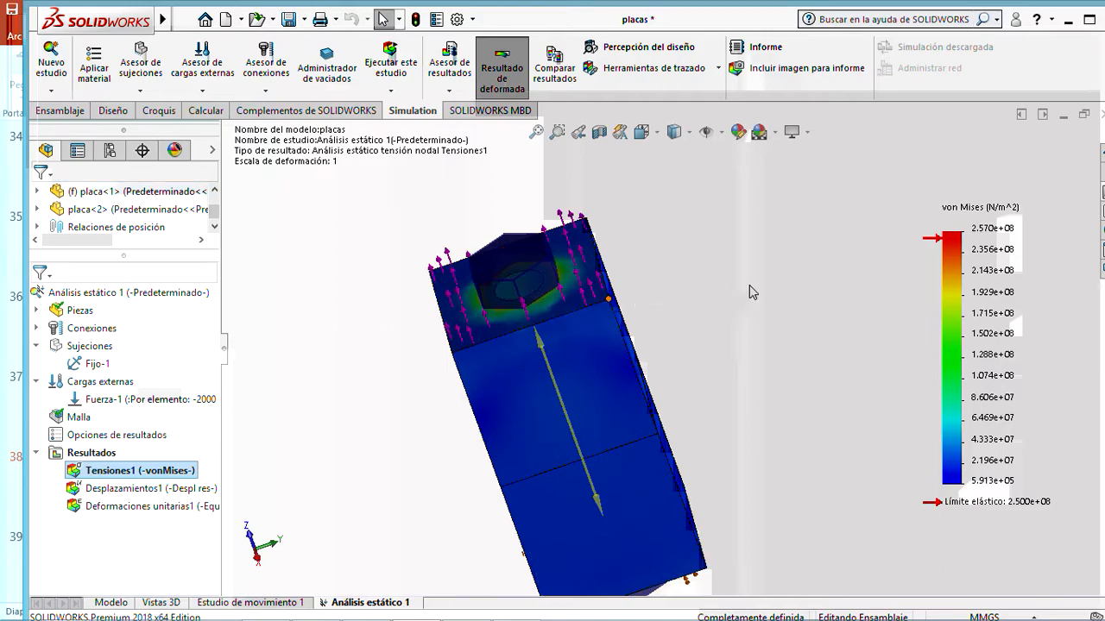
- Turn on the maximum value annotation in the chart options of the von Mises stress plot and accept
double_click(997, 239)
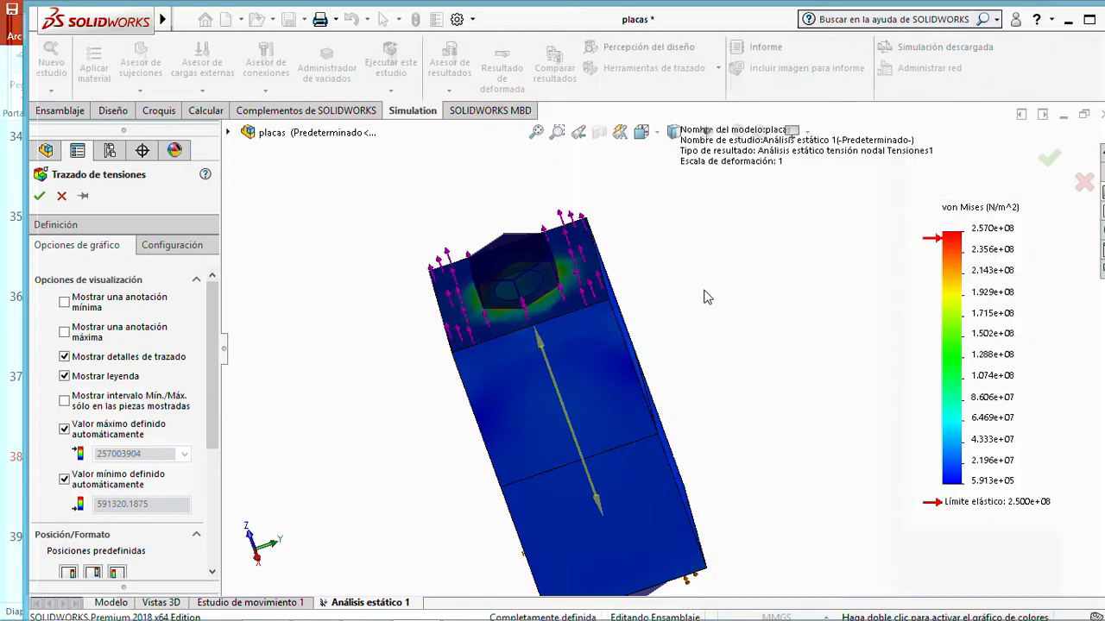
scroll(673, 301, "down", 3)
scroll(675, 301, "up", 2)
middle_click_drag(708, 309, 730, 292)
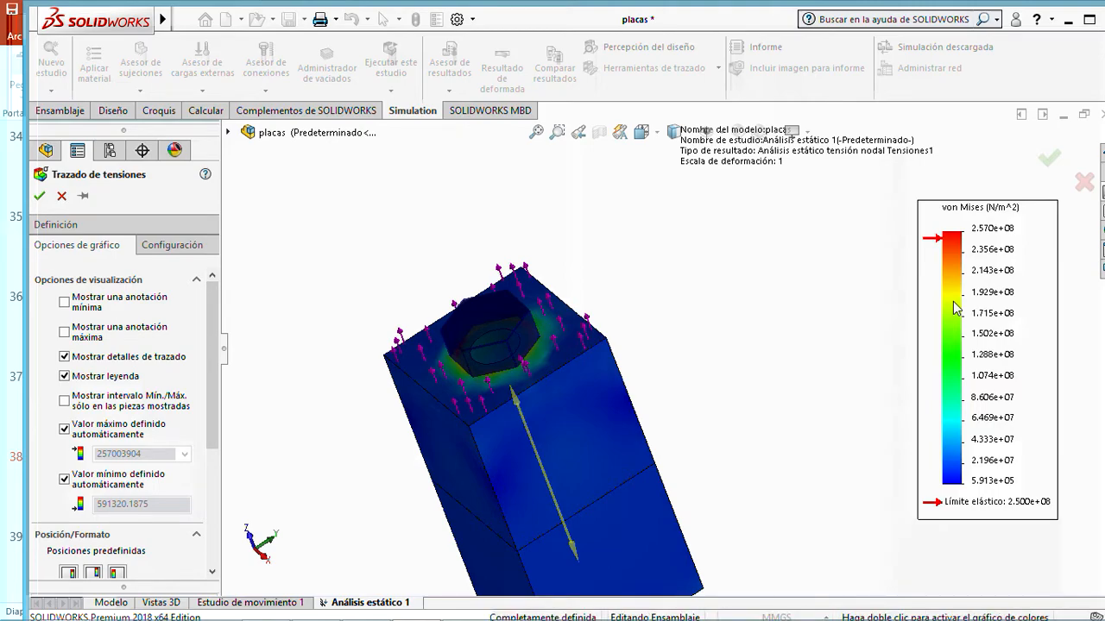
left_click(64, 333)
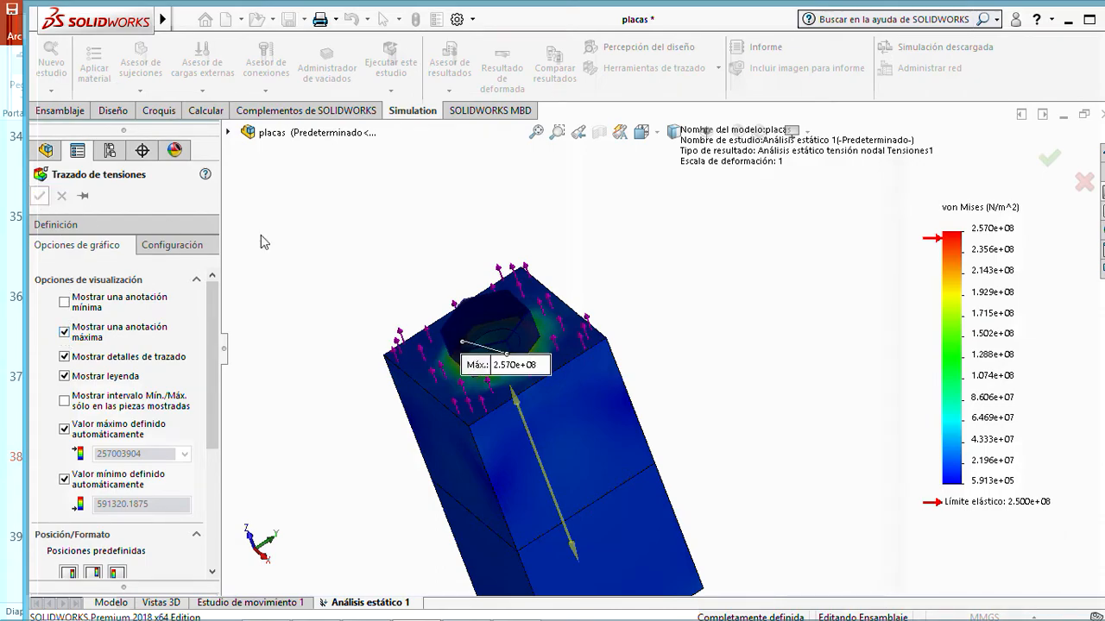
left_click(40, 196)
- Review the legend's position and number format options for the von Mises stress plot
middle_click_drag(377, 288, 436, 250)
double_click(958, 270)
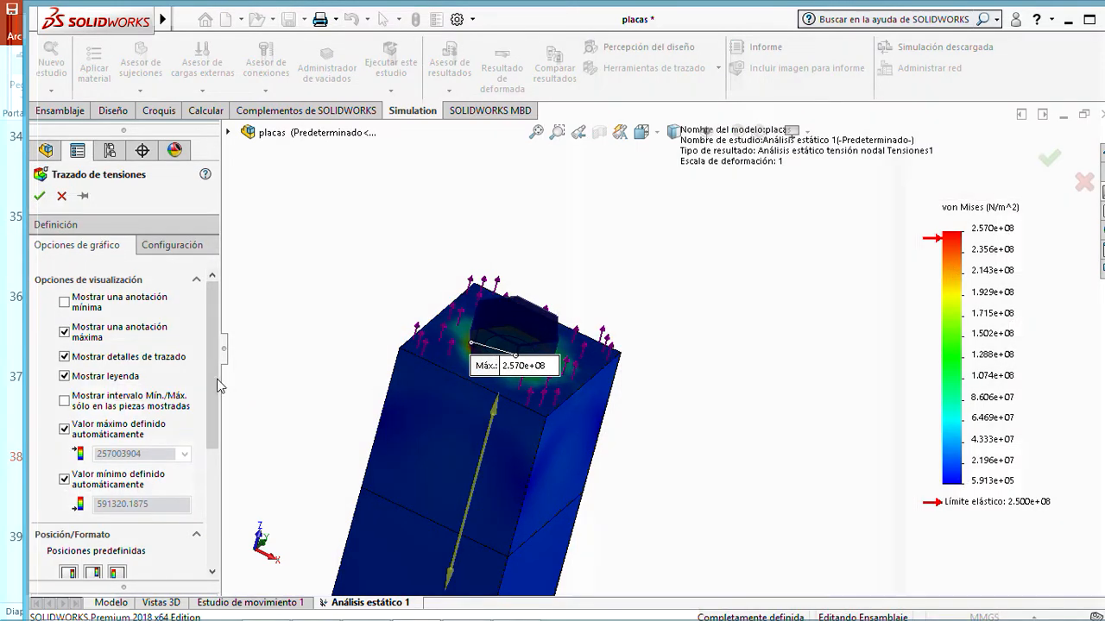
left_click_drag(212, 381, 207, 493)
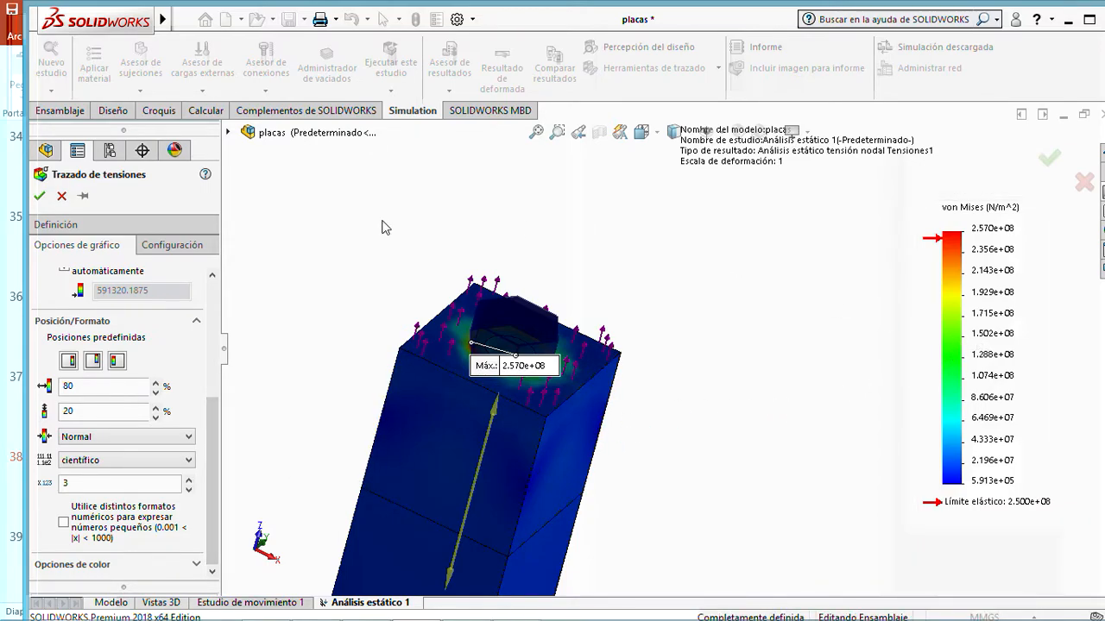
left_click(40, 195)
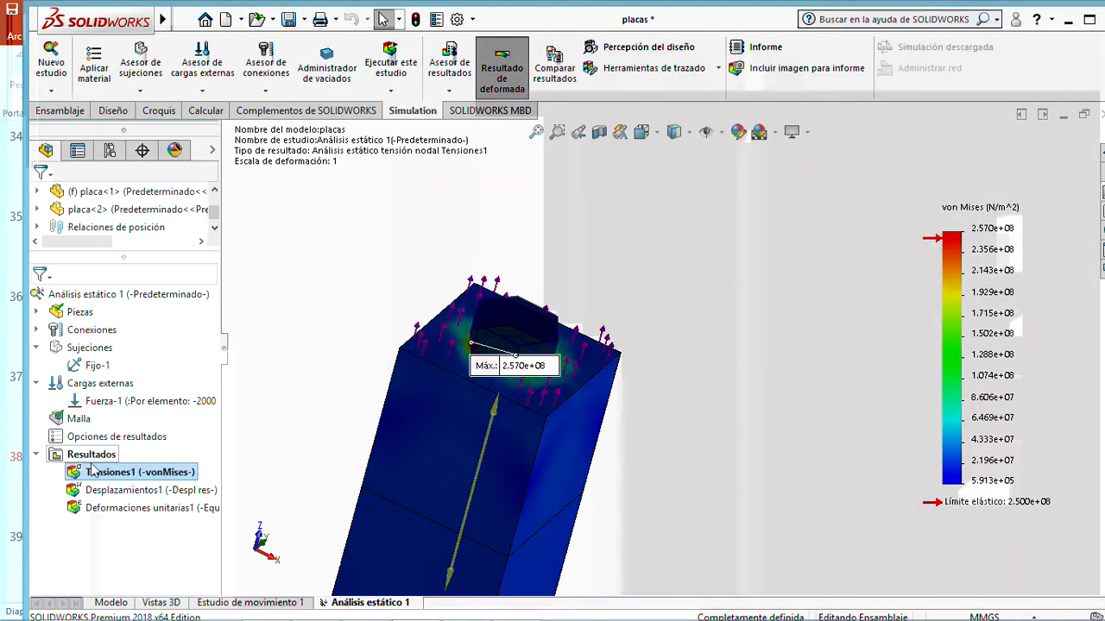
- Edit the definition of the stress plot Tensiones1 to show its units in N/mm^2 (MPa)
right_click(107, 474)
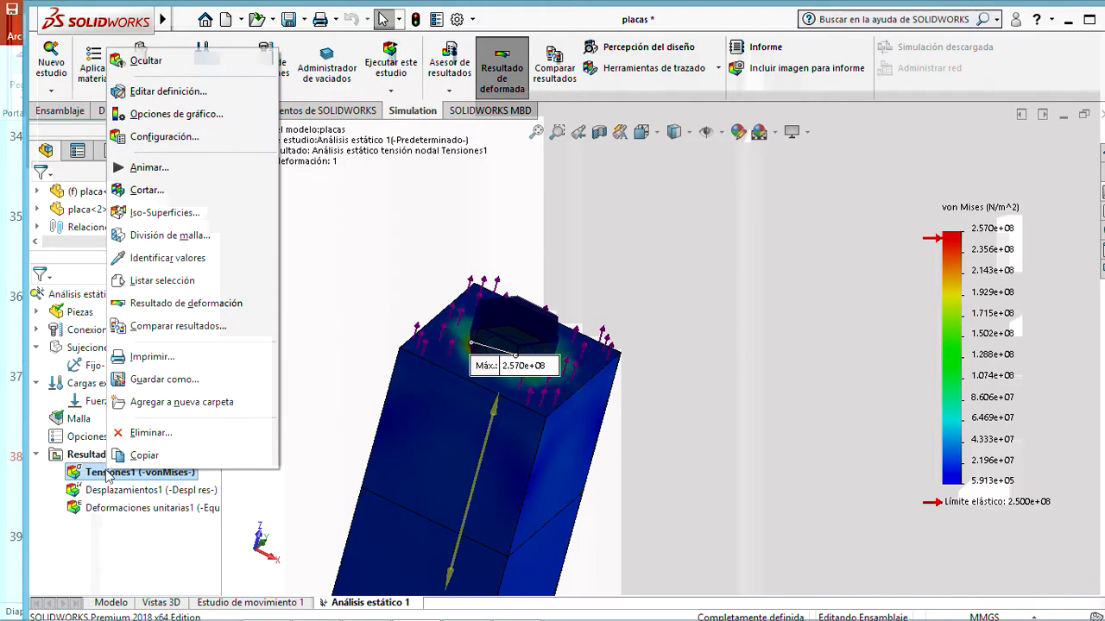
left_click(161, 93)
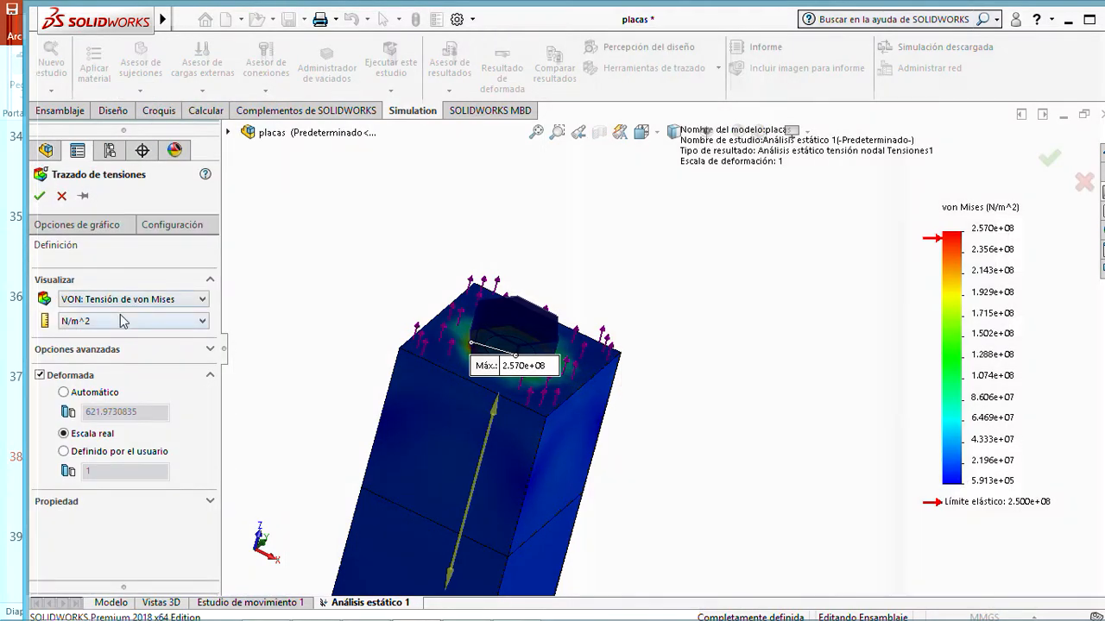
left_click(165, 320)
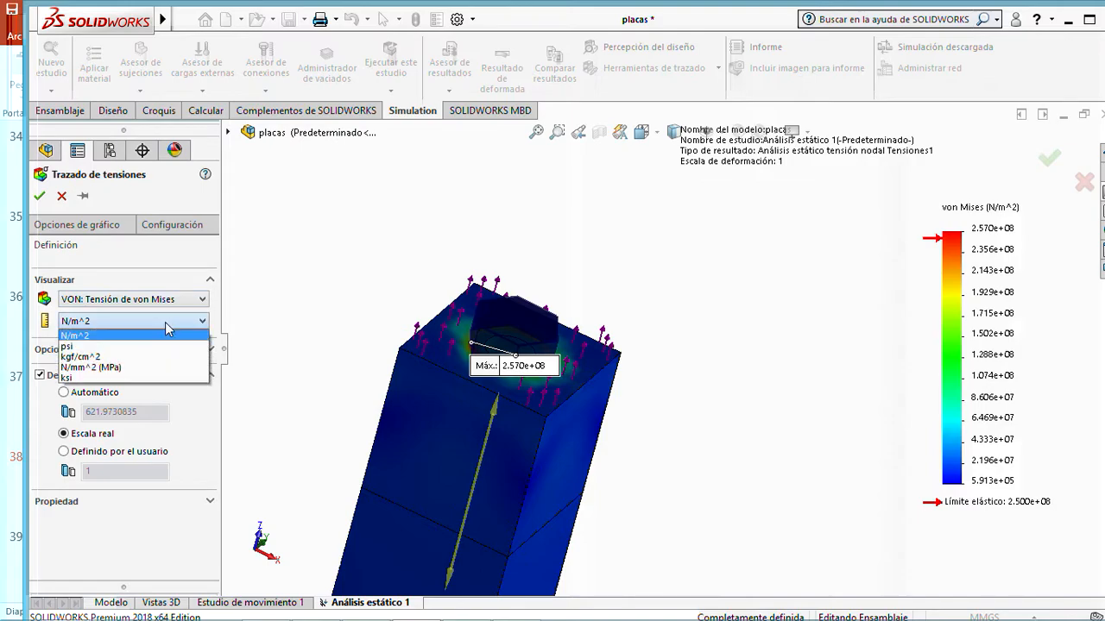
left_click(133, 372)
left_click(39, 196)
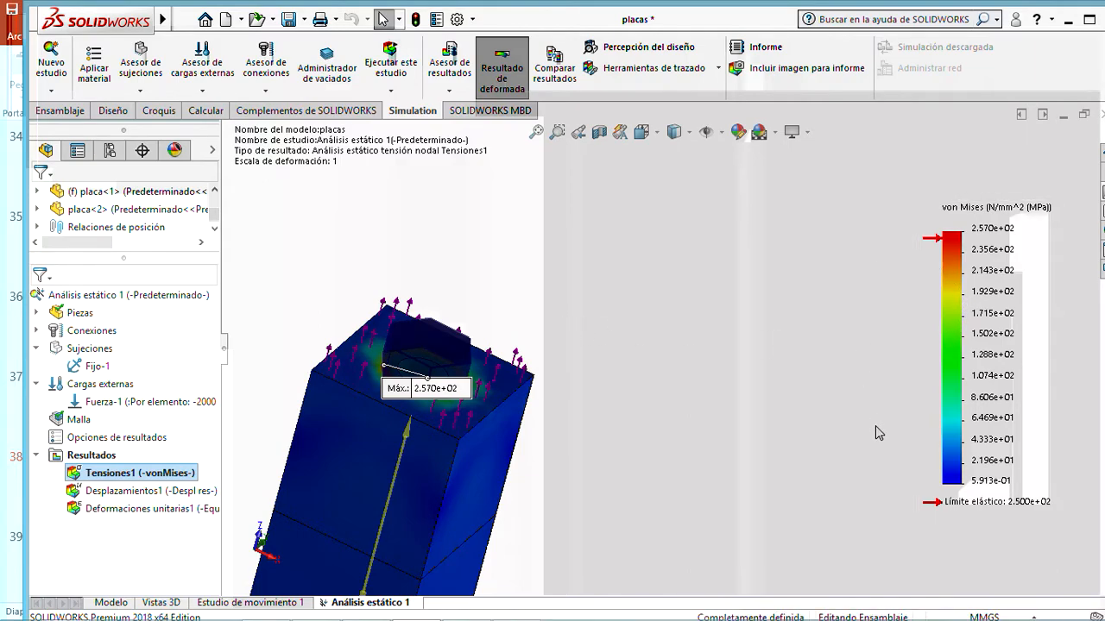
- Define a factor of safety plot for all bodies with the Automático criterion and inspect it on the plates and bolt
right_click(91, 455)
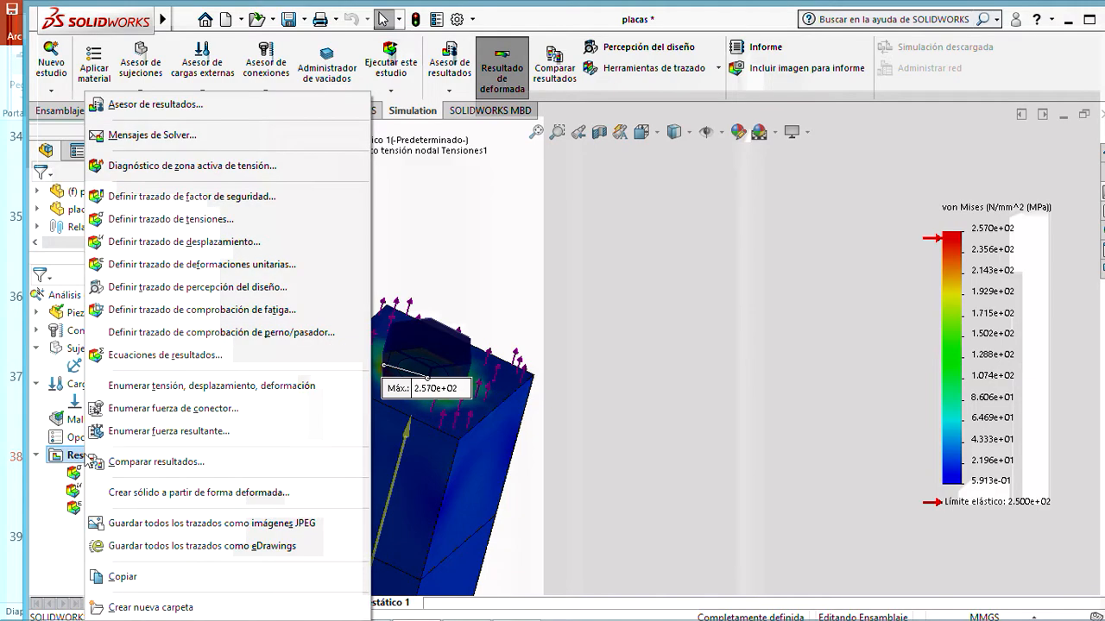
left_click(179, 197)
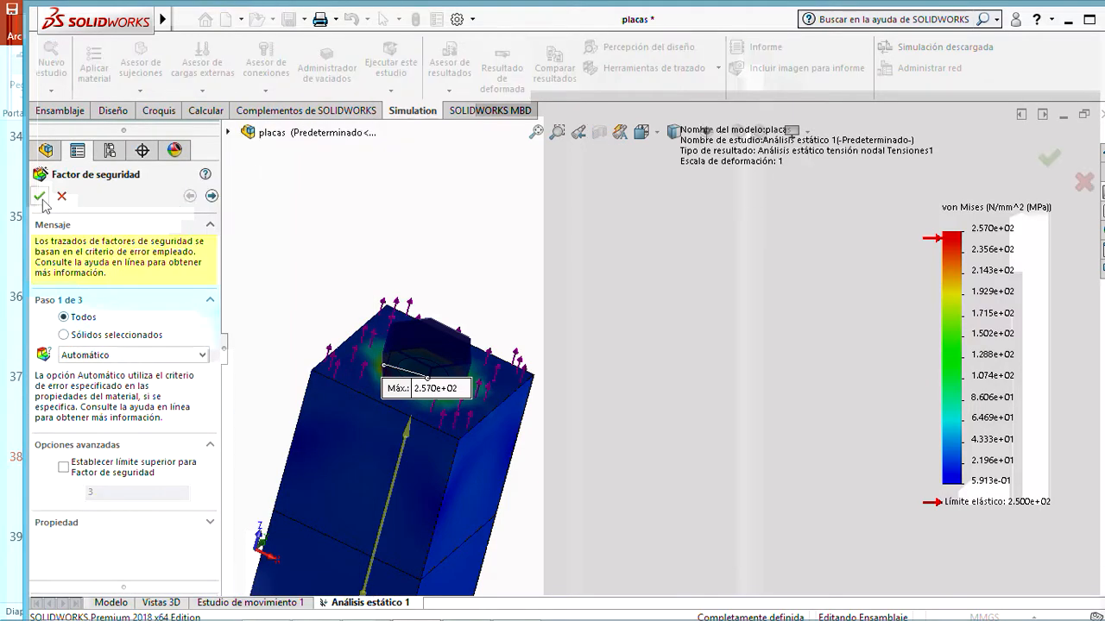
left_click(40, 196)
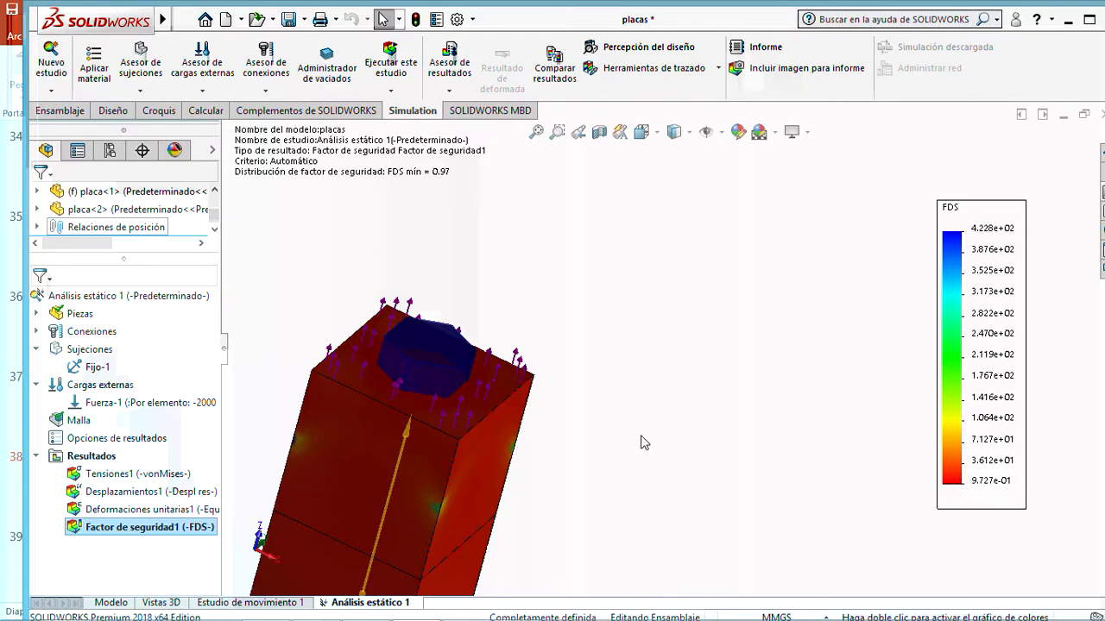
scroll(900, 447, "down", 2)
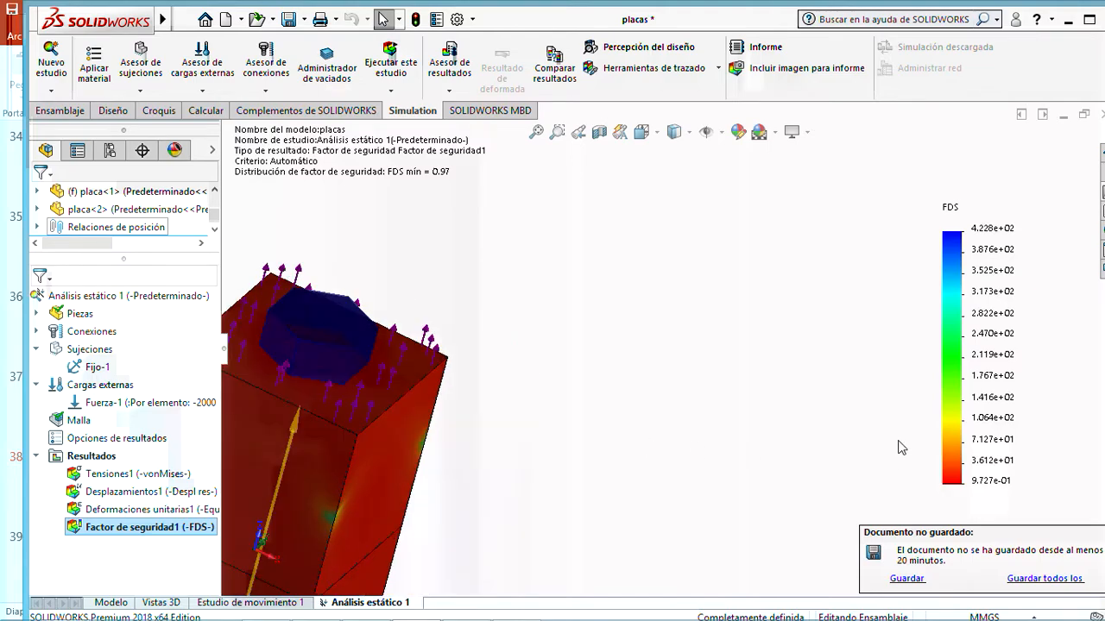
scroll(835, 438, "up", 2)
scroll(523, 370, "up", 2)
scroll(511, 347, "down", 4)
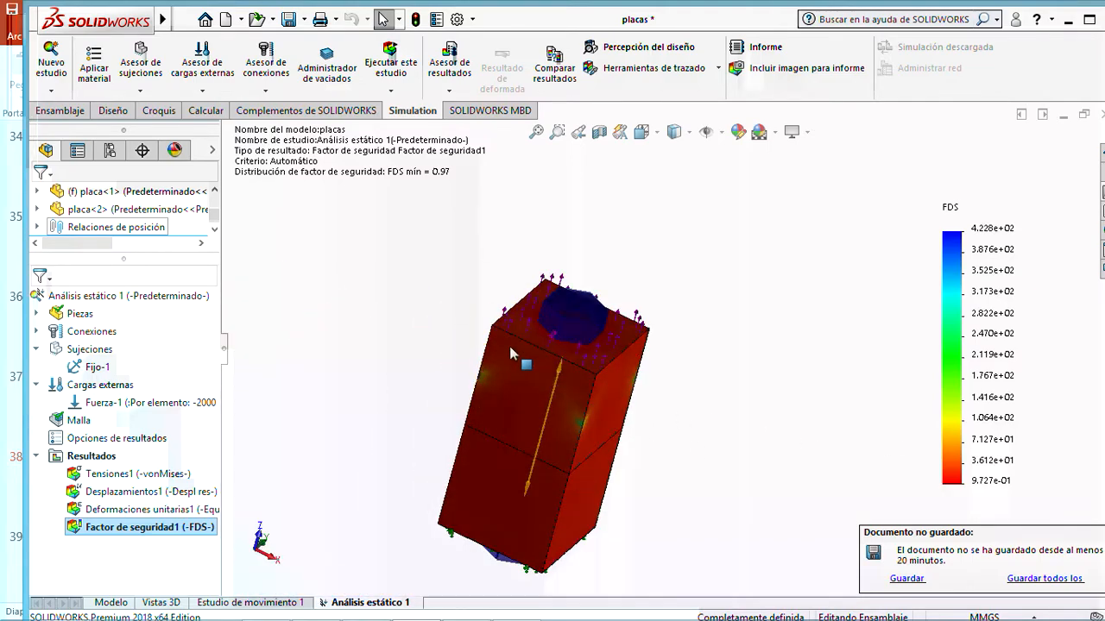
middle_click_drag(512, 365, 656, 380)
scroll(692, 351, "down", 2)
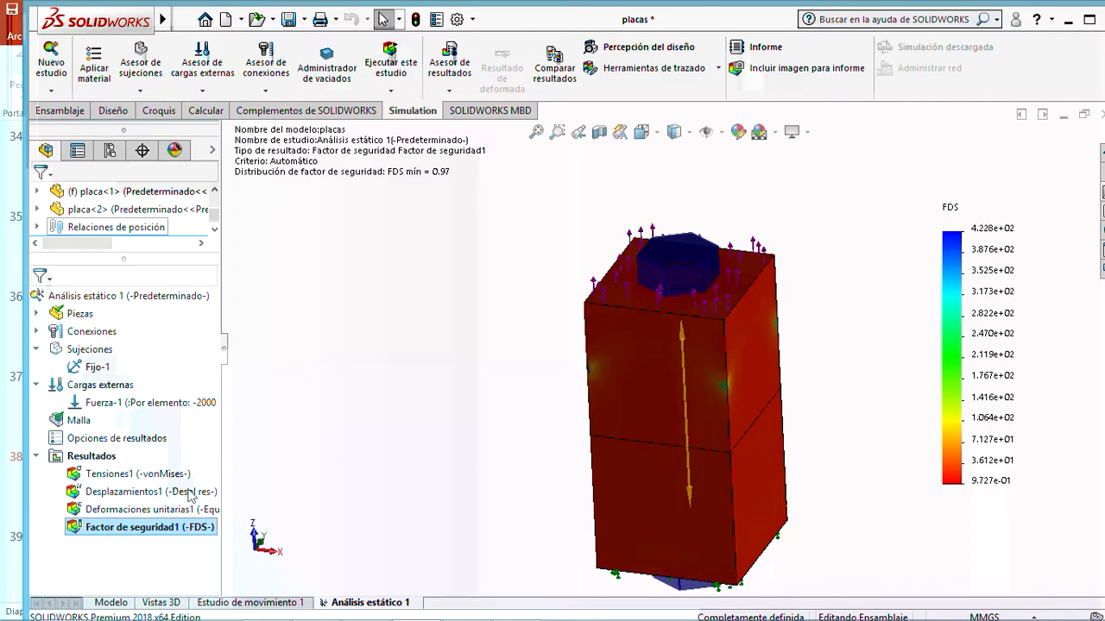
- Show the Tensiones1 von Mises plot, play its animation, close it and examine the stresses around the bolt head
double_click(135, 475)
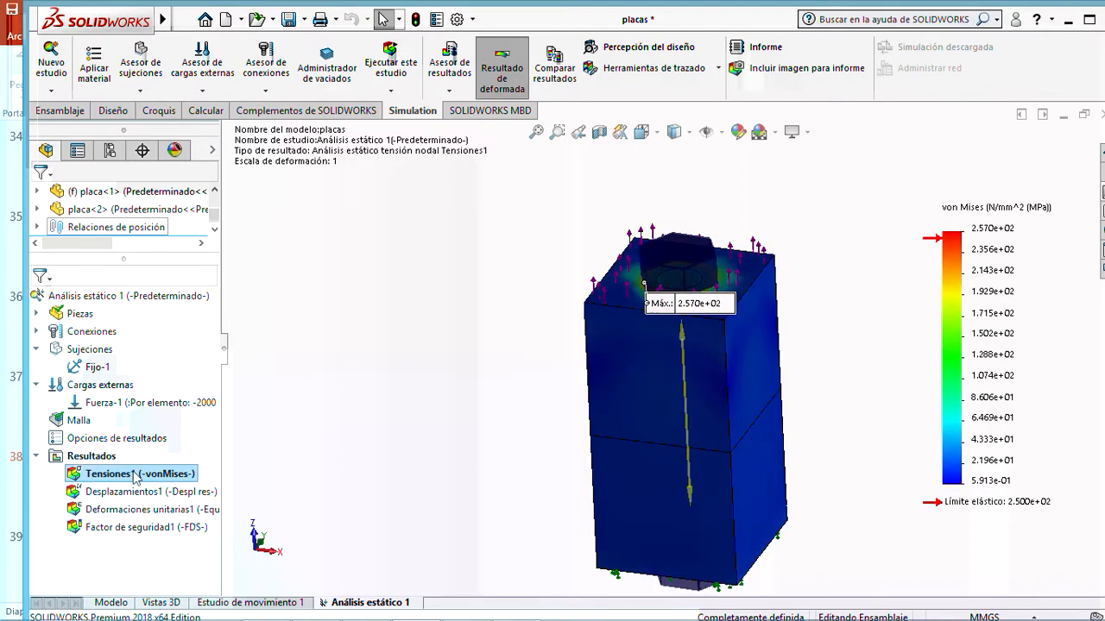
right_click(135, 475)
left_click(187, 169)
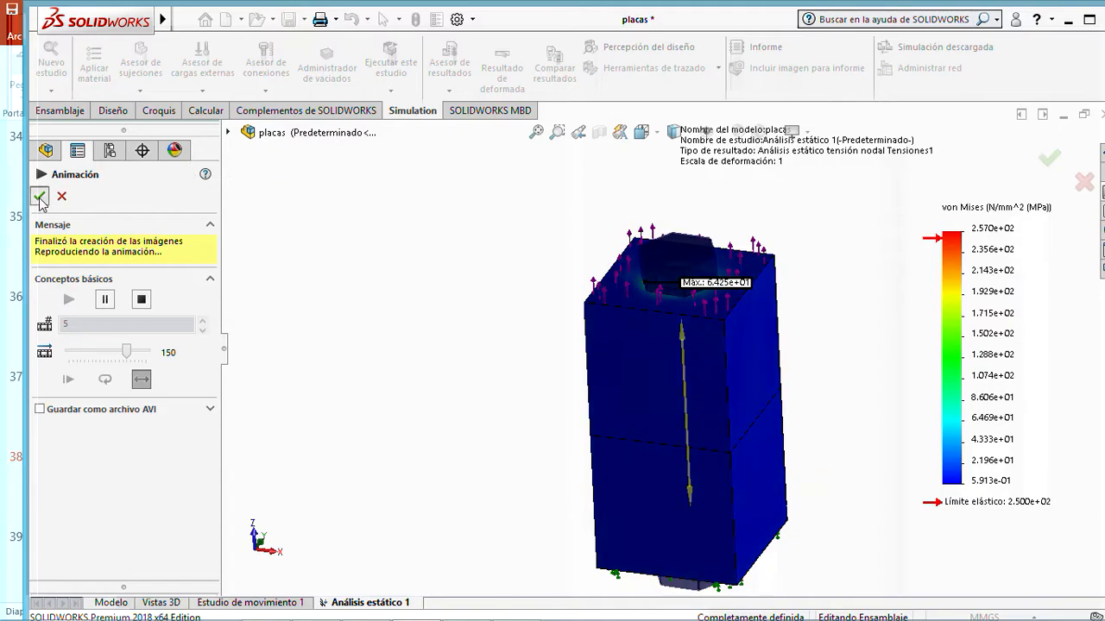
left_click(40, 198)
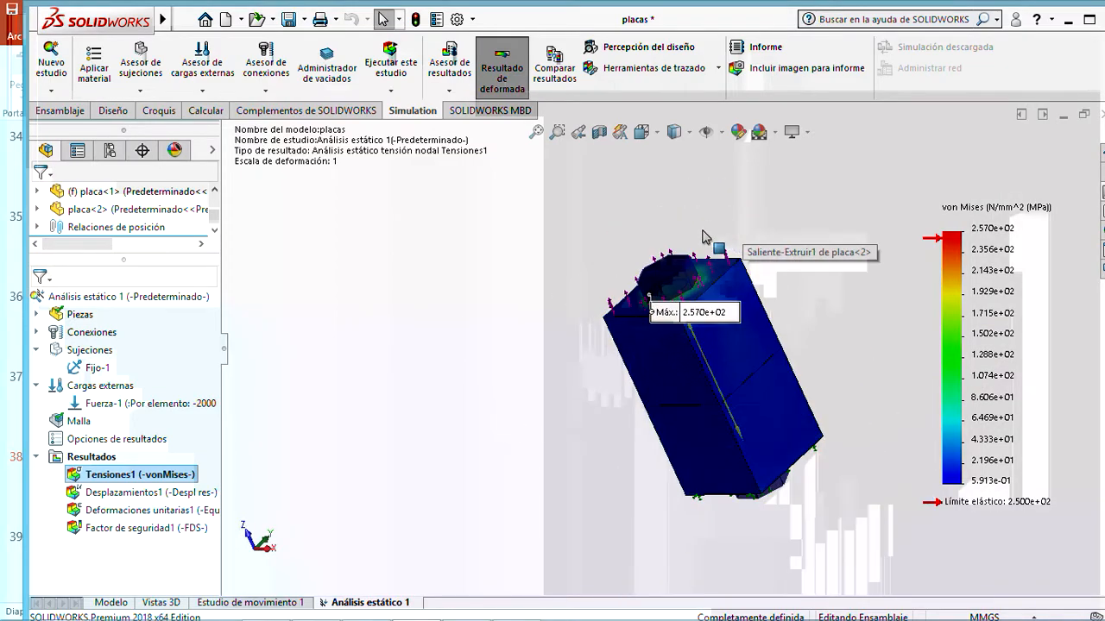
scroll(689, 226, "down", 3)
middle_click_drag(677, 252, 774, 223)
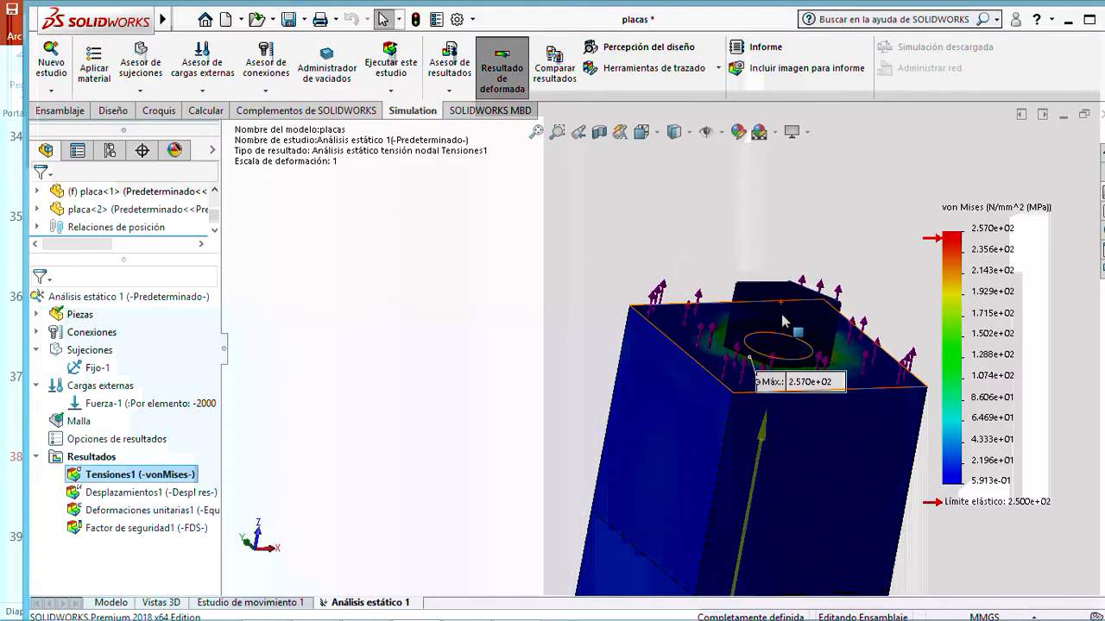
- Define a bolt/pin check plot from the study results, dismissing the antivirus notification
right_click(92, 465)
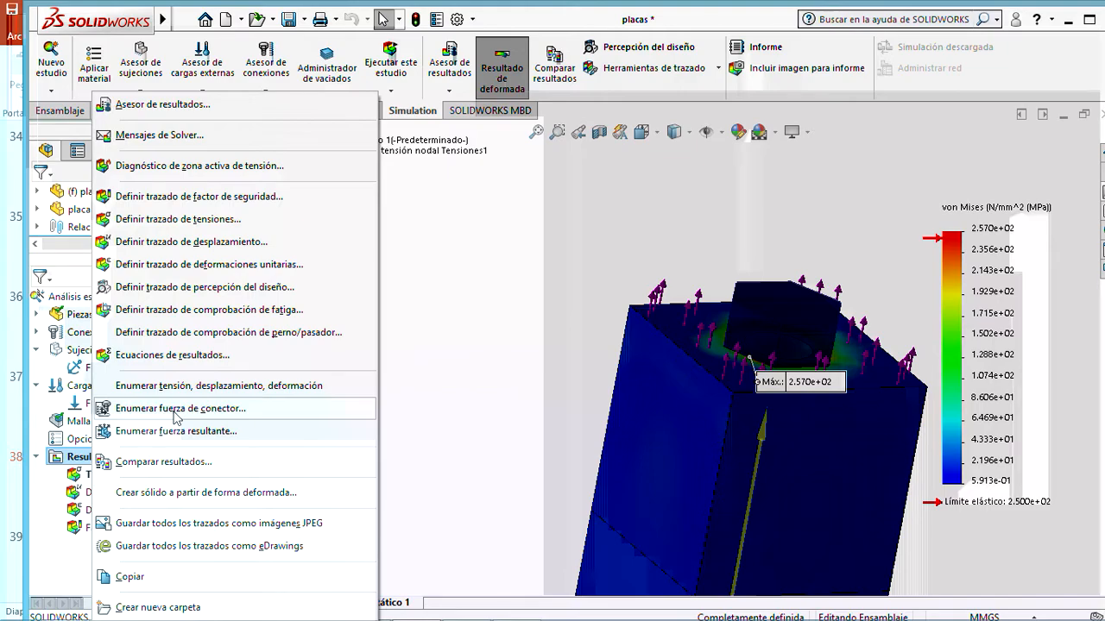
left_click(189, 338)
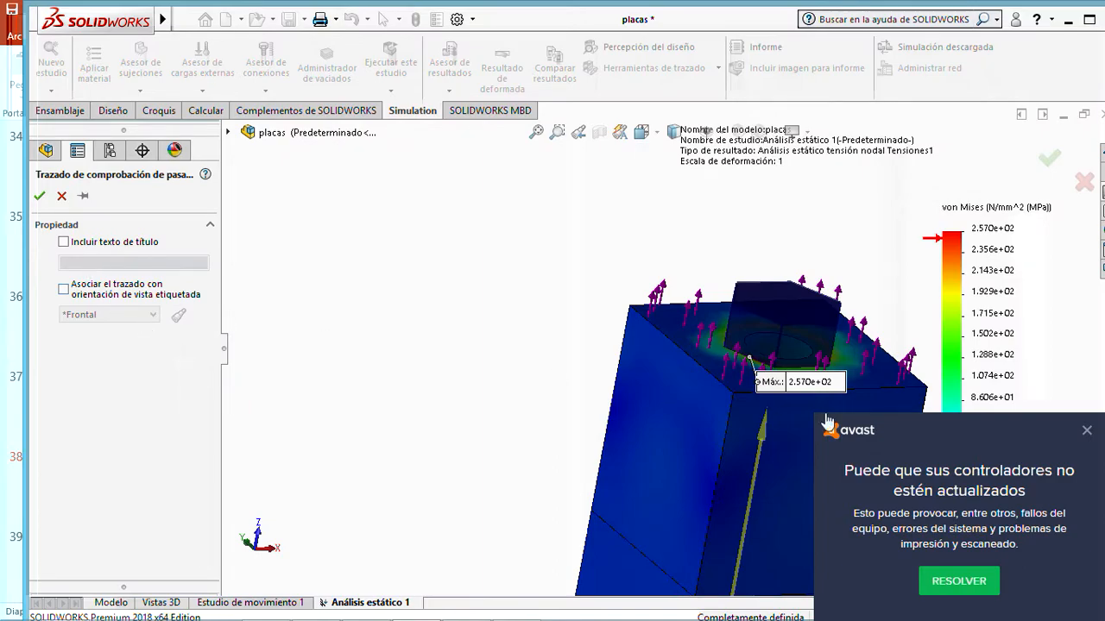
left_click(1086, 430)
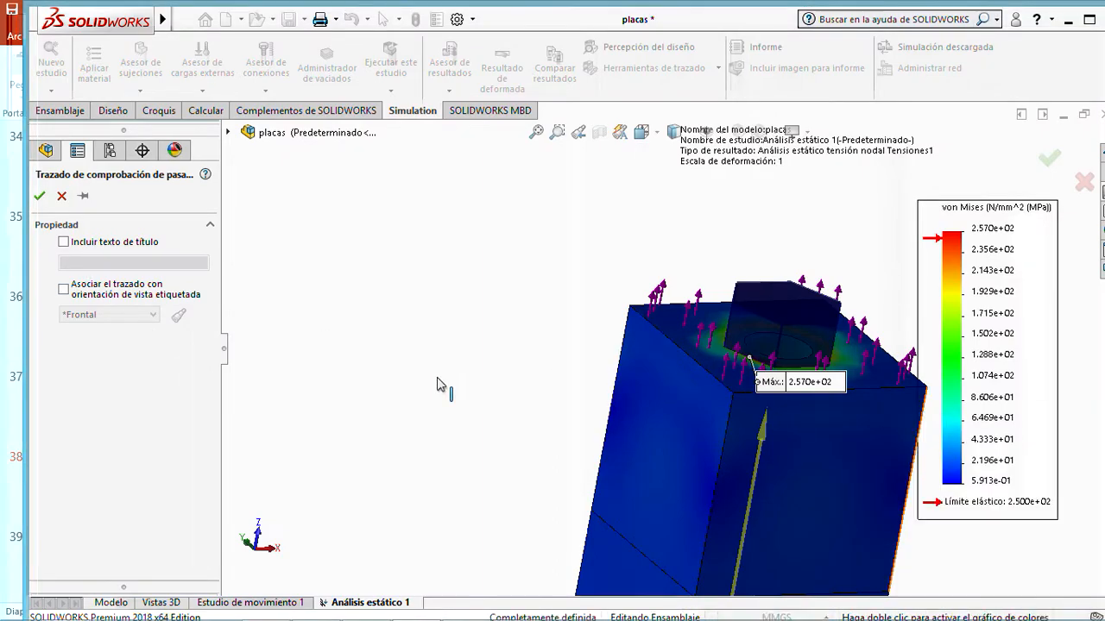
left_click(40, 196)
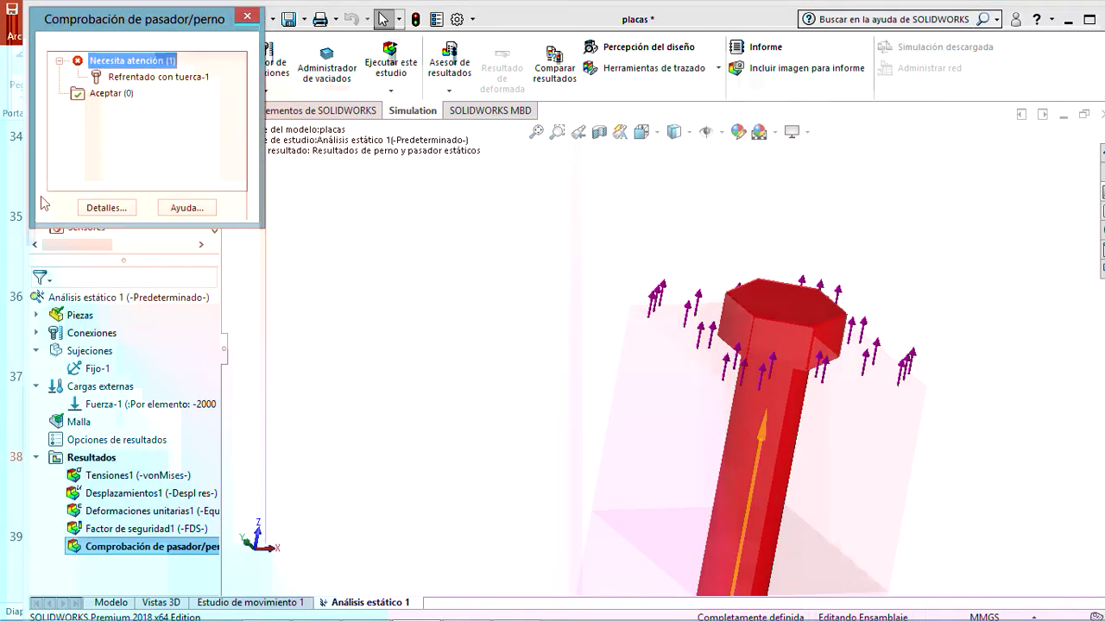
- Examine the bolt in the check plot and show the safety factor callout for Refrentado con tuerca-1
left_click(138, 66)
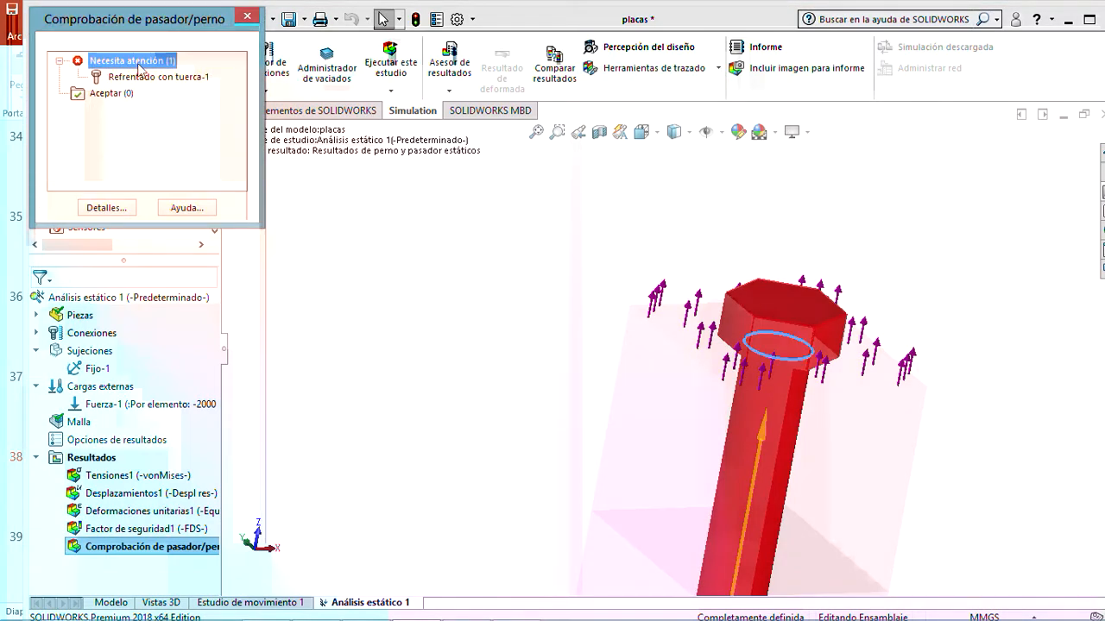
scroll(763, 281, "up", 5)
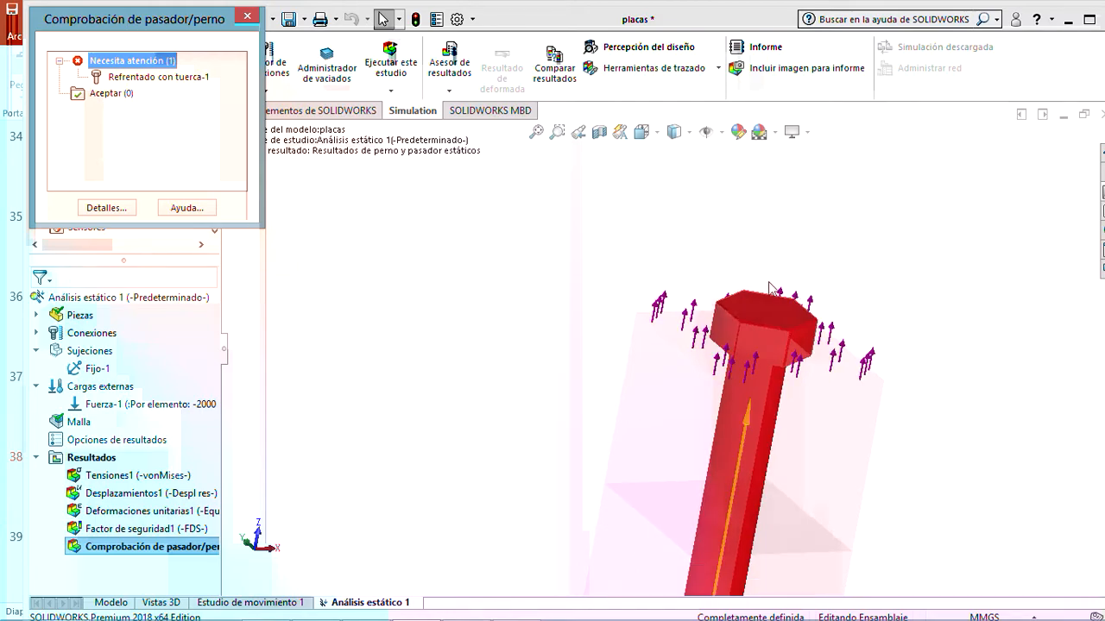
scroll(737, 390, "down", 3)
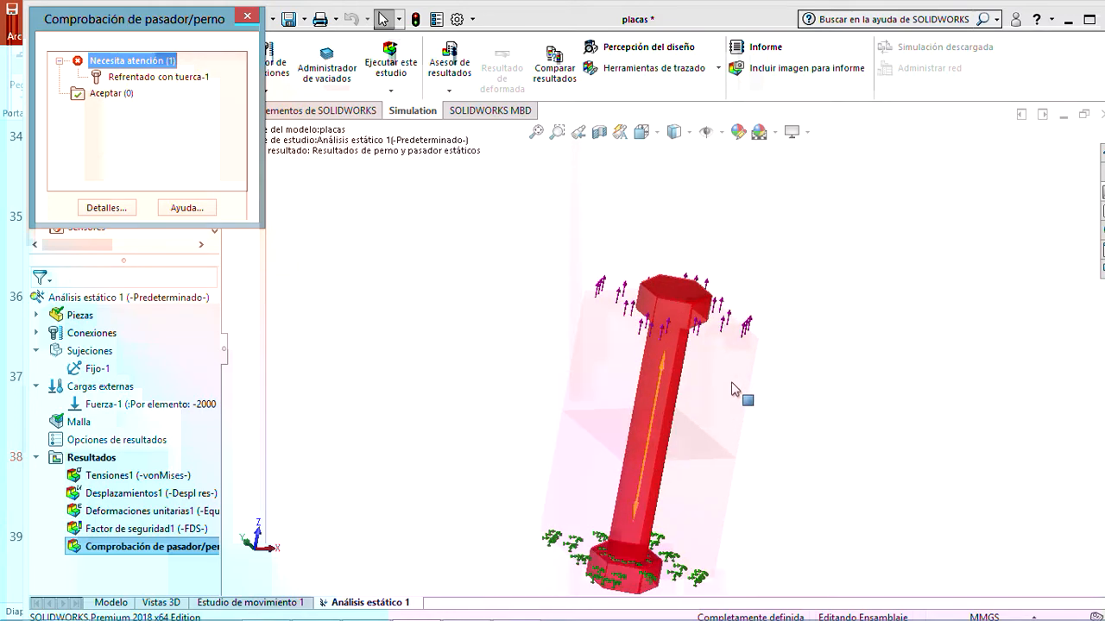
scroll(726, 379, "down", 1)
scroll(716, 389, "up", 2)
scroll(696, 399, "up", 2)
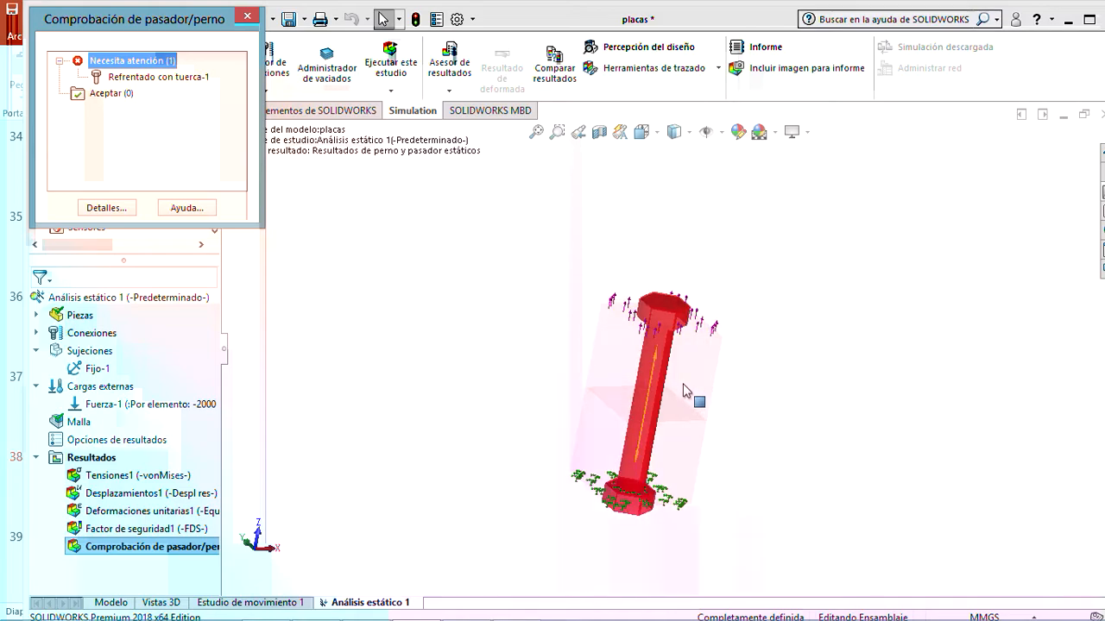
scroll(693, 396, "down", 3)
scroll(696, 345, "down", 1)
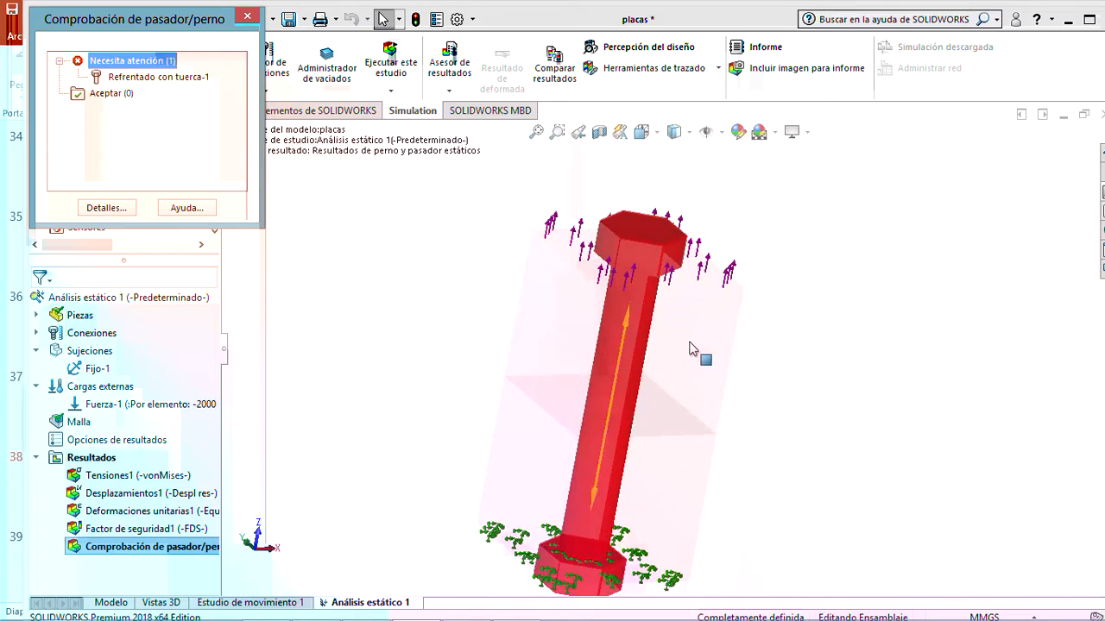
left_click(118, 77)
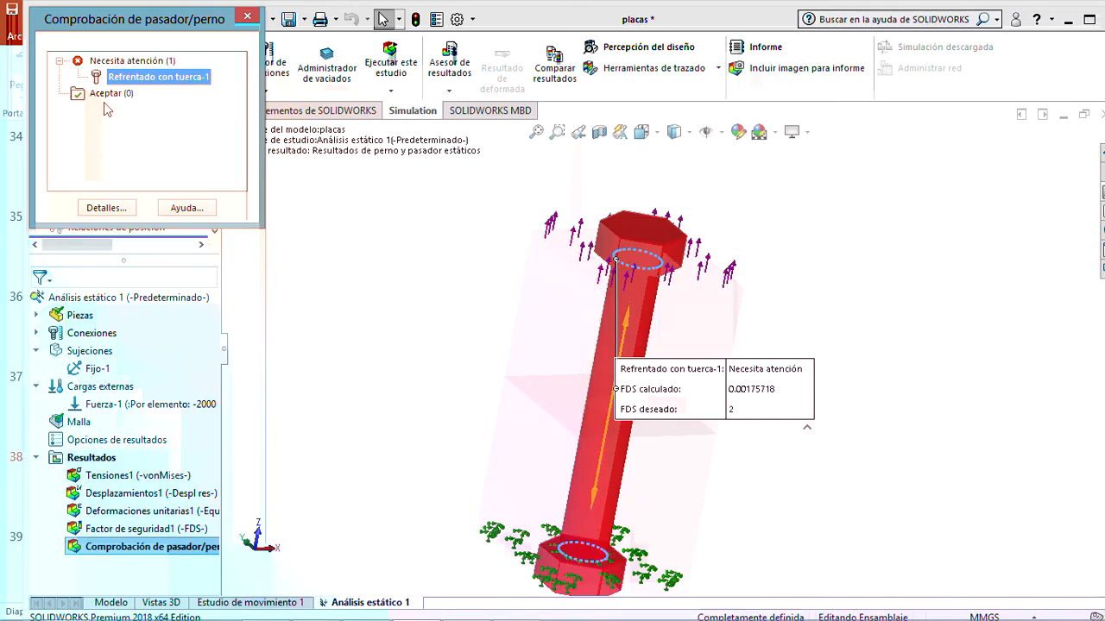
- Open the connector force details from the bolt check and set the units to Inglés (IPS)
left_click(119, 208)
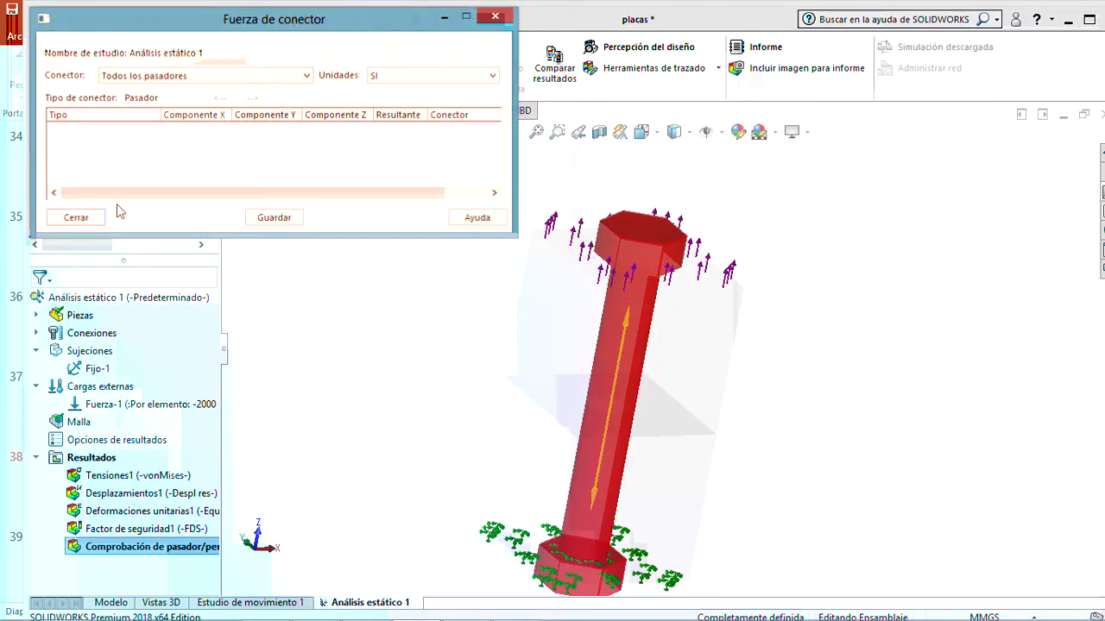
left_click(276, 78)
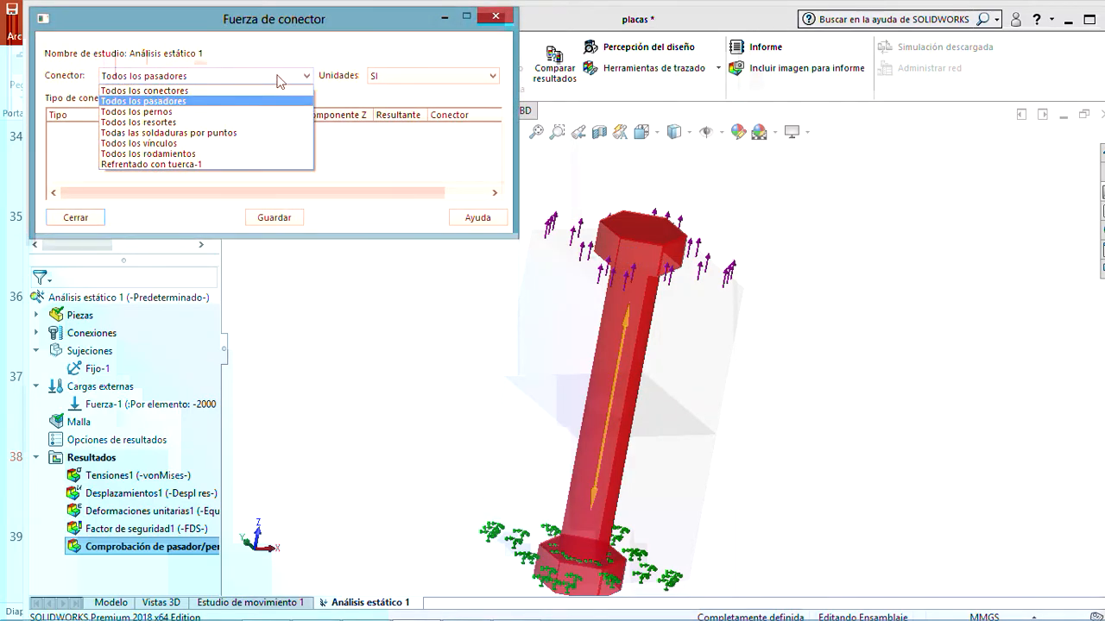
left_click(226, 102)
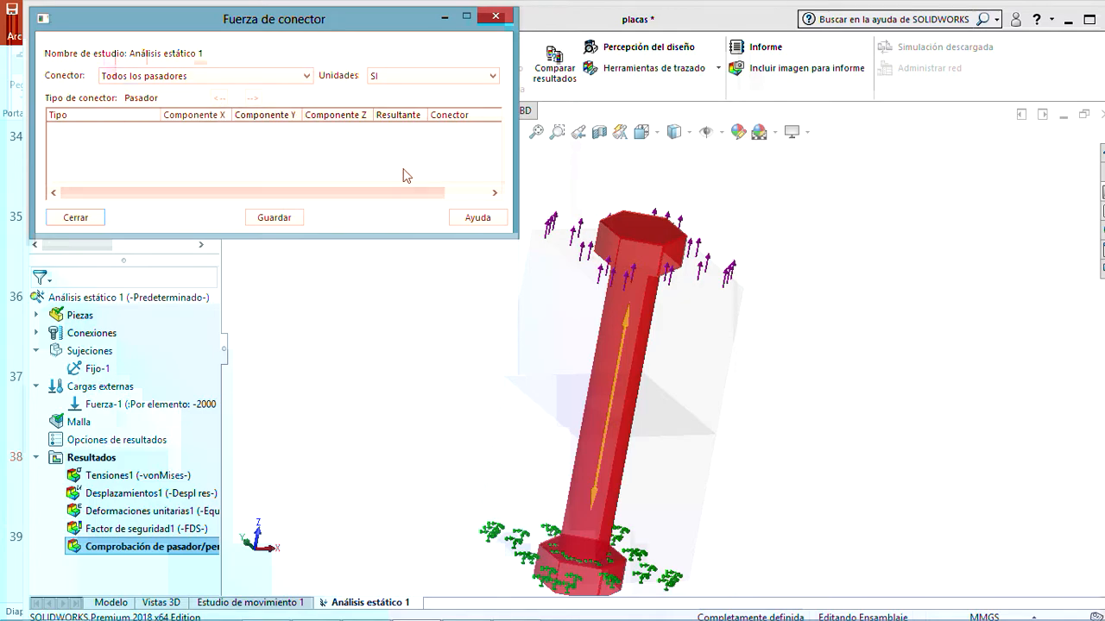
left_click(203, 116)
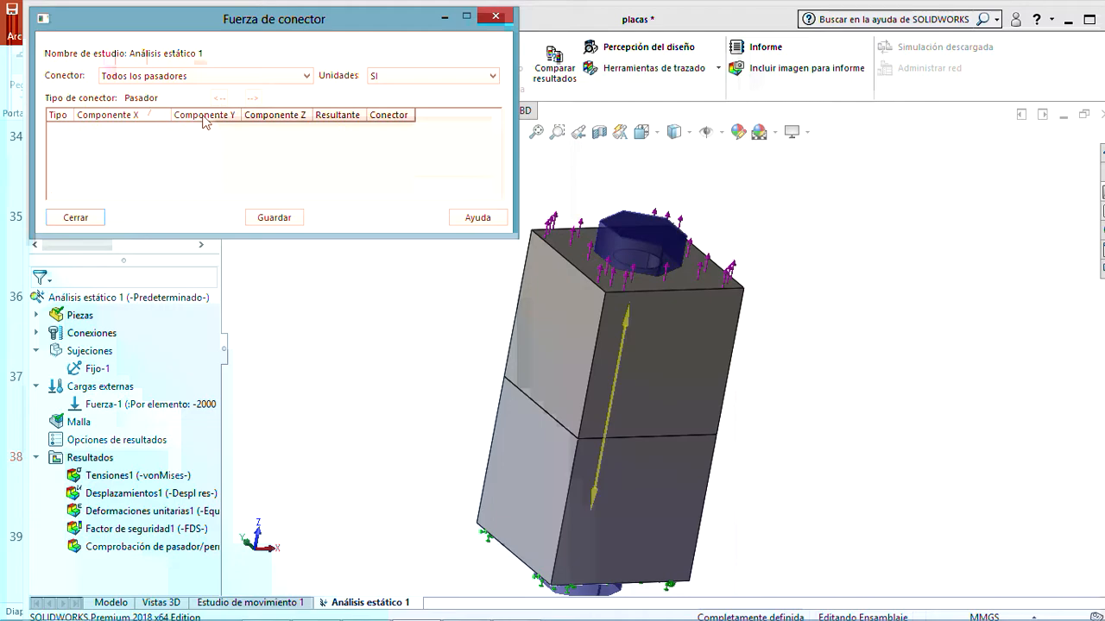
left_click(205, 80)
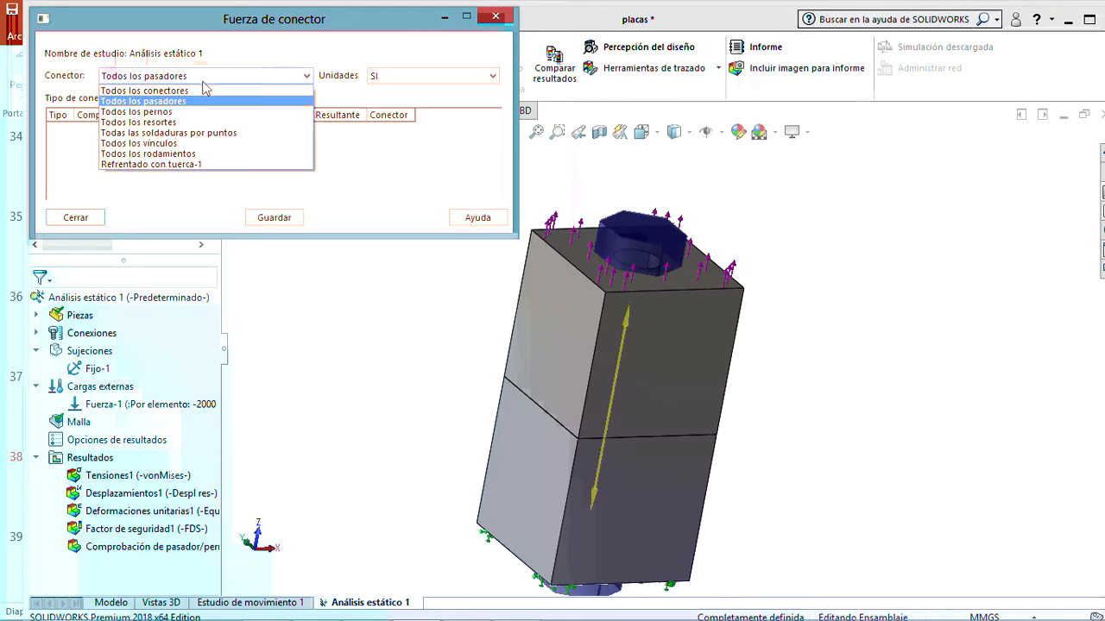
left_click(435, 74)
left_click(414, 78)
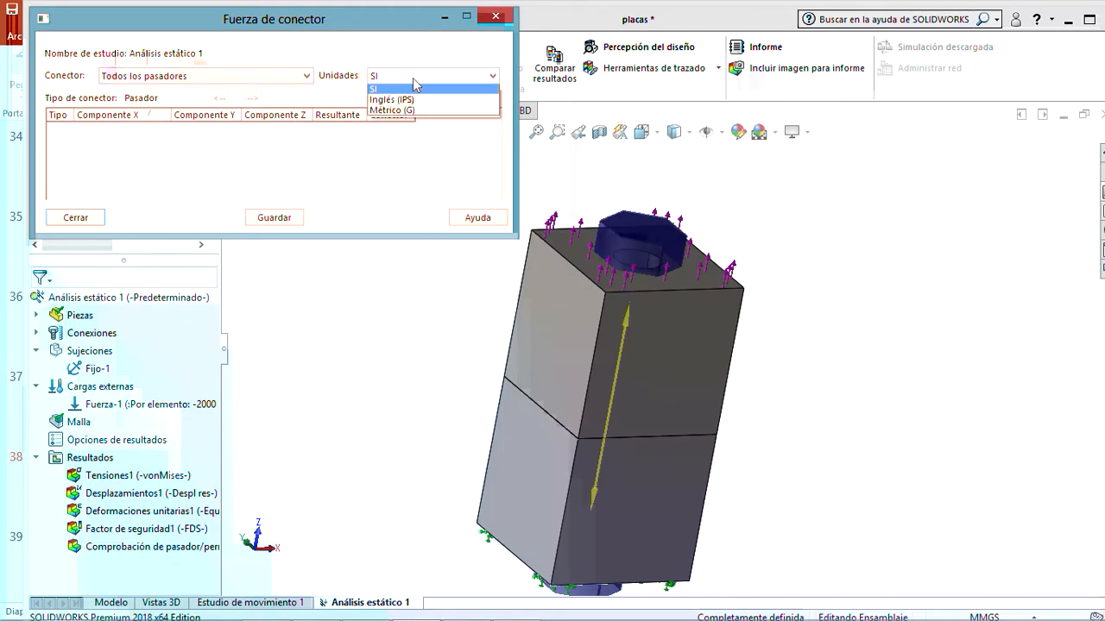
left_click(402, 99)
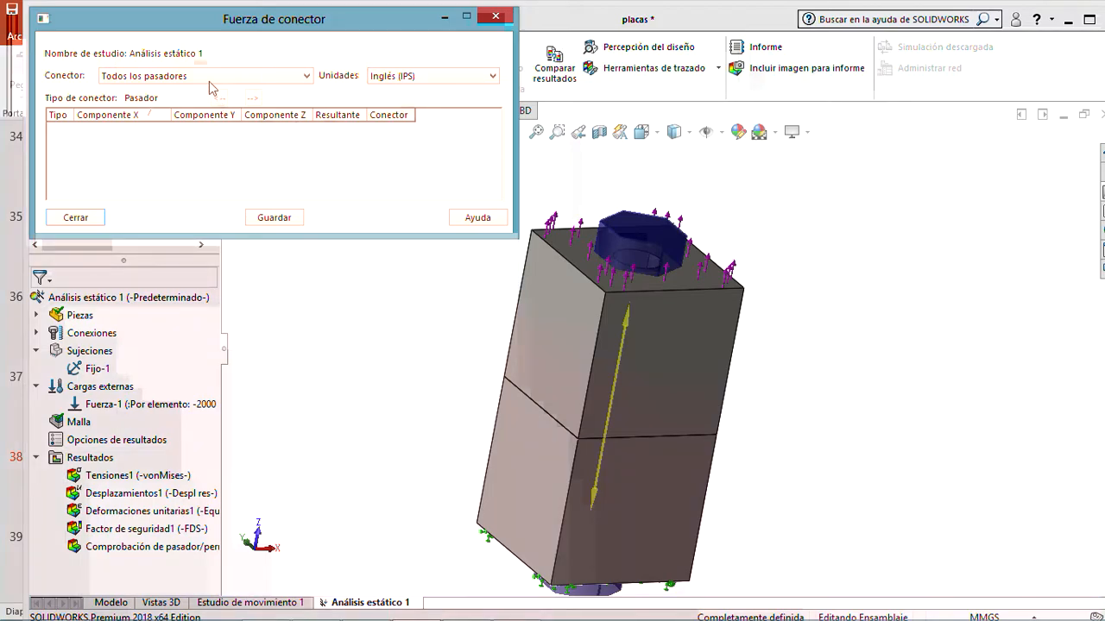
- List the connector forces for Todos los pernos and widen the Tipo column to read the force names
left_click(210, 79)
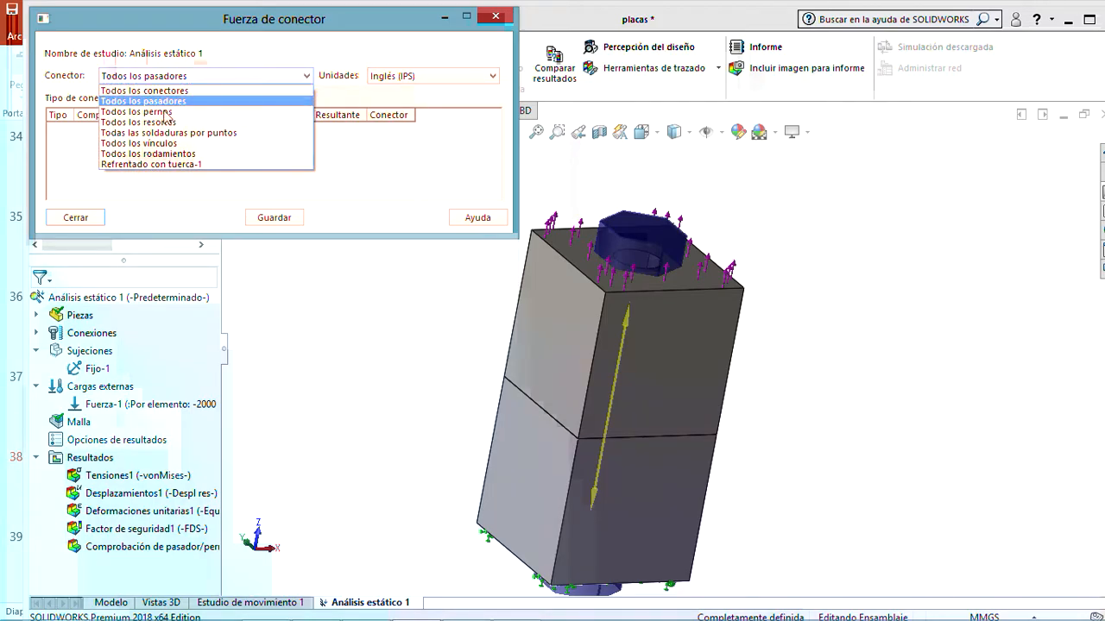
left_click(167, 112)
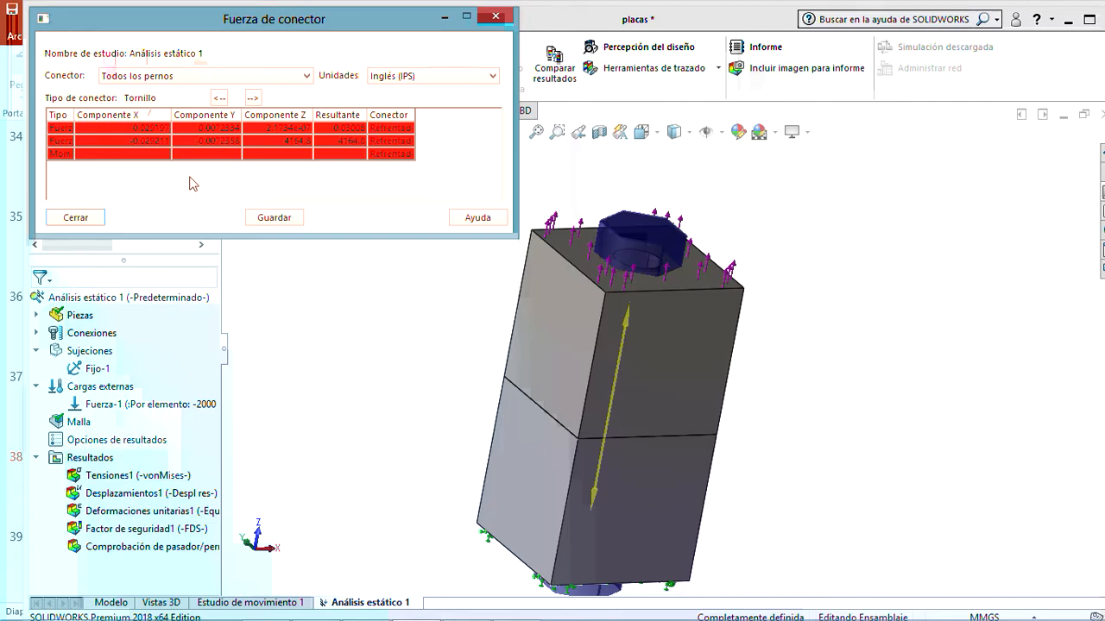
left_click_drag(73, 112, 107, 114)
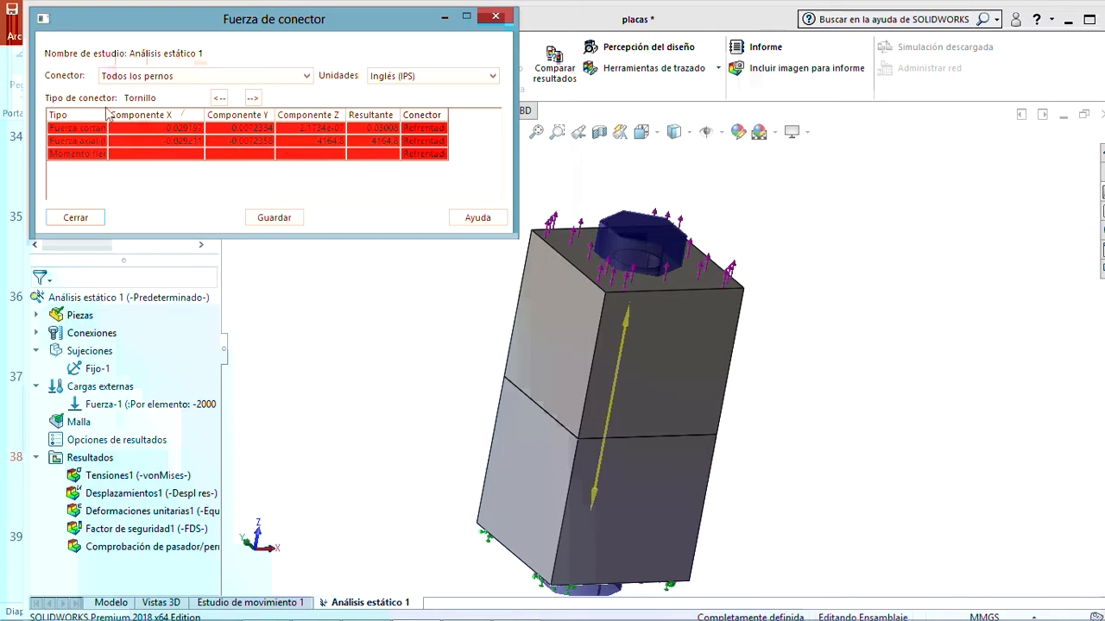
left_click_drag(107, 113, 135, 115)
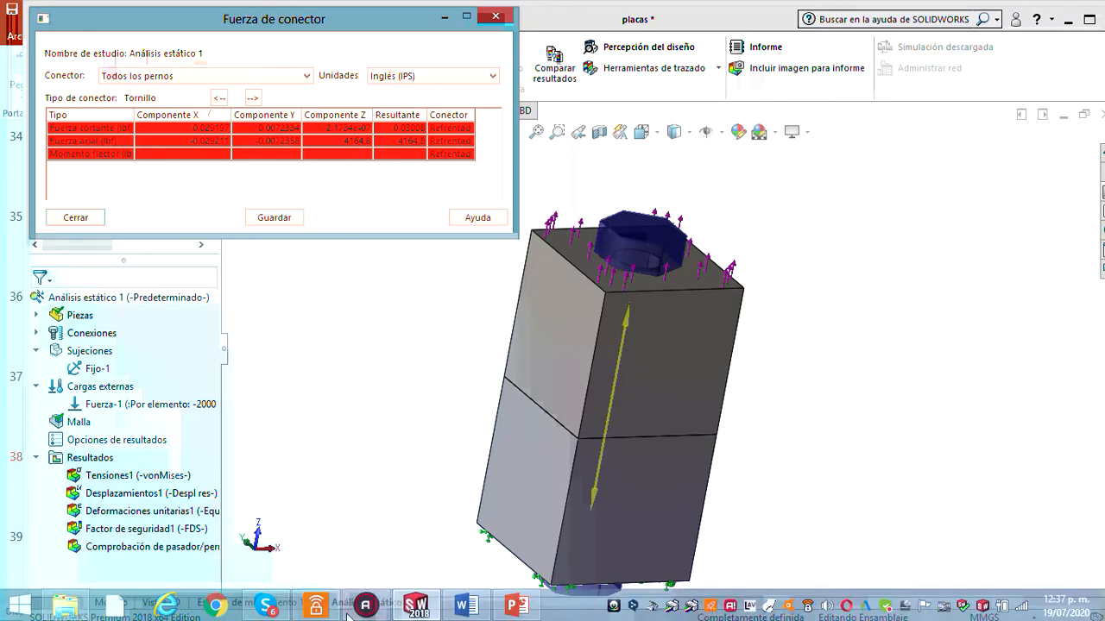
- Switch to the Word document simulacion tornillo tension (1) and find the textbook calculation of the resulting bolt and material loads
left_click(470, 607)
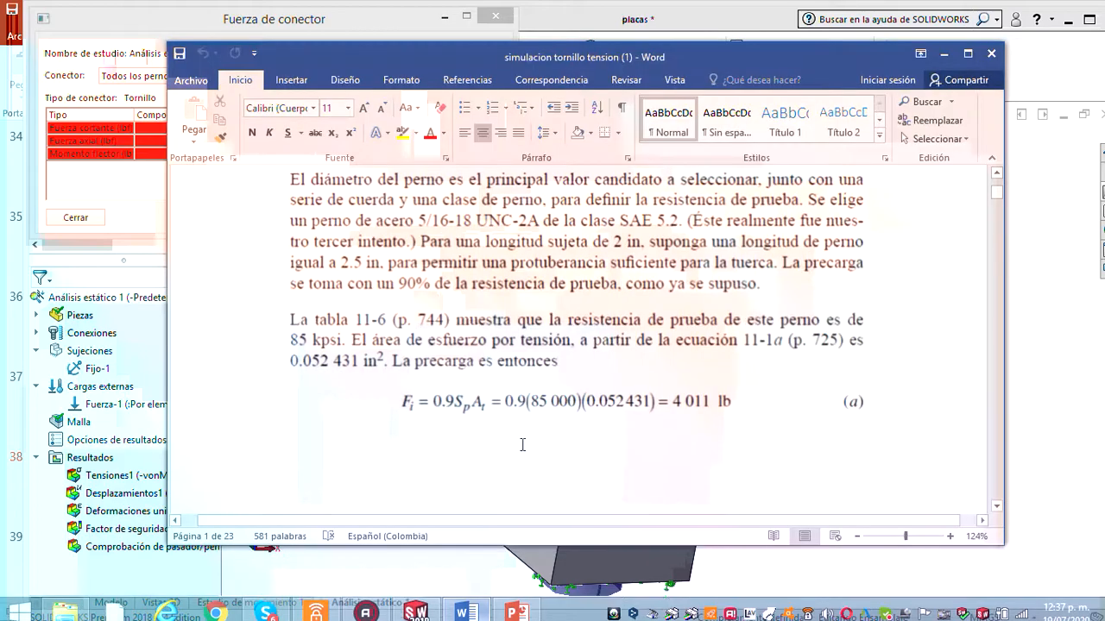
scroll(558, 384, "down", 5)
scroll(557, 387, "down", 10)
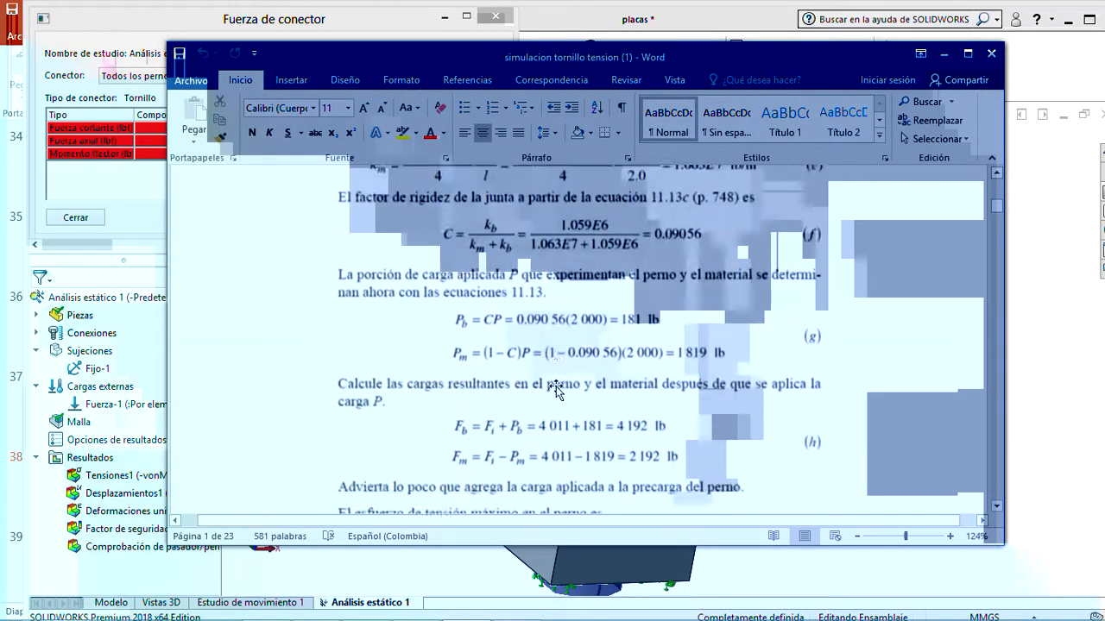
scroll(558, 388, "down", 10)
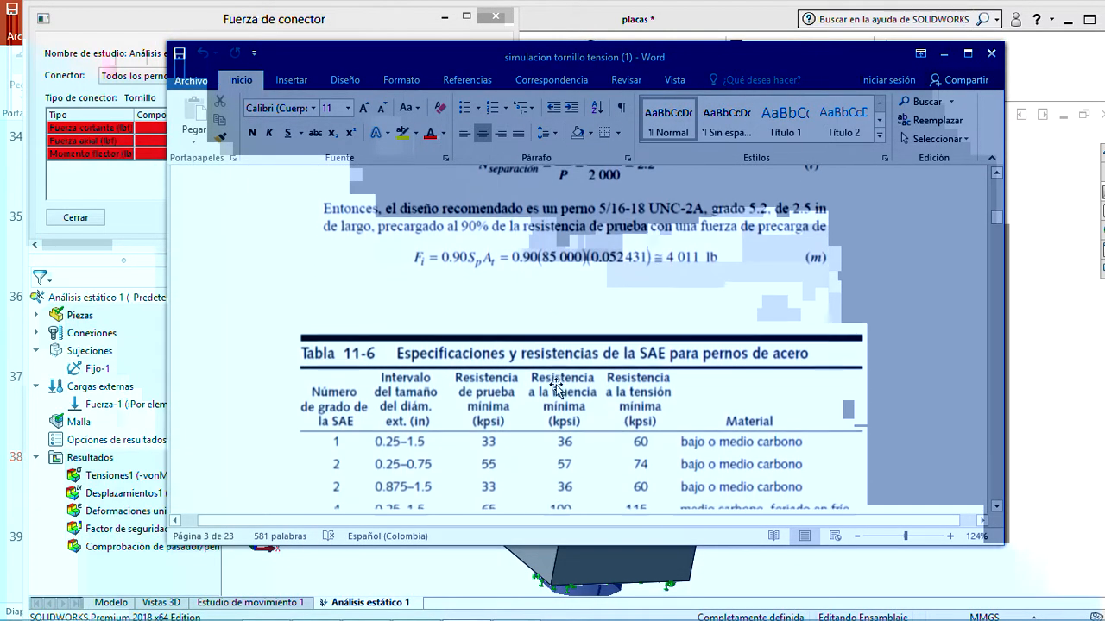
scroll(558, 387, "down", 5)
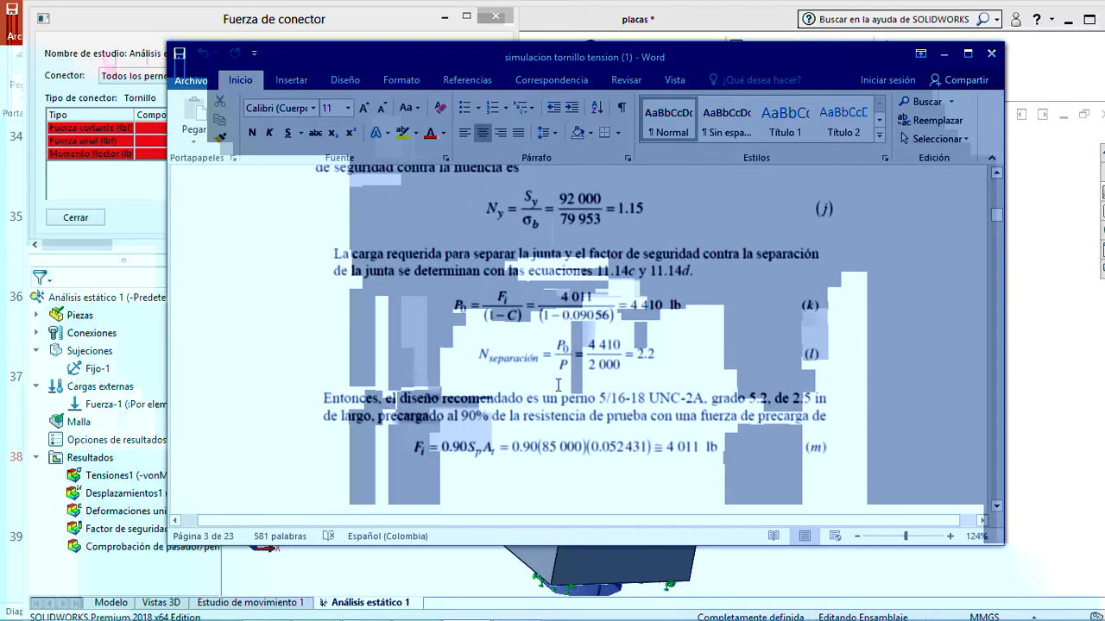
scroll(558, 387, "up", 1)
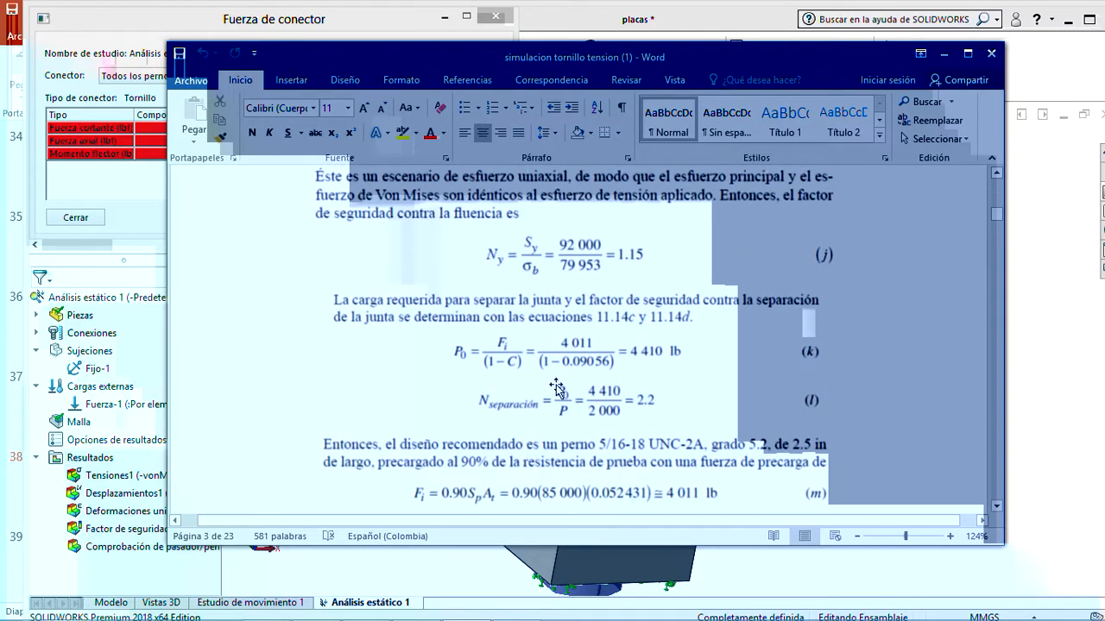
scroll(557, 387, "up", 8)
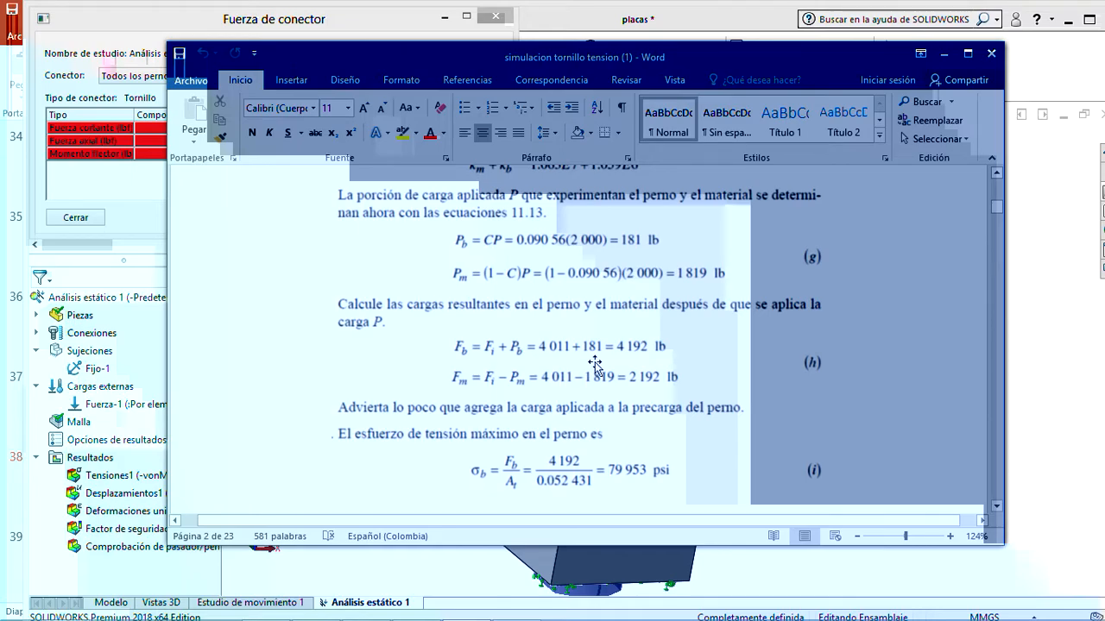
- Compare the textbook bolt load Fb side by side with the listed axial force, and close the connector force list
left_click_drag(755, 57, 818, 217)
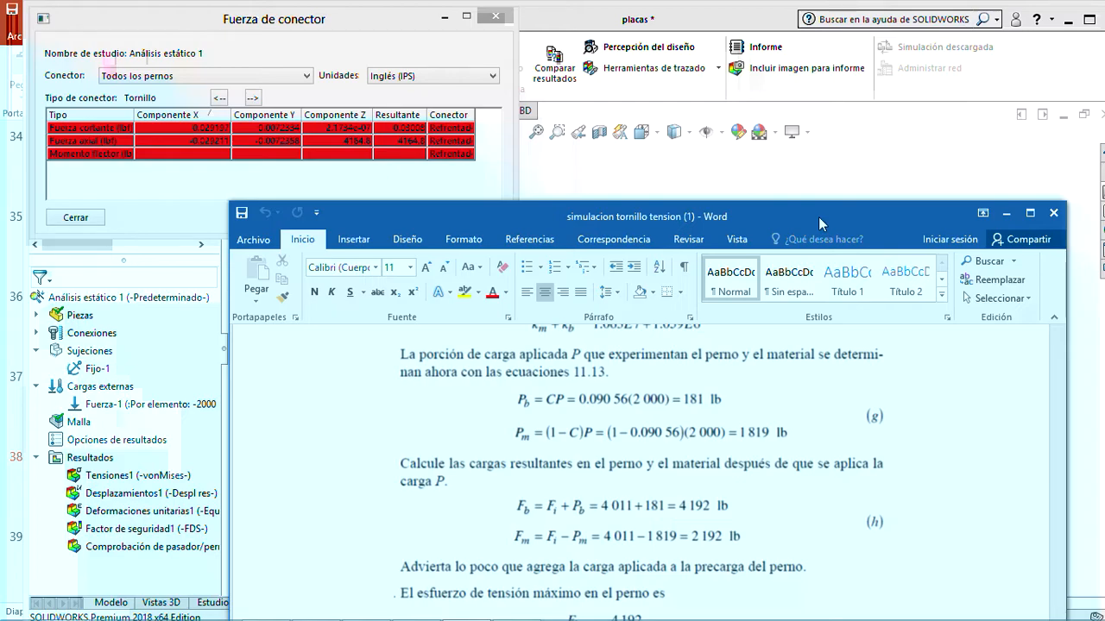
left_click(693, 506)
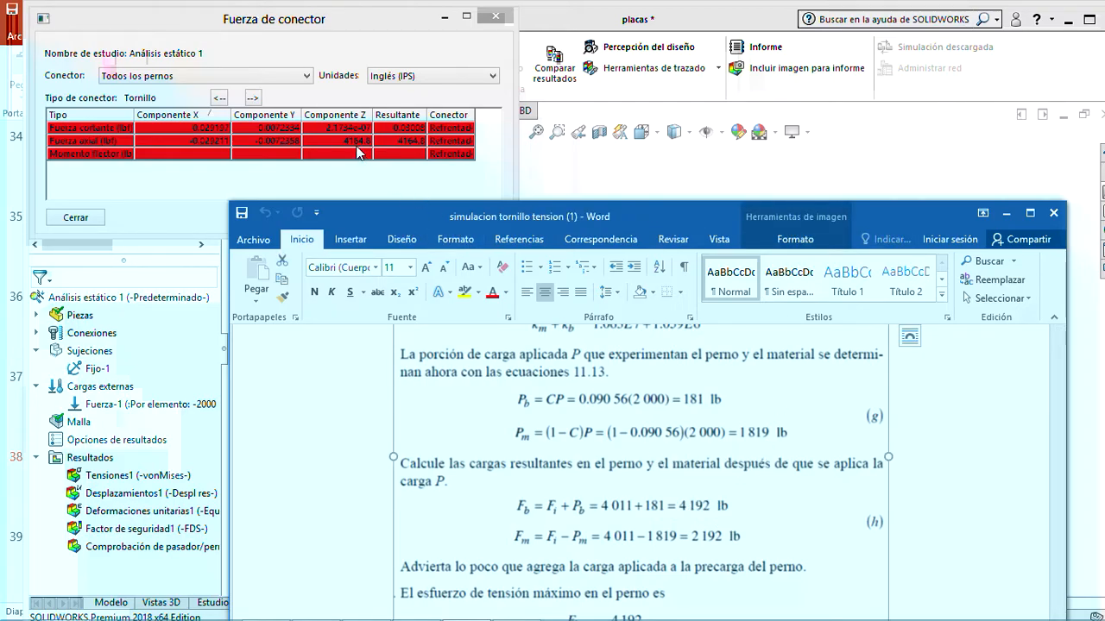
left_click(1006, 213)
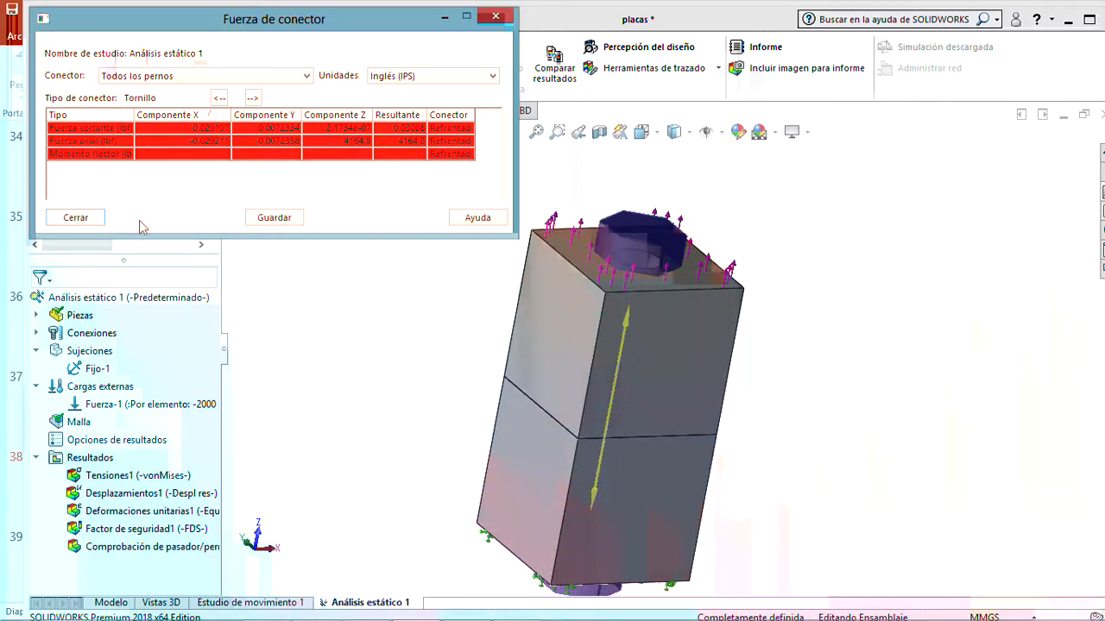
left_click(76, 217)
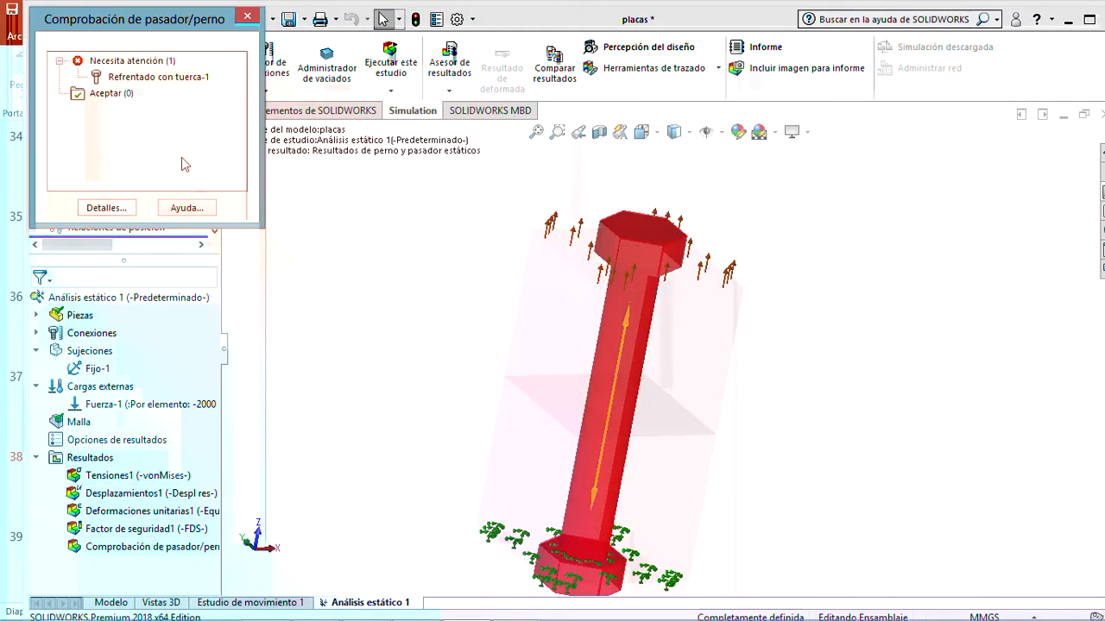
- Show the safety factor callout for Refrentado con tuerca-1 in the bolt check and examine the bolt from the side
left_click(141, 81)
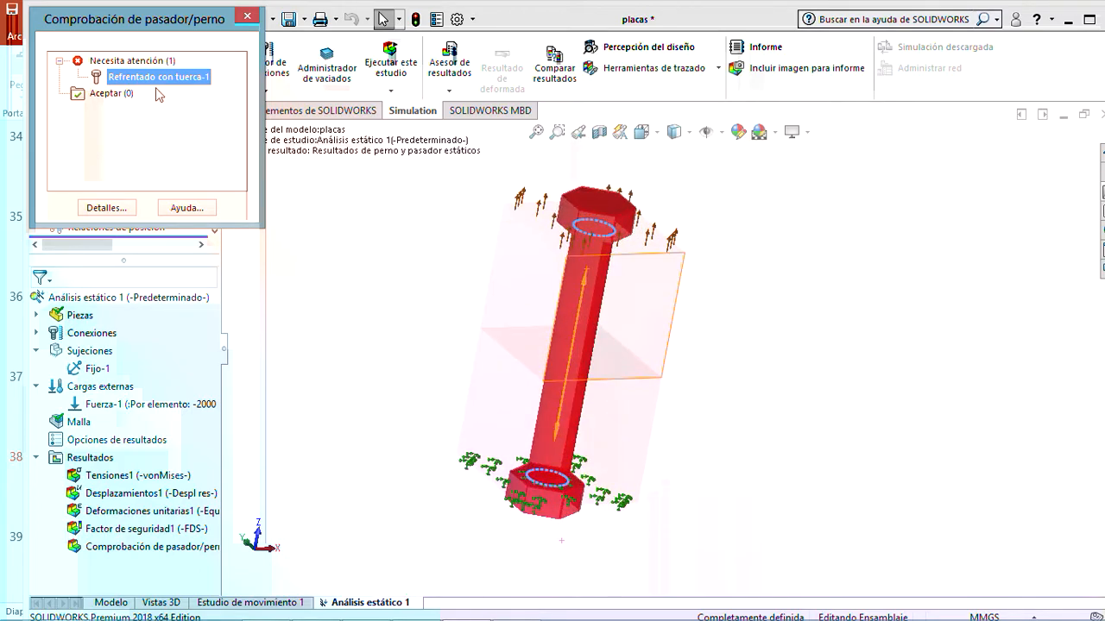
left_click(129, 63)
left_click(143, 78)
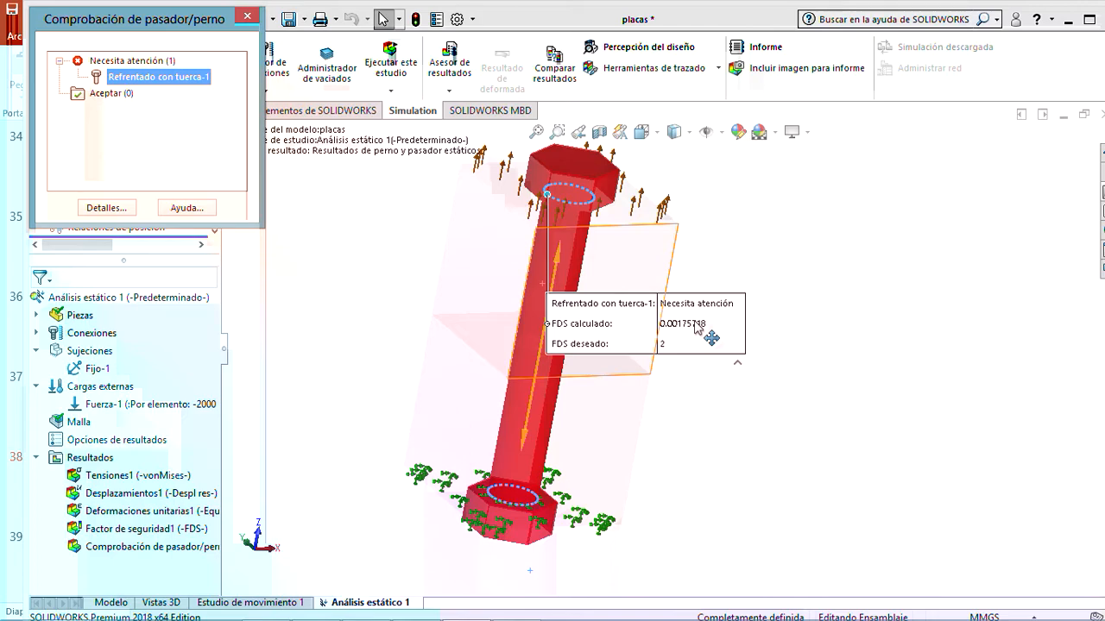
left_click(784, 363)
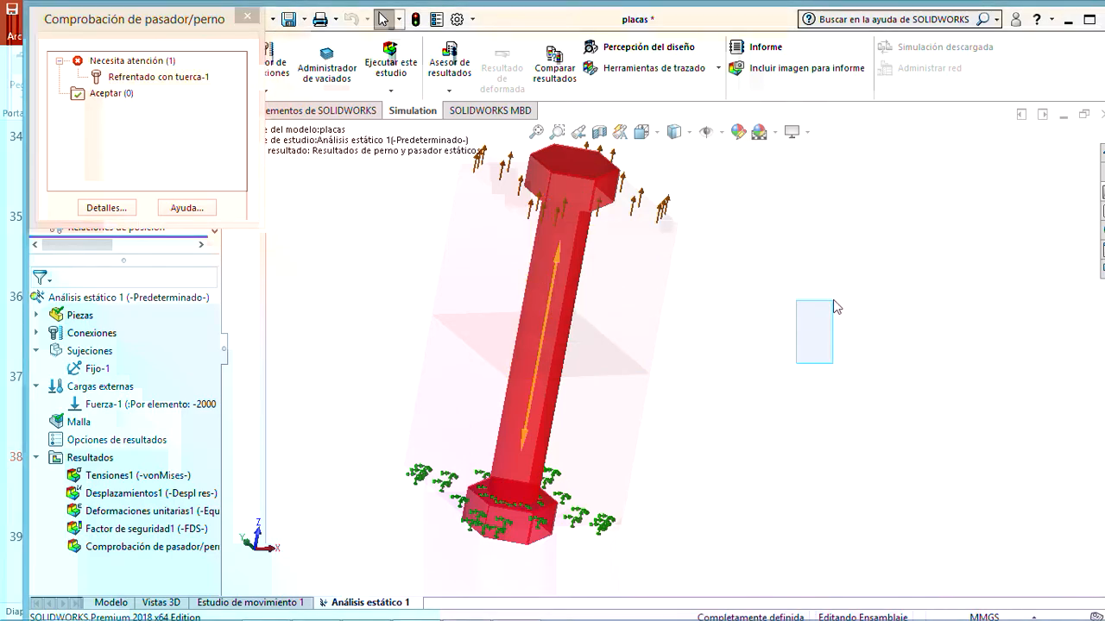
left_click(555, 344)
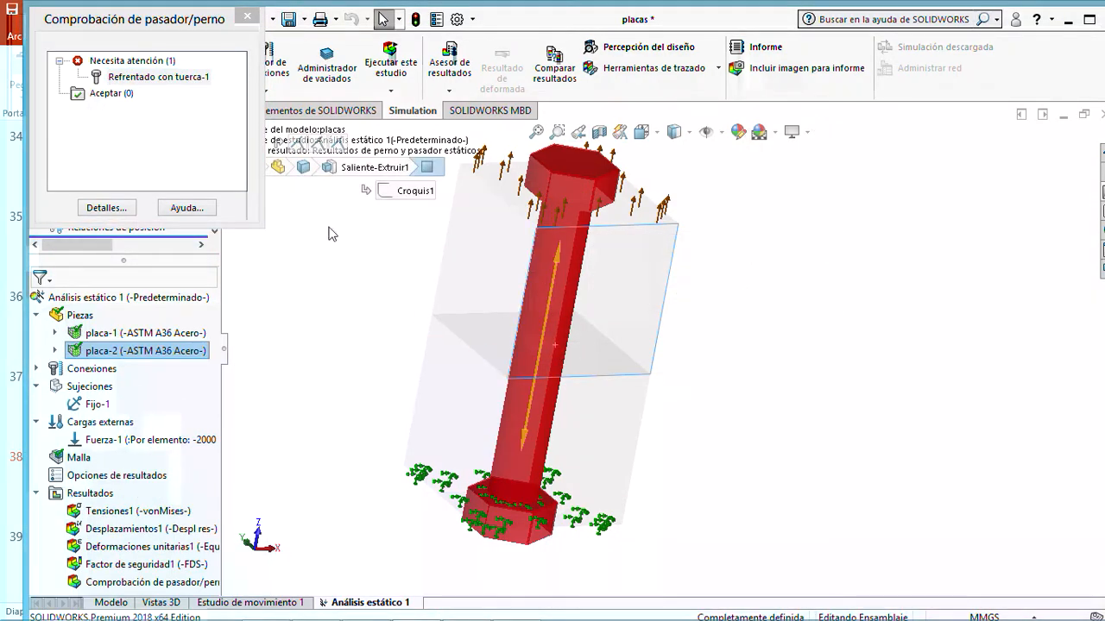
left_click(176, 78)
left_click(136, 61)
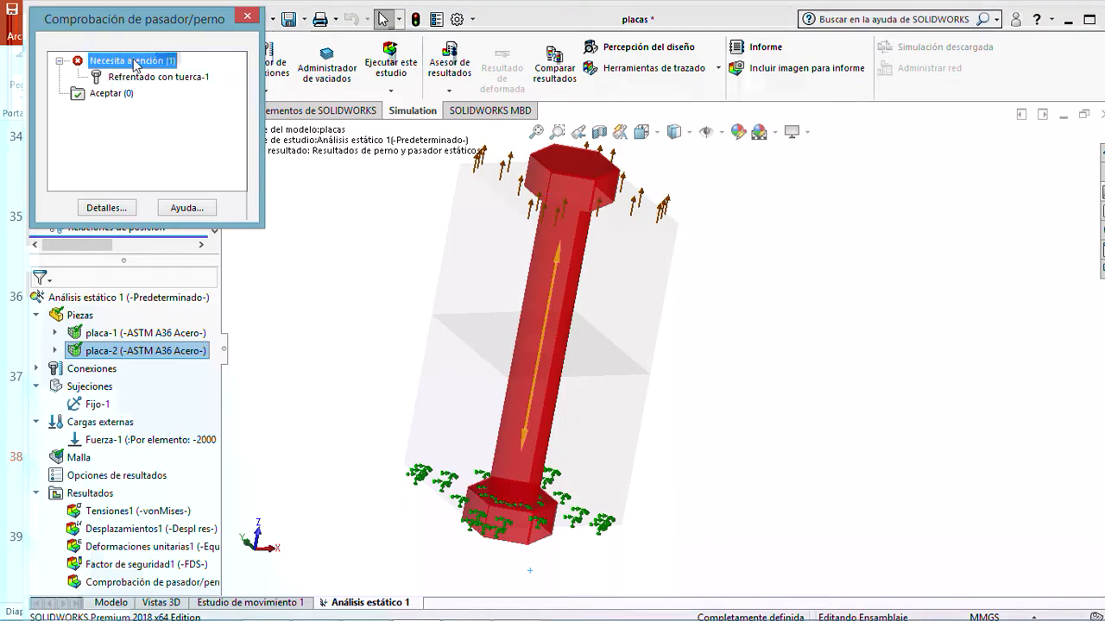
left_click(141, 77)
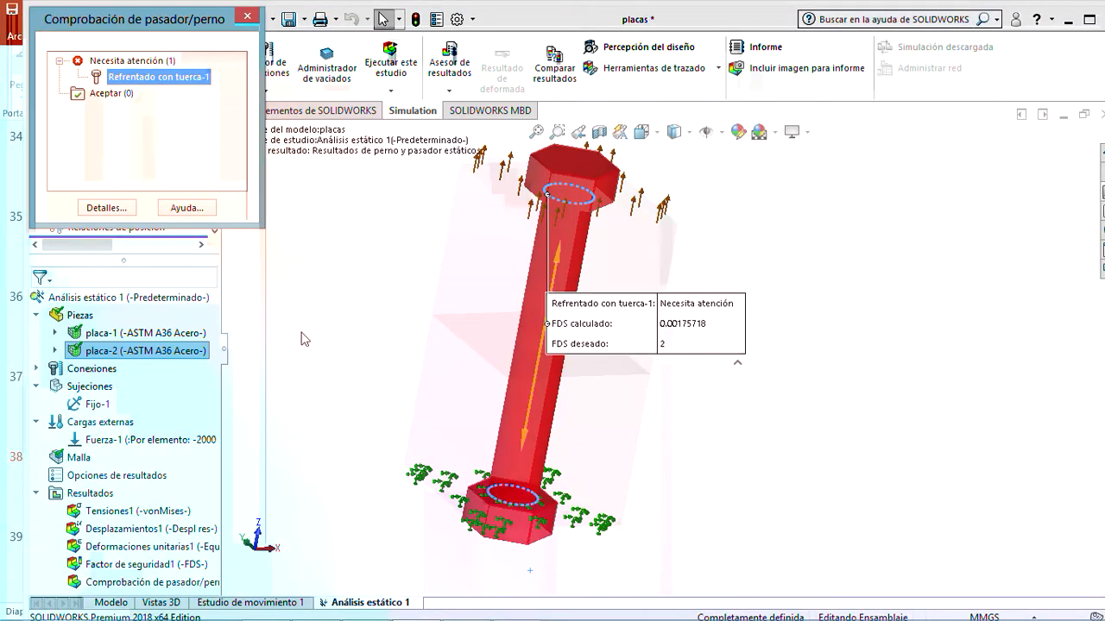
middle_click_drag(304, 339, 375, 316)
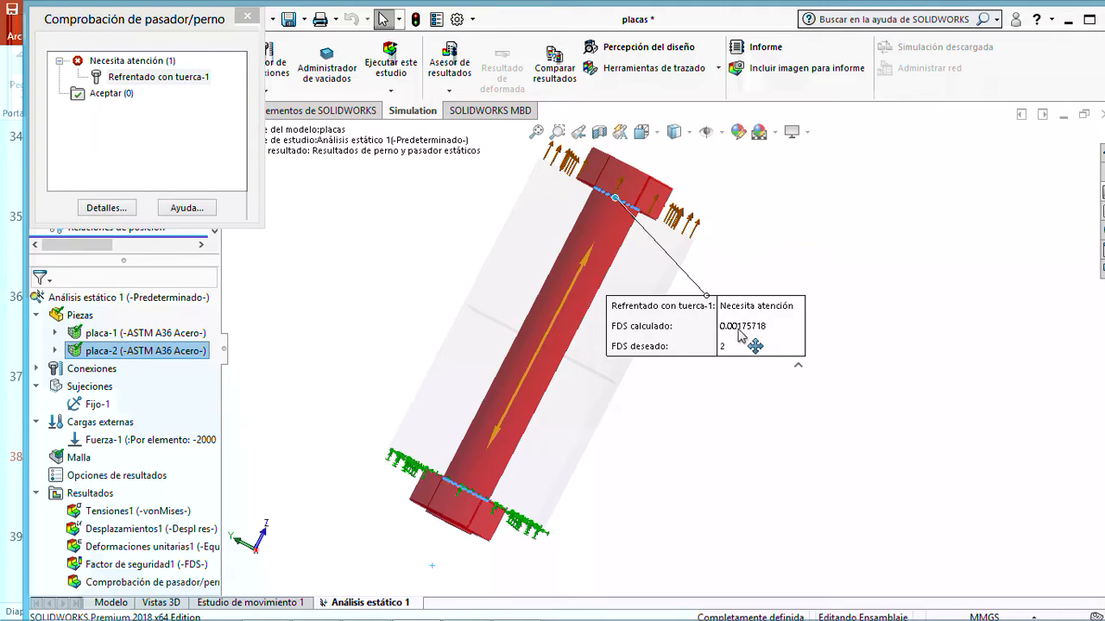
- Review the textbook's maximum bolt tensile stress and yield safety factor in the Word document, and return to the SOLIDWORKS bolt check
mouse_move(518, 612)
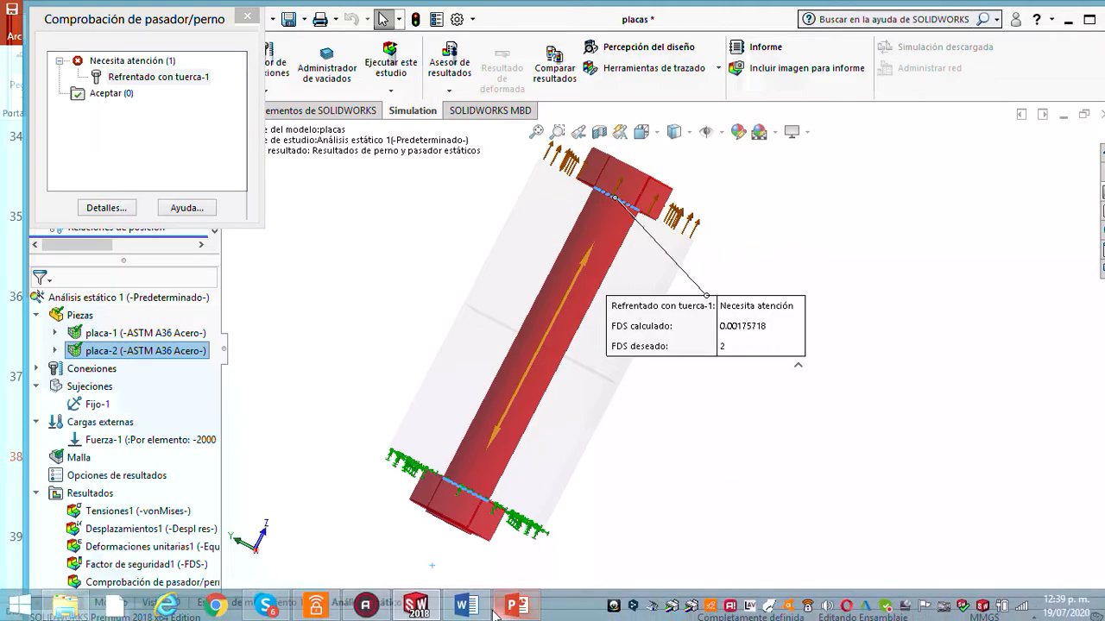
left_click(470, 607)
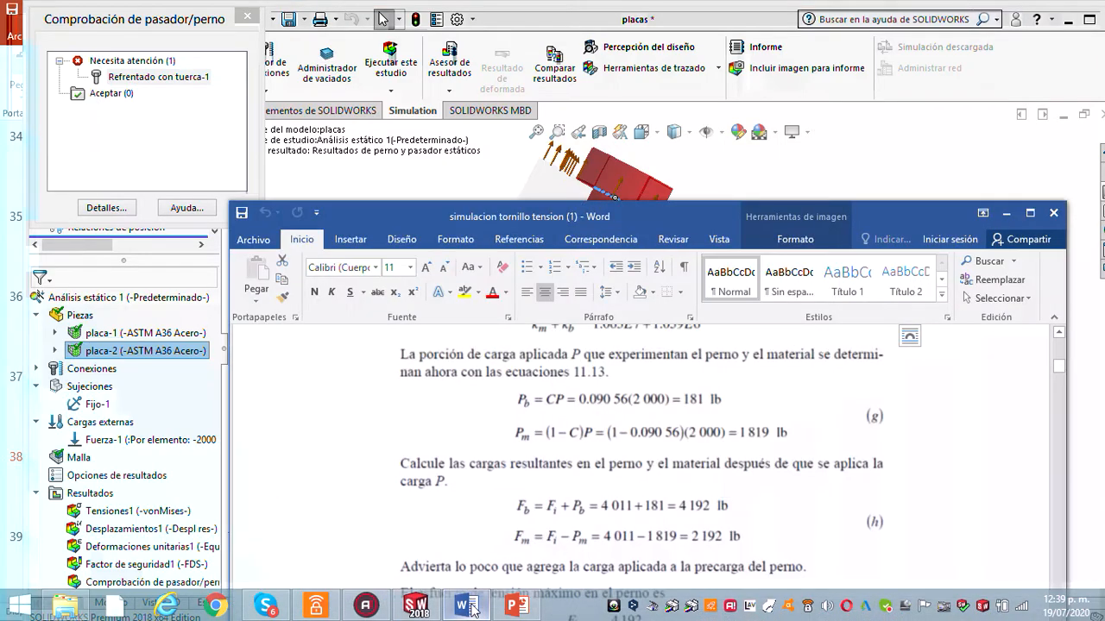
scroll(740, 454, "down", 2)
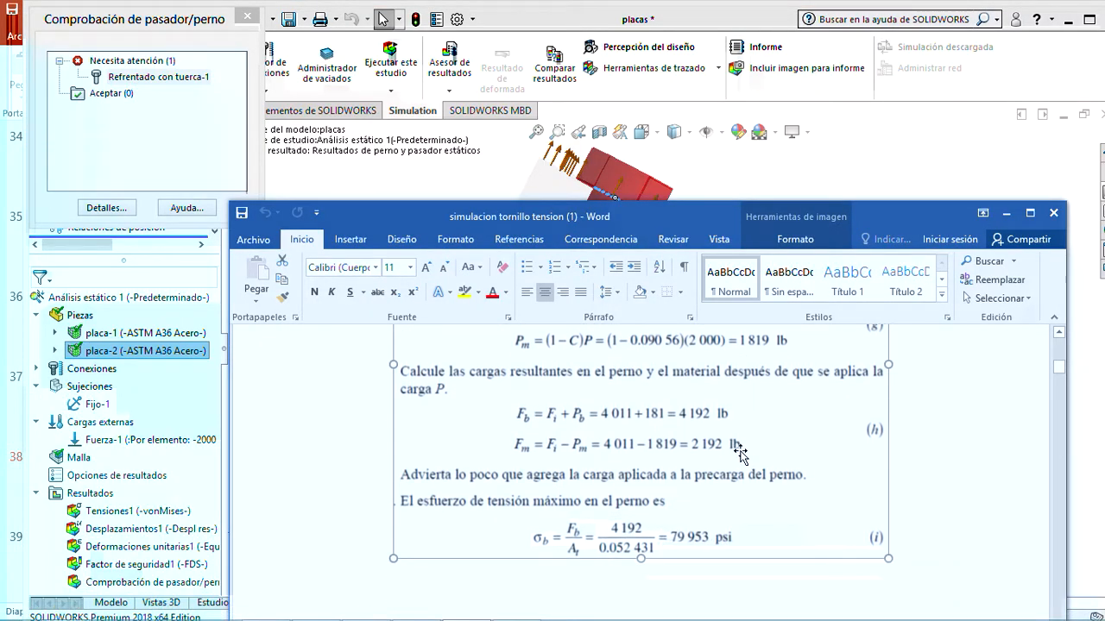
scroll(741, 455, "down", 1)
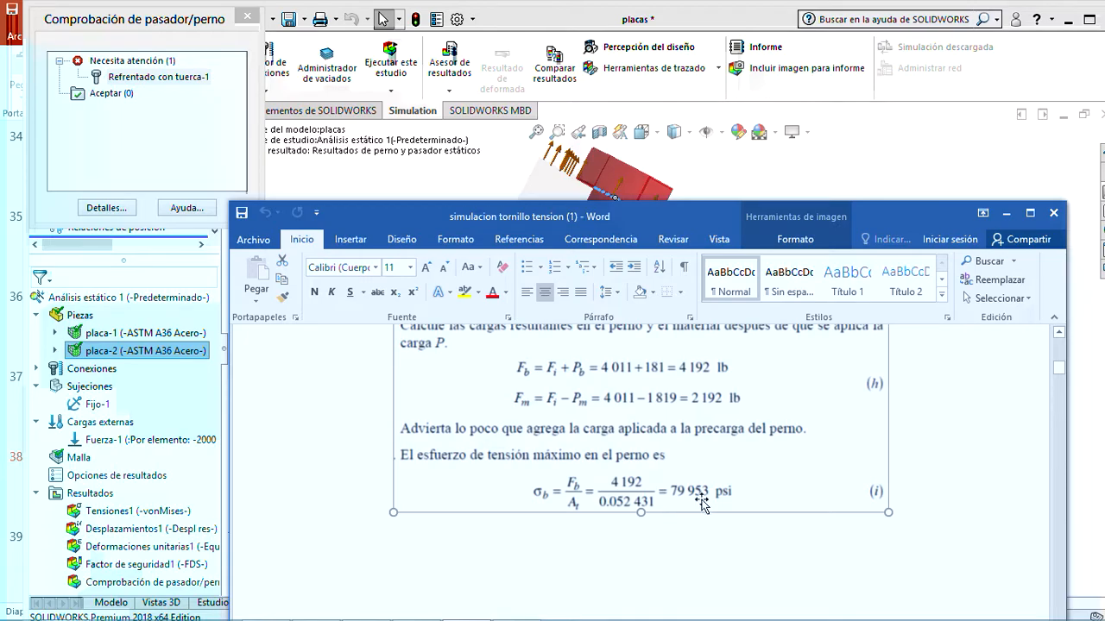
scroll(701, 505, "down", 7)
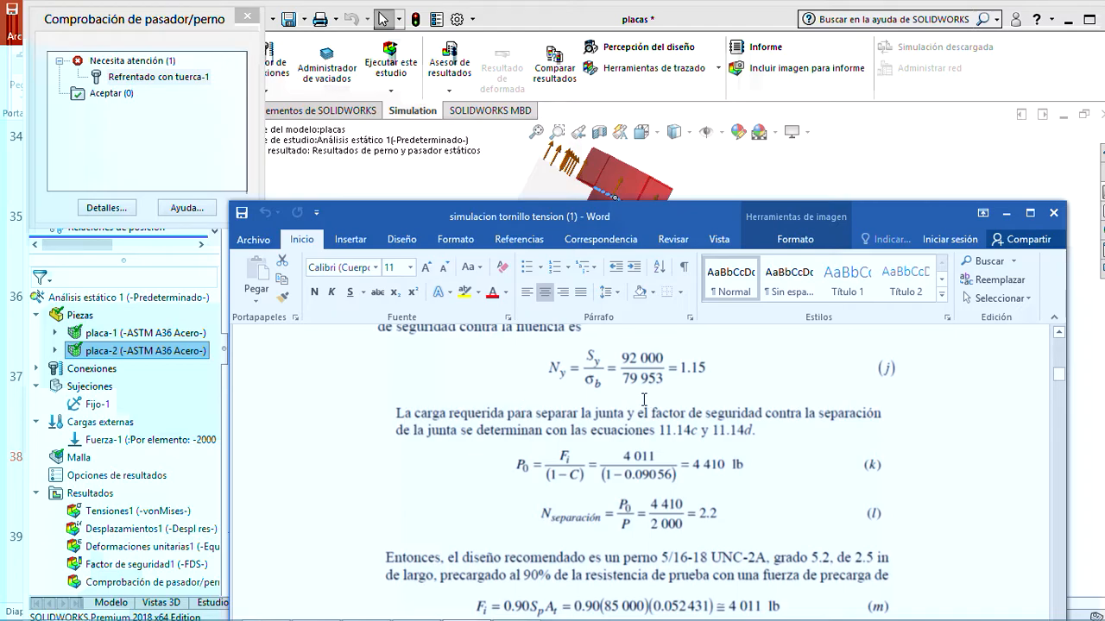
scroll(690, 403, "up", 1)
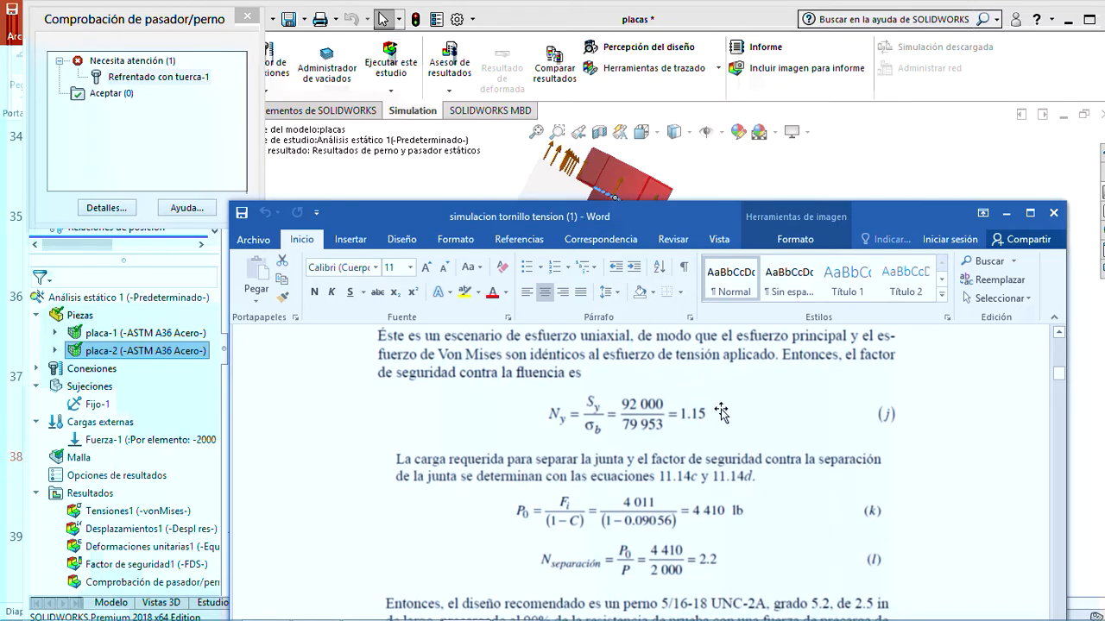
left_click(1004, 214)
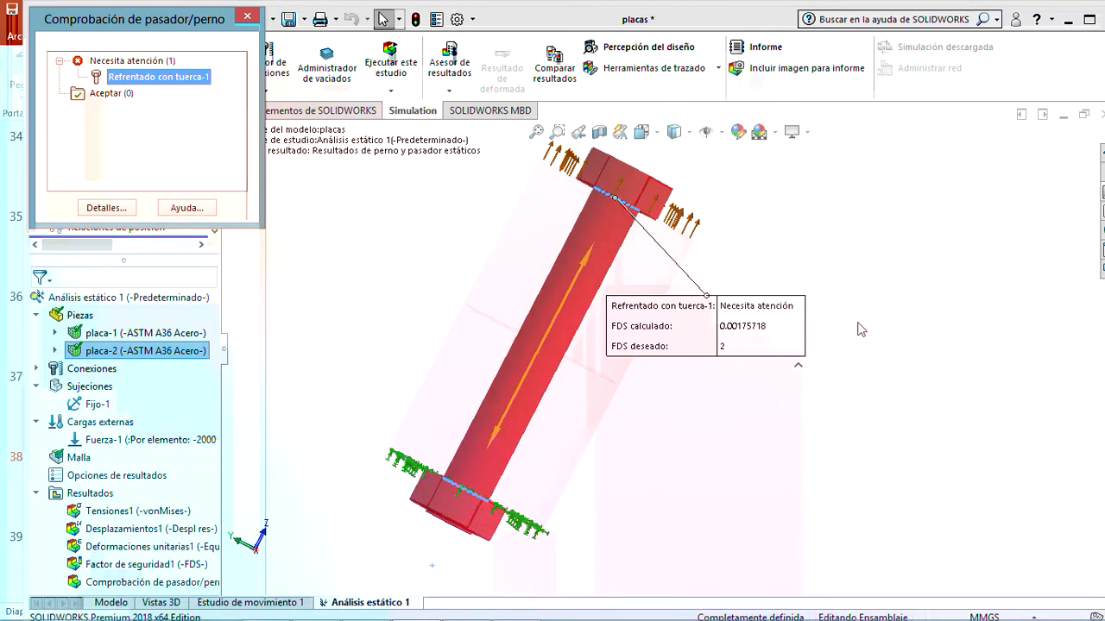
- Close the bolt check and open the definition of the Refrentado con tuerca-1 connector for editing
left_click(247, 16)
scroll(604, 360, "down", 2)
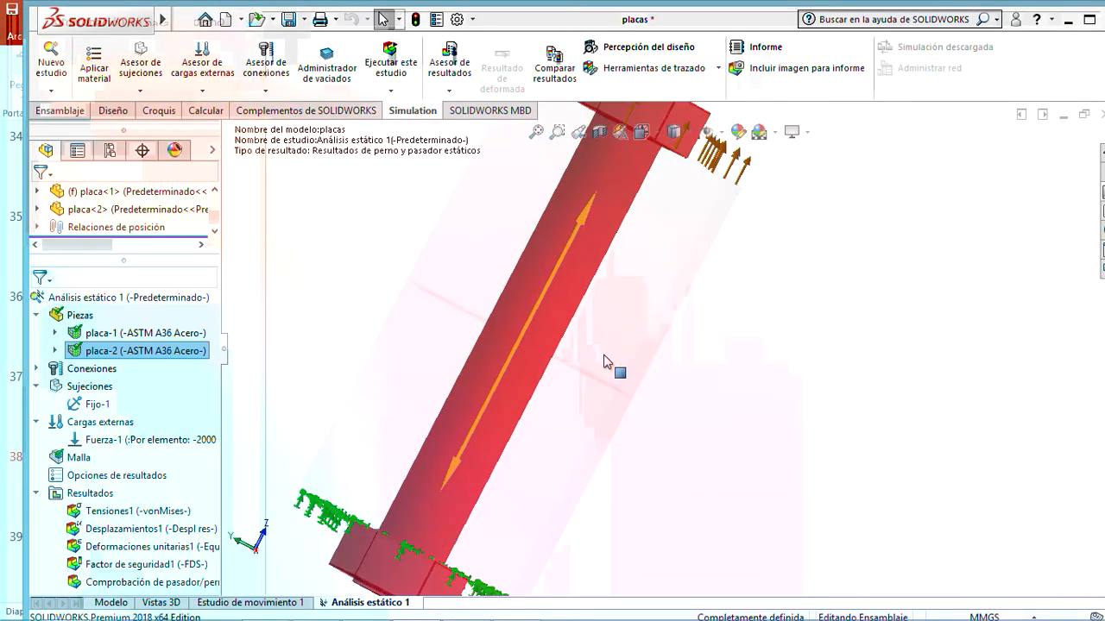
scroll(605, 356, "up", 2)
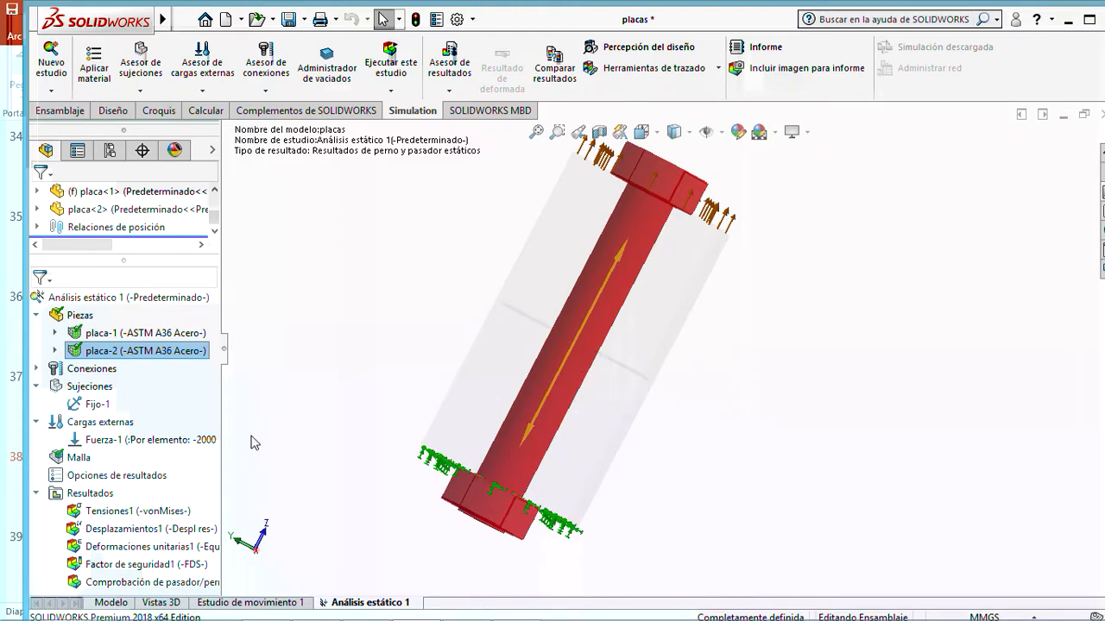
left_click(37, 370)
left_click(37, 369)
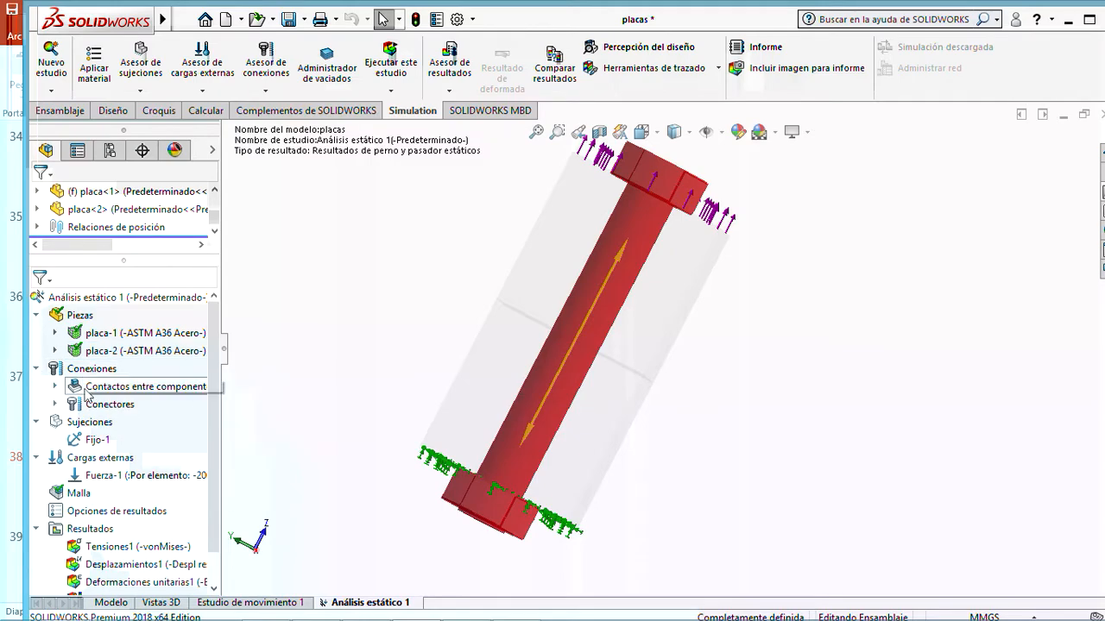
left_click(106, 411)
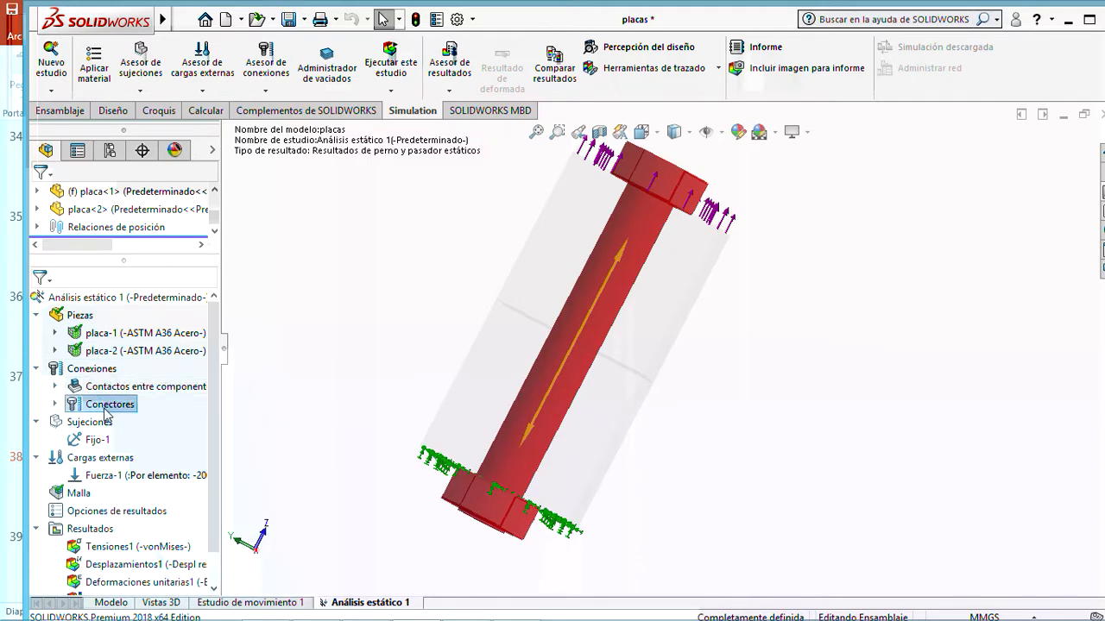
left_click(54, 404)
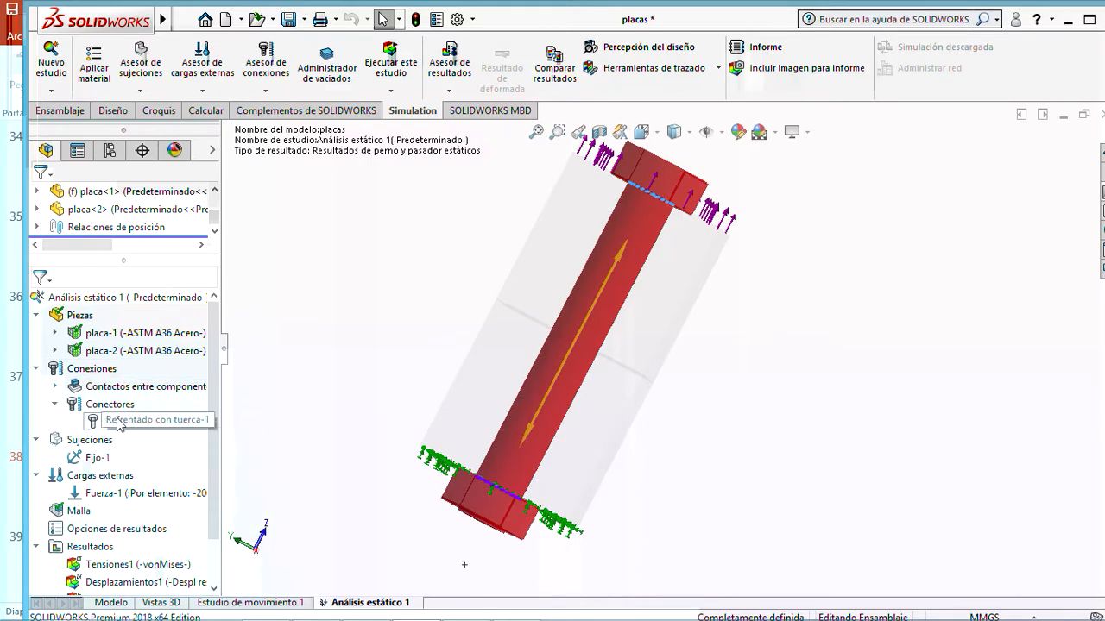
right_click(118, 422)
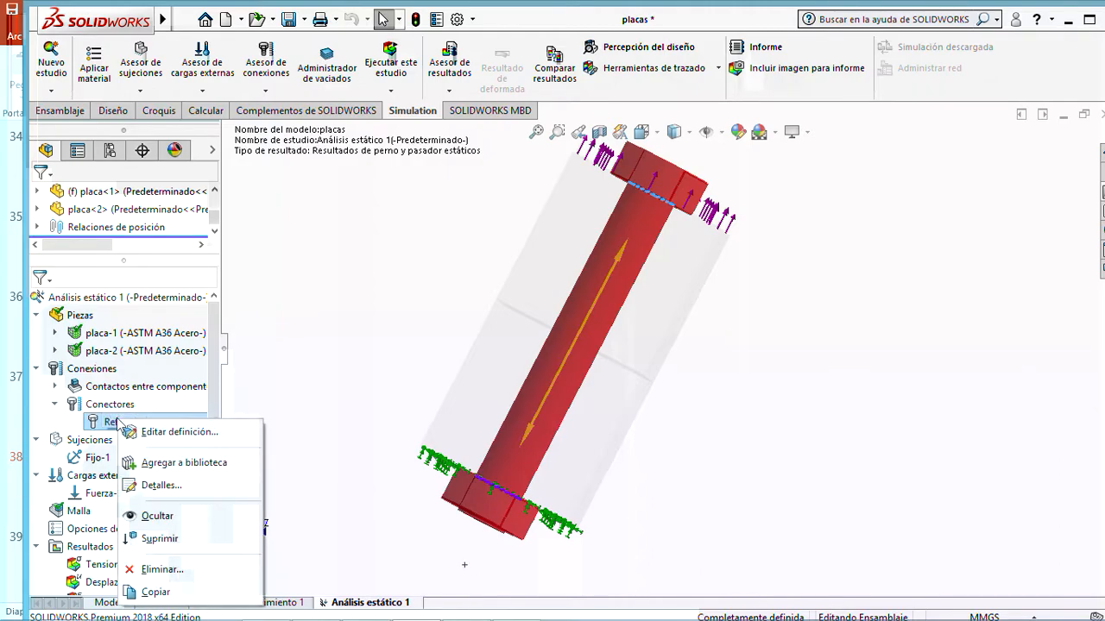
left_click(181, 435)
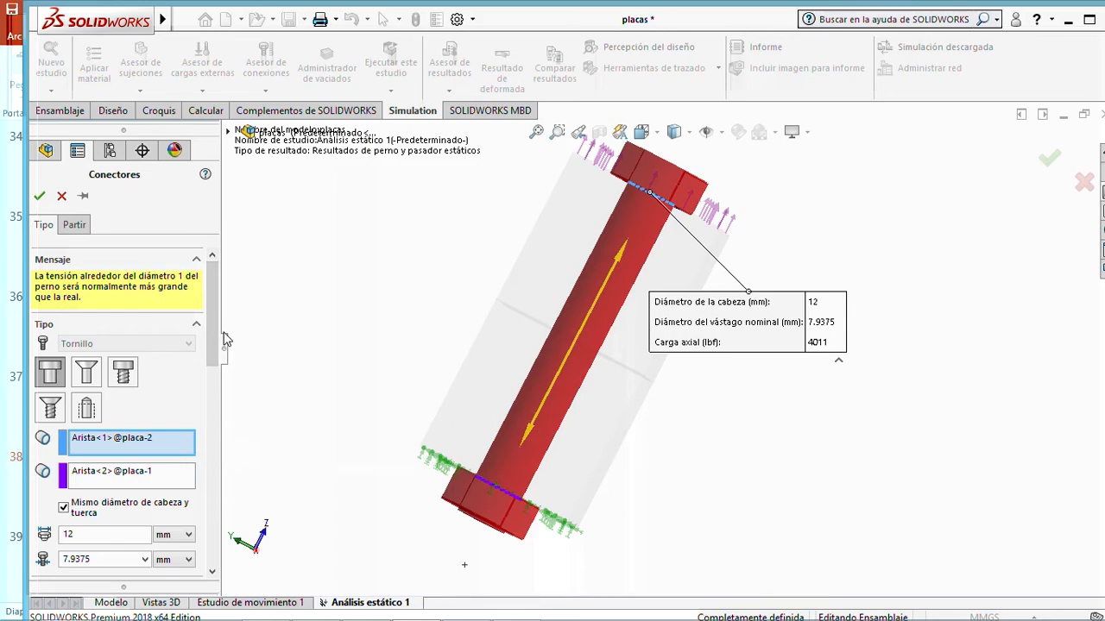
- Review the bolt connector's head and nut edge selections and its option for equal head and nut diameters
left_click(130, 441)
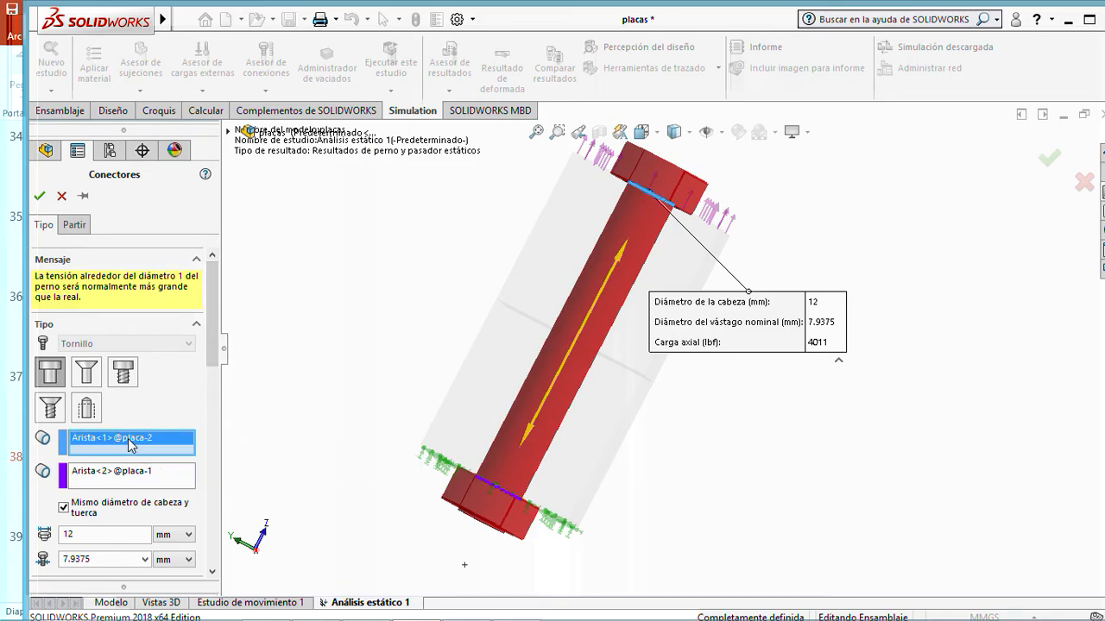
left_click(131, 477)
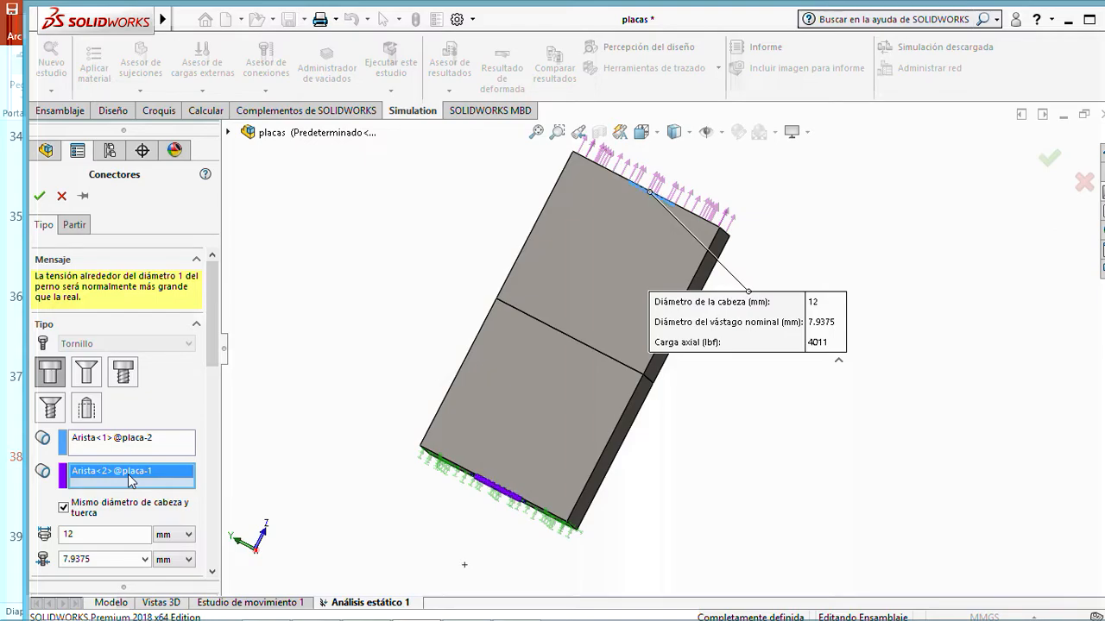
left_click_drag(212, 356, 210, 398)
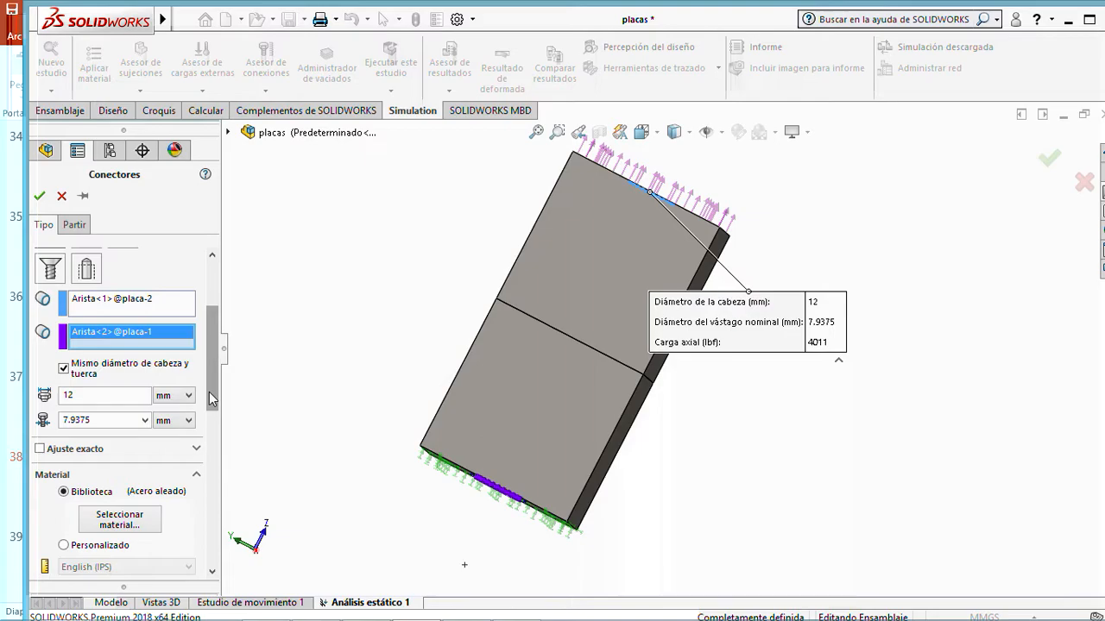
left_click(64, 368)
left_click(65, 369)
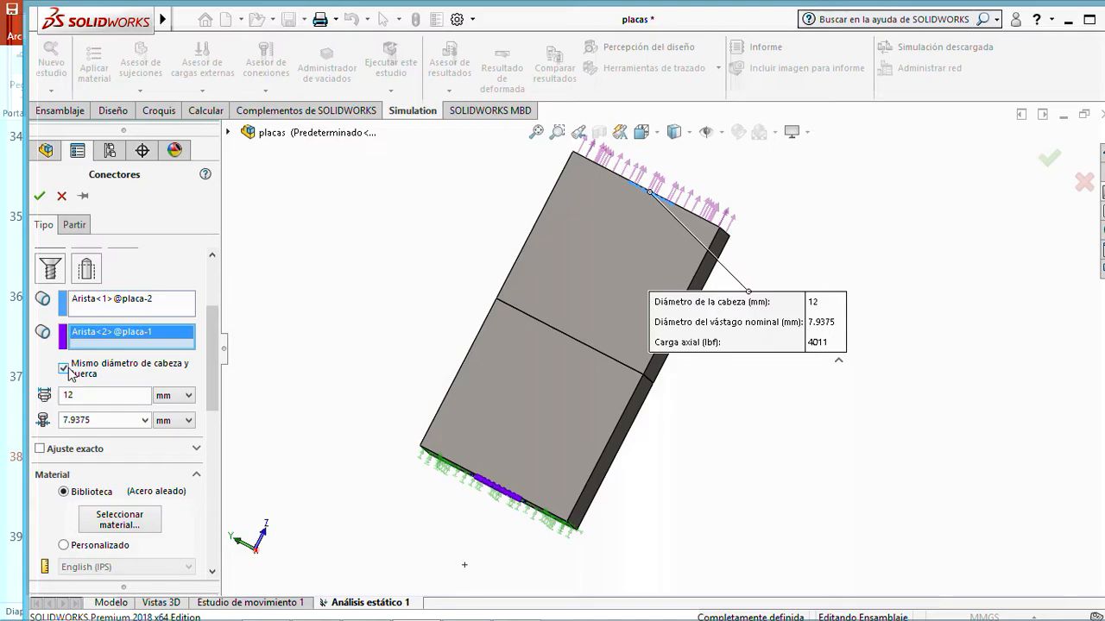
- Switch the bolt head diameter's unit to inches and set the diameter to 0.5 in
left_click(125, 396)
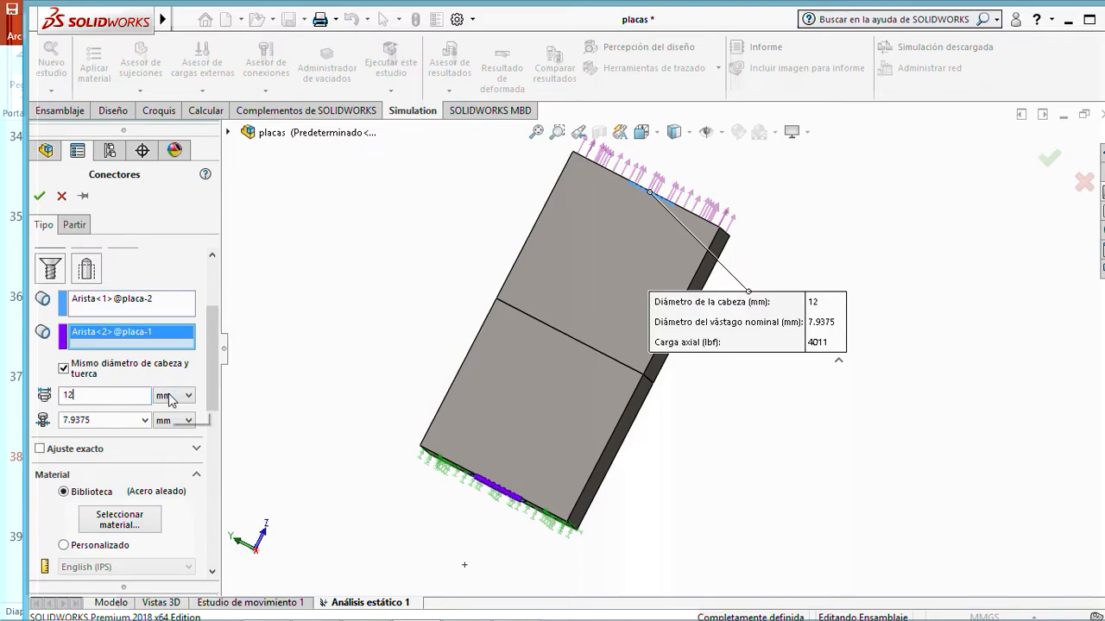
left_click(173, 396)
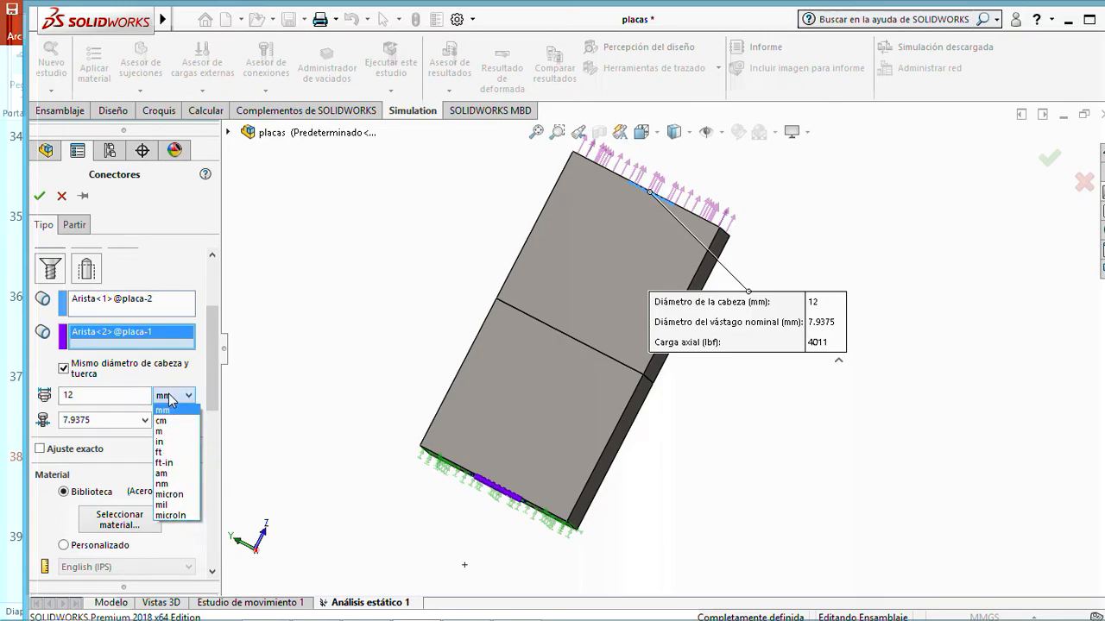
left_click(166, 442)
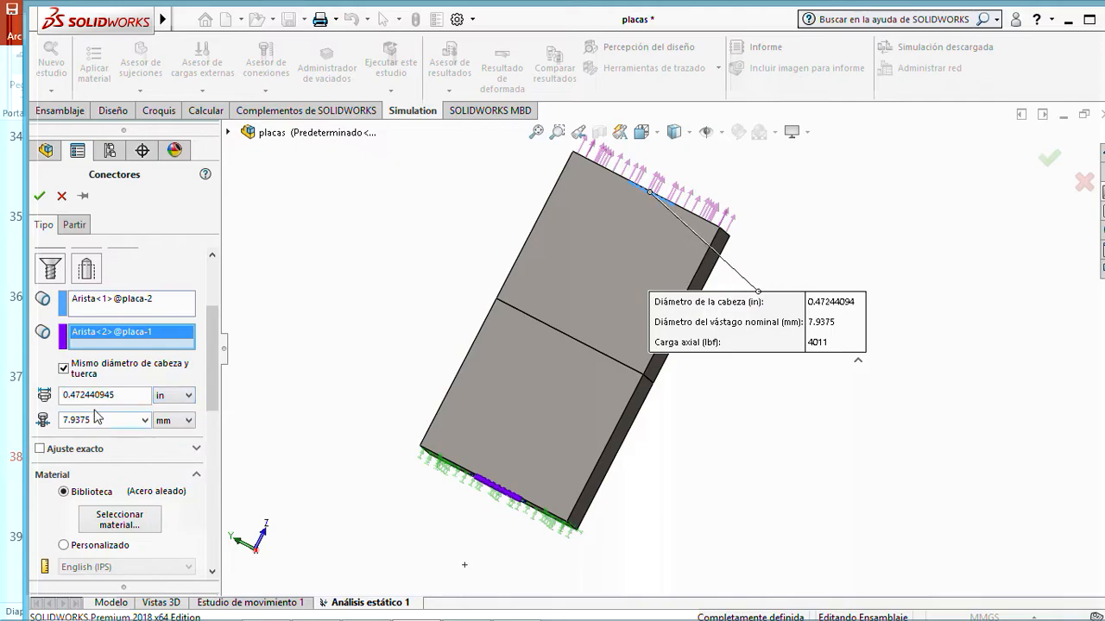
left_click_drag(126, 399, 53, 399)
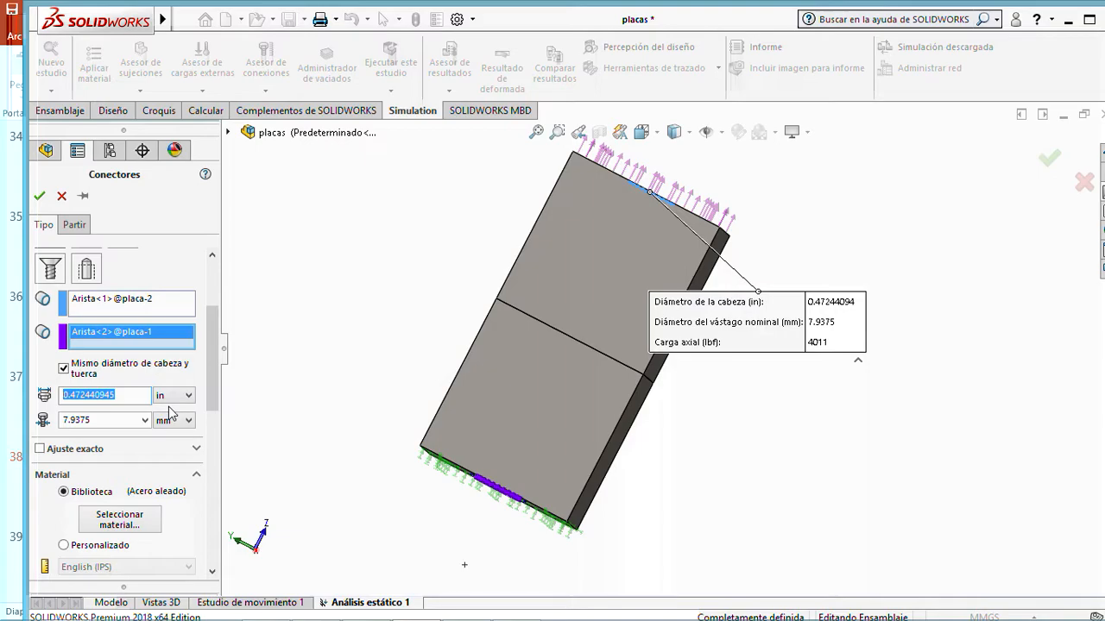
type("0.")
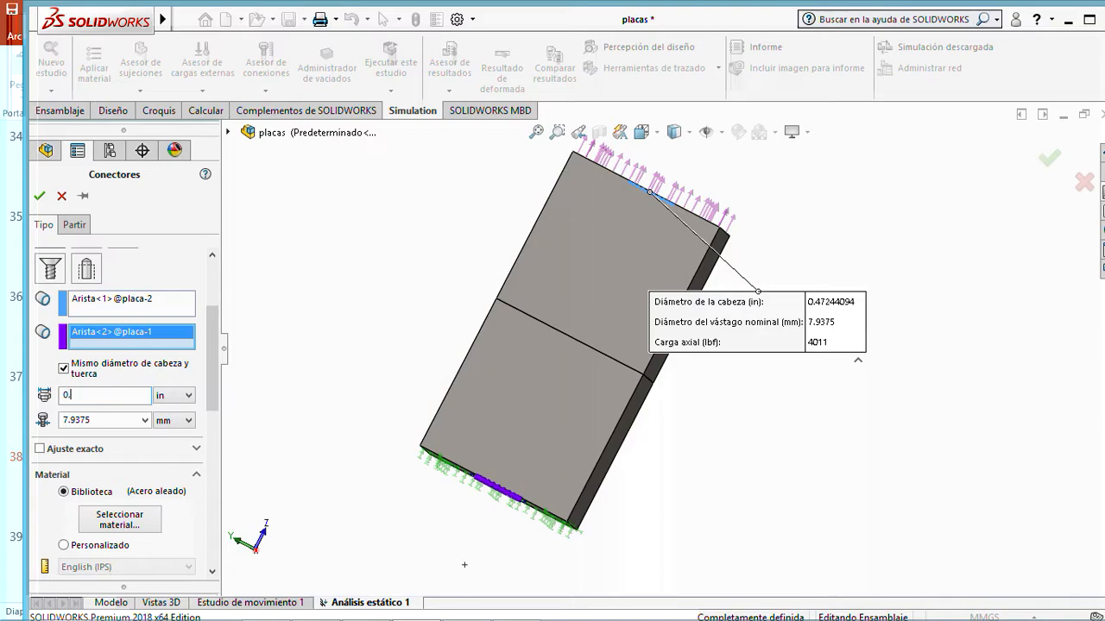
left_click(118, 420)
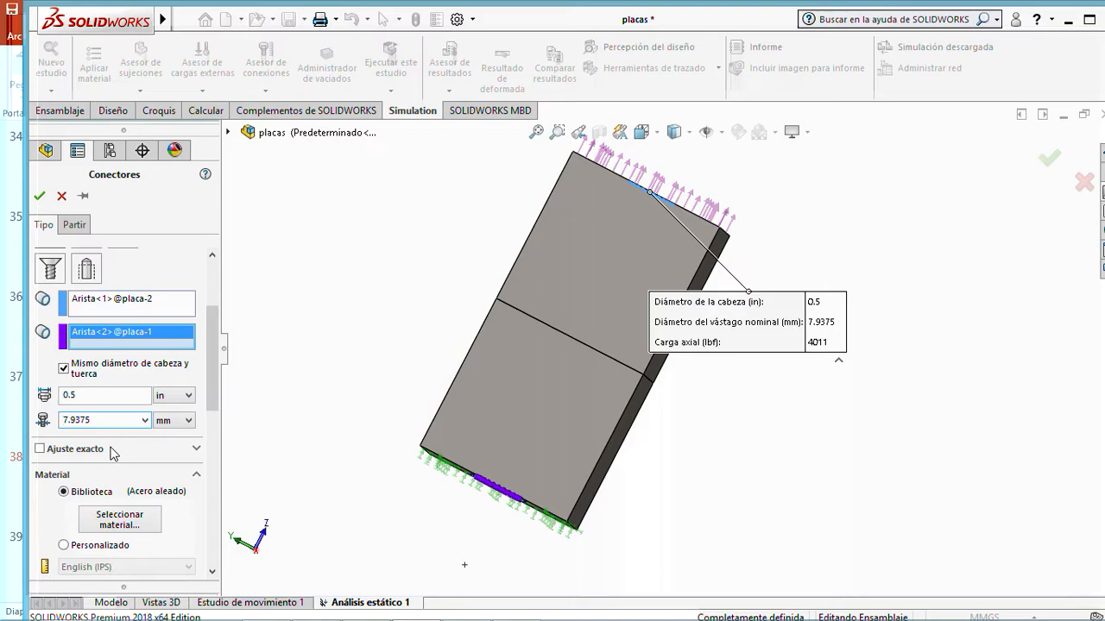
- Turn off the same head and nut diameter option and remove both circular edges from the connector's selections
left_click(64, 368)
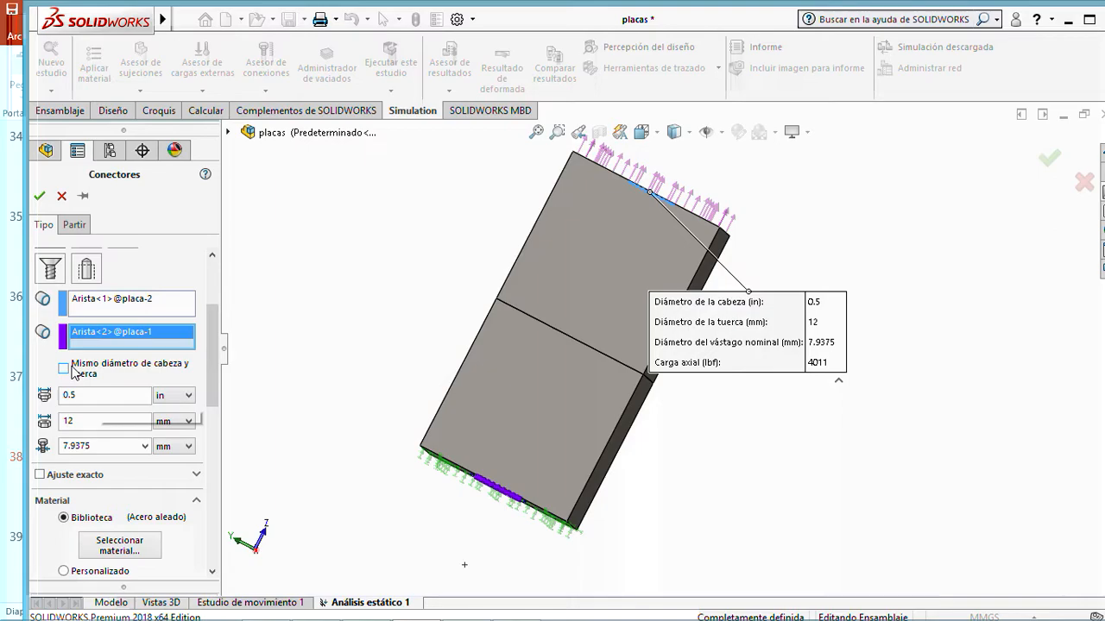
right_click(86, 336)
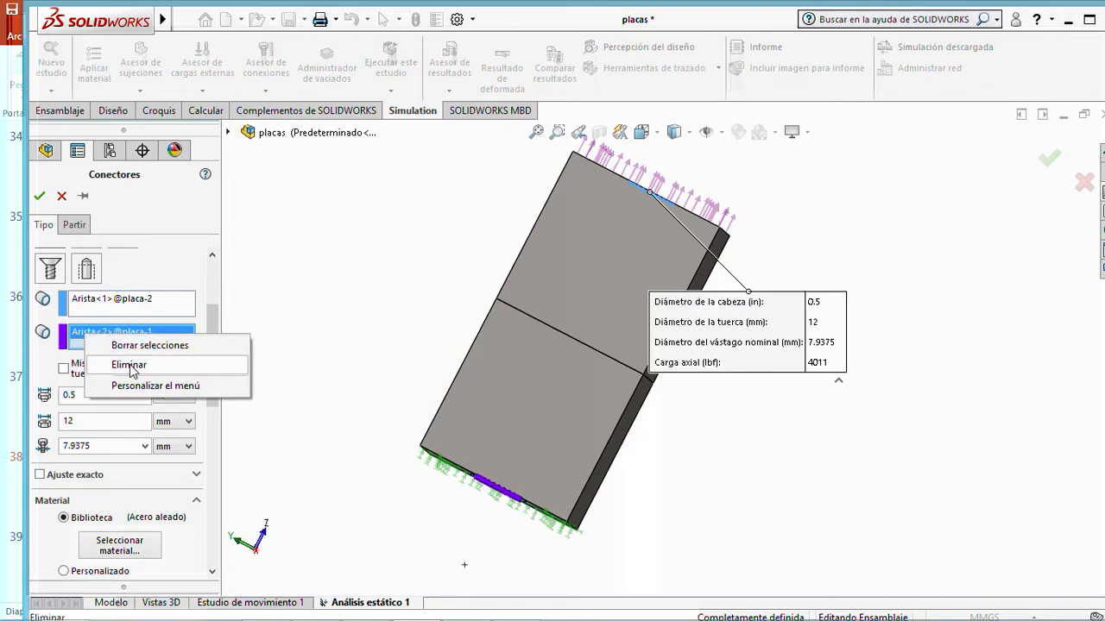
left_click(132, 366)
left_click(104, 302)
right_click(104, 301)
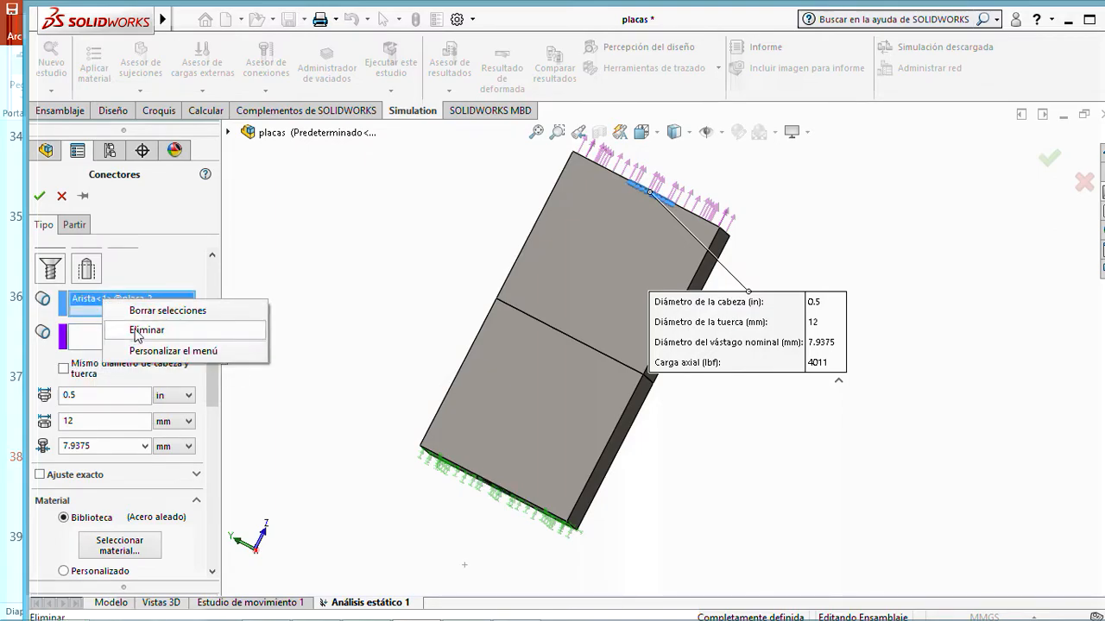
left_click(142, 330)
- Assign the outer hole edge of placa-2 to the bolt head and the outer hole edge of placa-1 to the nut
middle_click_drag(376, 281, 334, 336)
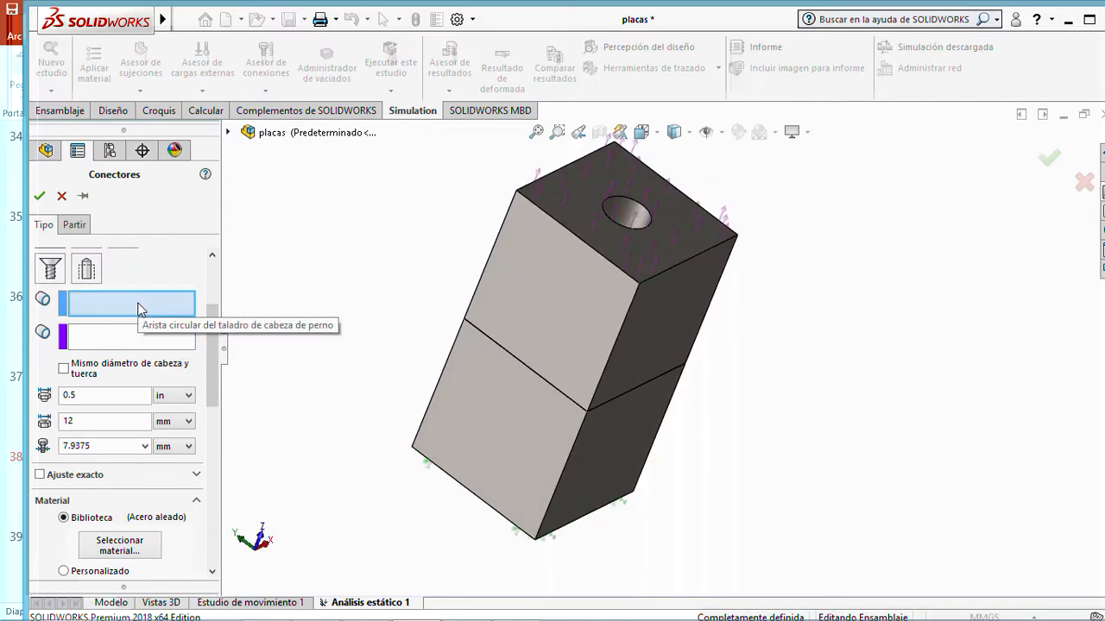
left_click(639, 227)
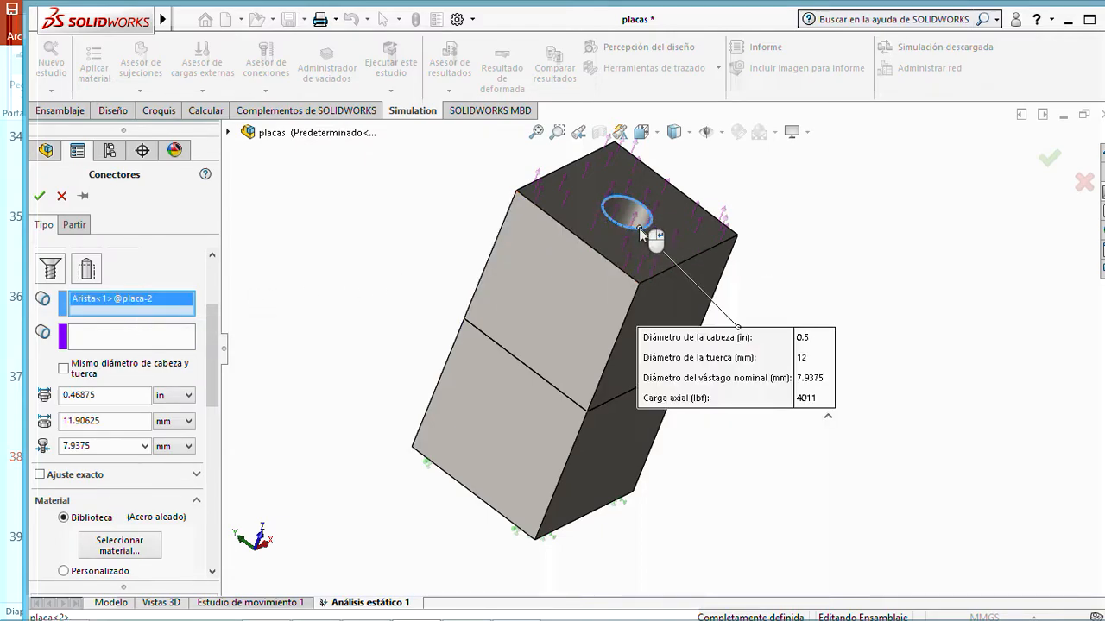
left_click(86, 333)
middle_click_drag(233, 355, 291, 229)
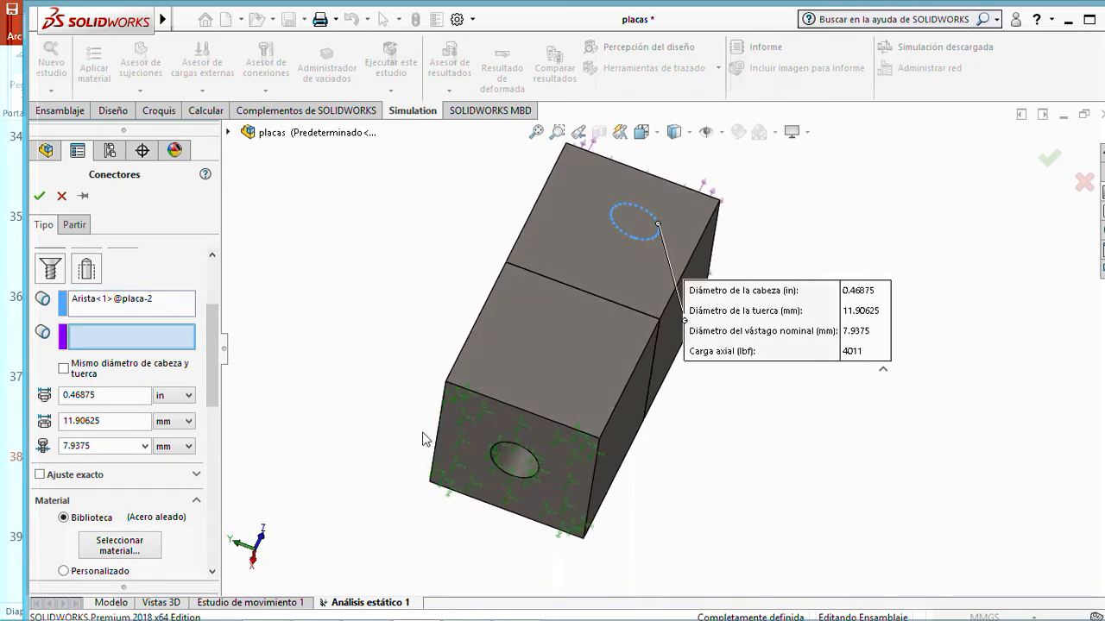
left_click(504, 446)
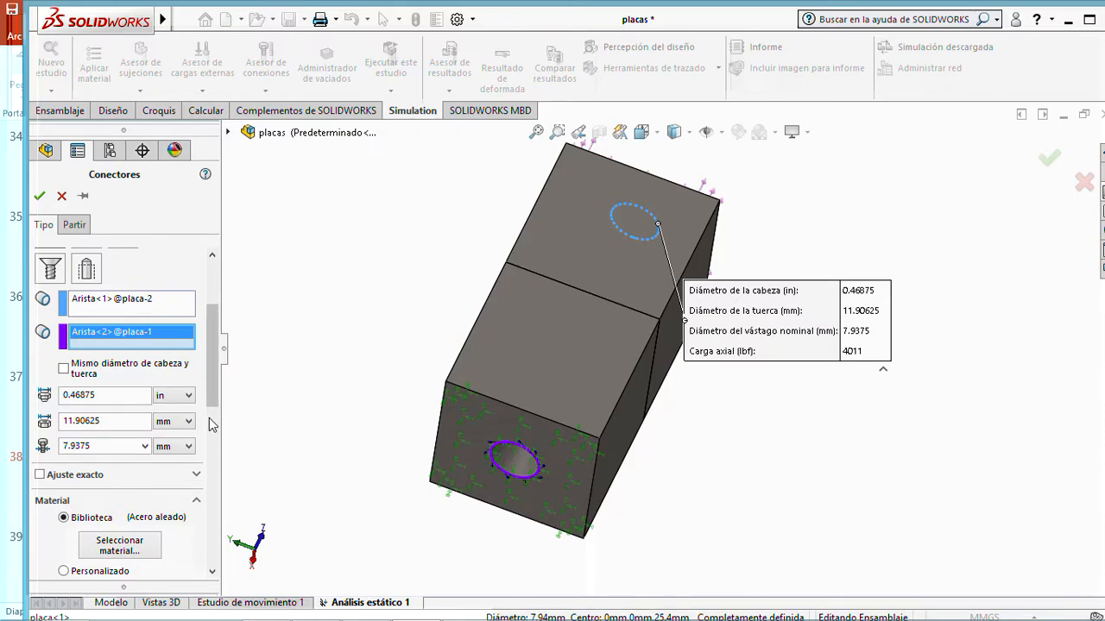
- Switch the known tensile stress area in the bolt's strength data to in^2 and start its value with 0.05
scroll(214, 394, "down", 1)
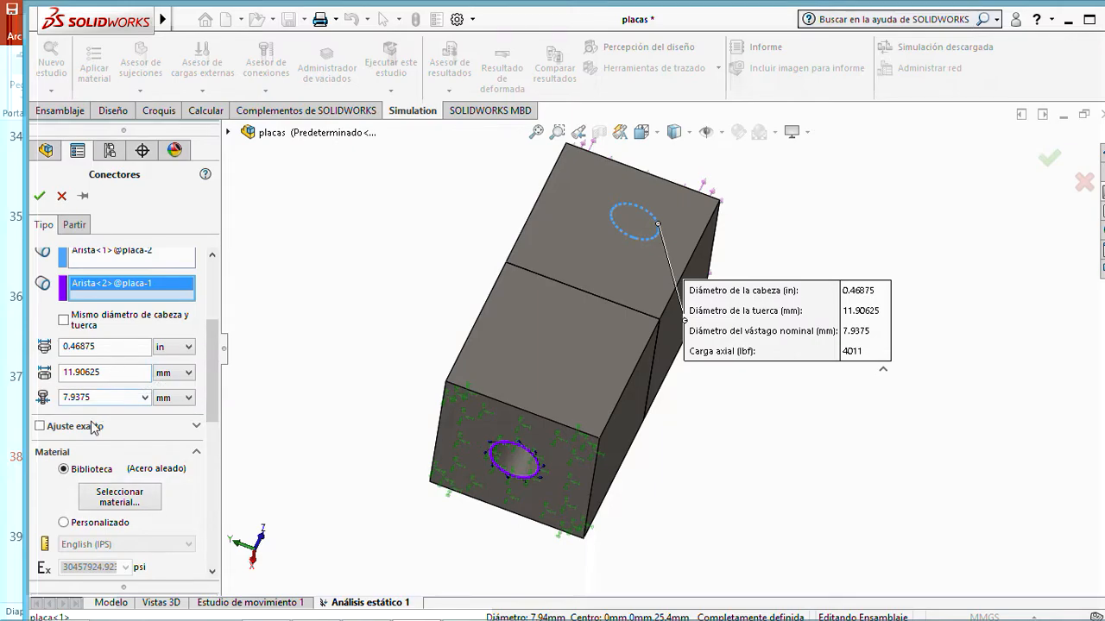
scroll(100, 448, "down", 3)
scroll(214, 384, "up", 2)
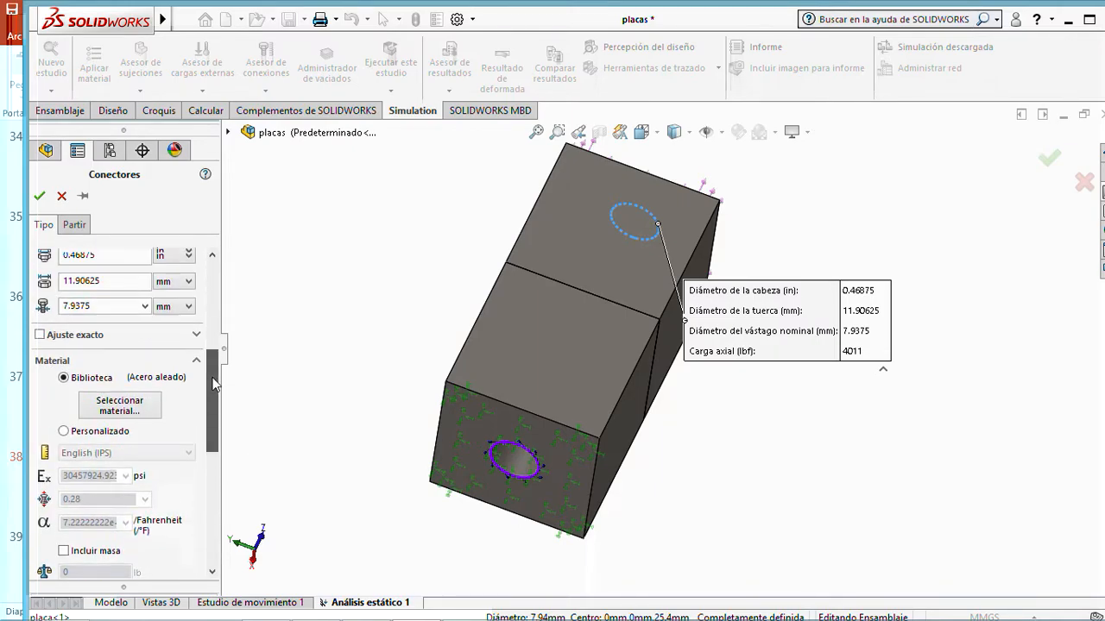
left_click_drag(214, 385, 216, 471)
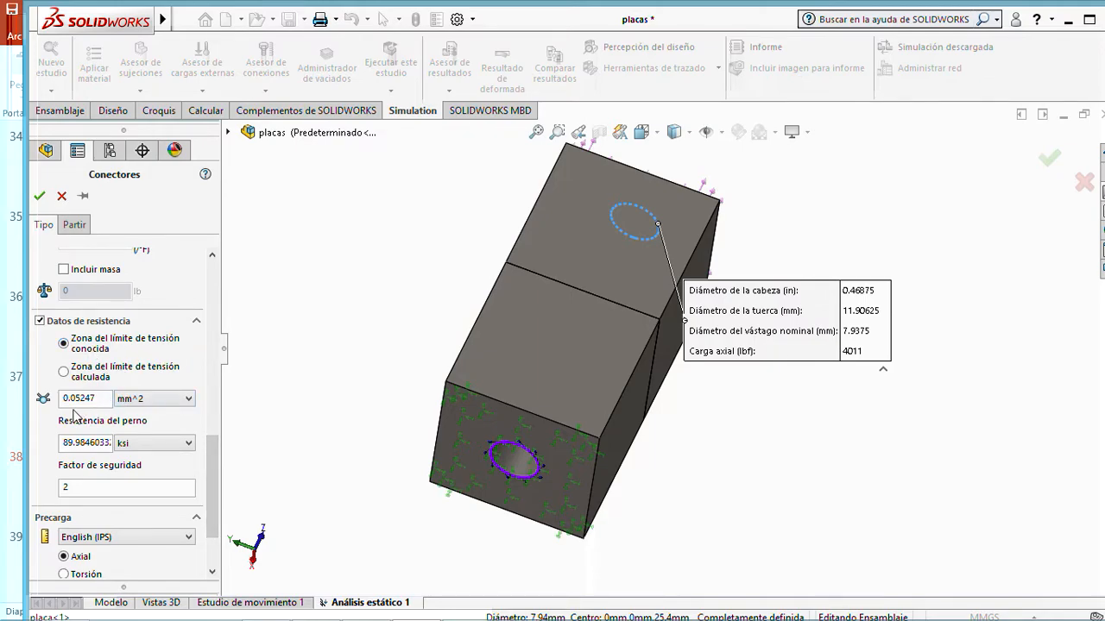
left_click(151, 399)
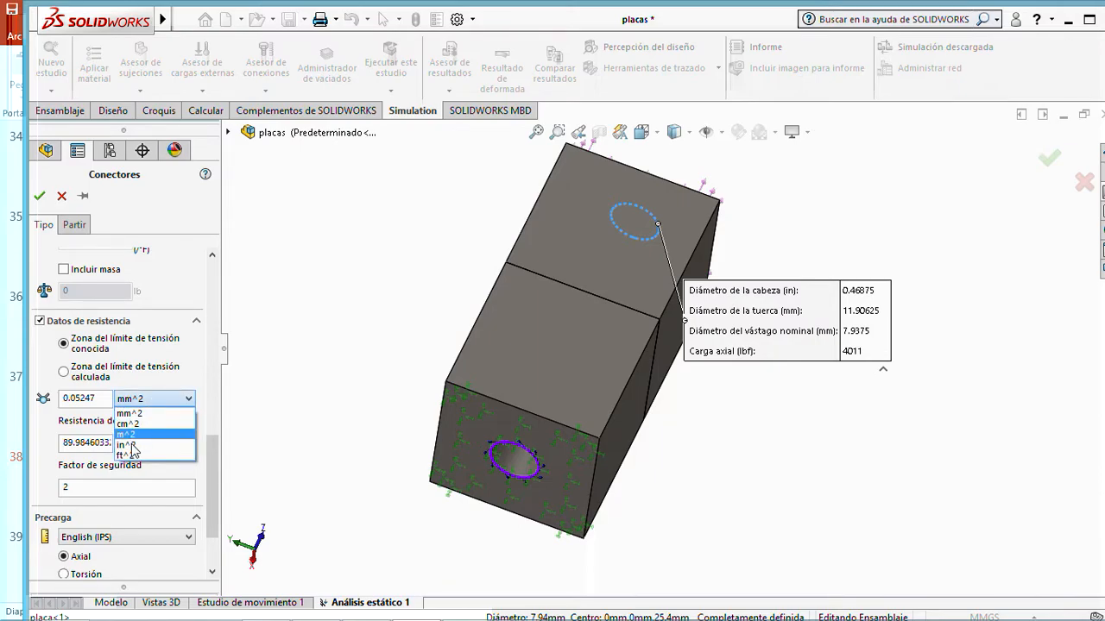
left_click(129, 446)
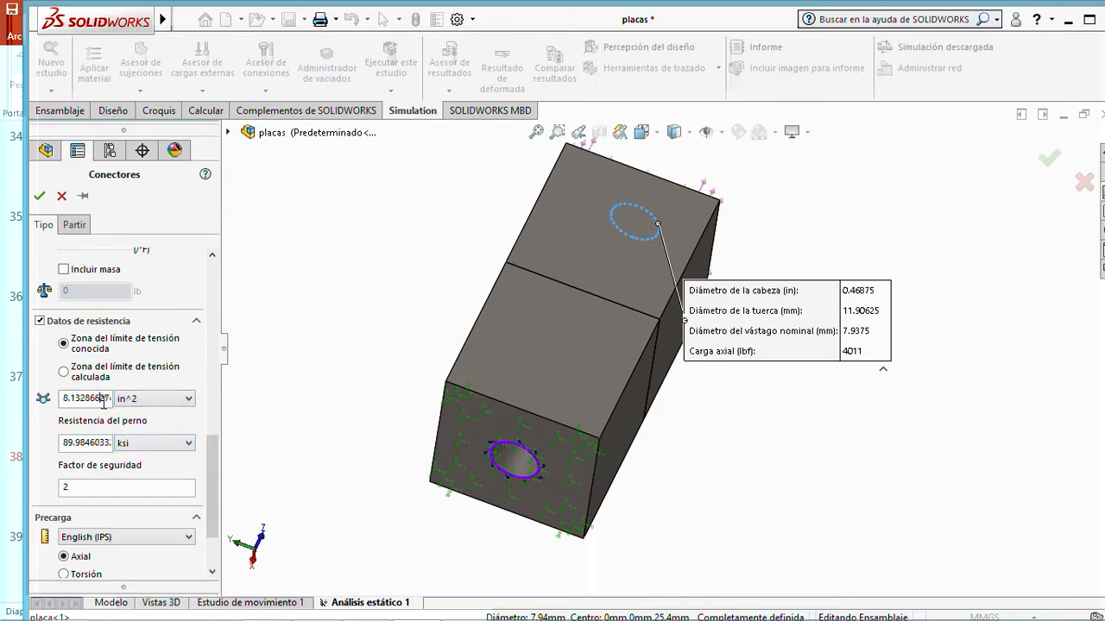
left_click_drag(65, 398, 120, 398)
type("0.")
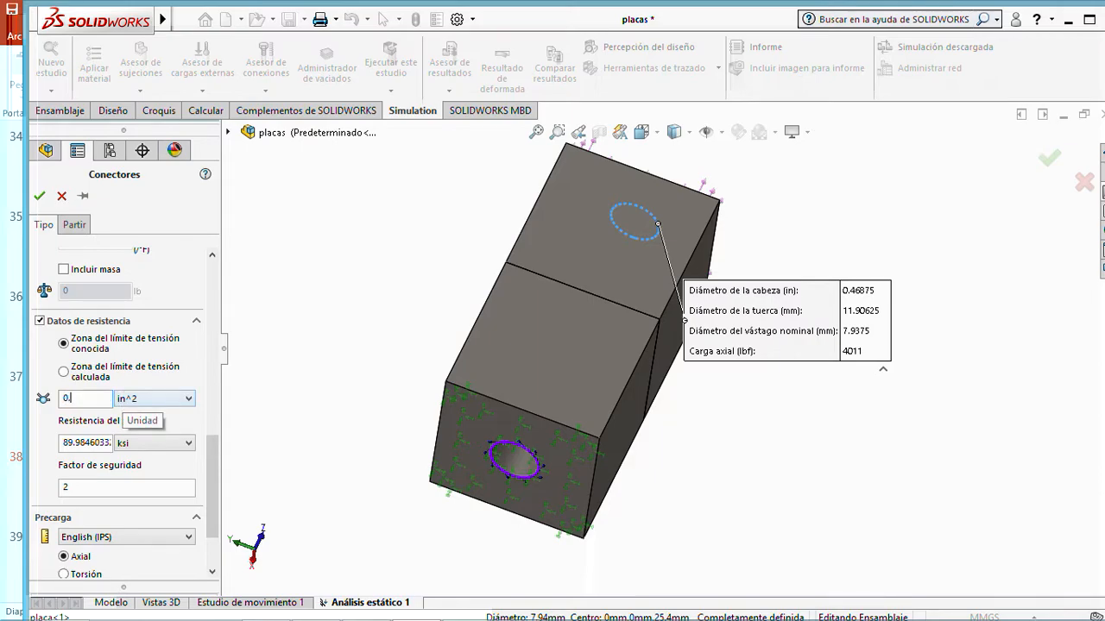
type("05")
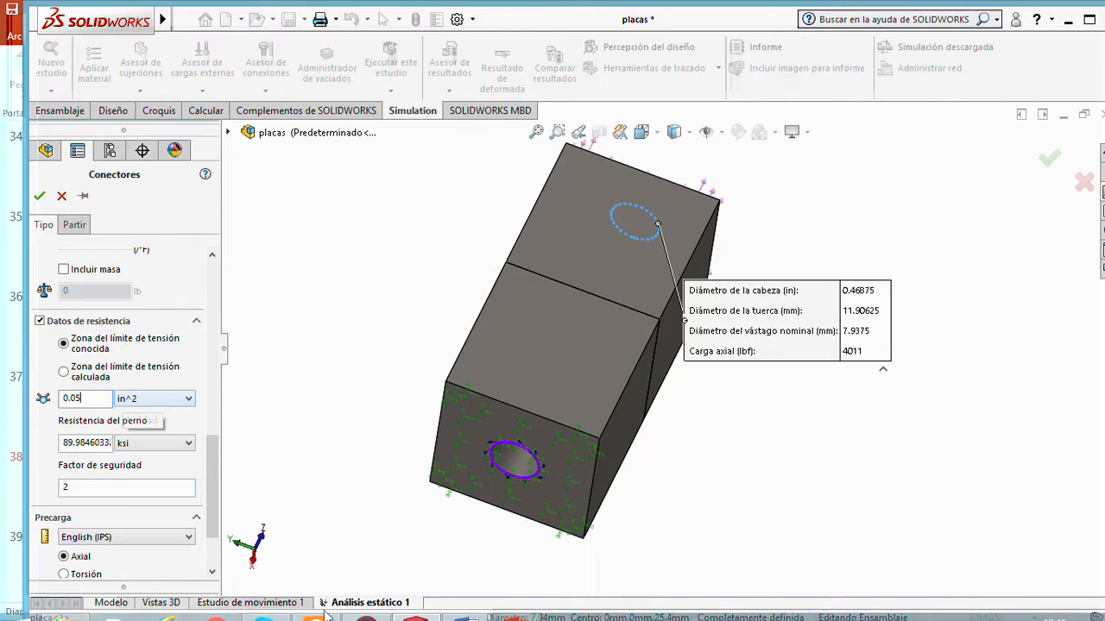
- Look up the tensile stress area in the bolt stiffness calculation of the Word document, and return to SOLIDWORKS
left_click(462, 607)
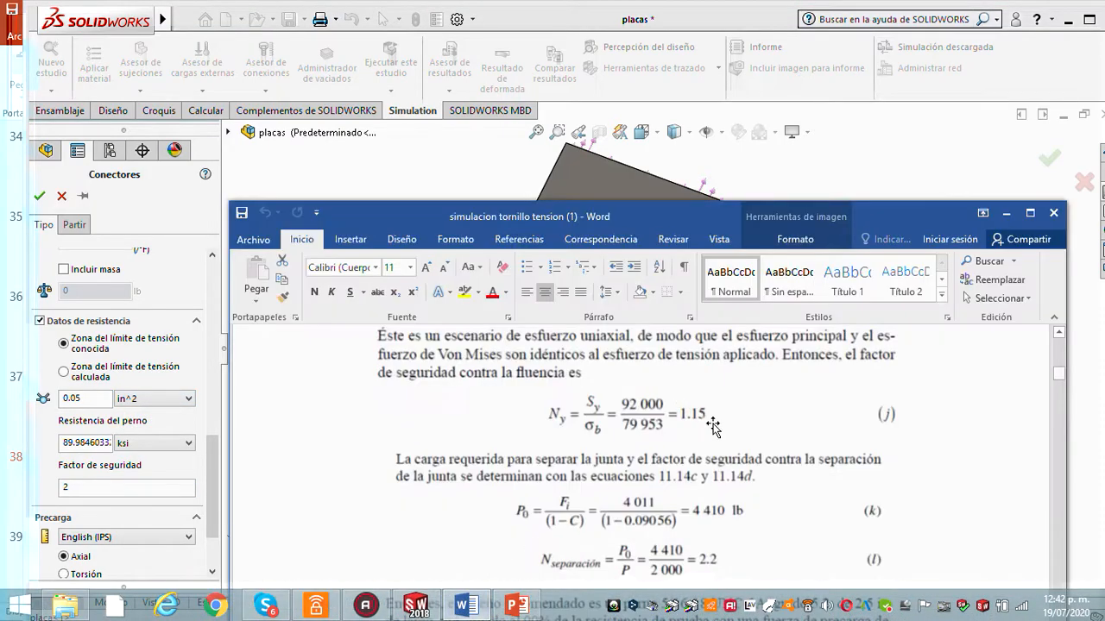
scroll(753, 455, "down", 9)
scroll(753, 455, "down", 3)
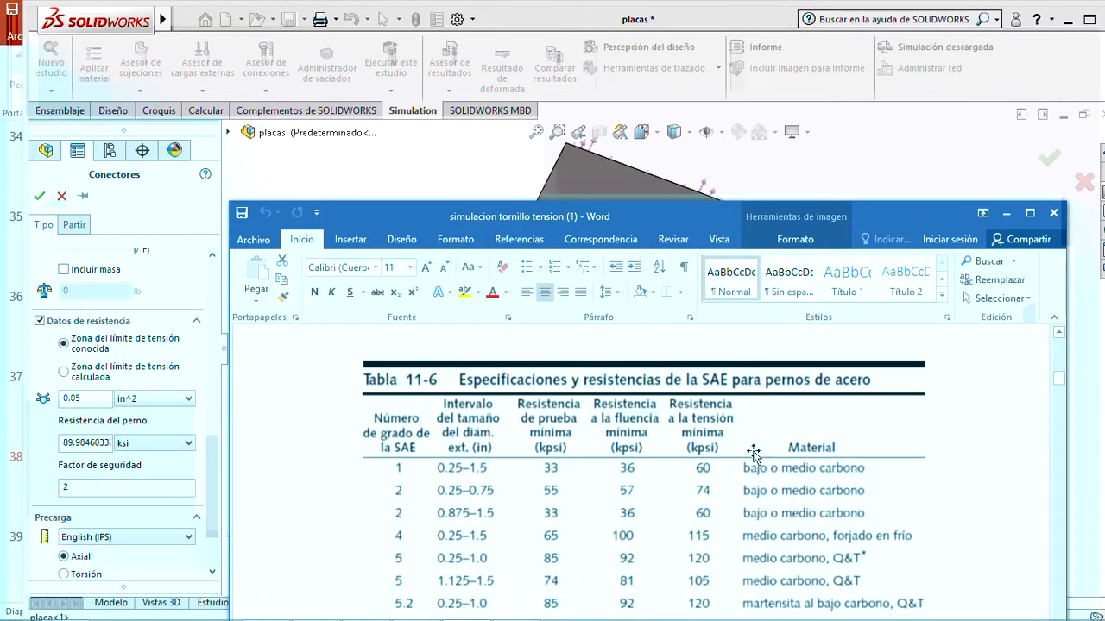
scroll(753, 455, "up", 6)
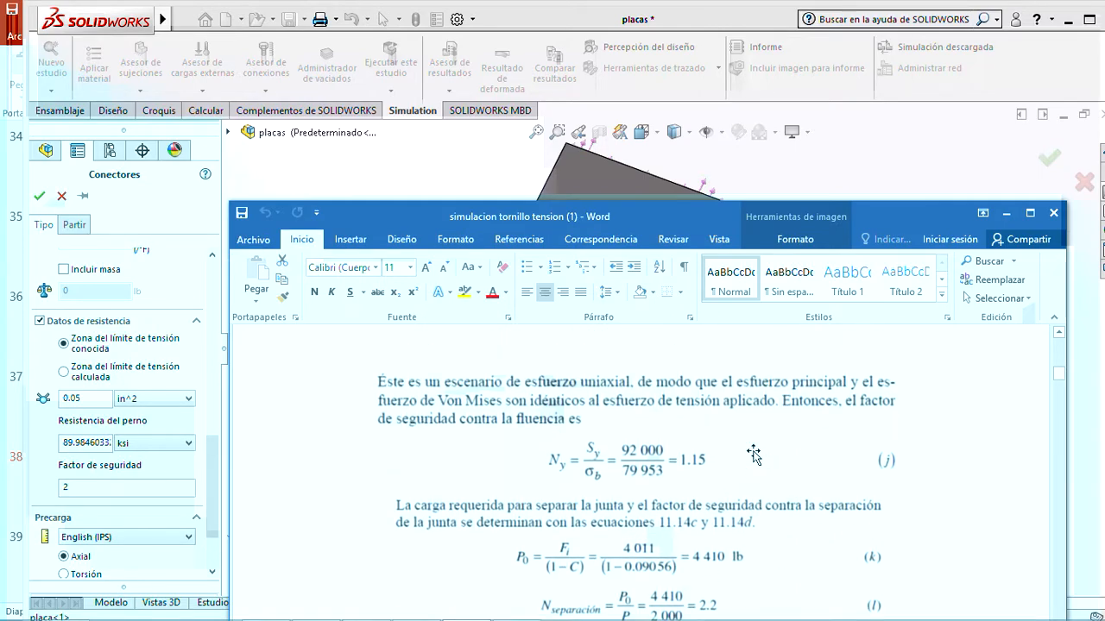
scroll(753, 454, "up", 8)
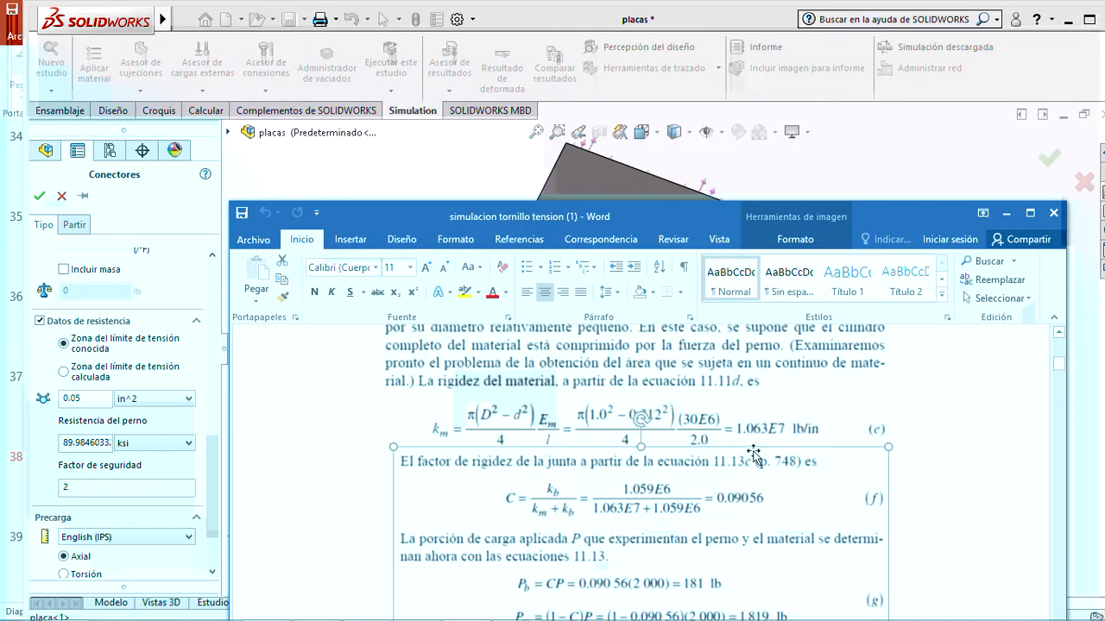
scroll(753, 454, "up", 6)
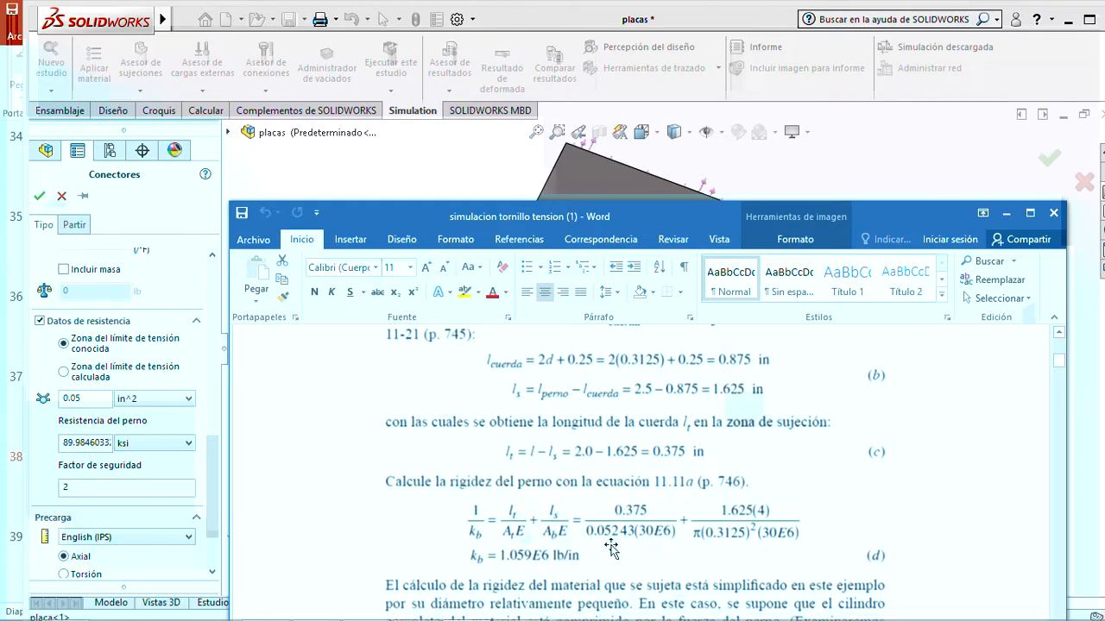
left_click(1005, 214)
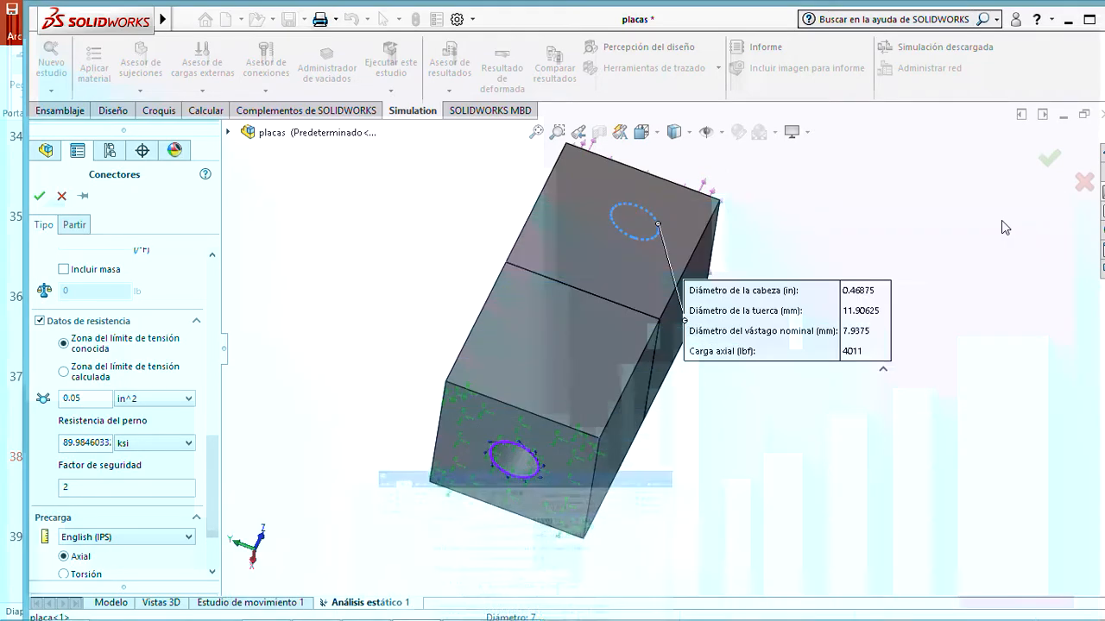
- Complete the bolt's tensile stress area as 0.05243 in^2 and accept the connector definition
left_click(92, 398)
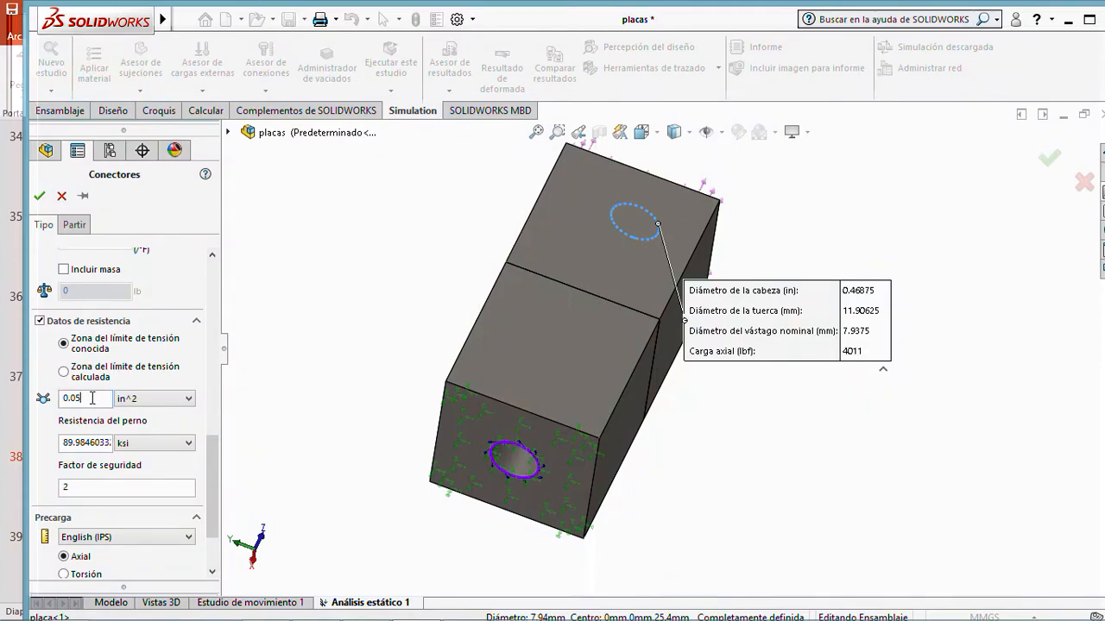
type("243")
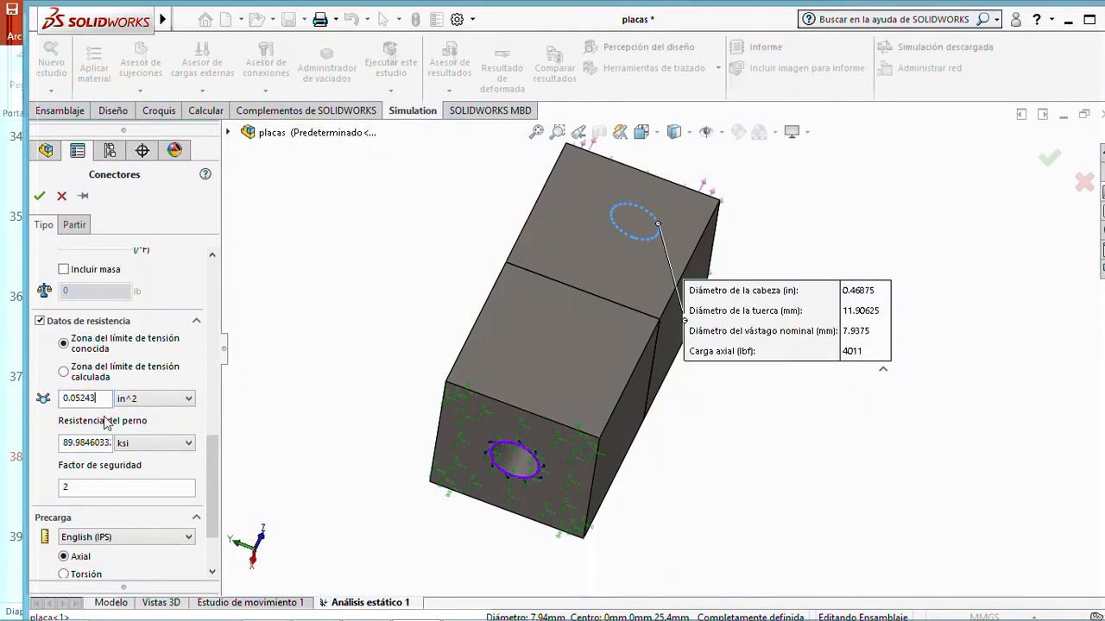
left_click_drag(211, 470, 220, 264)
left_click(39, 196)
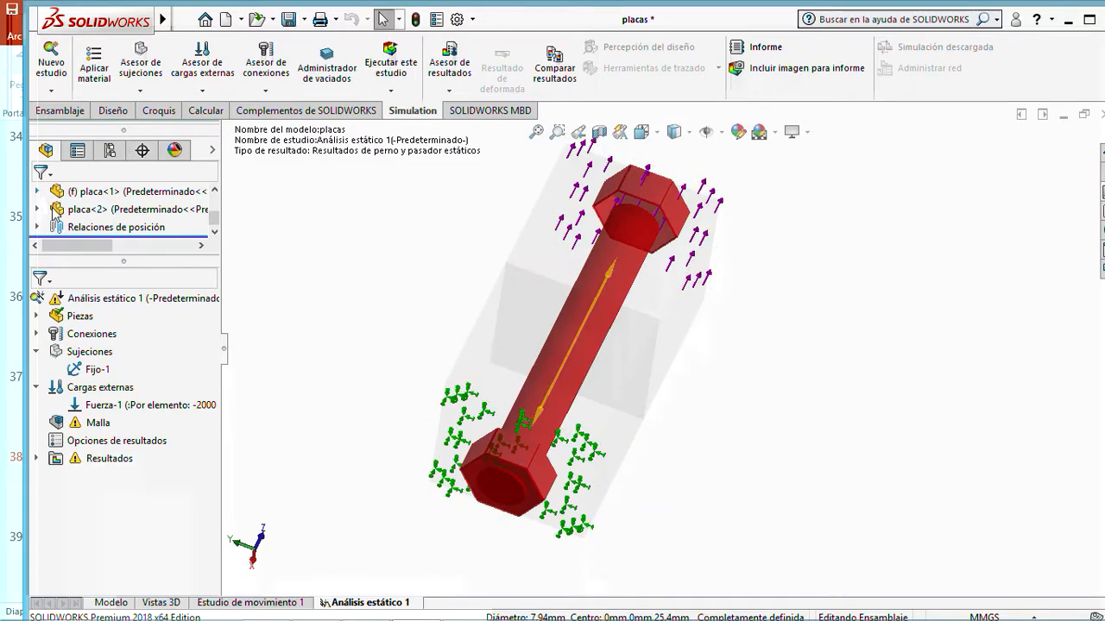
- Set the static study to the FFEPlus solver, disable large displacements, enable free body force calculation, and accept the properties
right_click(42, 297)
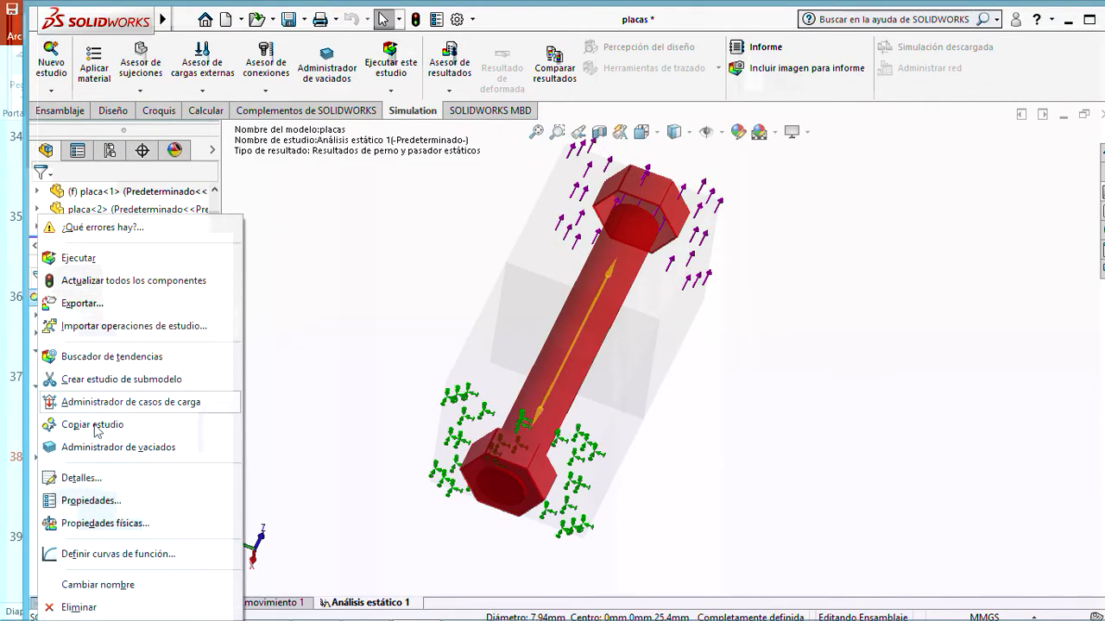
left_click(94, 502)
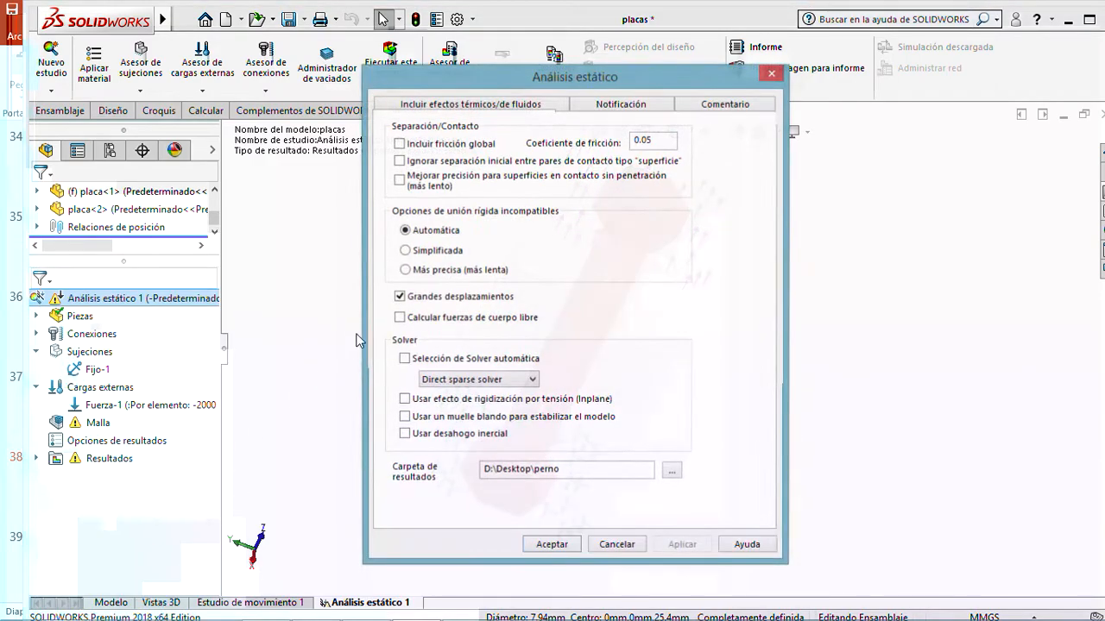
left_click(472, 381)
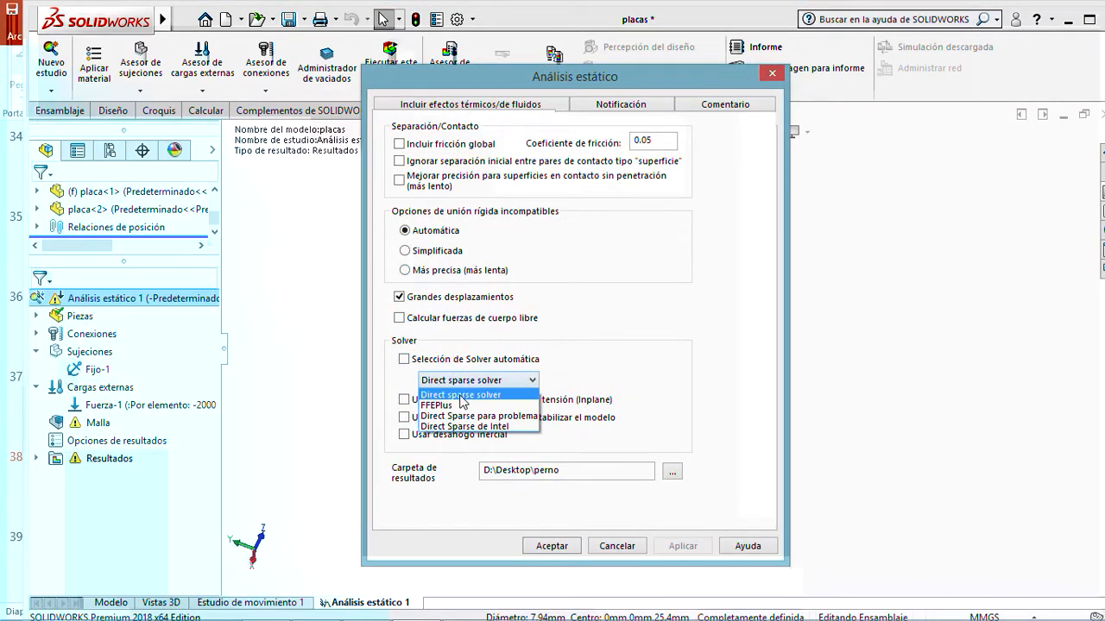
left_click(454, 400)
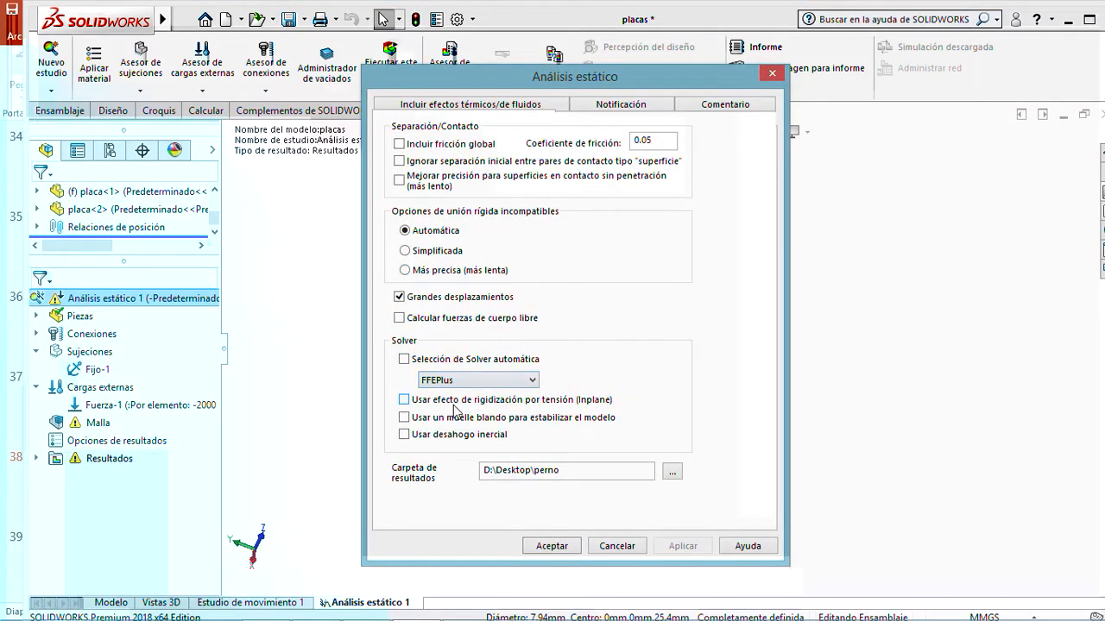
left_click(399, 297)
left_click(399, 317)
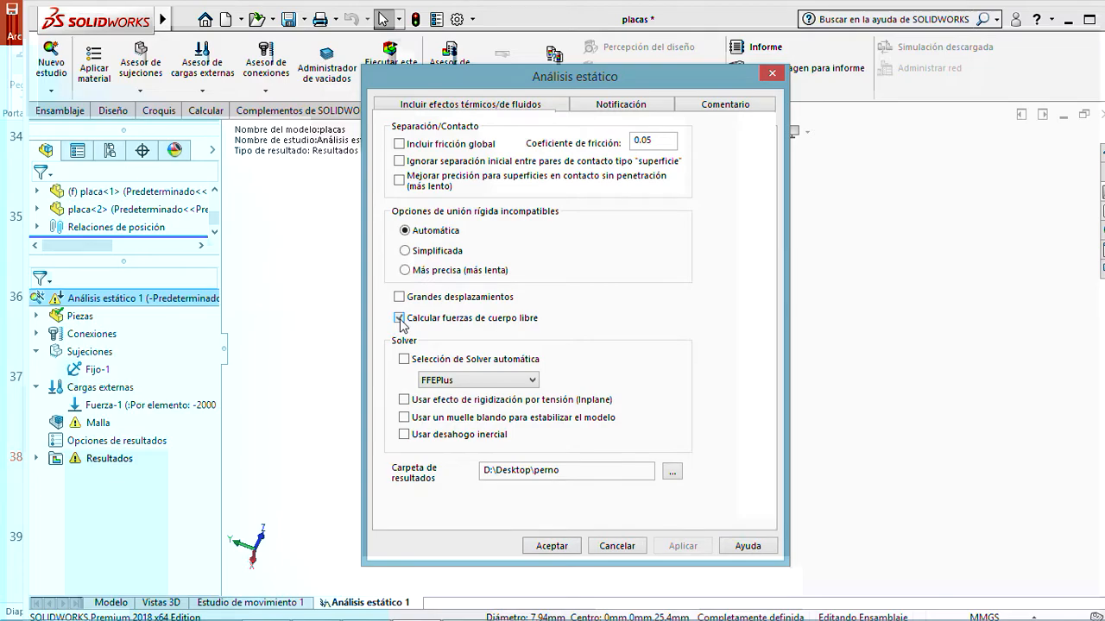
left_click(561, 546)
- Run the static study, accept solving with large displacements, and inspect the von Mises stress plot
left_click(377, 74)
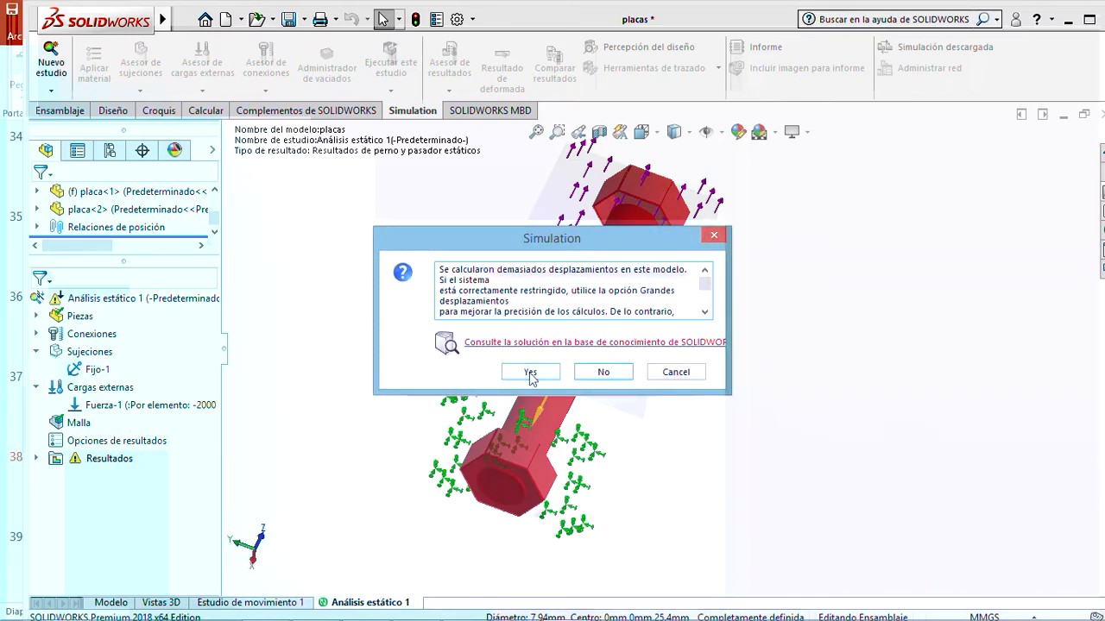
left_click(530, 373)
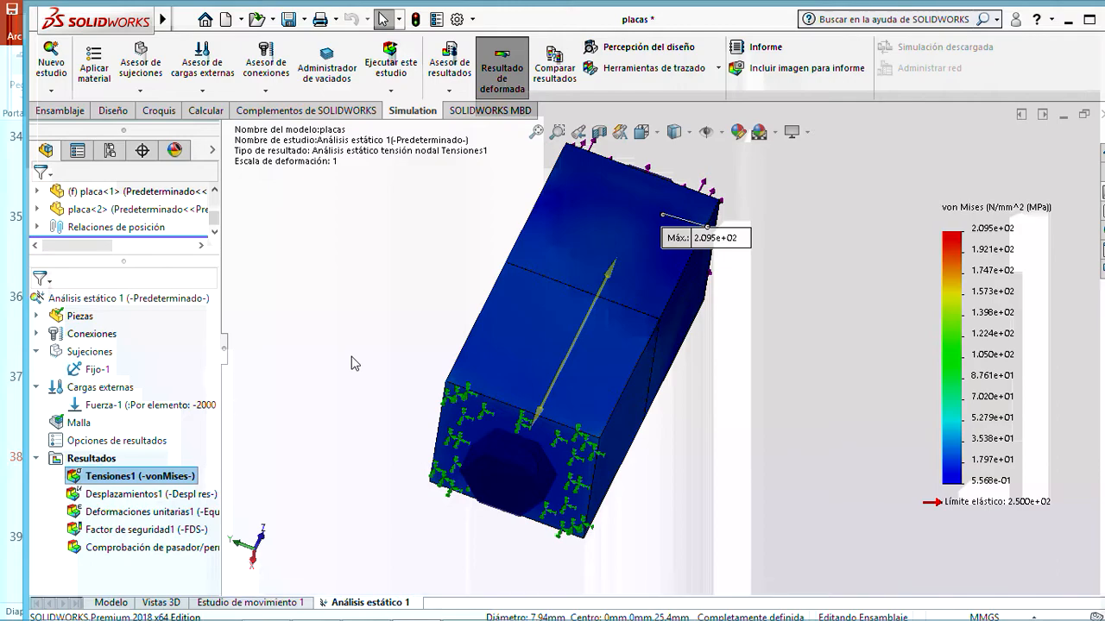
middle_click_drag(832, 352, 812, 369)
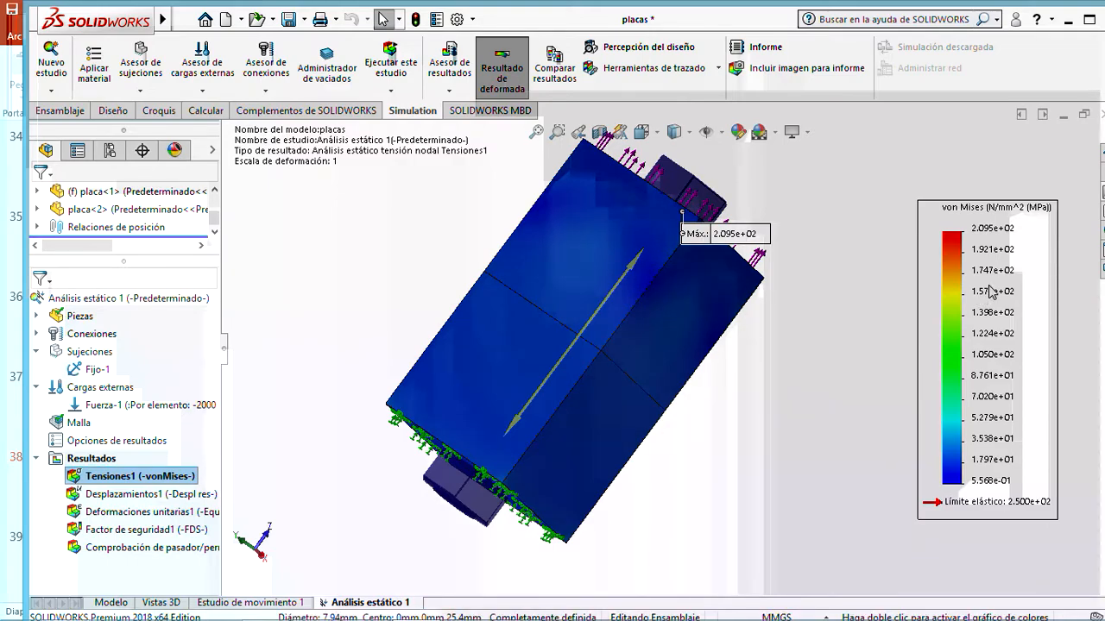
- Examine the safety factor distribution on the plates and compare it with the von Mises stress plot
double_click(155, 531)
middle_click_drag(897, 432, 838, 446)
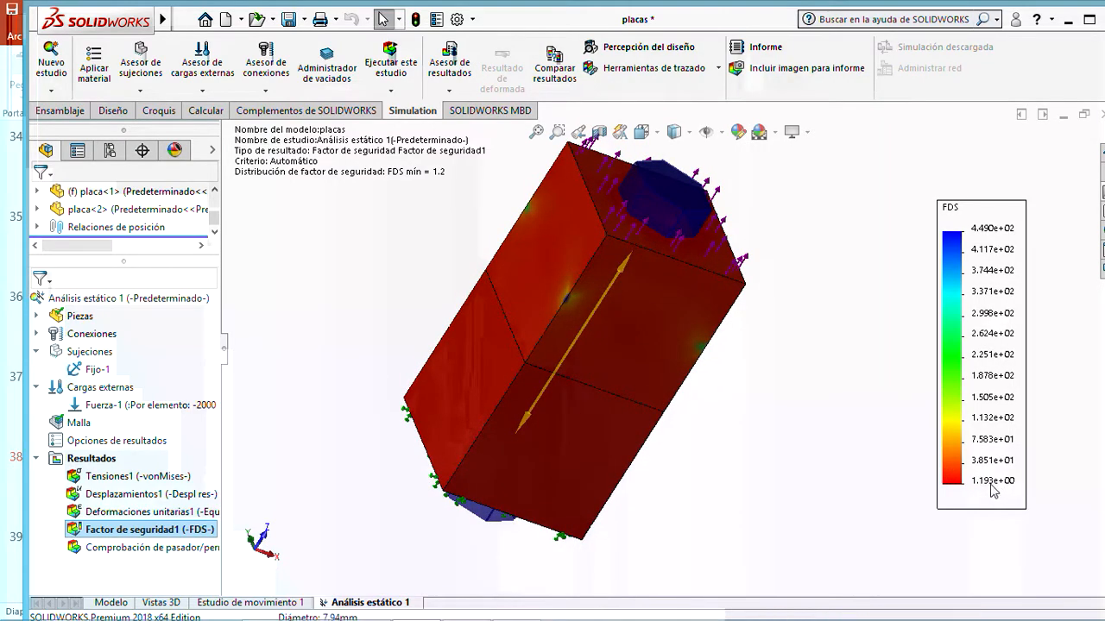
middle_click_drag(859, 454, 858, 391)
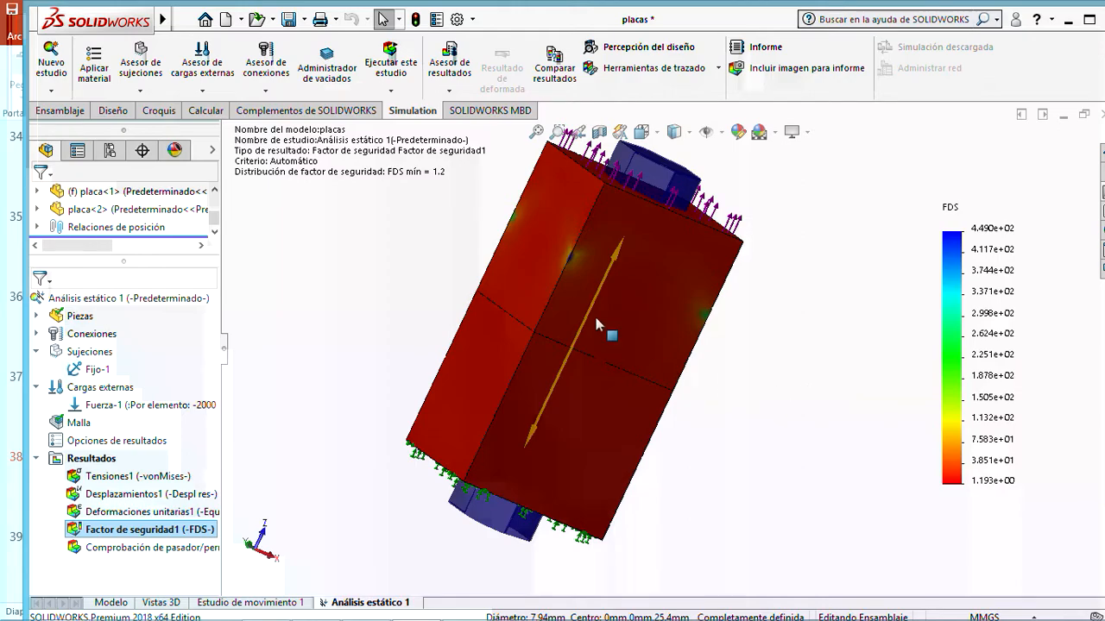
double_click(148, 477)
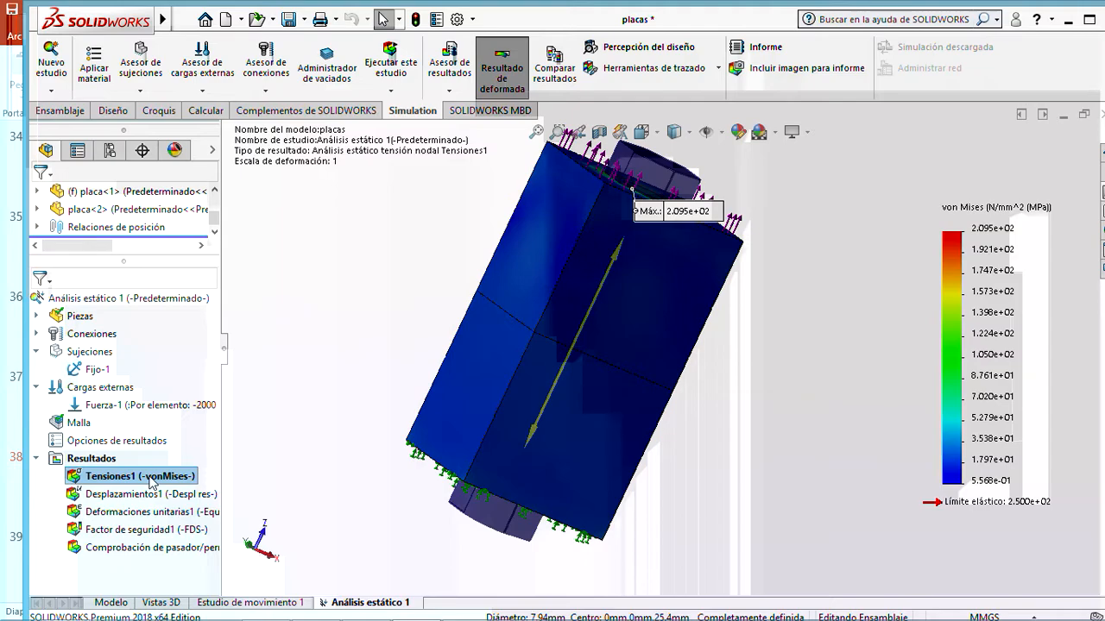
- Show the calculated safety factor of Refrentado con tuerca-1, compare it with the yield safety factor in the Word document, and return to SOLIDWORKS
double_click(167, 545)
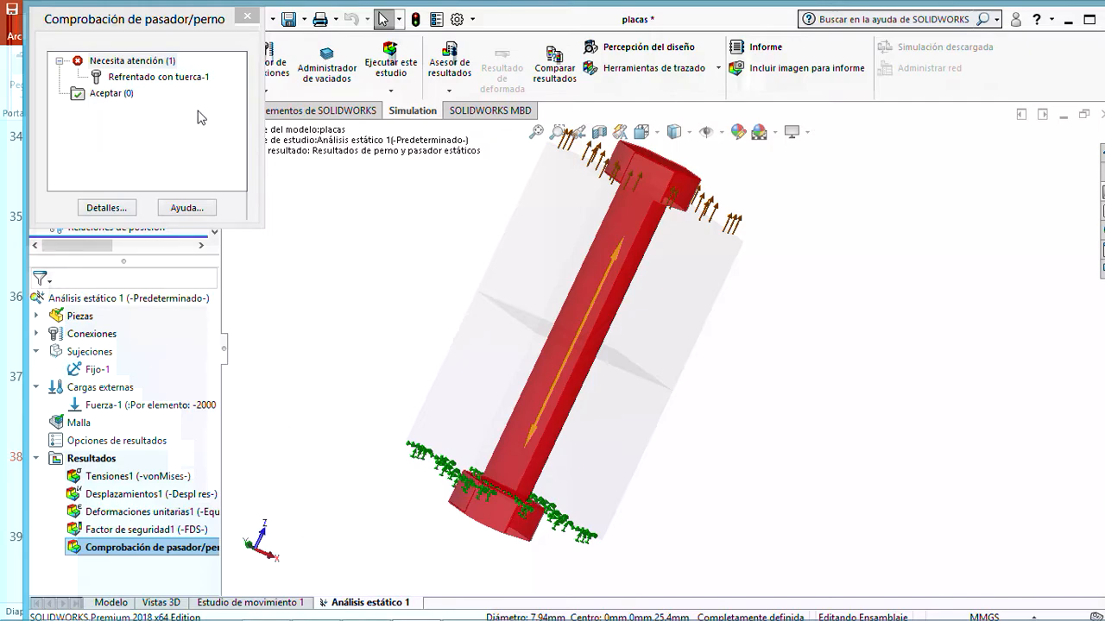
left_click(152, 79)
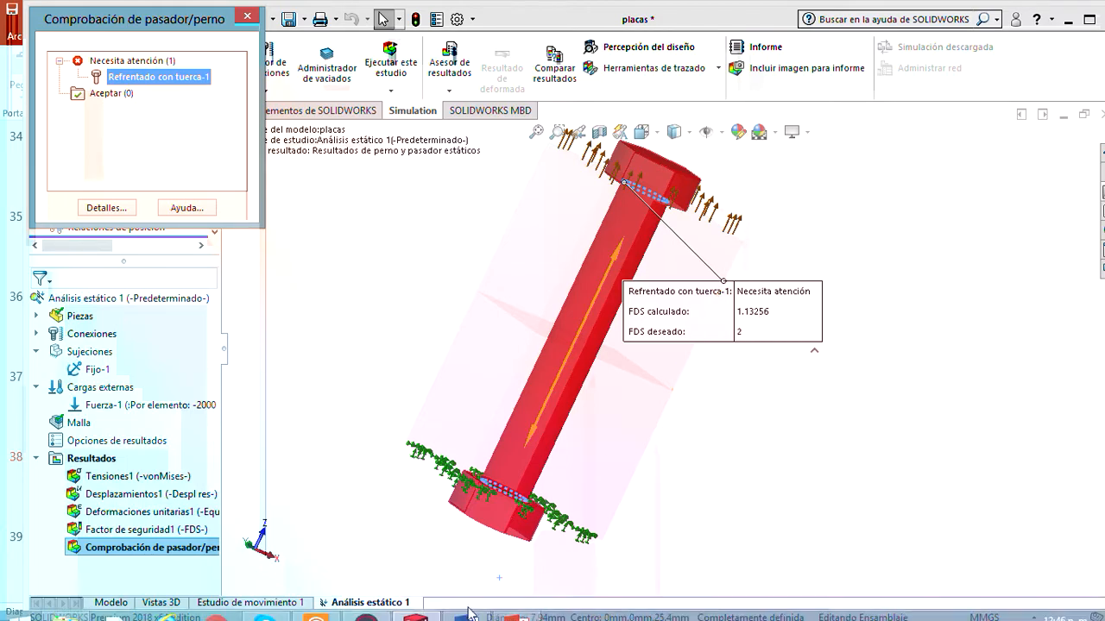
left_click(466, 606)
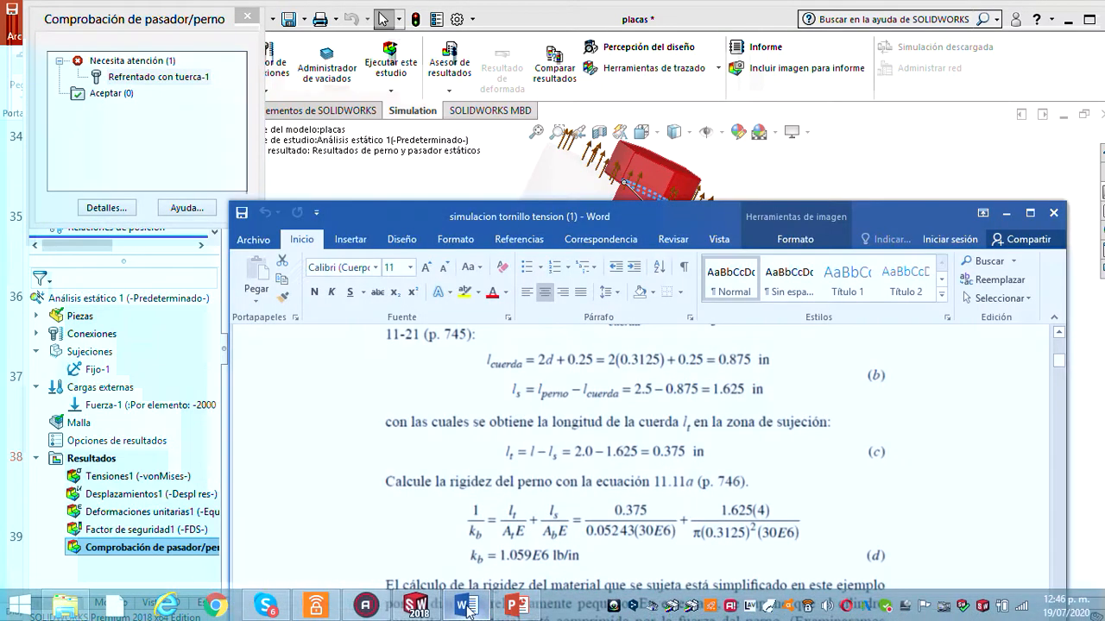
scroll(552, 449, "down", 5)
left_click(552, 449)
scroll(553, 448, "down", 12)
scroll(553, 451, "up", 5)
scroll(552, 450, "down", 6)
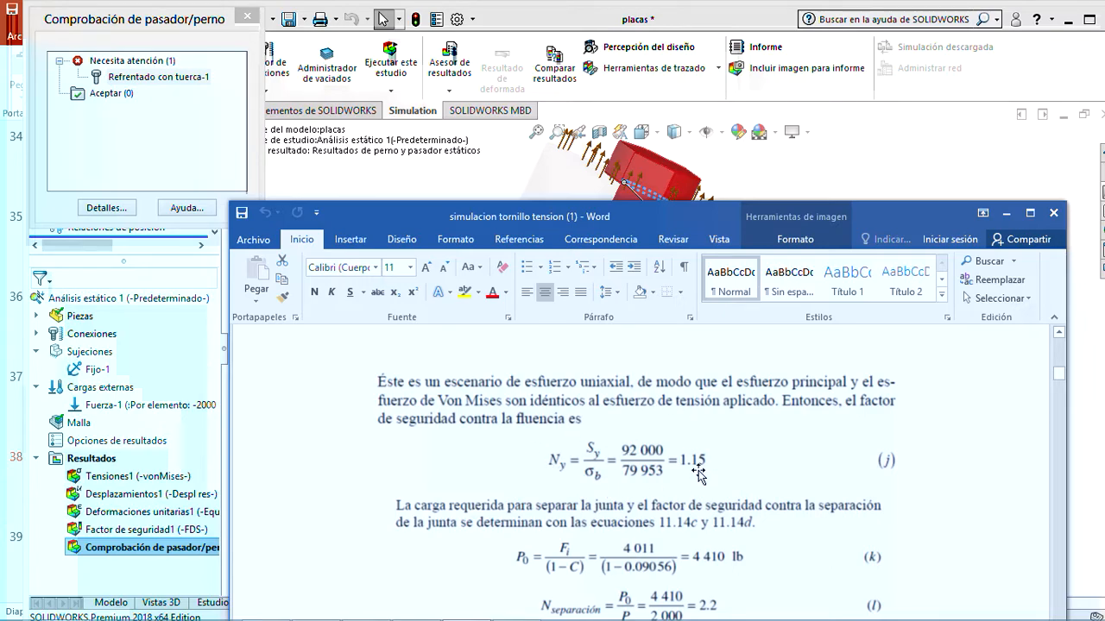
left_click(1006, 214)
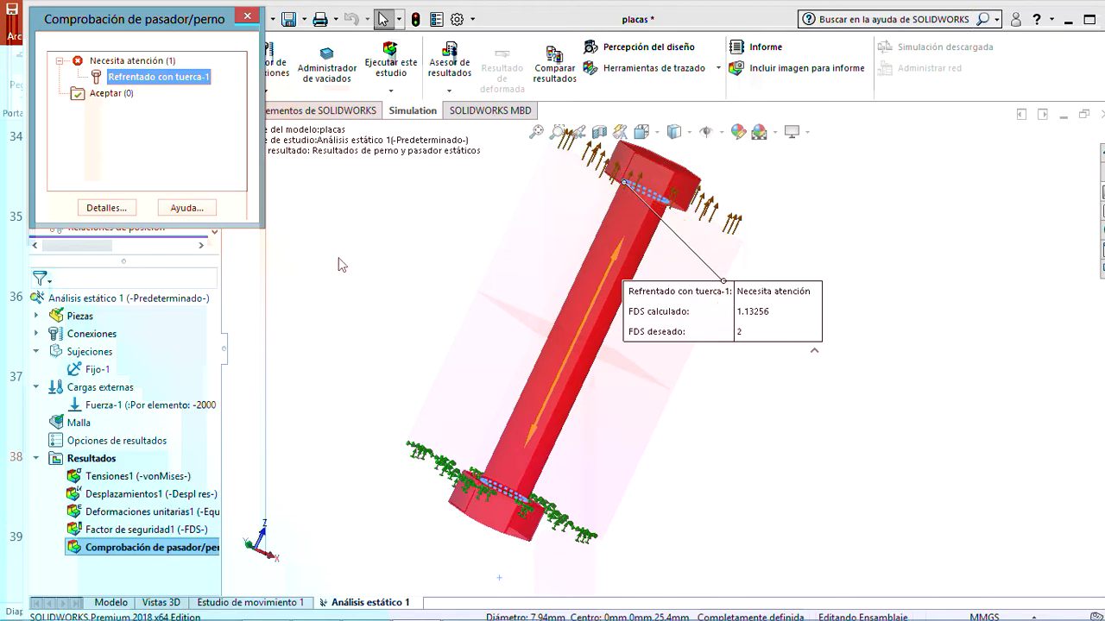
- List the connector forces for all bolts in English (IPS) units and read the axial force
left_click(106, 208)
left_click(411, 76)
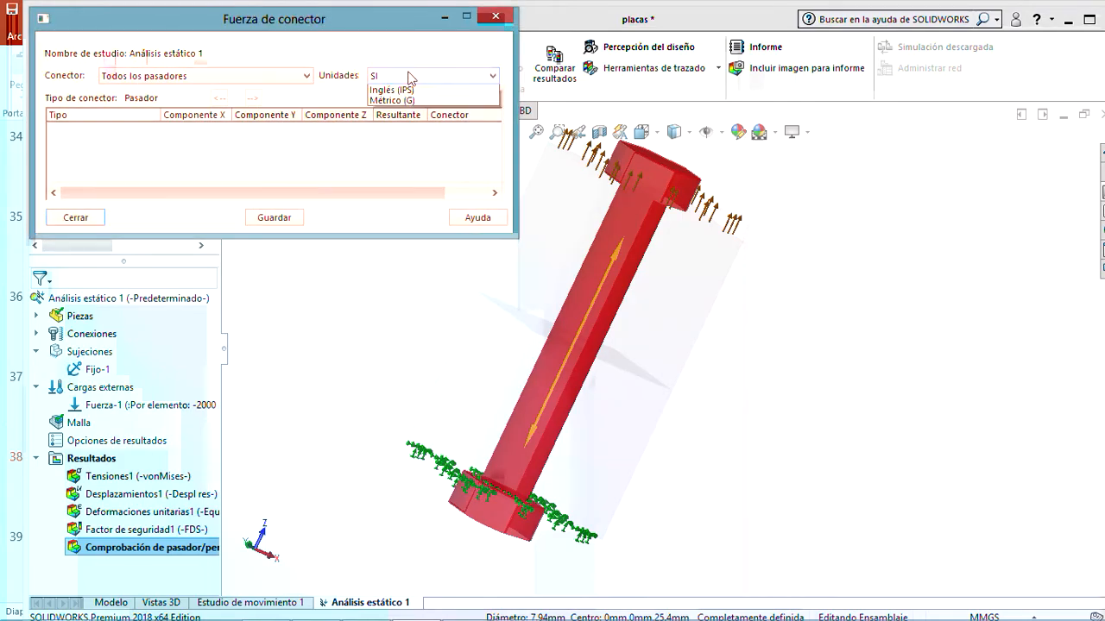
left_click(404, 102)
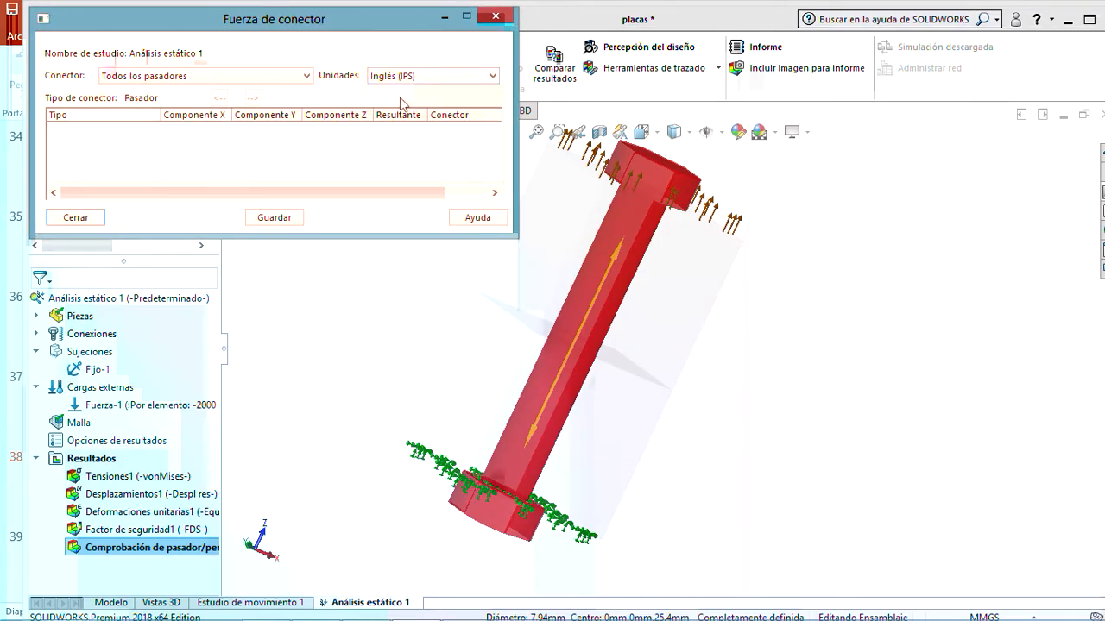
left_click(298, 78)
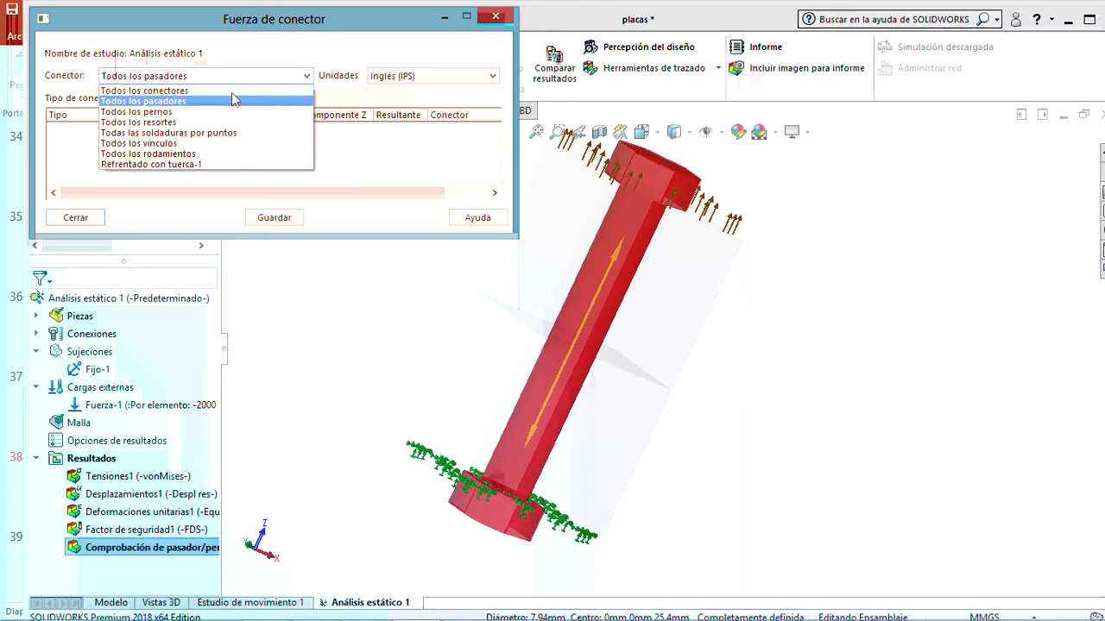
left_click(192, 112)
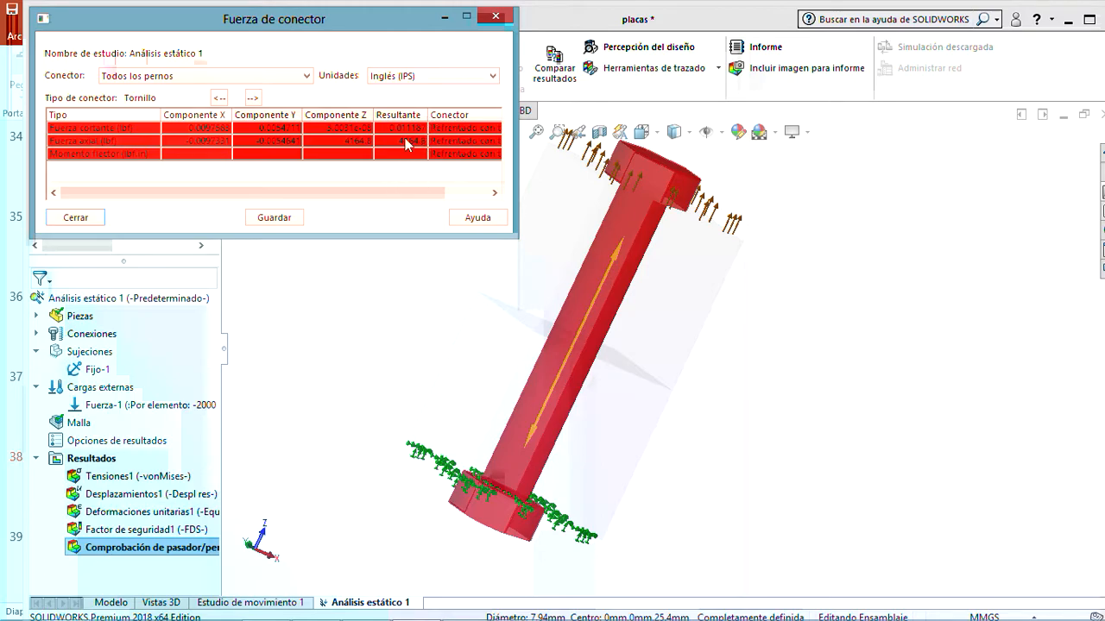
left_click(495, 16)
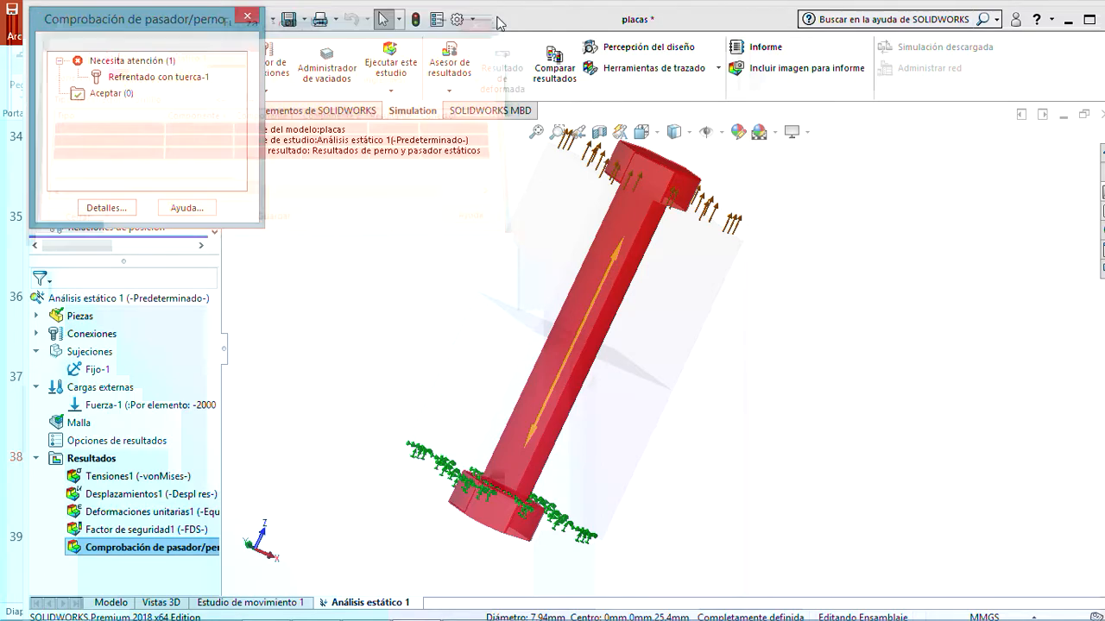
- Close the bolt check results and save placas.SLDASM together with the modified part placa.SLDPRT
left_click(112, 209)
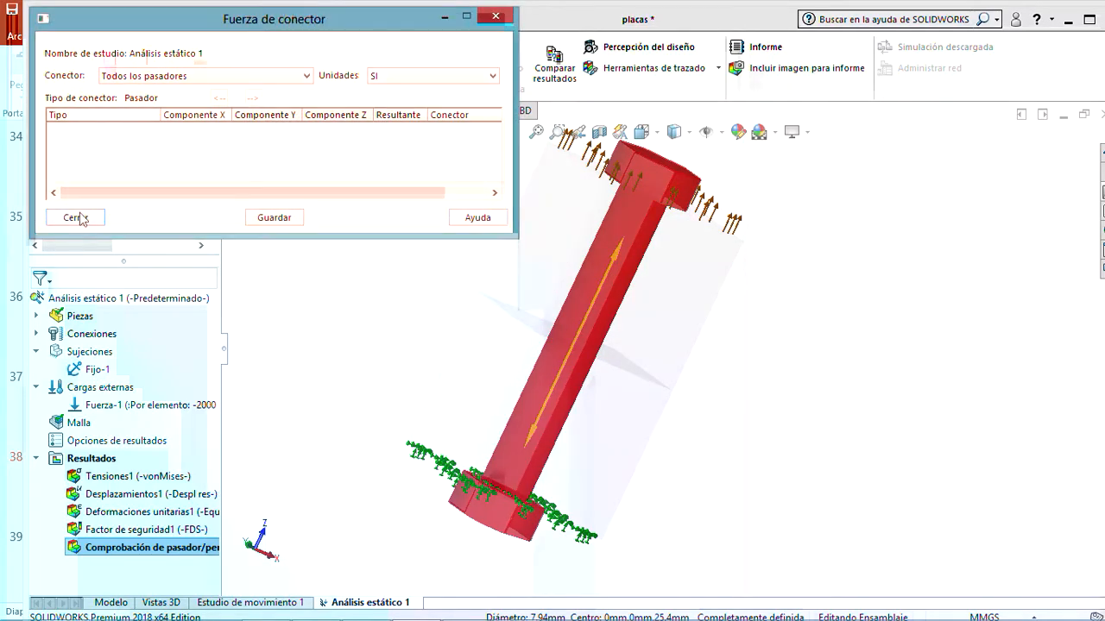
left_click(76, 217)
left_click(247, 16)
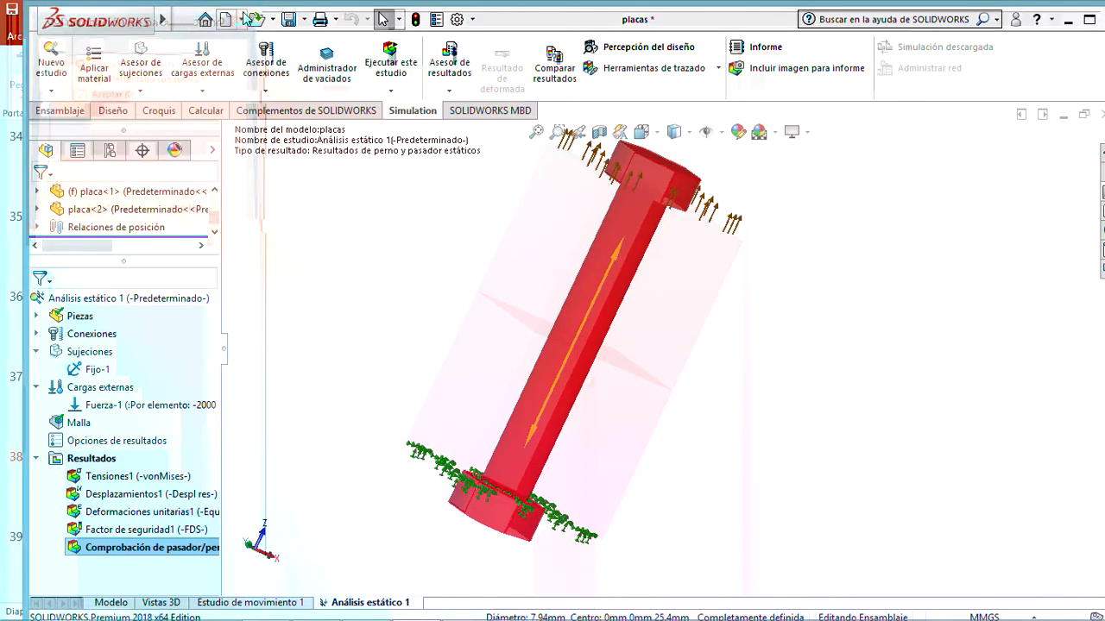
left_click(288, 22)
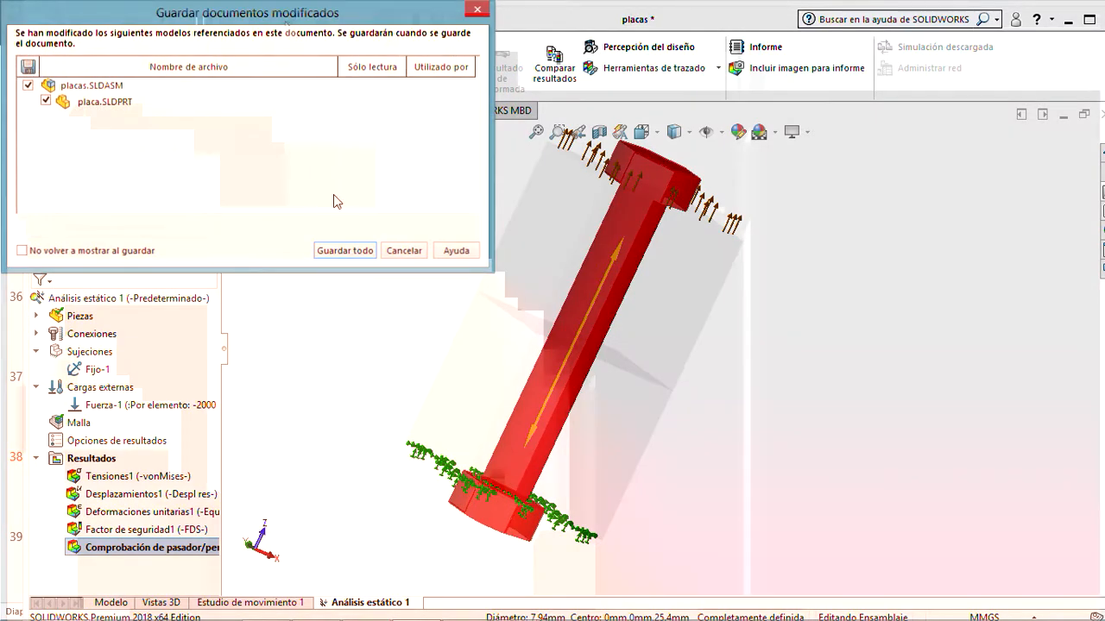
left_click(341, 248)
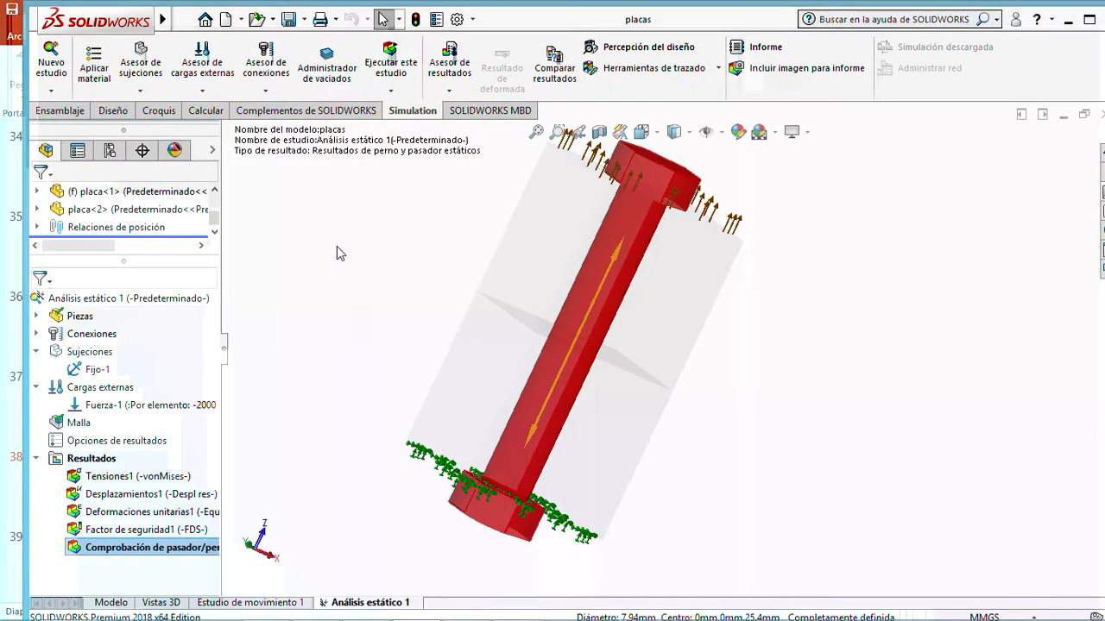
- Display the von Mises stress plot again and examine the stresses around the bolt head from several angles
middle_click_drag(892, 344, 794, 423)
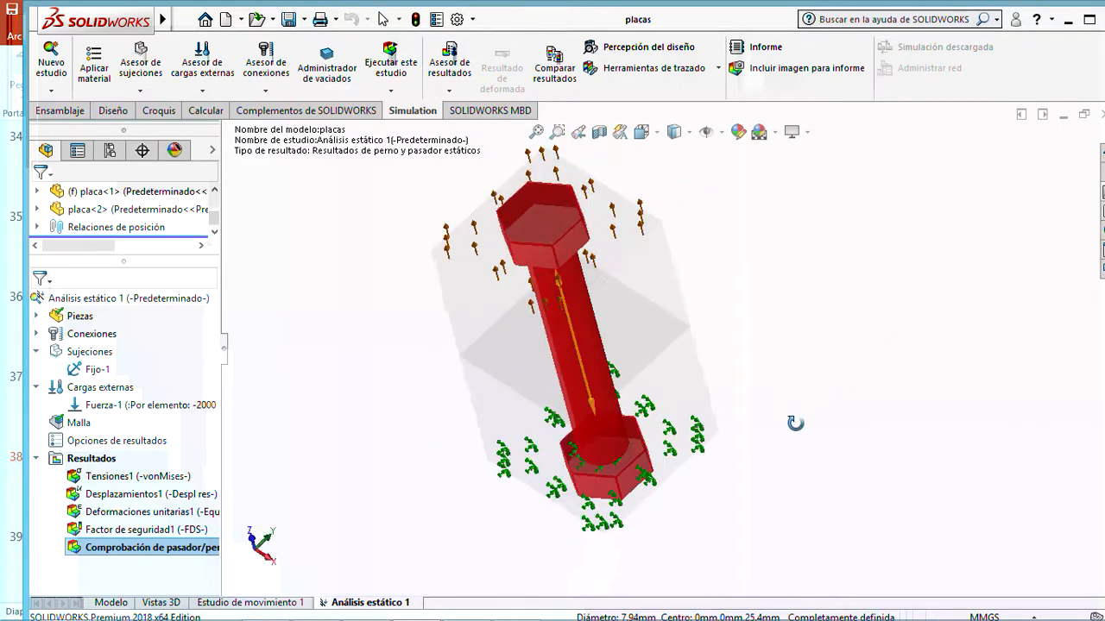
scroll(795, 424, "up", 3)
scroll(697, 251, "down", 3)
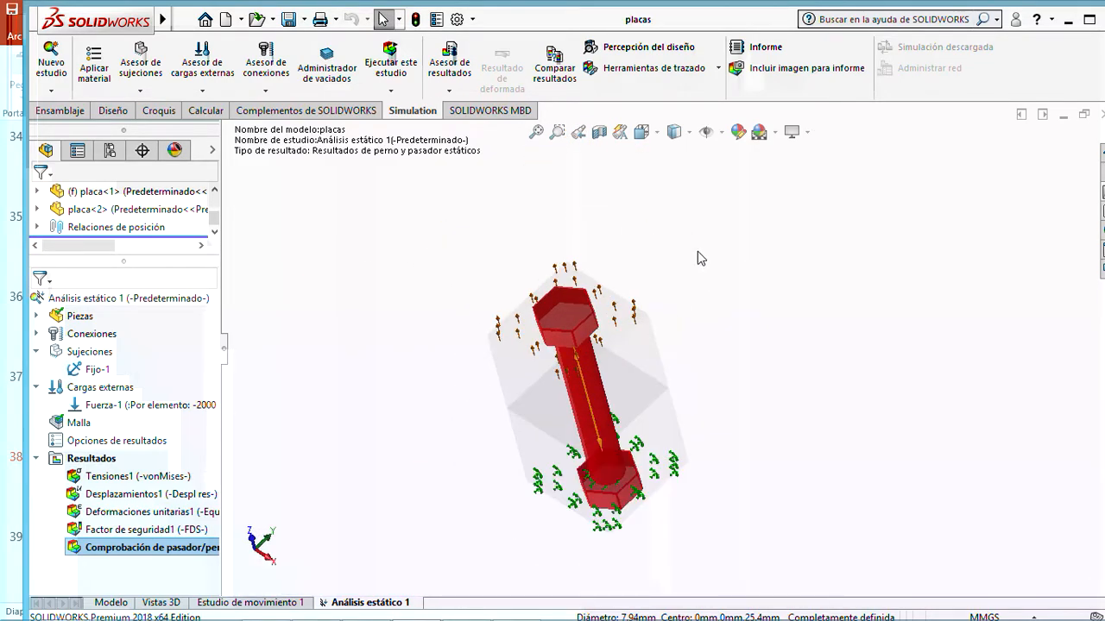
left_click(93, 319)
double_click(103, 477)
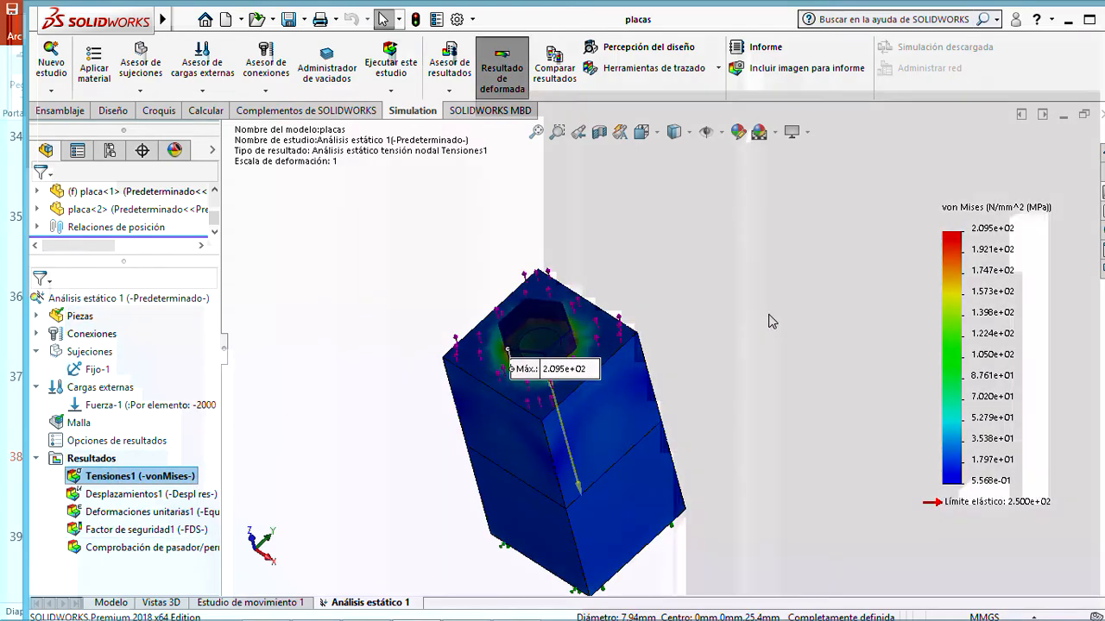
middle_click_drag(771, 321, 668, 348)
scroll(668, 350, "down", 3)
scroll(670, 349, "up", 3)
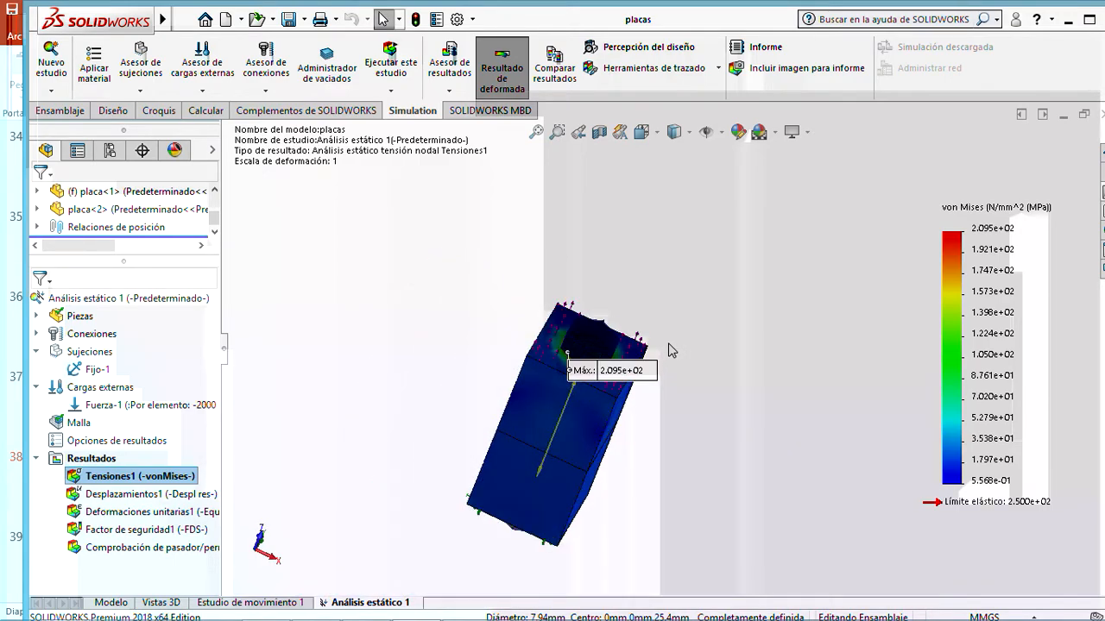
scroll(669, 349, "up", 1)
mouse_move(637, 618)
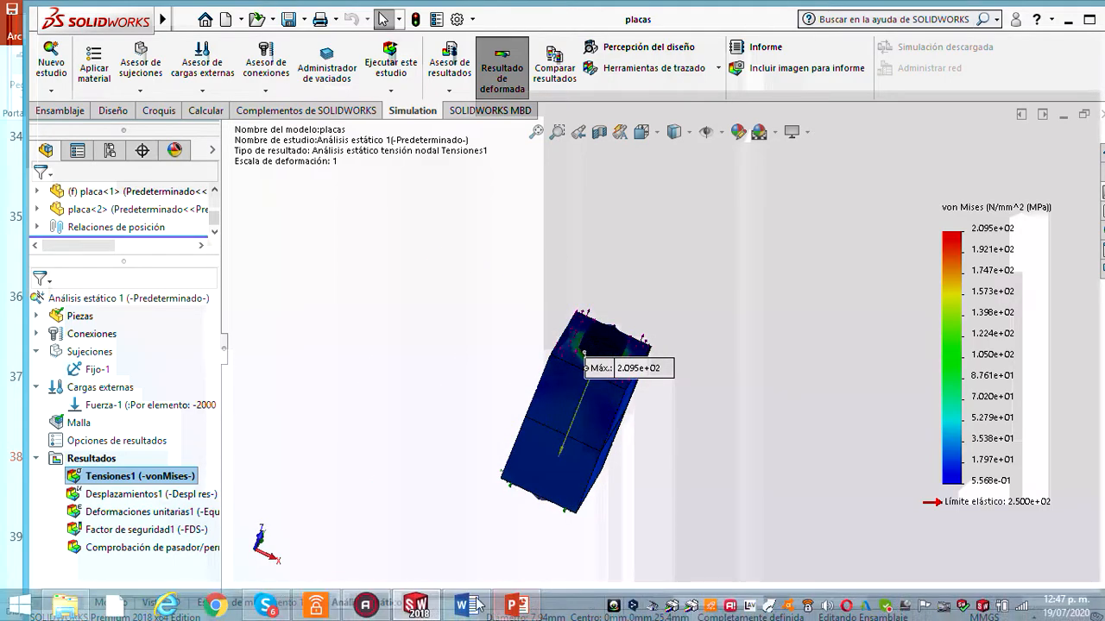
mouse_move(414, 607)
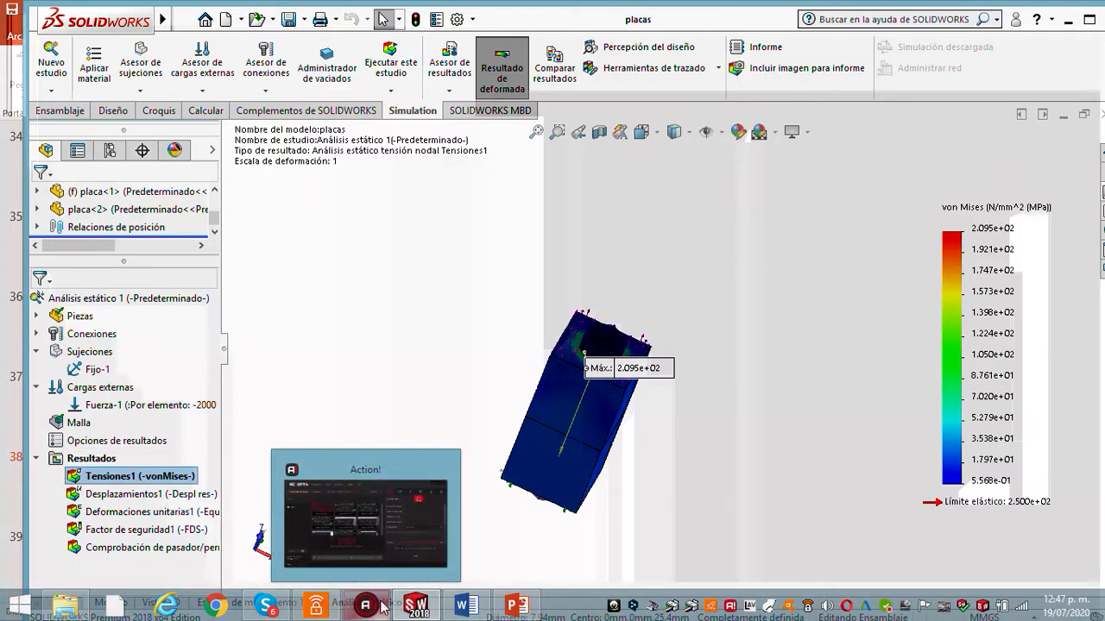